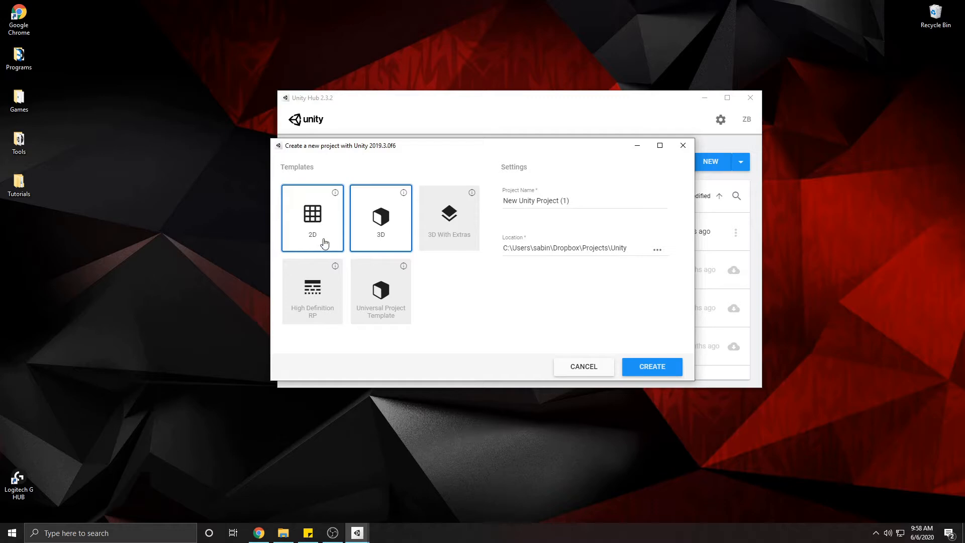
Create a new project from the 2D template with the name StartMenu
click(321, 235)
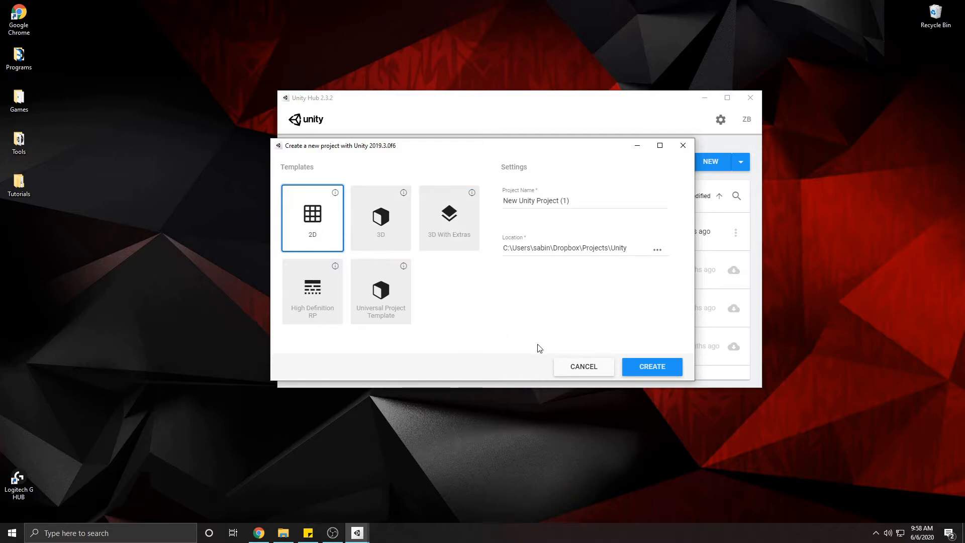
click(586, 200)
click(458, 199)
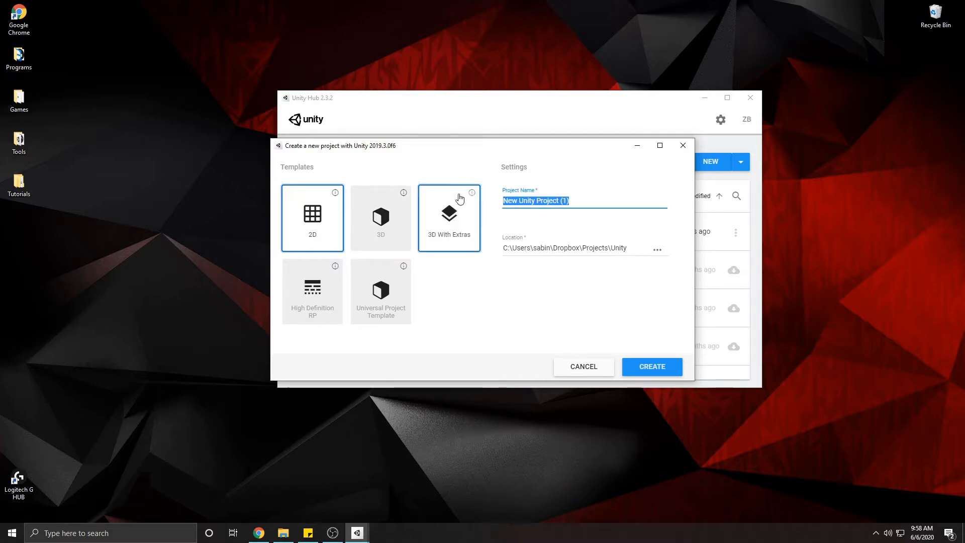
text(StartMenu)
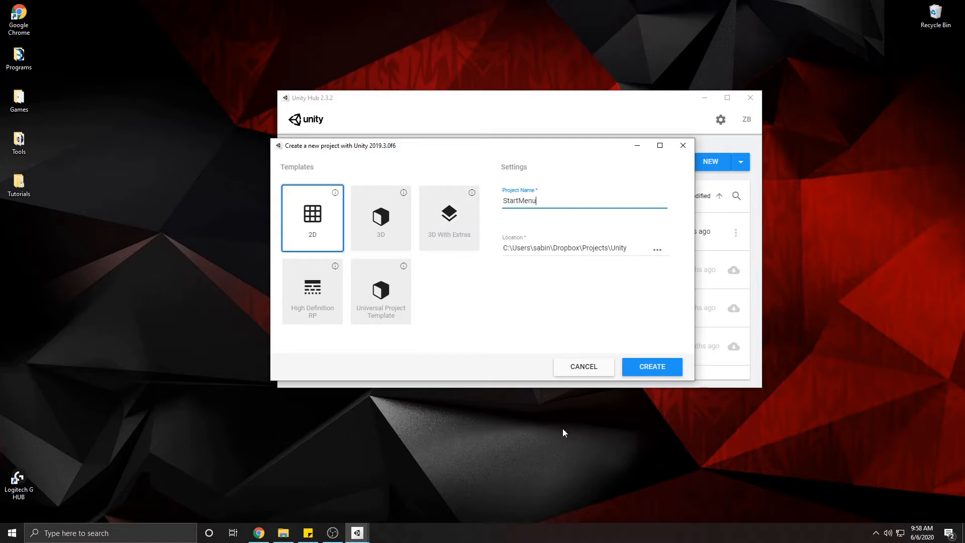
click(659, 367)
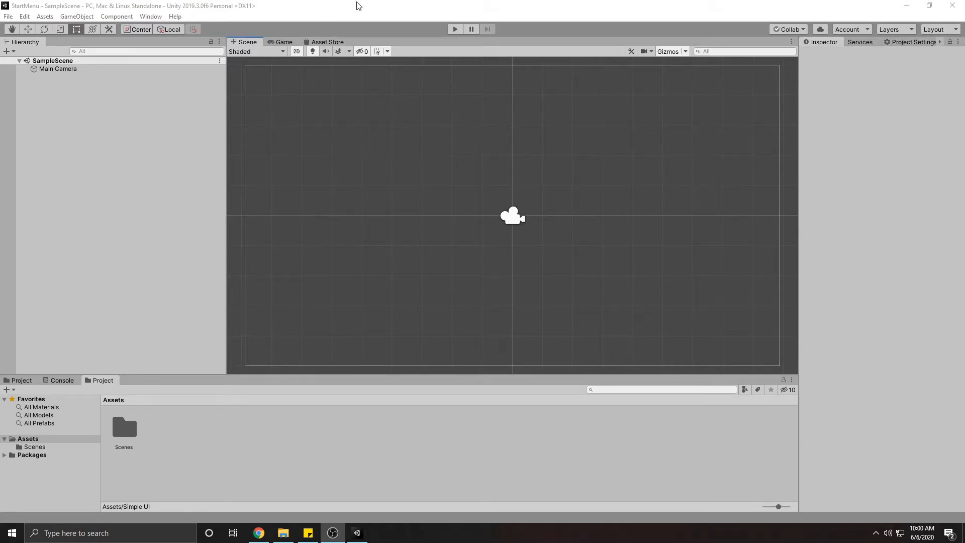
Search the Asset Store for "simple ui" and open the Simple UI asset by Unruly Games
click(343, 42)
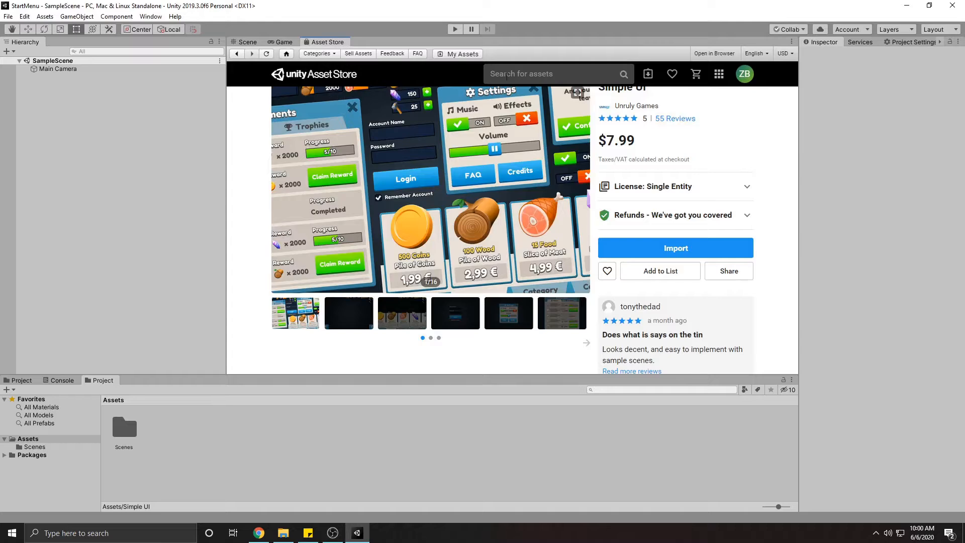
click(506, 75)
text(simple)
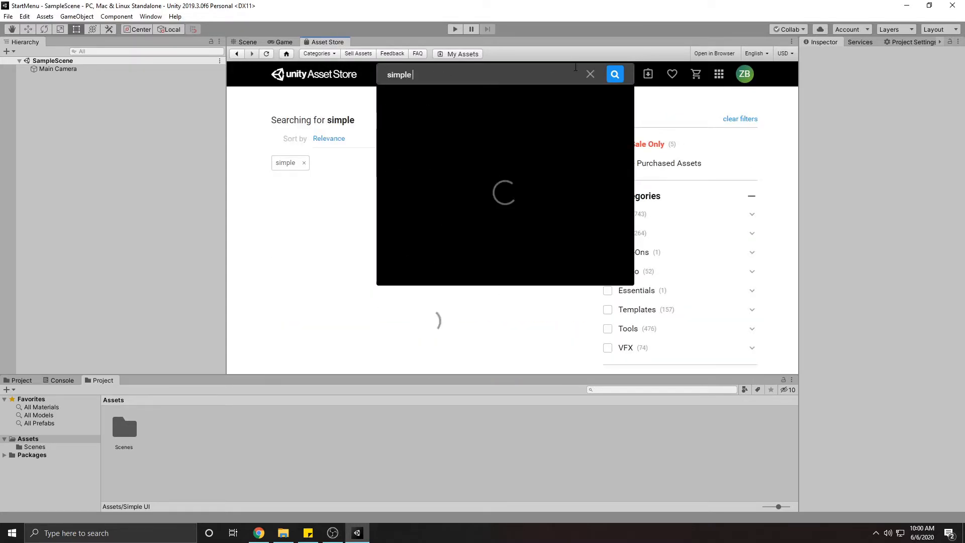
text( ui)
click(417, 111)
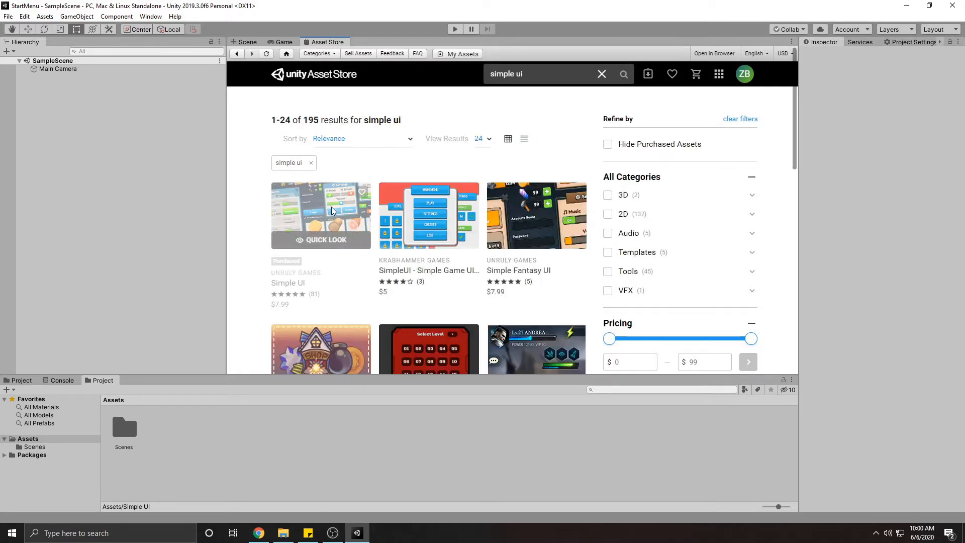
click(333, 215)
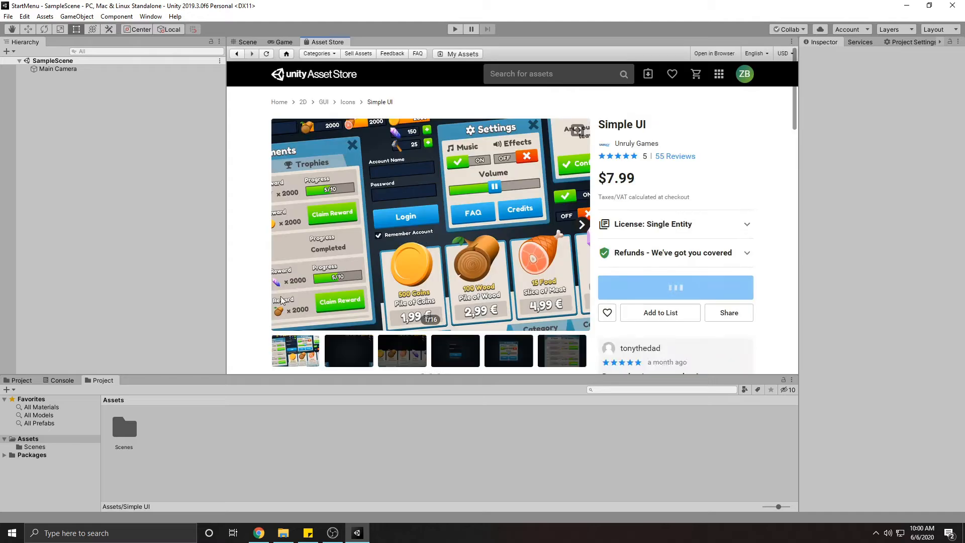
Import the Simple UI package with its files into the project
scroll(672, 248, down, 2)
click(672, 248)
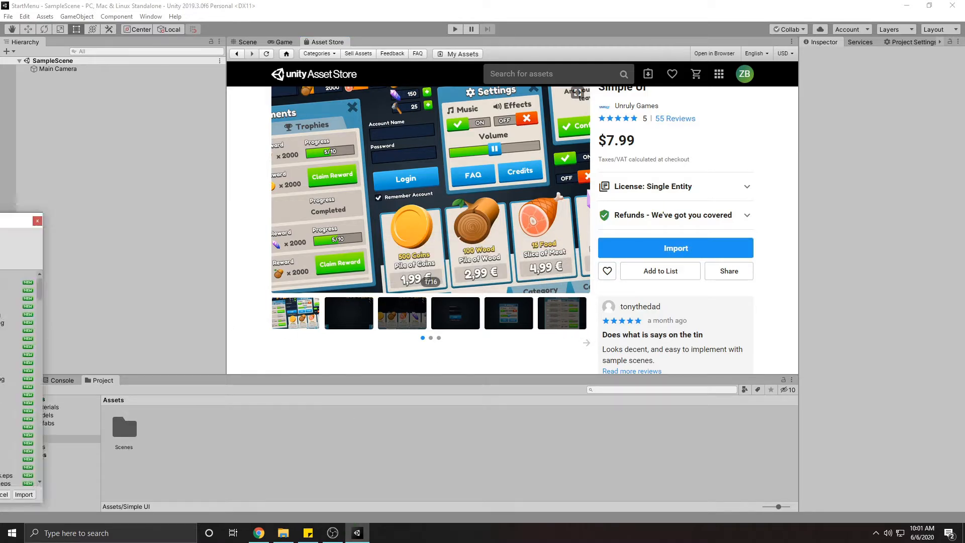
click(240, 387)
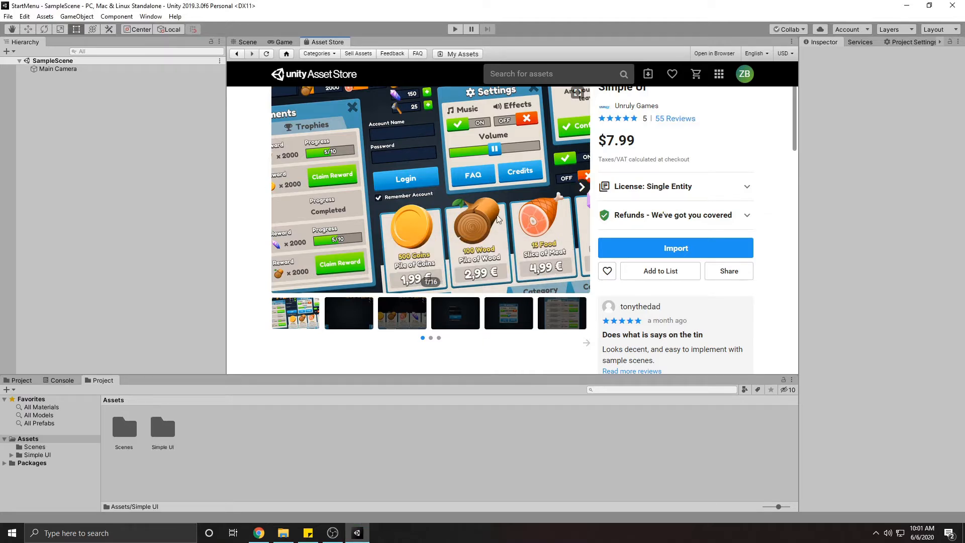
Create a scene named MainMenu in the Scenes folder and open it
click(279, 42)
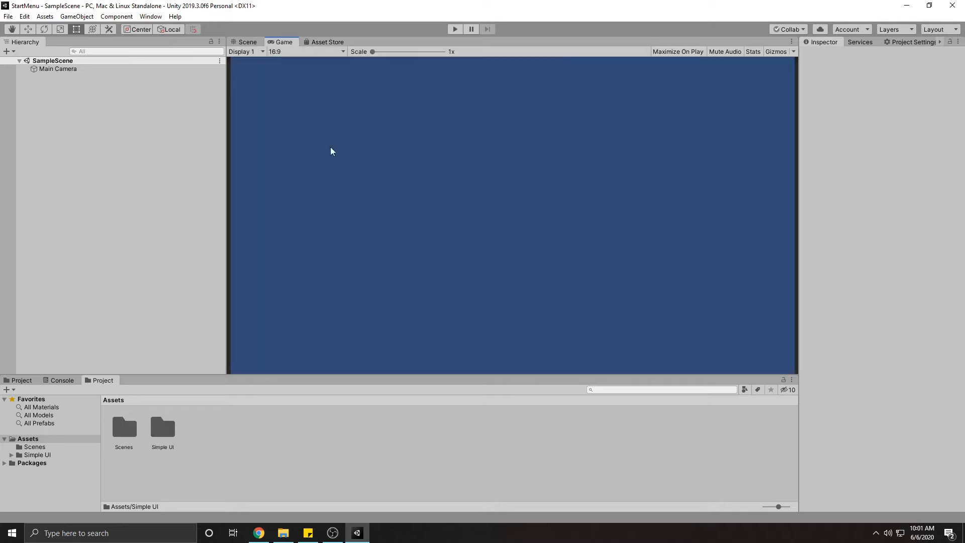
click(246, 43)
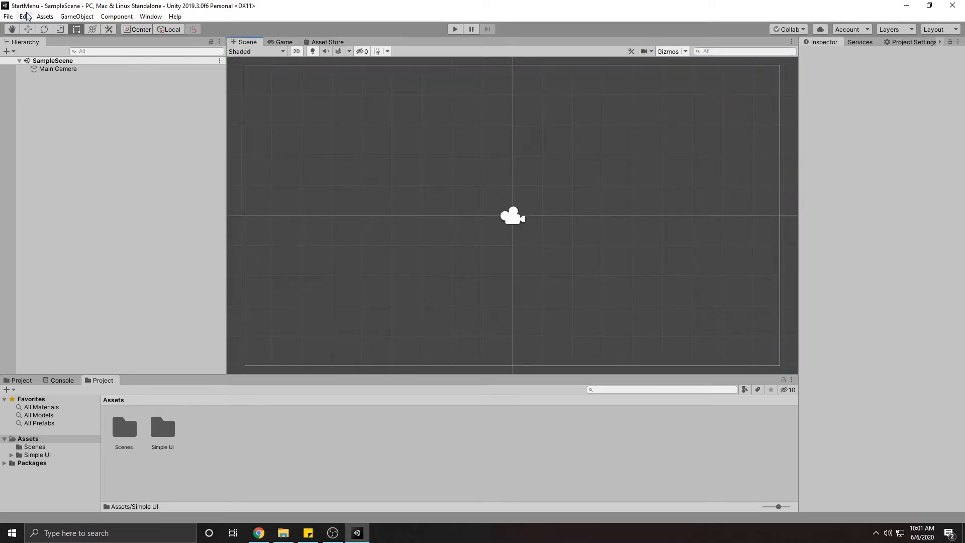
click(125, 433)
double_click(126, 433)
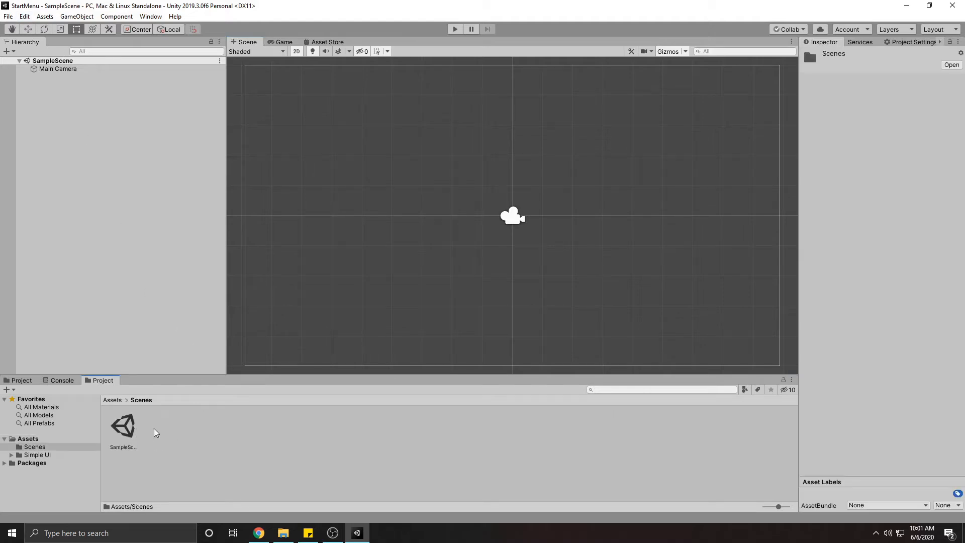
right_click(156, 433)
mouse_move(213, 179)
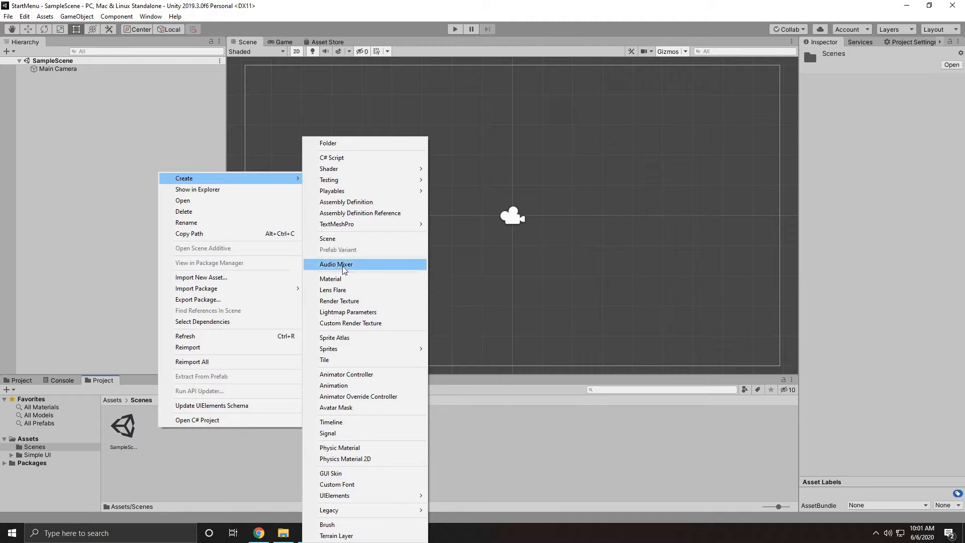
click(340, 238)
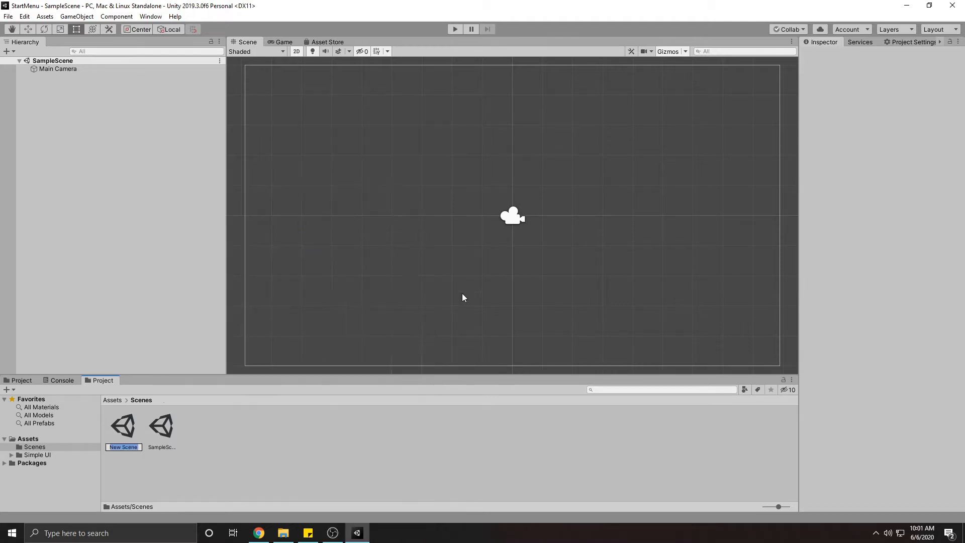
text(MainMenu)
key(Return)
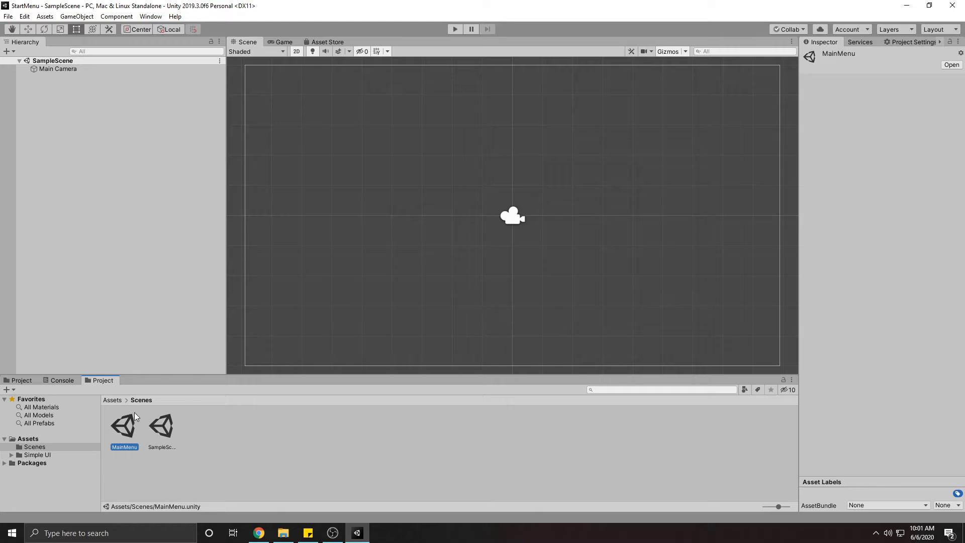
double_click(130, 428)
click(103, 235)
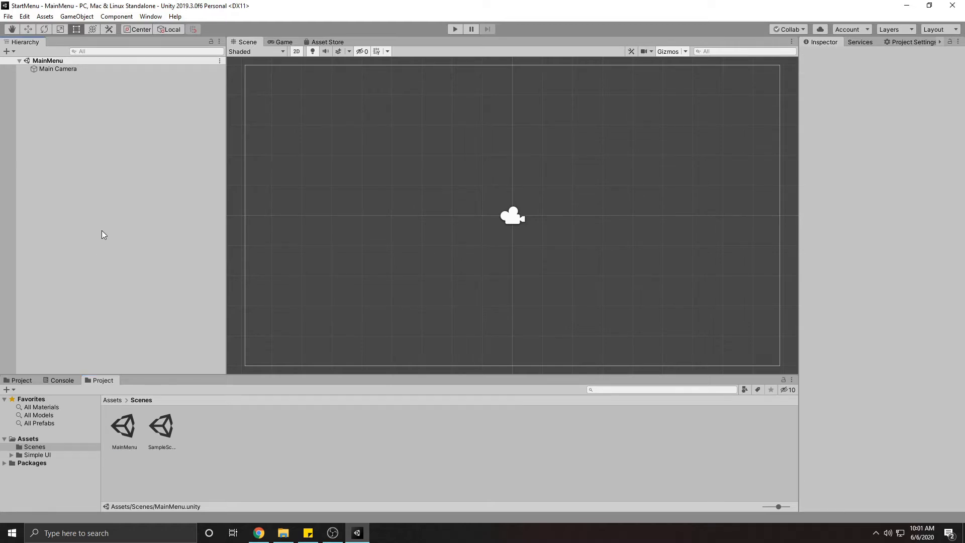
click(122, 428)
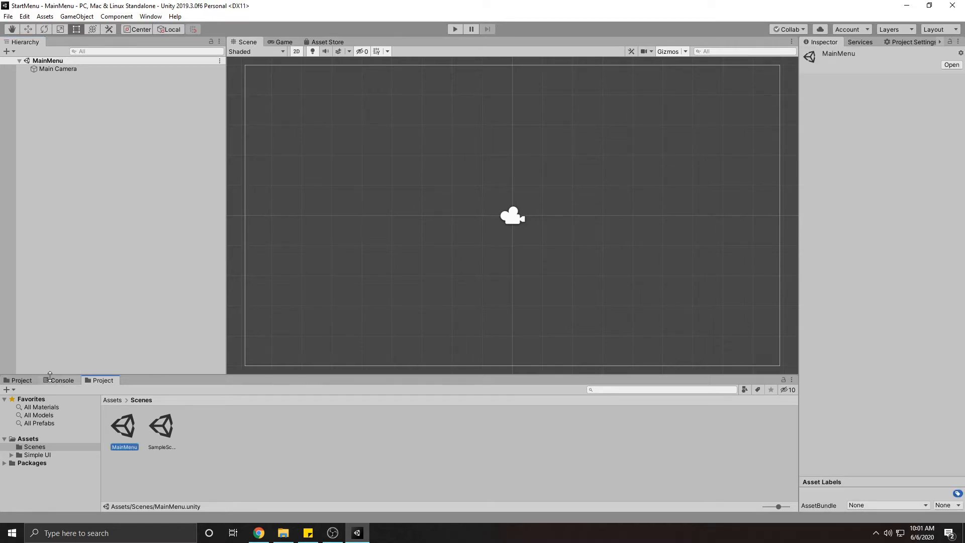
click(55, 380)
click(100, 381)
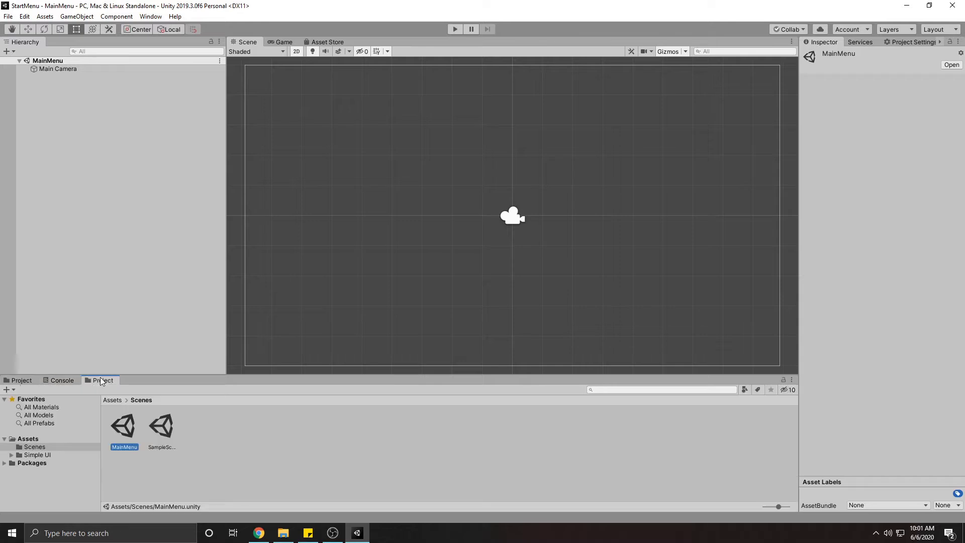
Add the Background sprite from the Simple UI Samples folder to the MainMenu scene's hierarchy
click(25, 381)
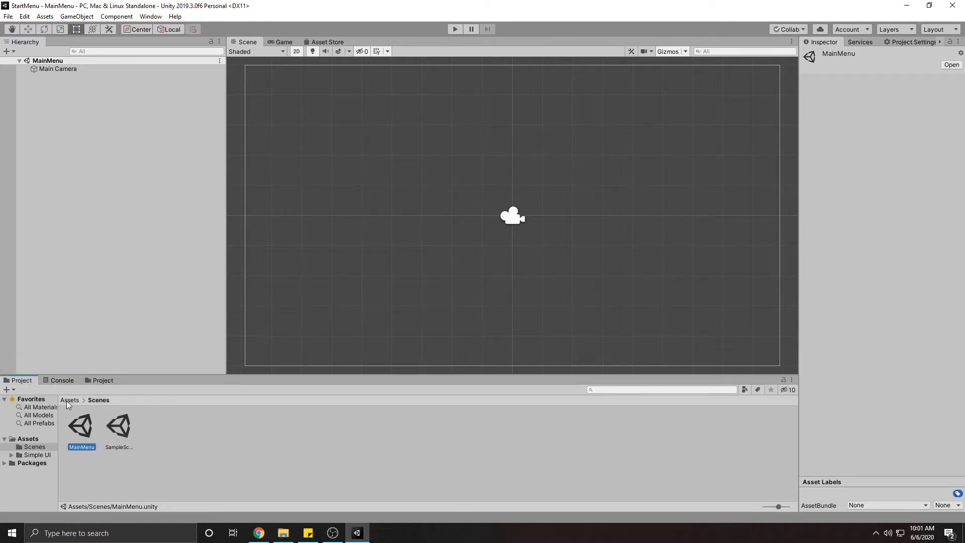
click(69, 400)
double_click(123, 427)
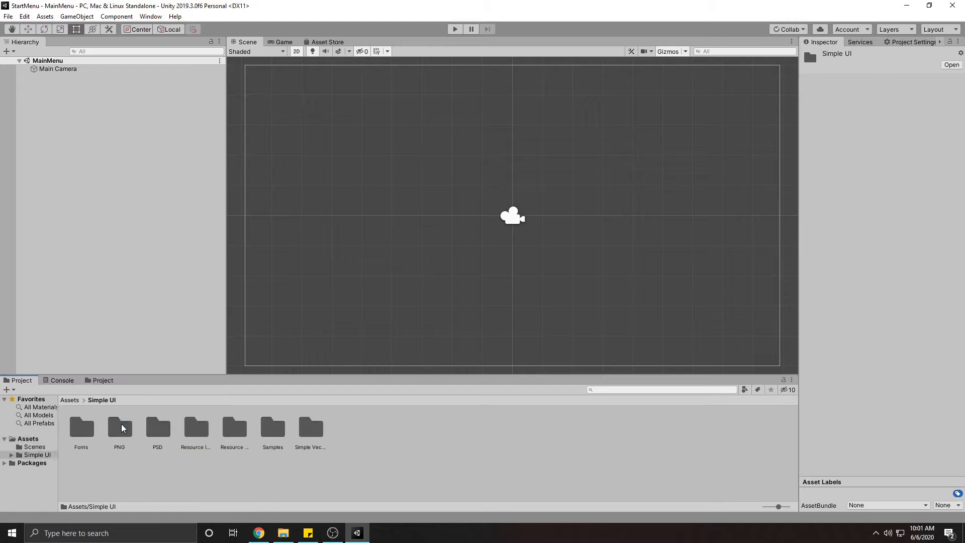
double_click(272, 427)
drag(112, 430, 78, 121)
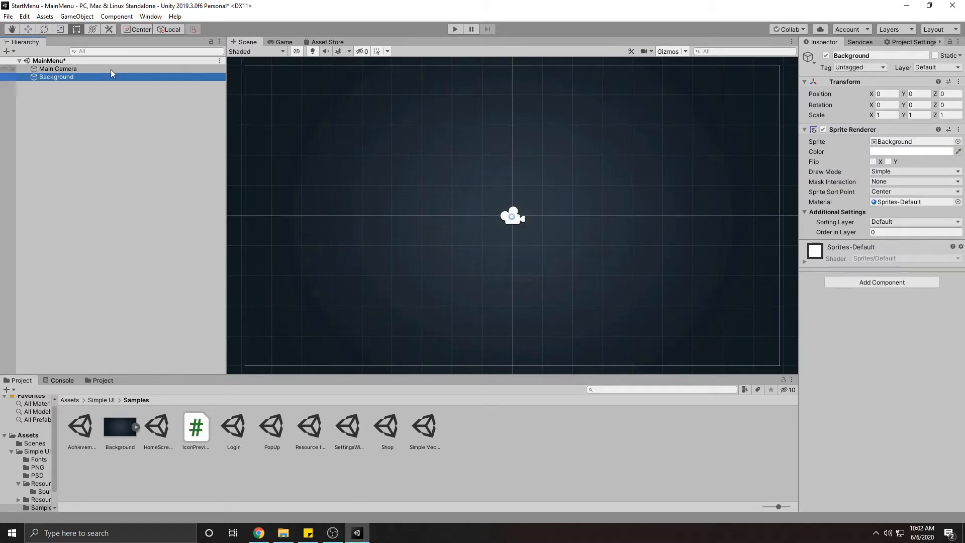
click(87, 110)
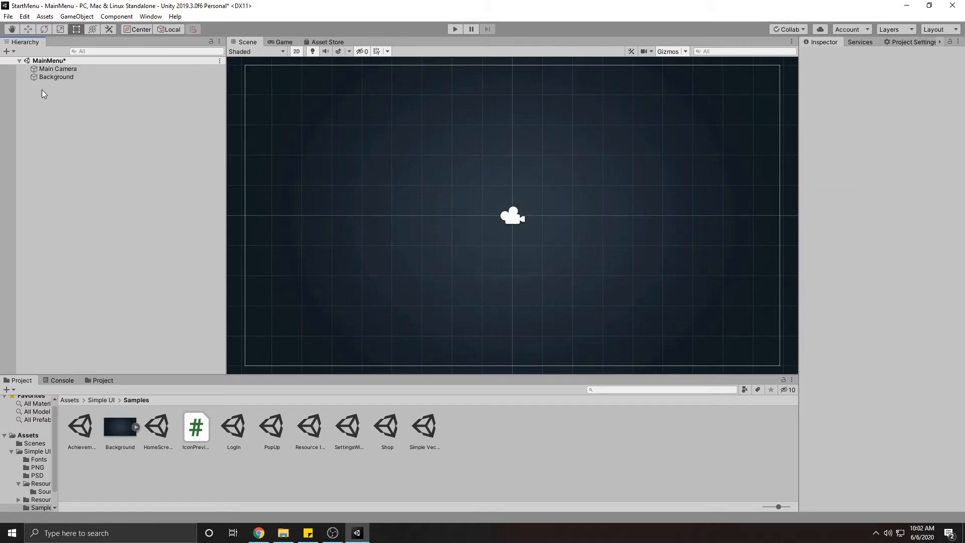
Add a UI Canvas to the MainMenu scene
right_click(55, 86)
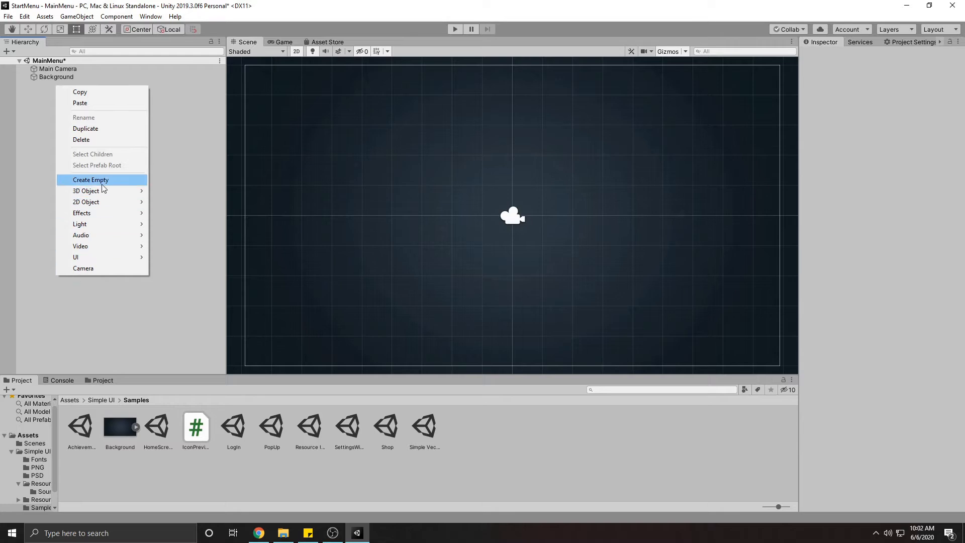
mouse_move(93, 257)
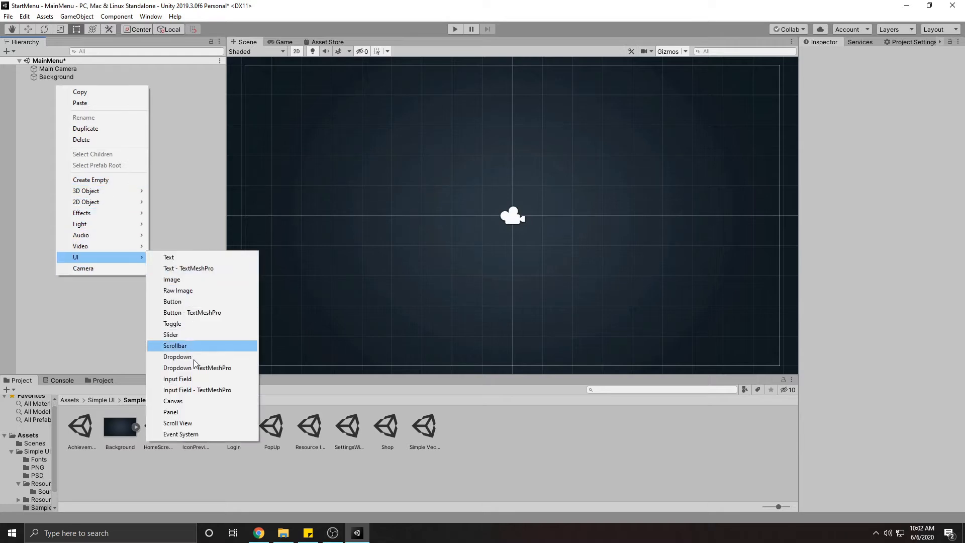
click(181, 401)
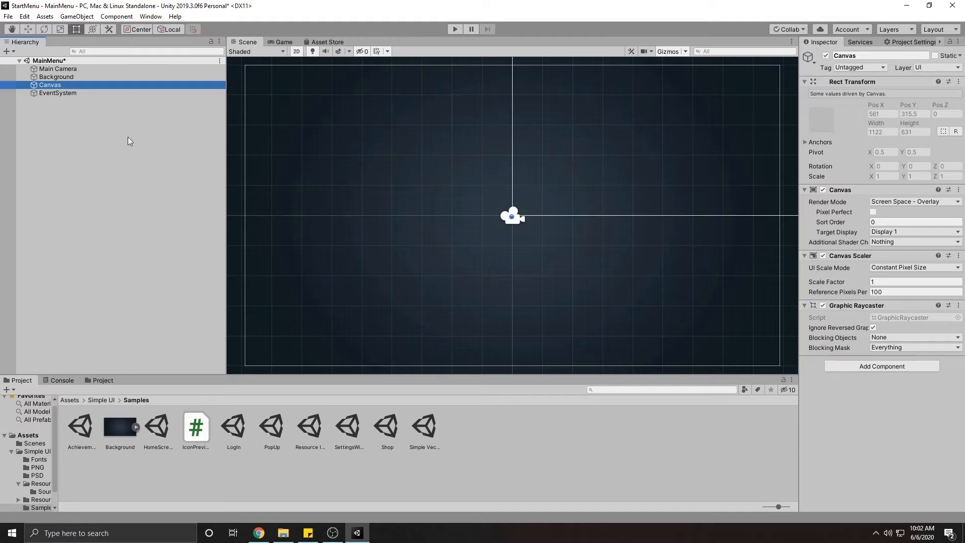
Add a TextMeshPro text object under the Canvas and import the TMP Essentials
double_click(45, 85)
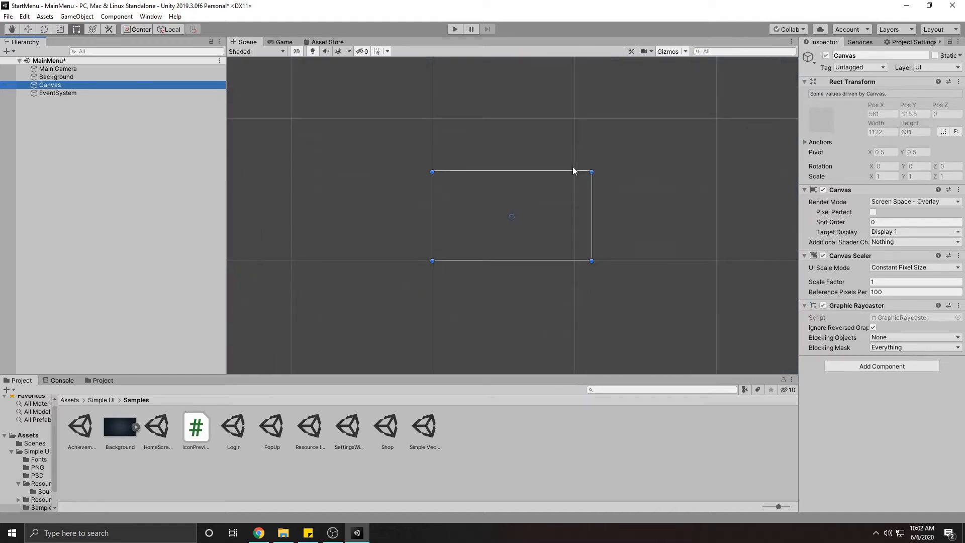
scroll(577, 171, up, 4)
scroll(514, 238, up, 3)
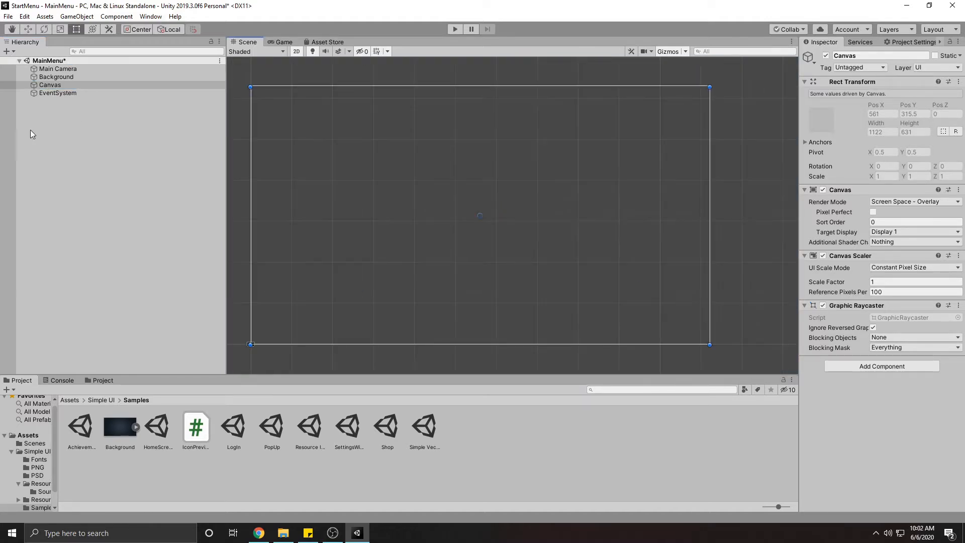
right_click(50, 85)
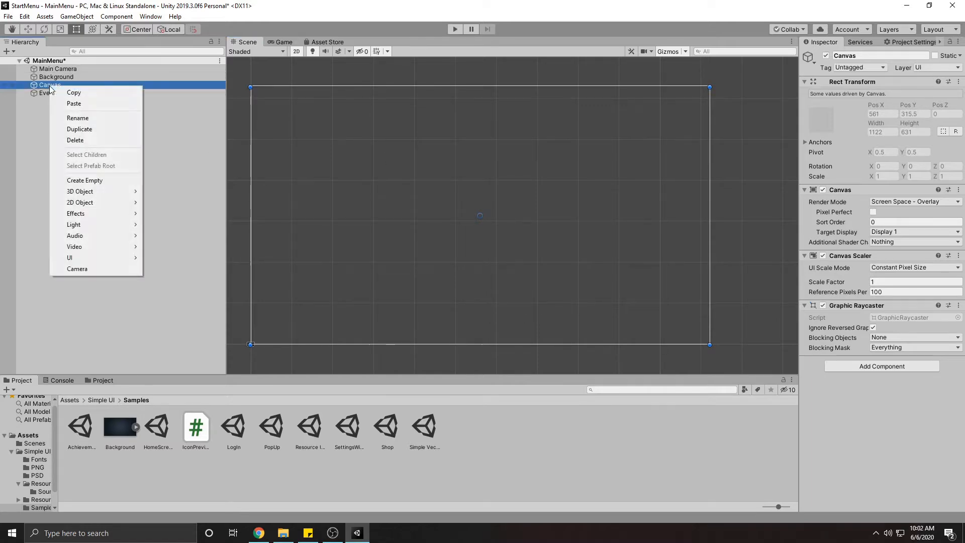
mouse_move(99, 258)
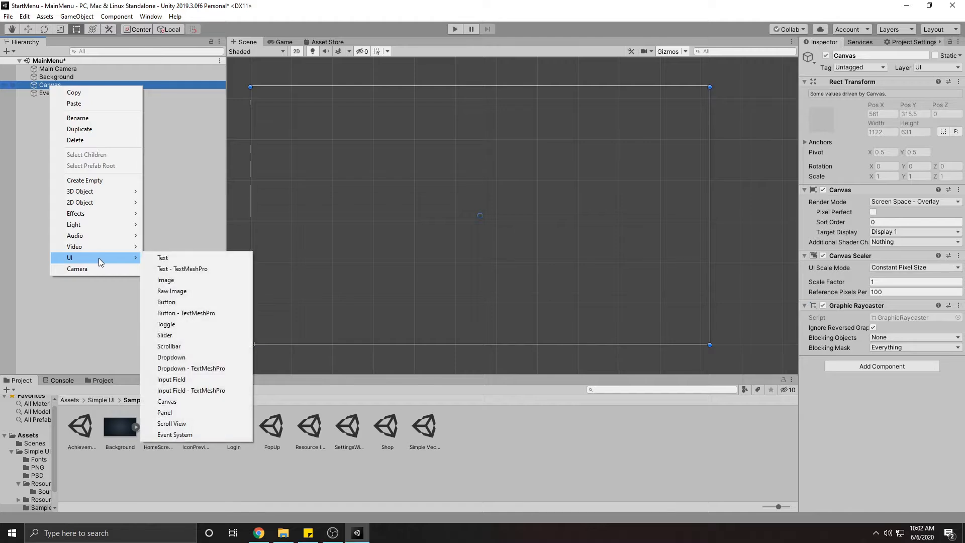
click(175, 270)
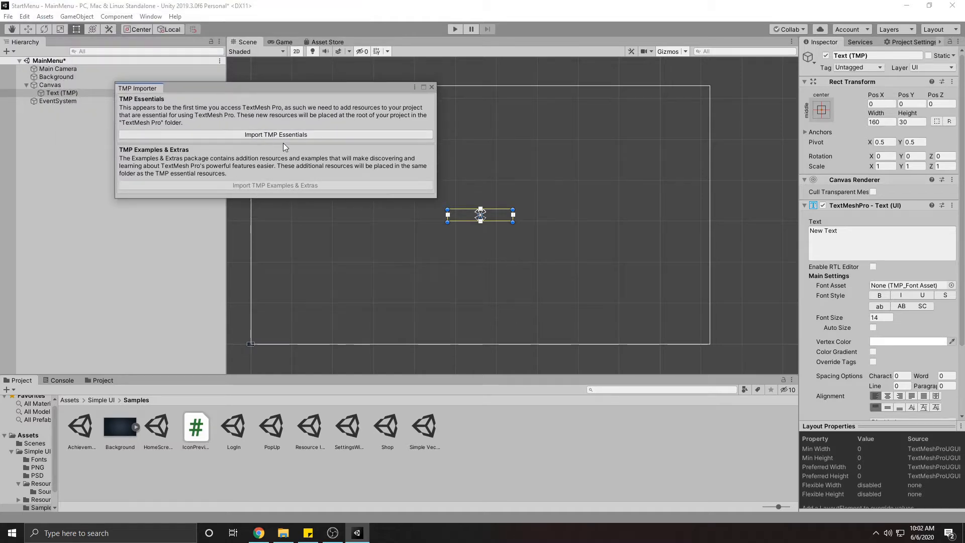
click(206, 137)
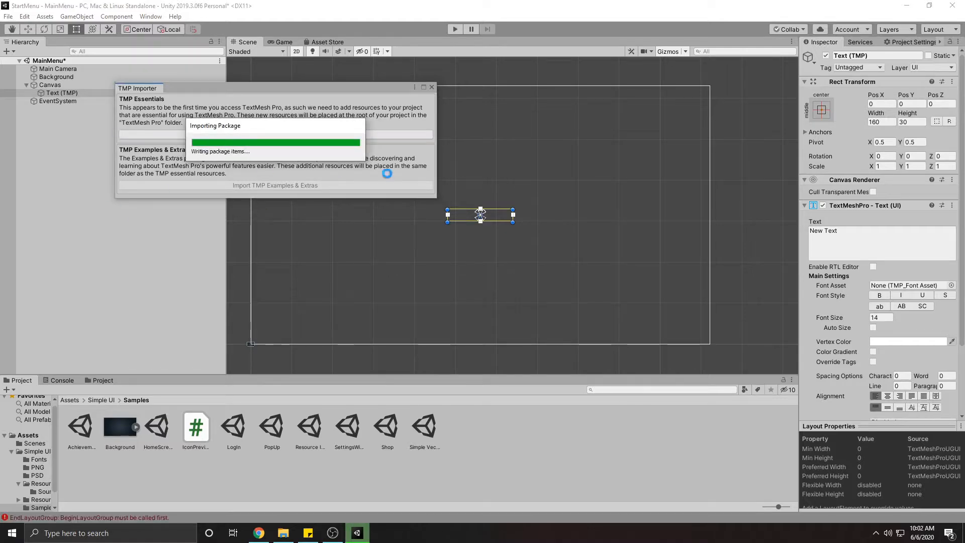
click(430, 86)
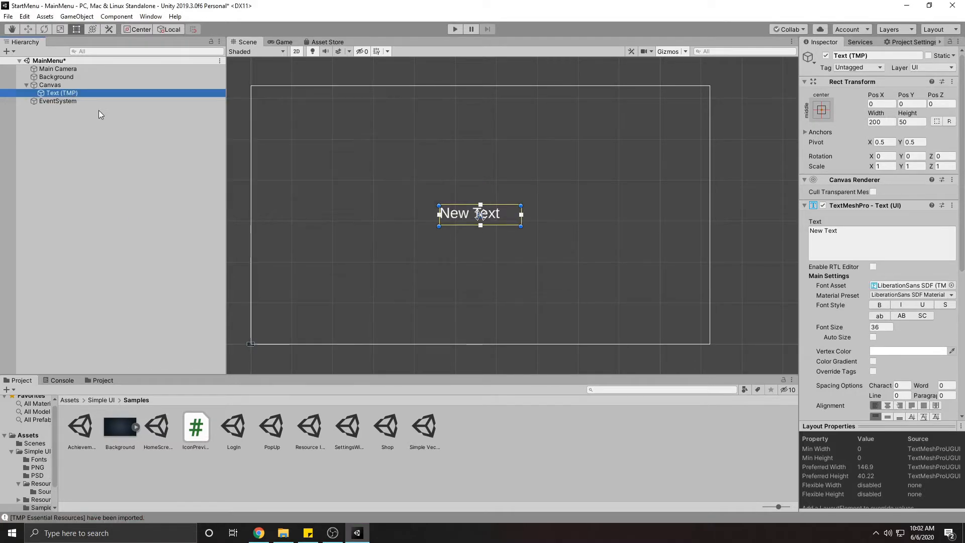
Add a Vertical Layout Group component to the Canvas
click(49, 83)
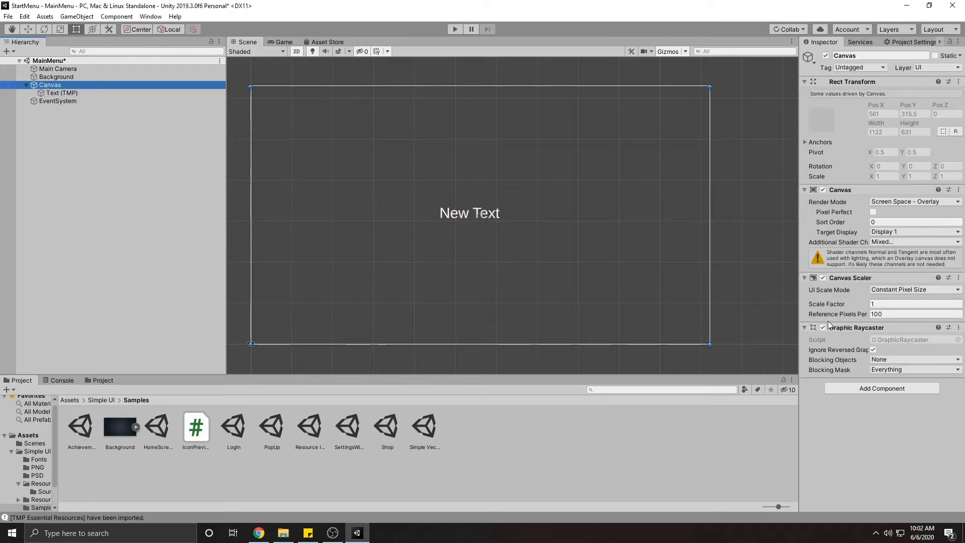
click(890, 387)
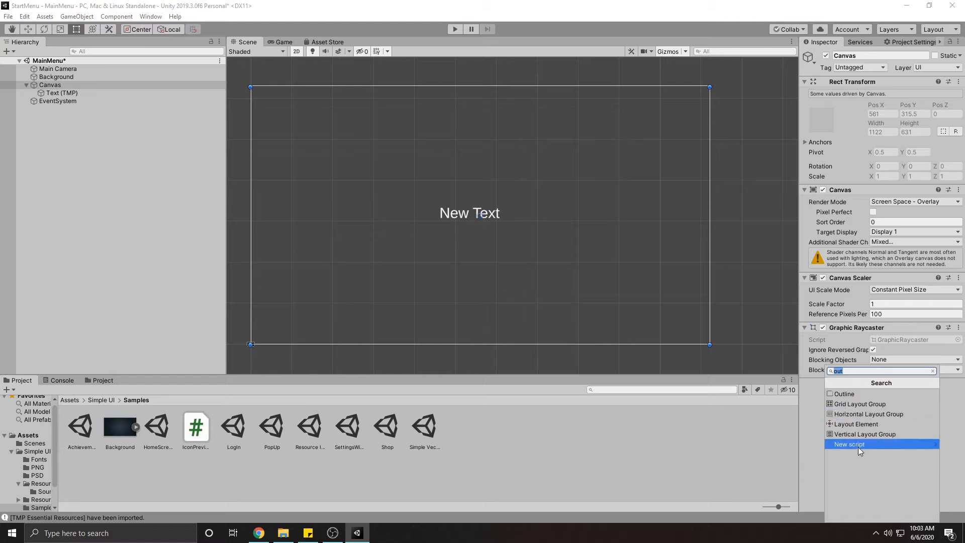
click(852, 433)
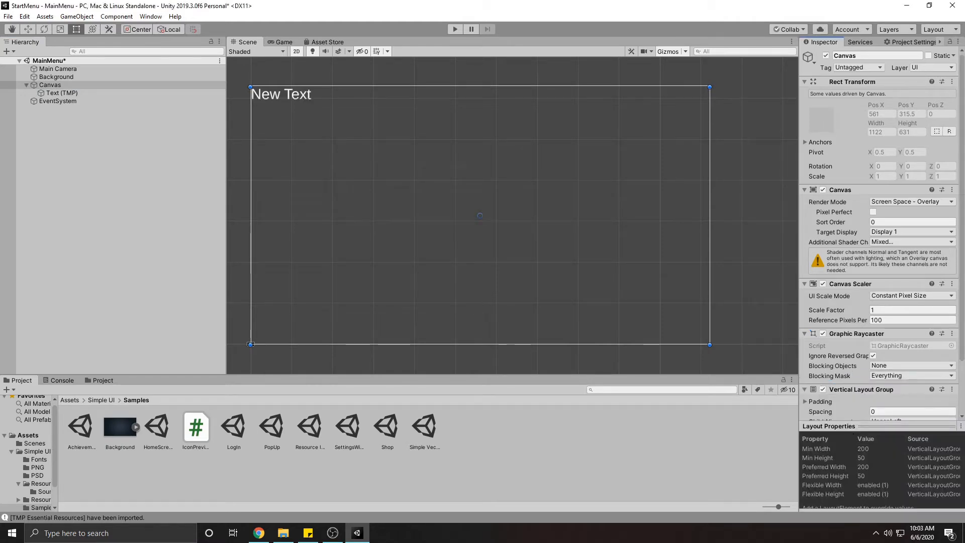
Enable Control Child Size and Use Child Scale for width and height in the Canvas's Vertical Layout Group
scroll(902, 361, down, 3)
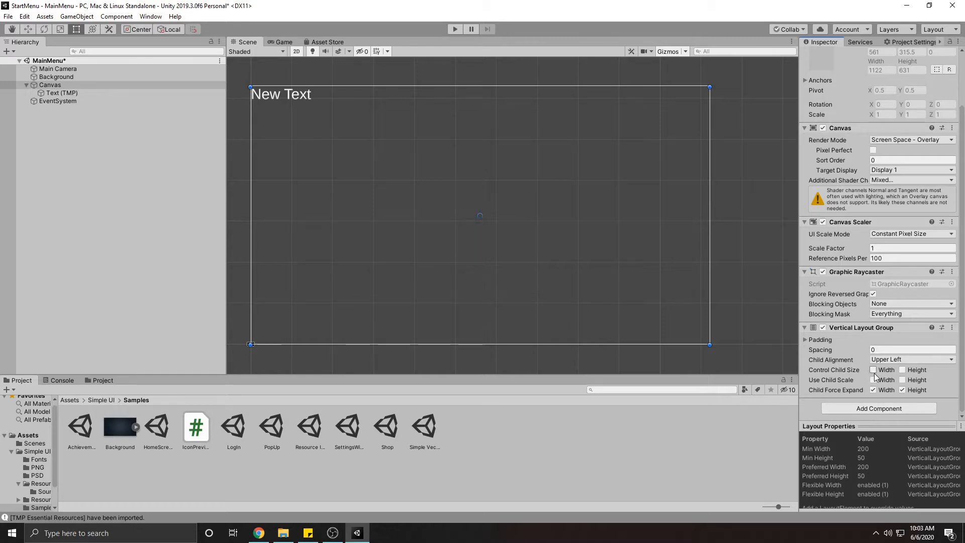
click(873, 370)
click(872, 380)
click(902, 380)
click(754, 451)
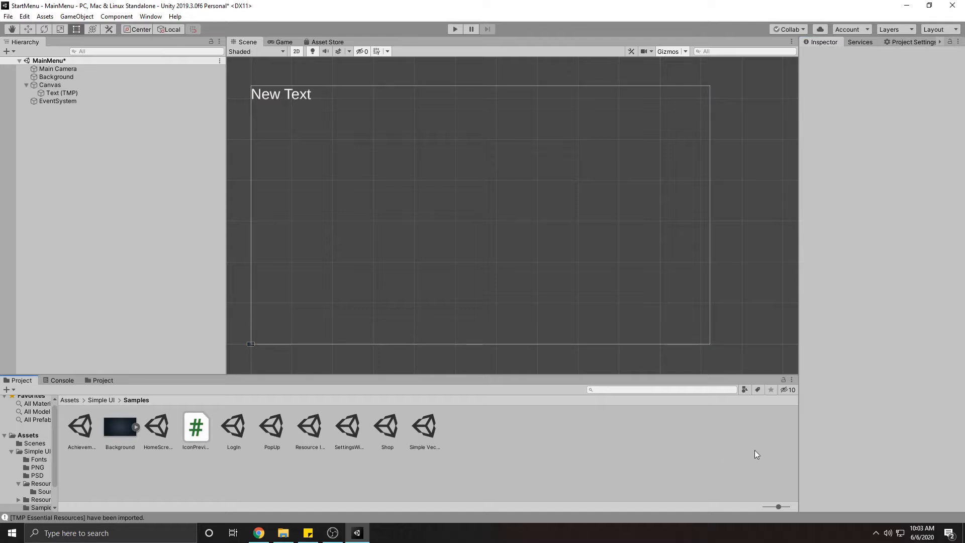
Align the text of the Text (TMP) object to the horizontal center and vertical top
click(74, 86)
click(57, 94)
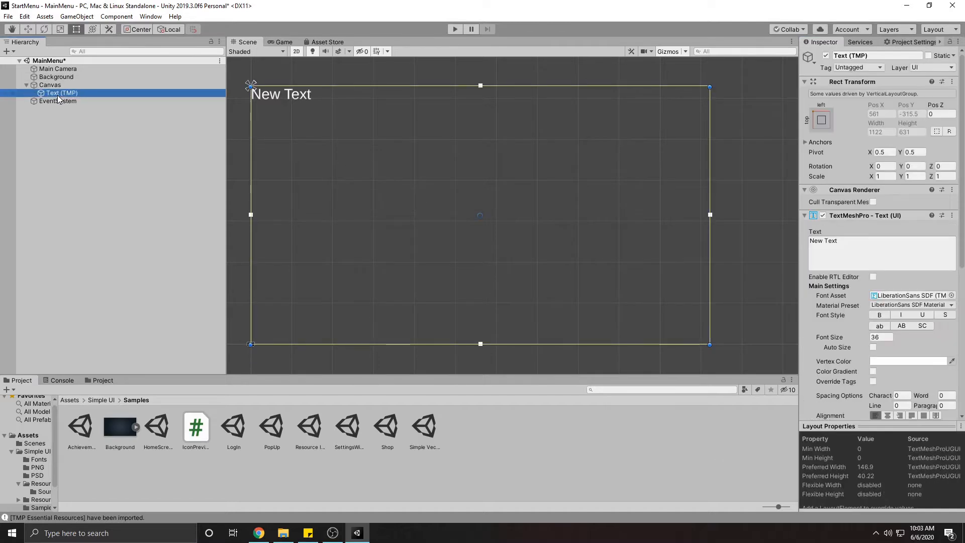
scroll(912, 248, down, 3)
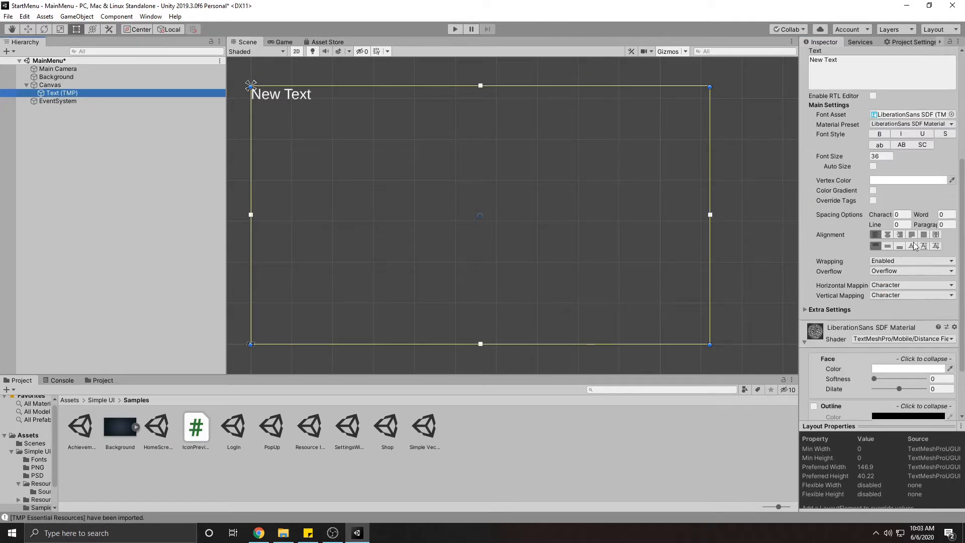
click(888, 235)
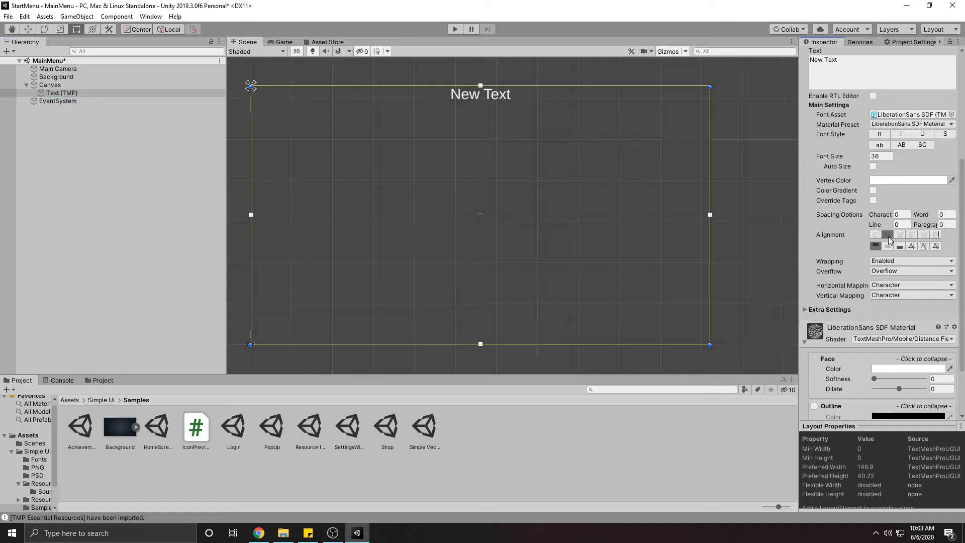
click(887, 246)
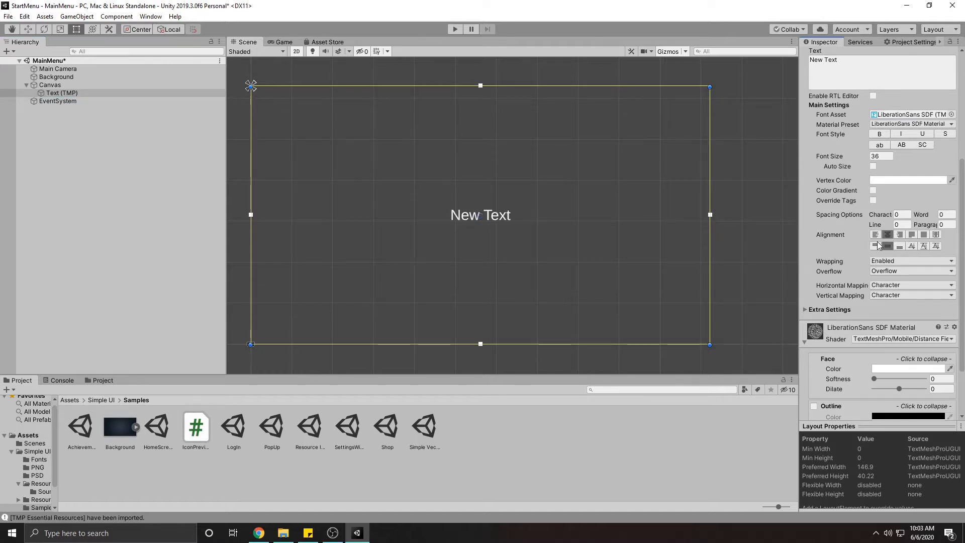
click(874, 246)
Change the text of the Text (TMP) object to "An Awesome Game"
scroll(713, 156, up, 4)
scroll(709, 133, down, 6)
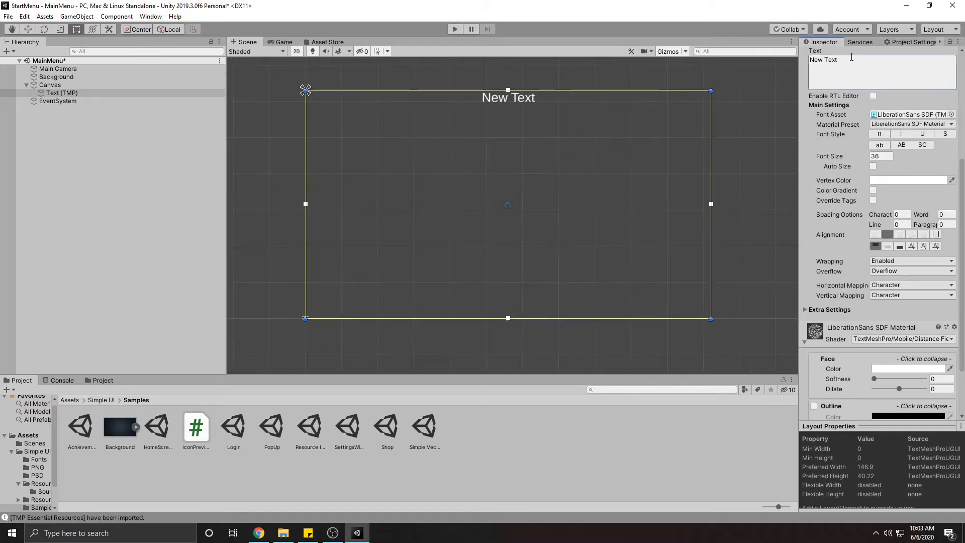
click(853, 61)
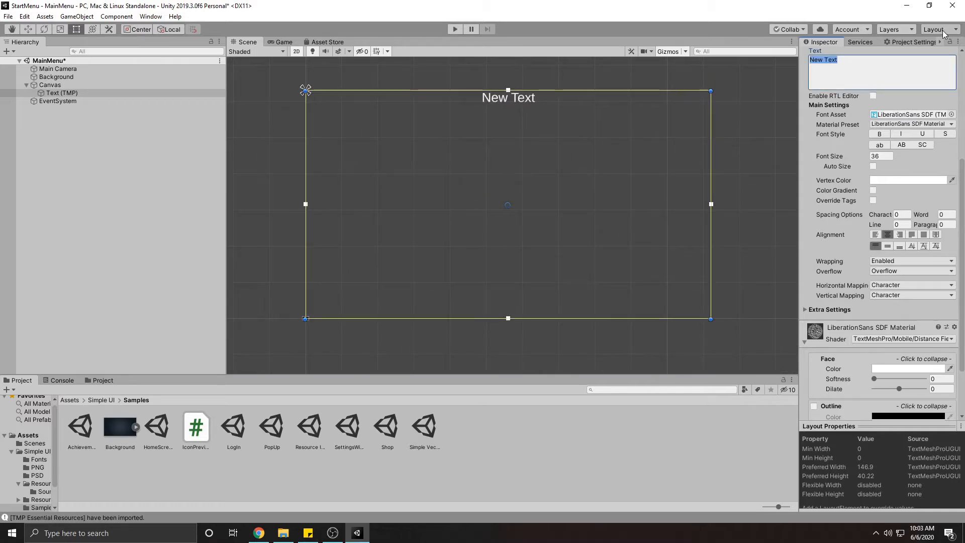
text(S)
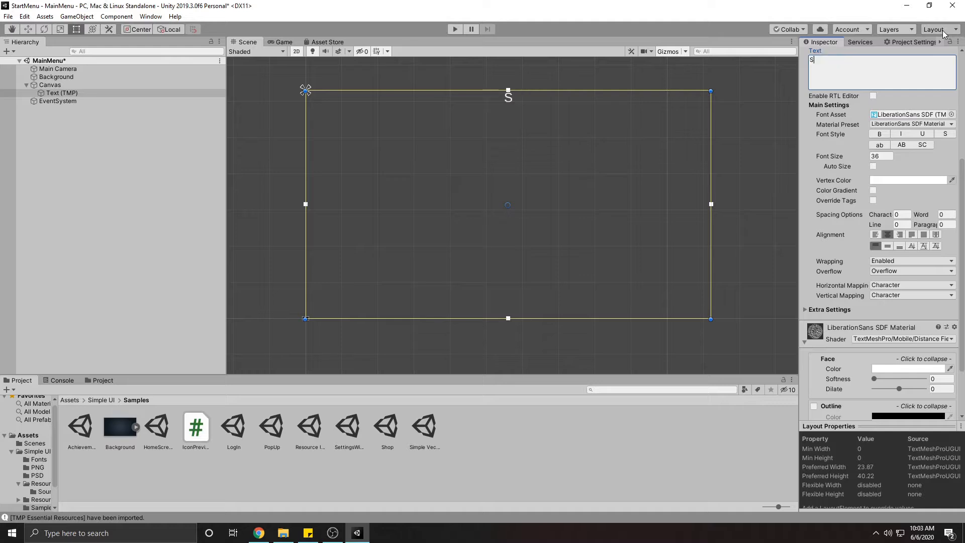
key(BackSpace)
text(AnAwes)
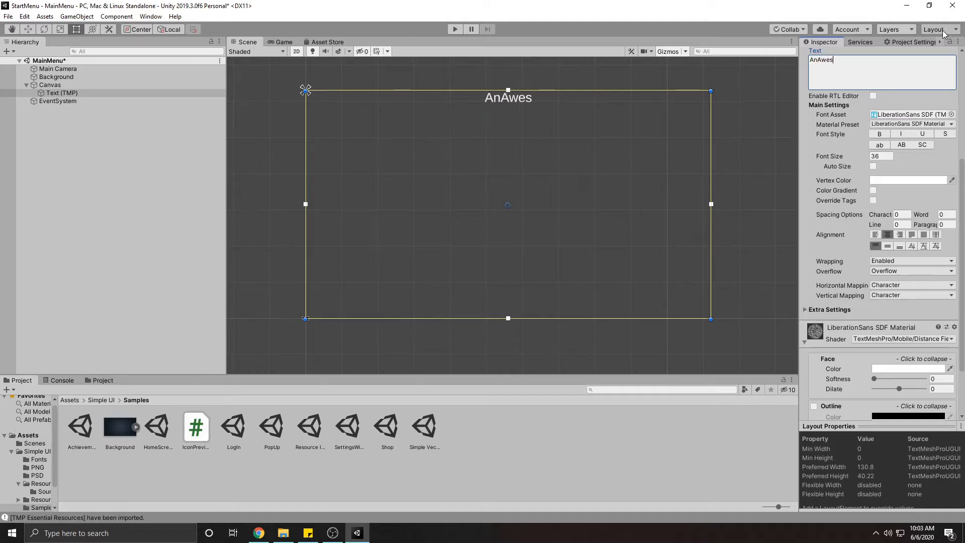
text(o)
key(BackSpace)
key(BackSpace)
key(BackSpace)
key(BackSpace)
key(BackSpace)
text(Awesome)
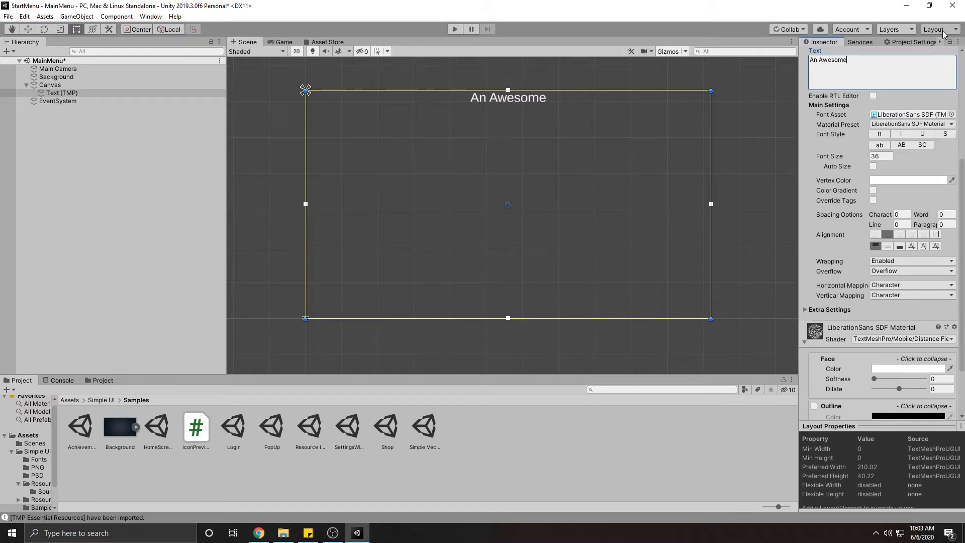
text( Game)
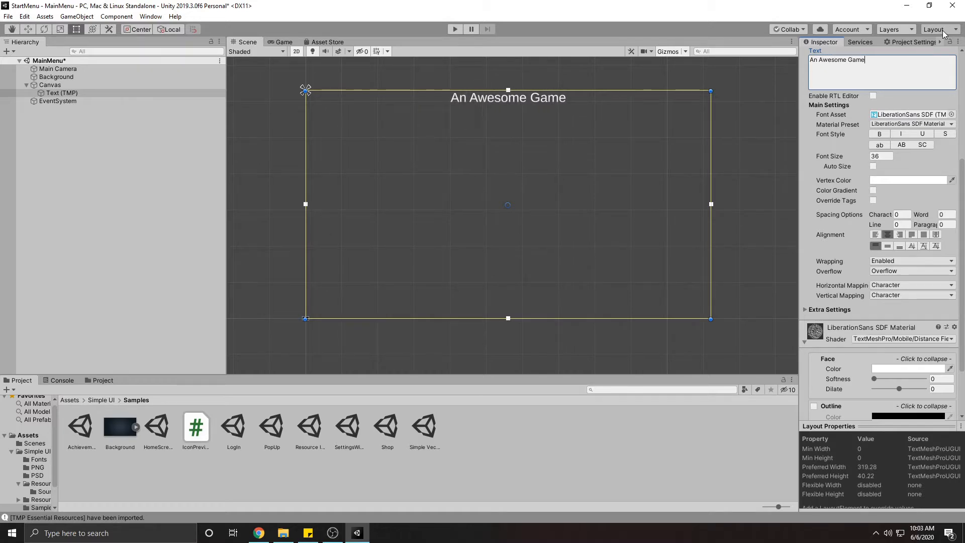
click(597, 468)
Create a TextMeshPro font asset from the FredokaOne-Regular font in the Simple UI Fonts folder
click(53, 94)
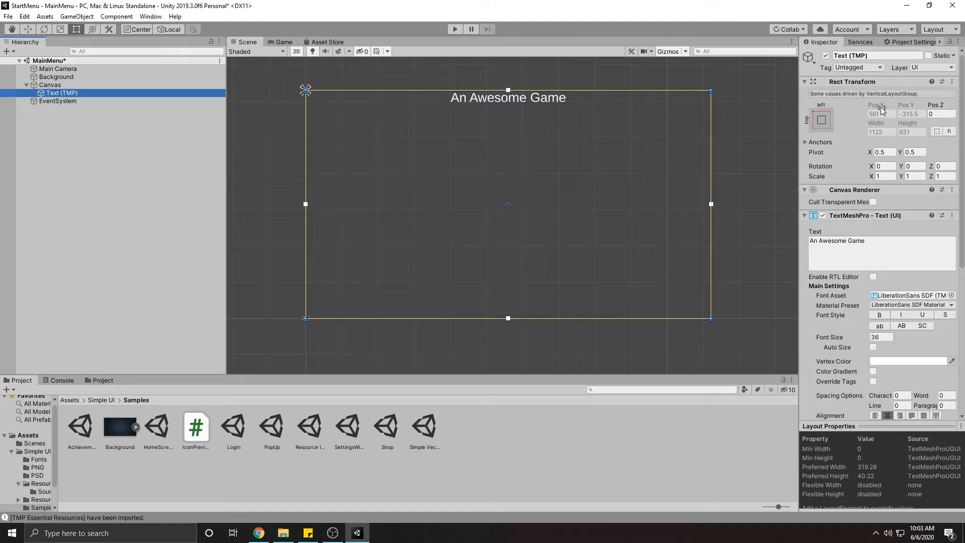
click(99, 401)
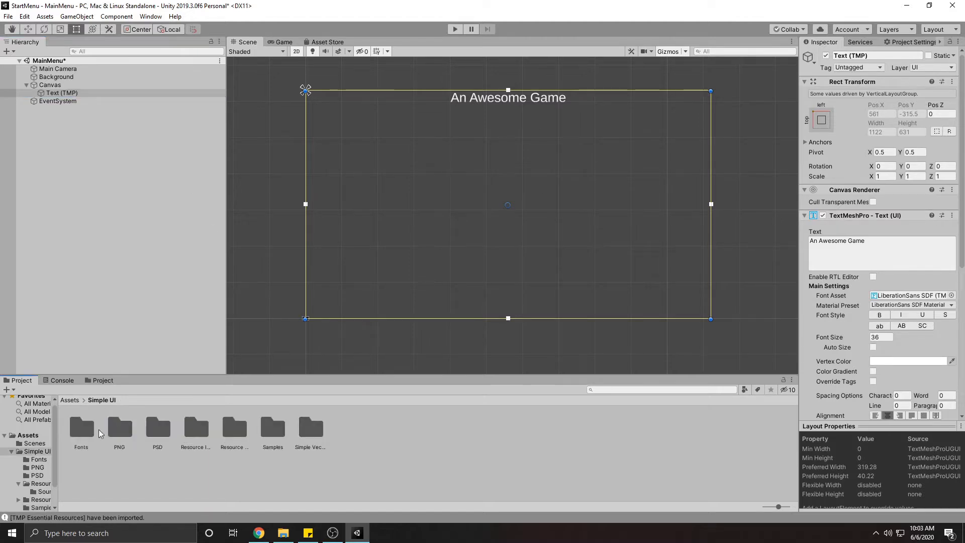
double_click(83, 428)
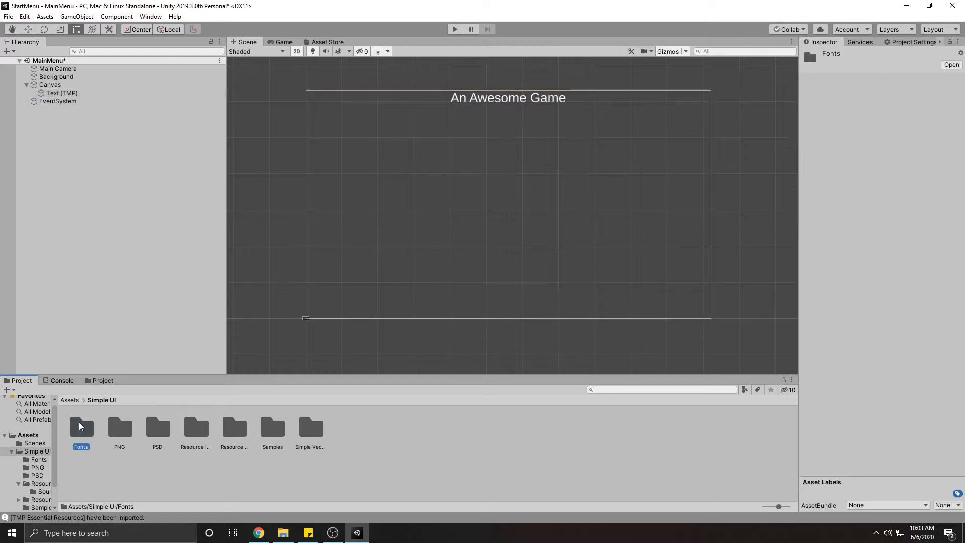
click(86, 428)
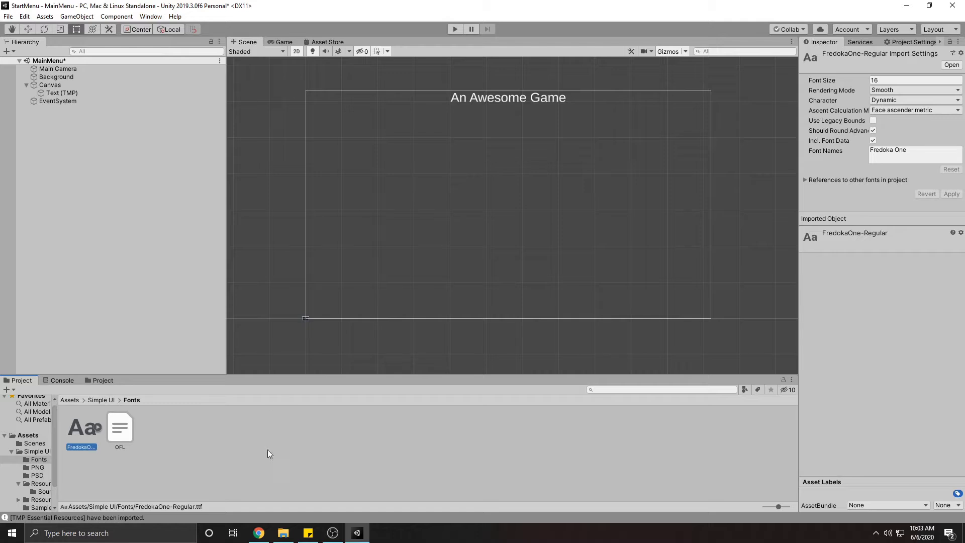
right_click(80, 420)
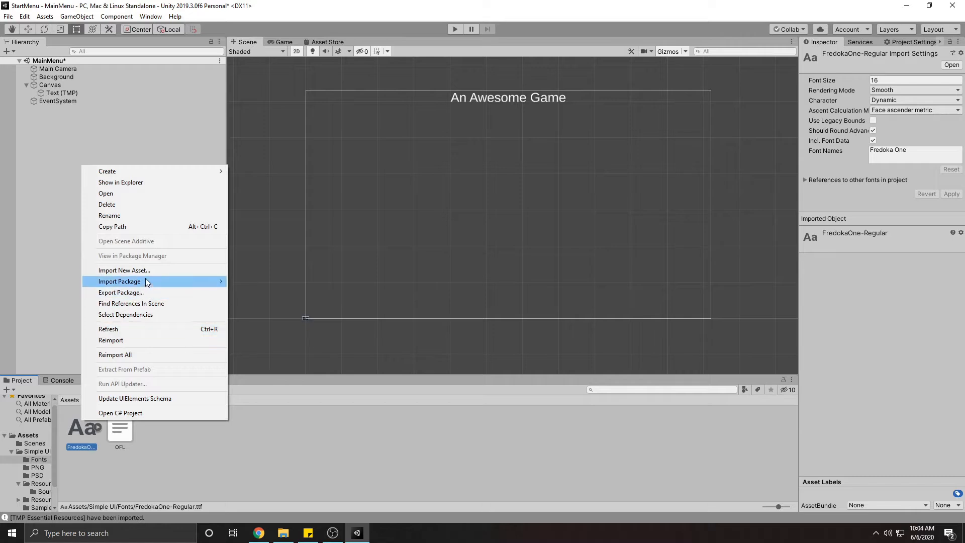
mouse_move(171, 170)
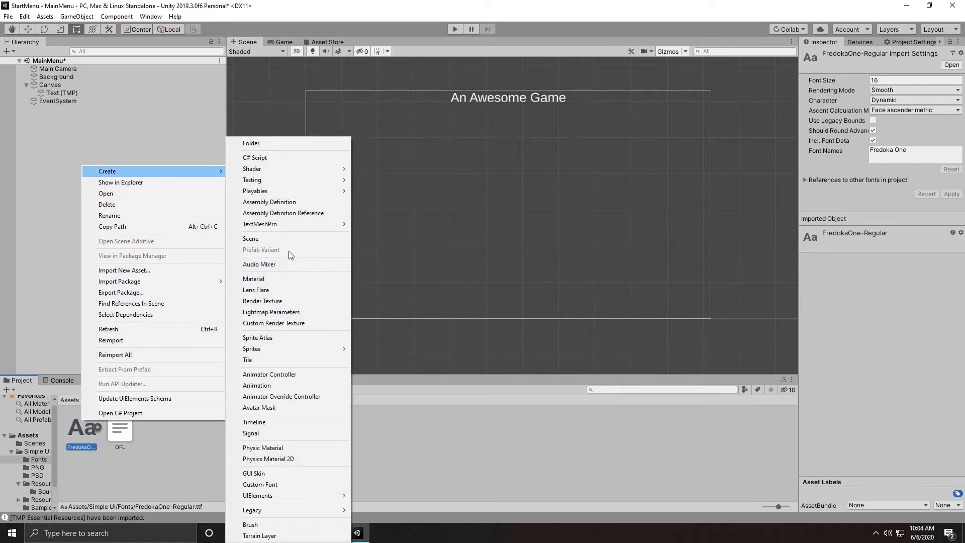
mouse_move(302, 224)
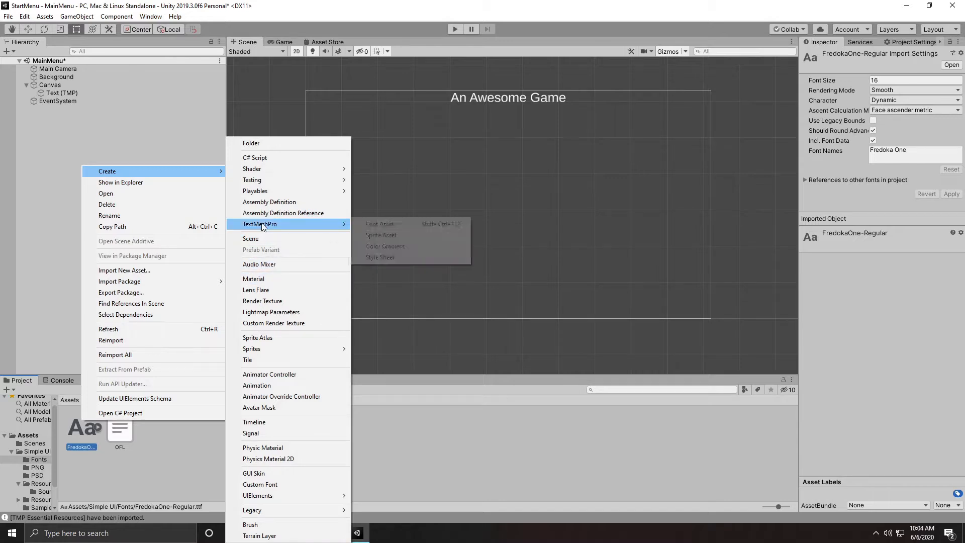
click(374, 222)
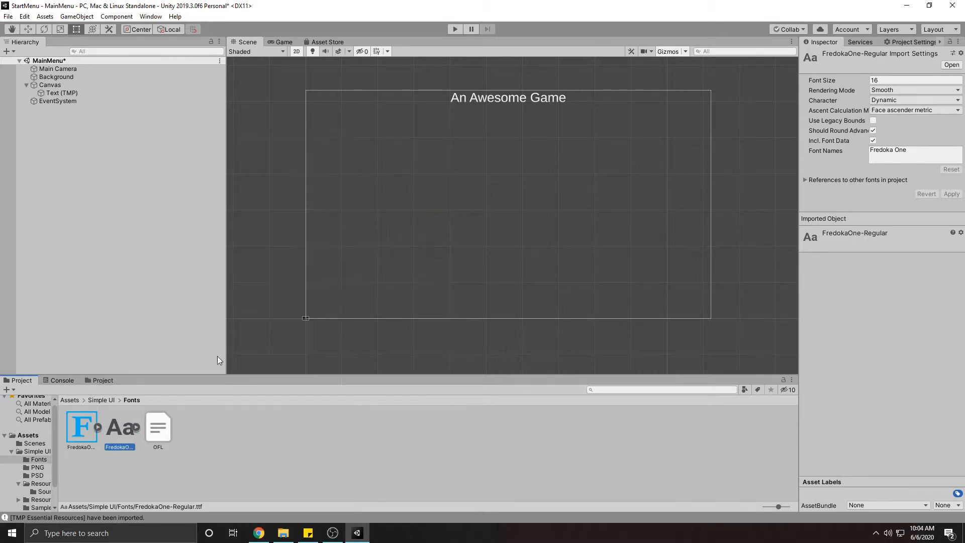
Assign the FredokaOne-Regular SDF font asset to the Text (TMP) object
click(74, 438)
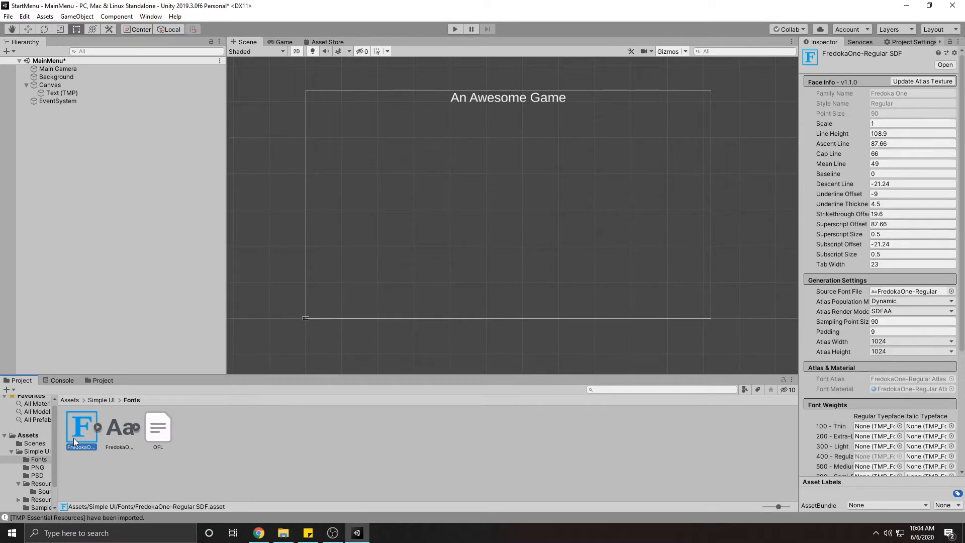
click(55, 93)
drag(82, 435, 896, 299)
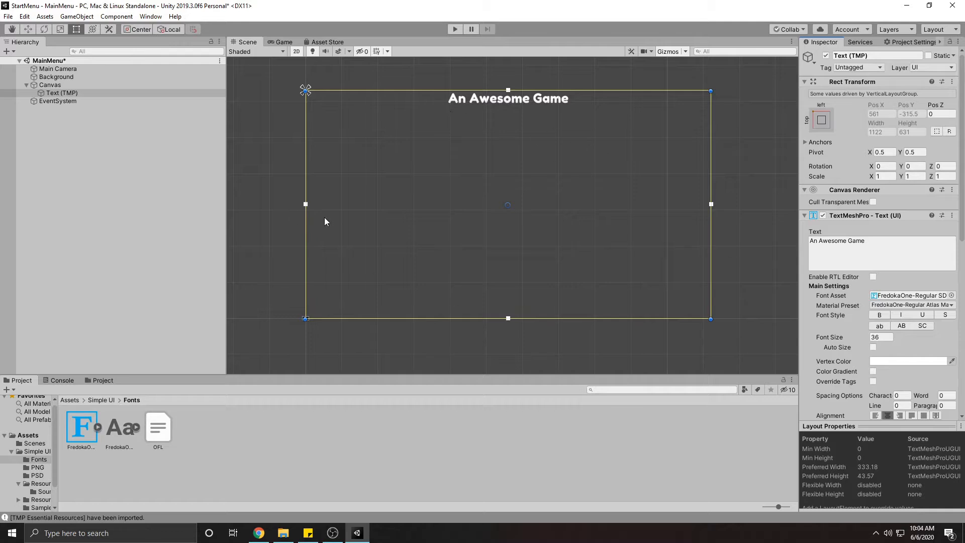
Create a TextMeshPro Color Gradient asset in the Simple UI Fonts folder
scroll(874, 325, down, 5)
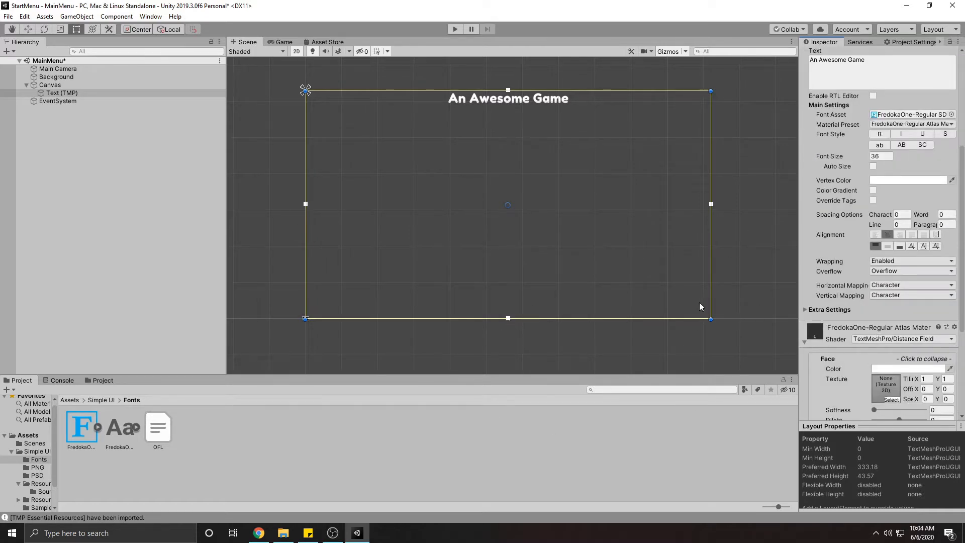
scroll(892, 300, down, 4)
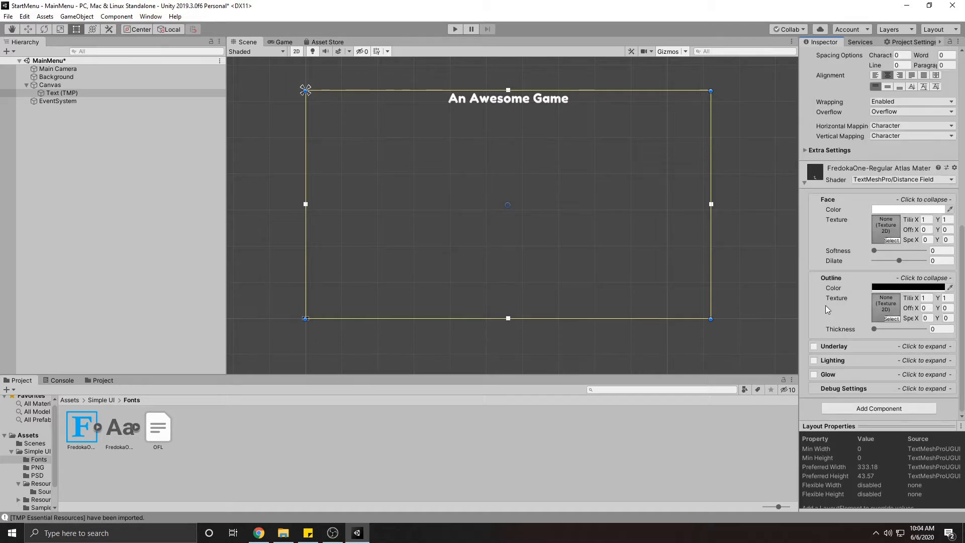
scroll(834, 302, up, 2)
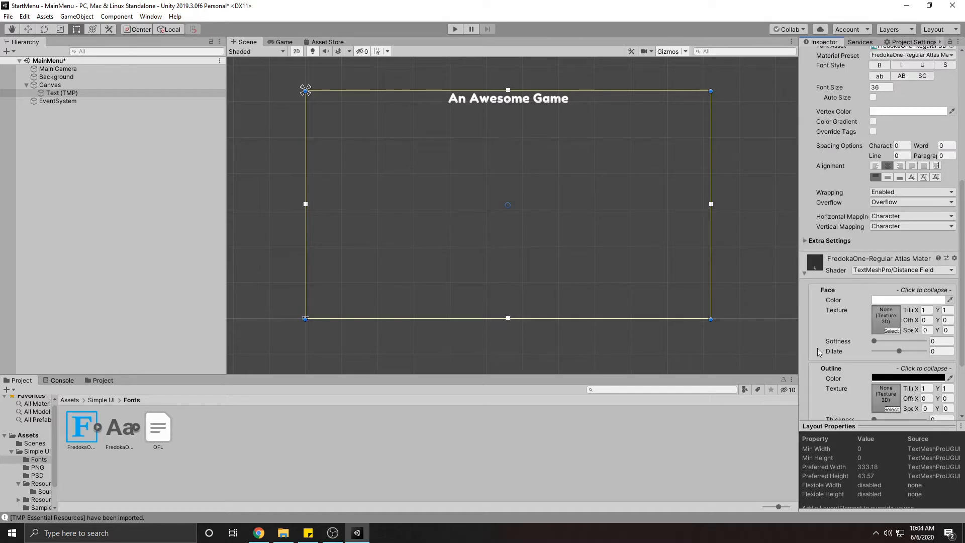
right_click(314, 423)
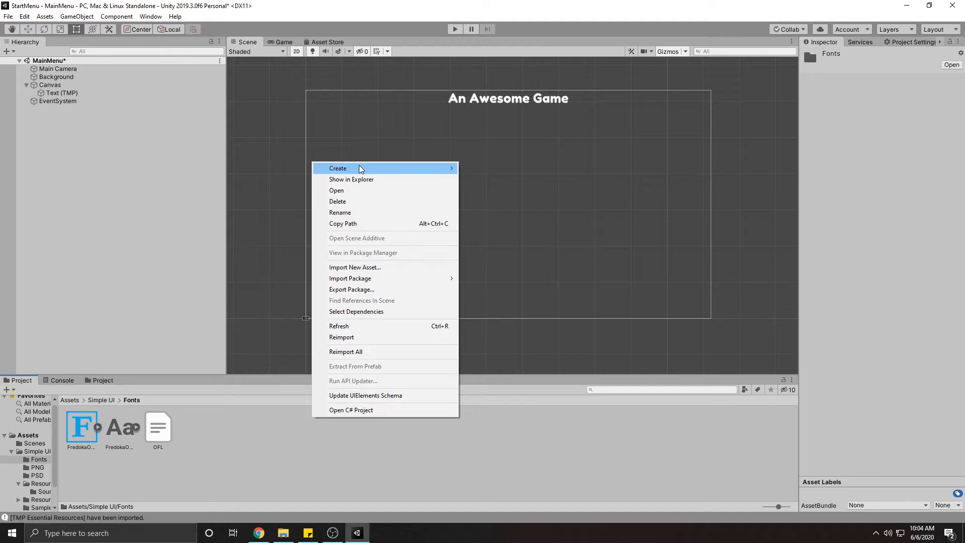
mouse_move(360, 169)
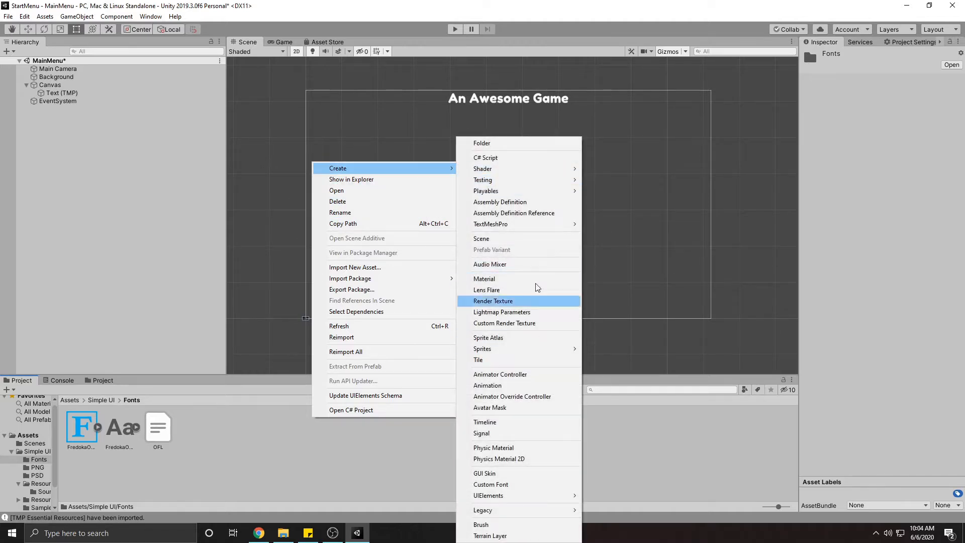
mouse_move(533, 225)
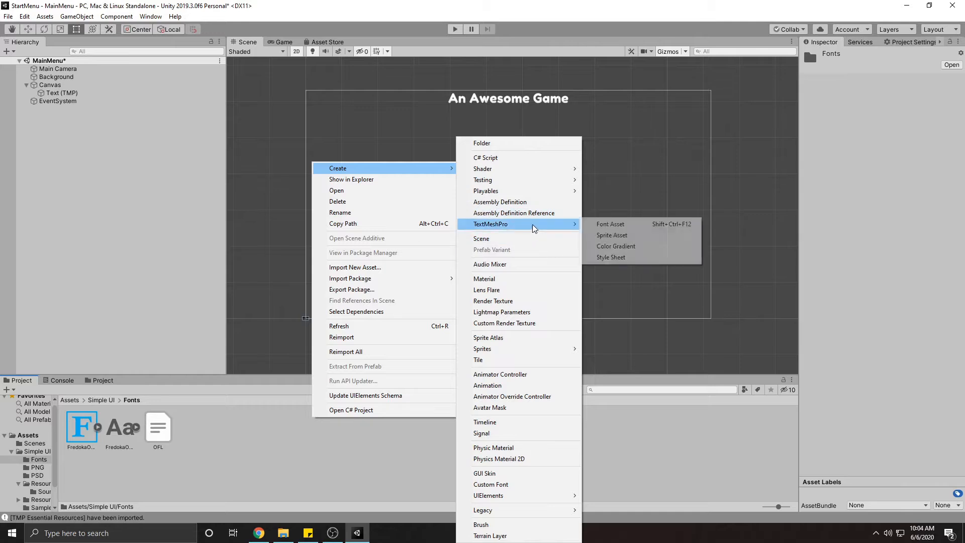
click(623, 246)
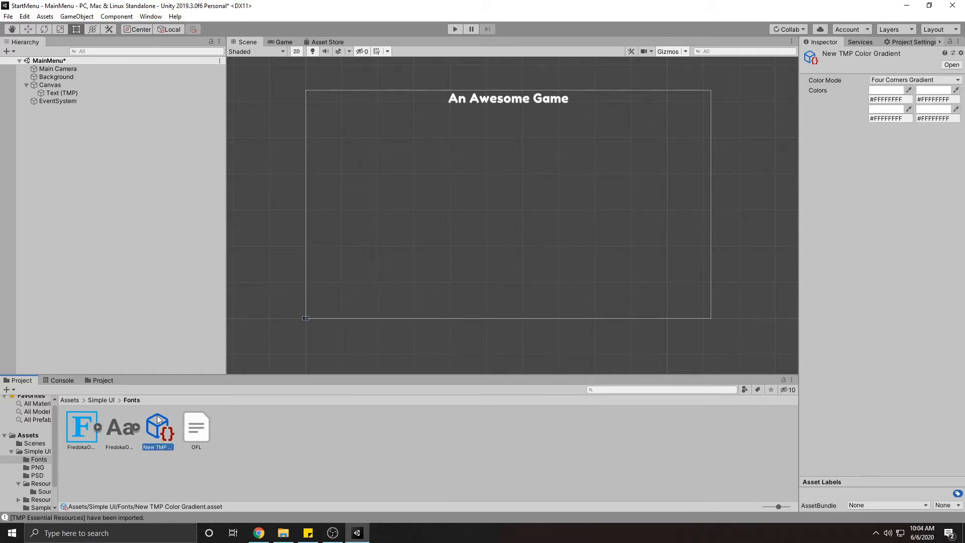
Set the top-left corner color of the TMP color gradient asset to orange FFAF00
click(906, 91)
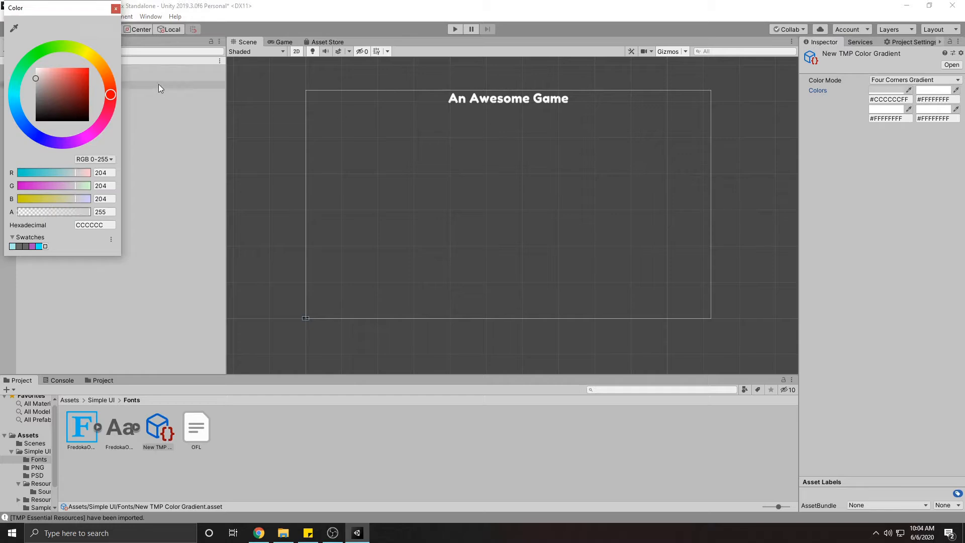
click(86, 53)
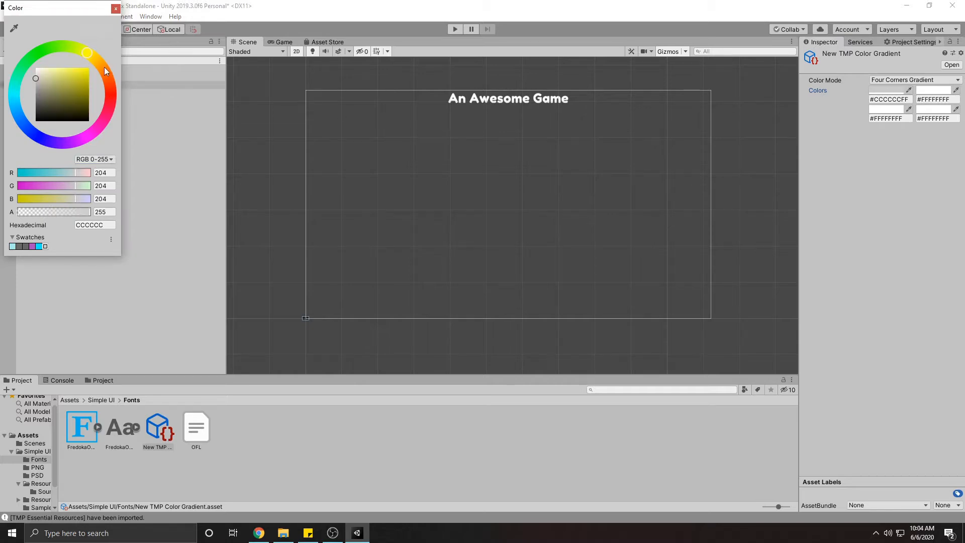
click(89, 68)
click(98, 64)
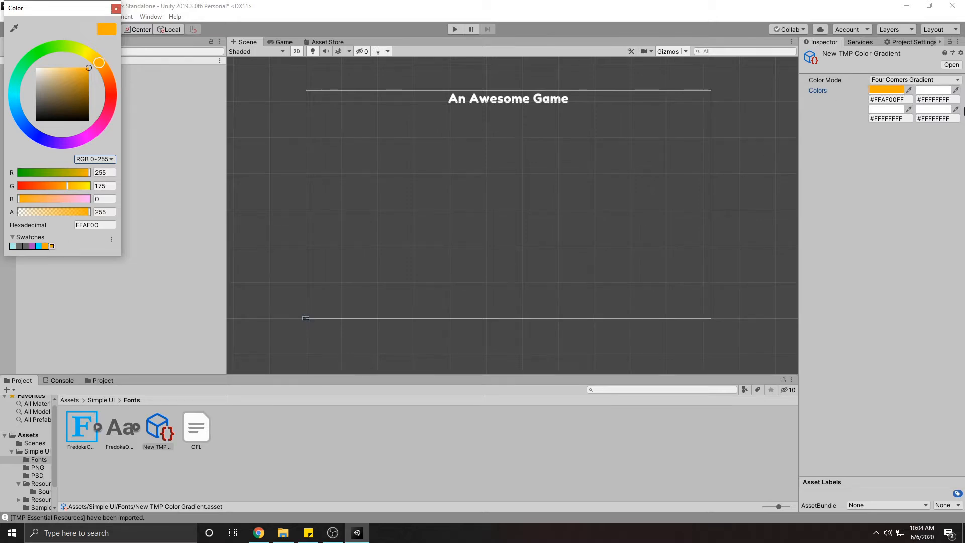
Set the color gradient's top-right corner to orange FFAF00 and both bottom corners to dark gray 4F4F4F, saving the gray as a swatch
click(932, 89)
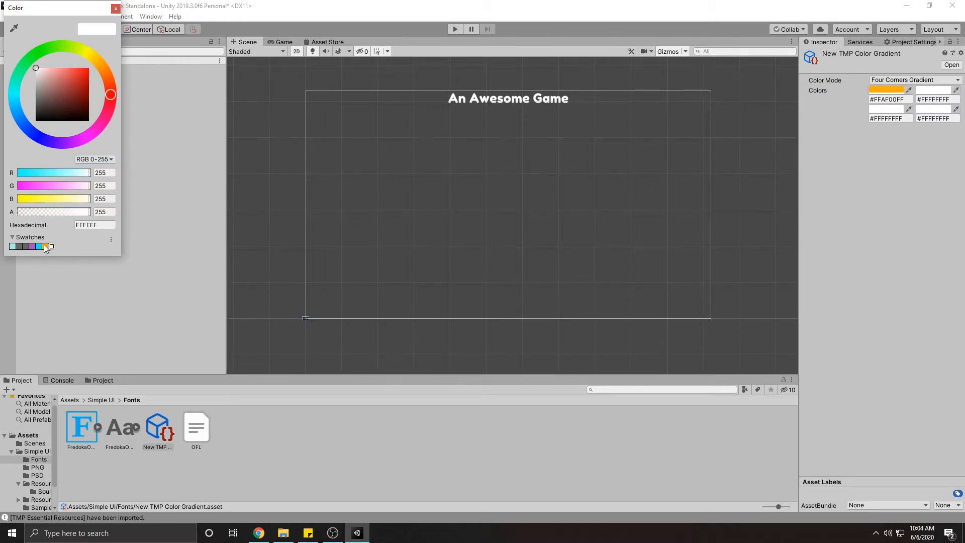
click(46, 246)
click(886, 108)
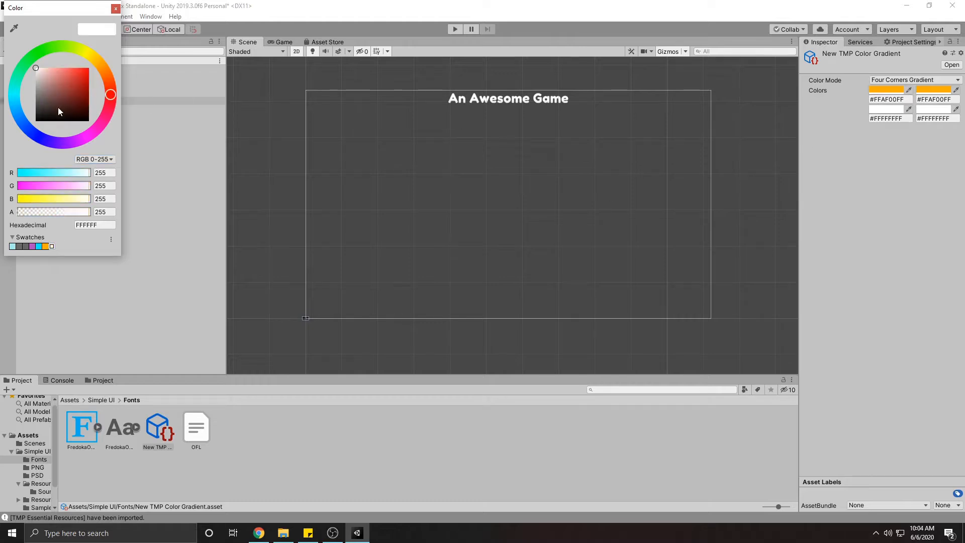
click(42, 109)
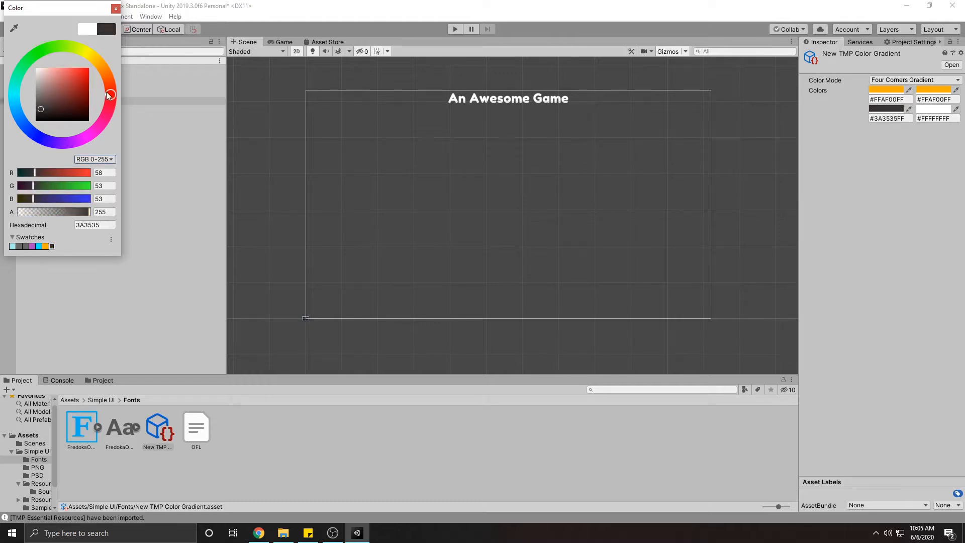
mouse_move(107, 93)
mouse_down()
mouse_move(99, 73)
mouse_move(95, 87)
mouse_up()
drag(44, 109, 27, 102)
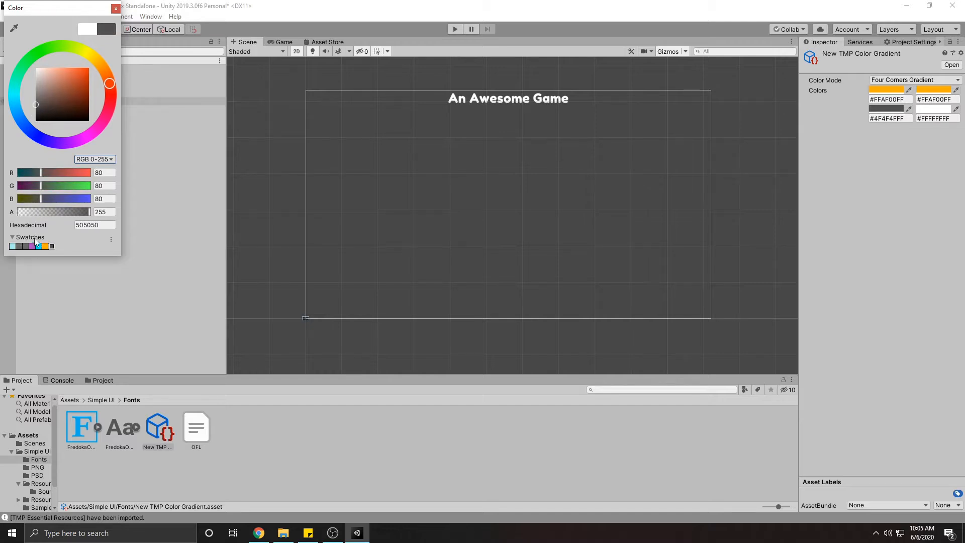
click(51, 245)
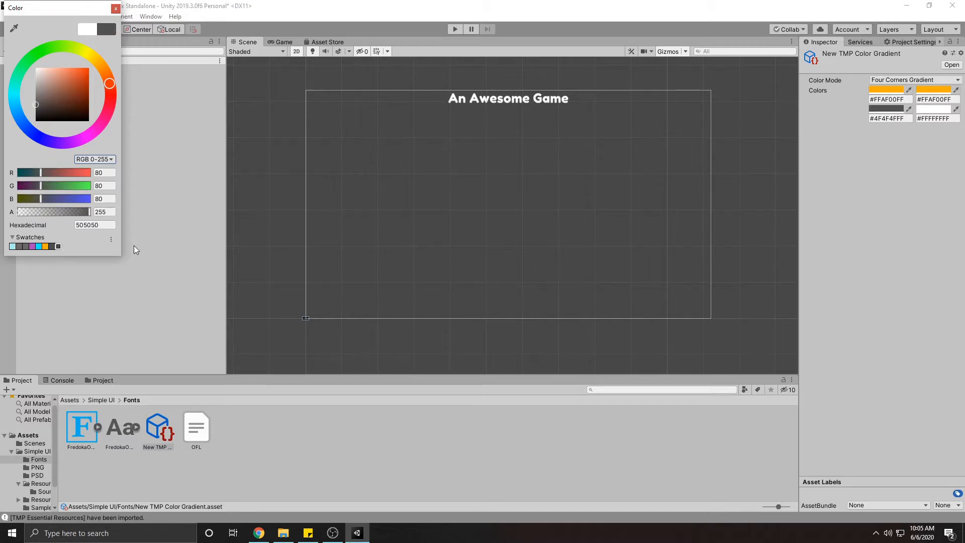
click(933, 108)
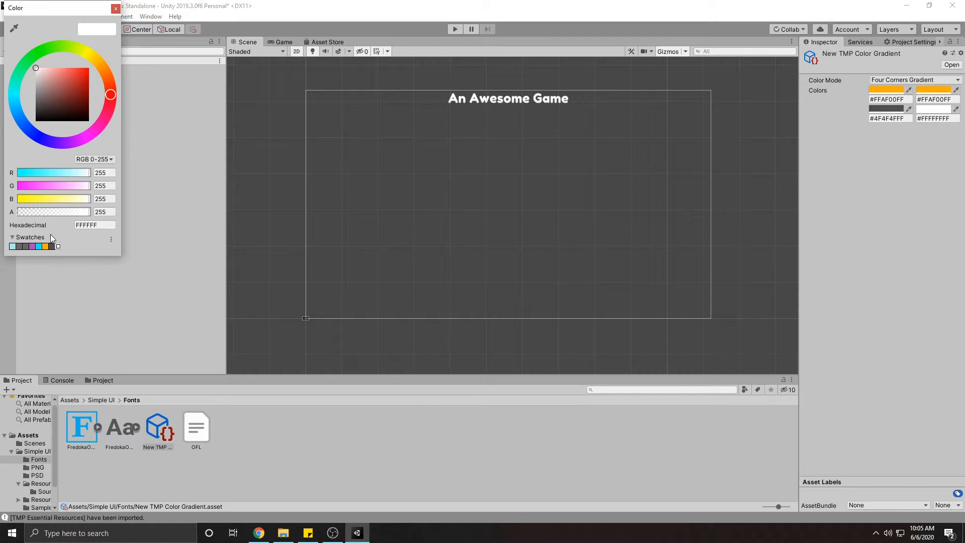
click(50, 248)
Enable the color gradient on the Text (TMP) title and assign the New TMP Color Gradient asset as its preset
click(444, 311)
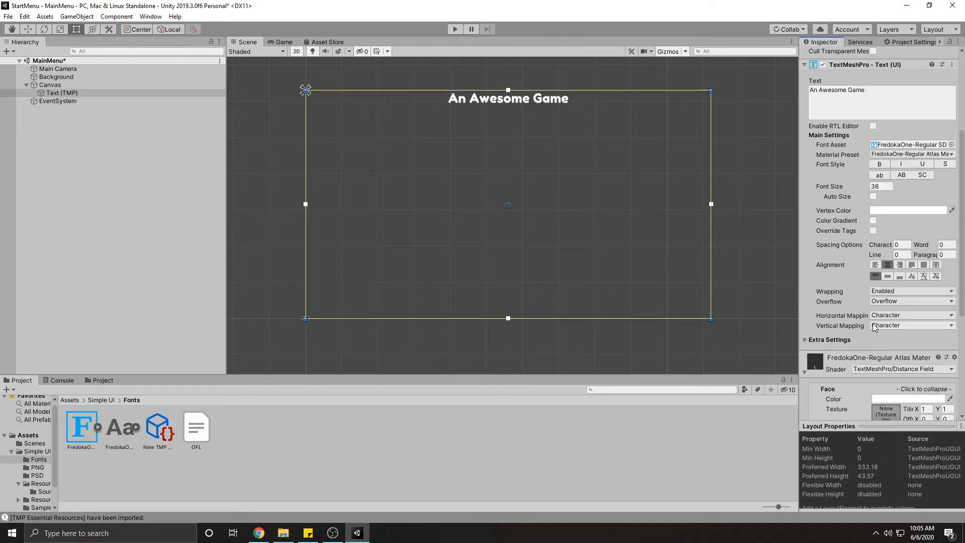
click(873, 220)
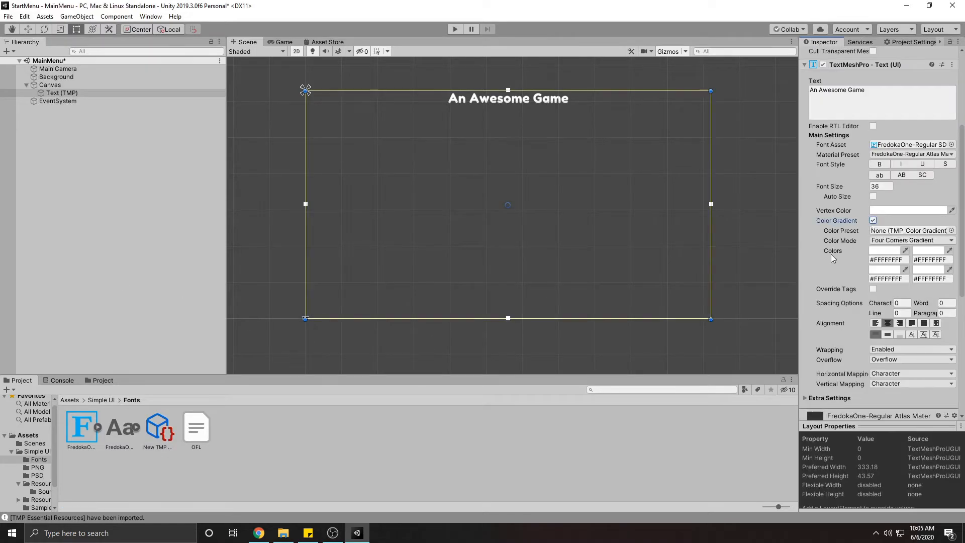
drag(159, 431, 910, 230)
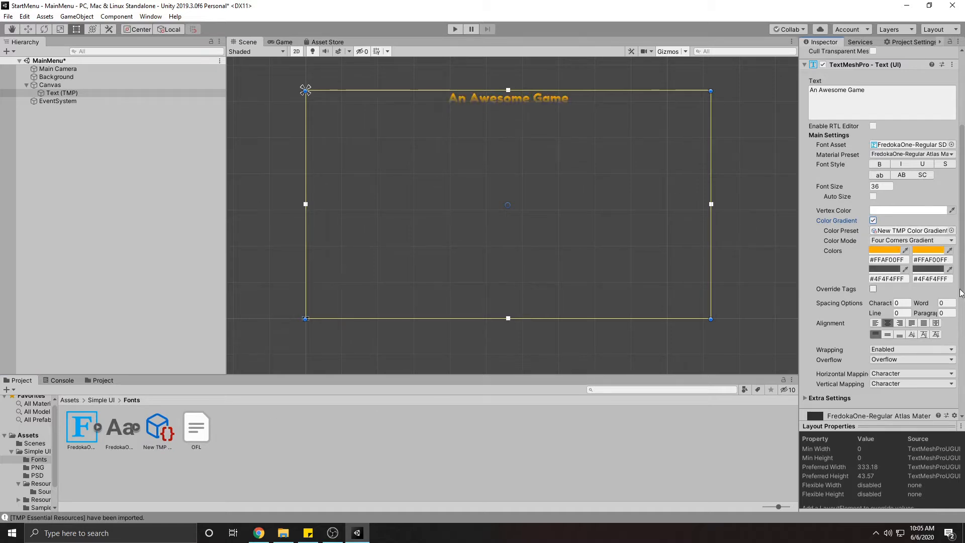
Preview the gradient title in Play mode and return to editing
scroll(879, 250, up, 3)
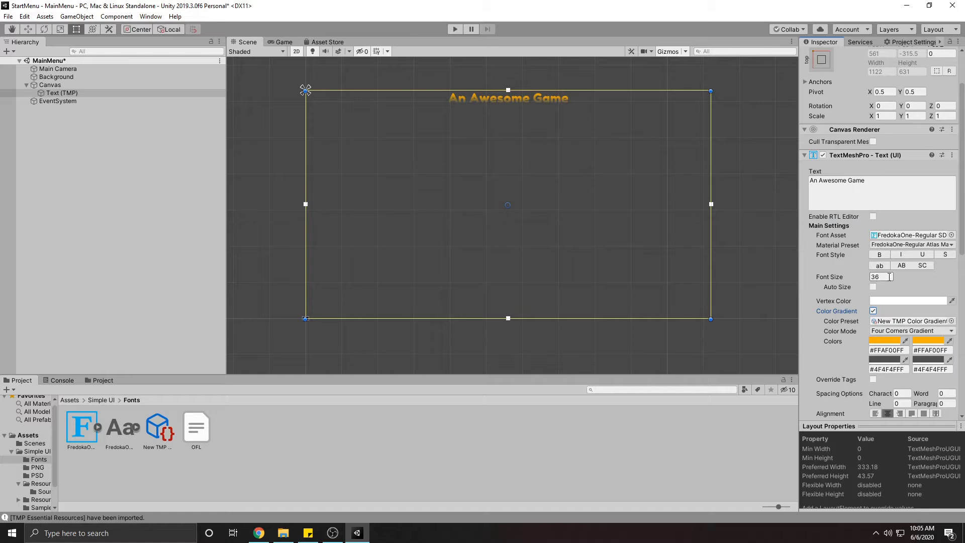
click(455, 28)
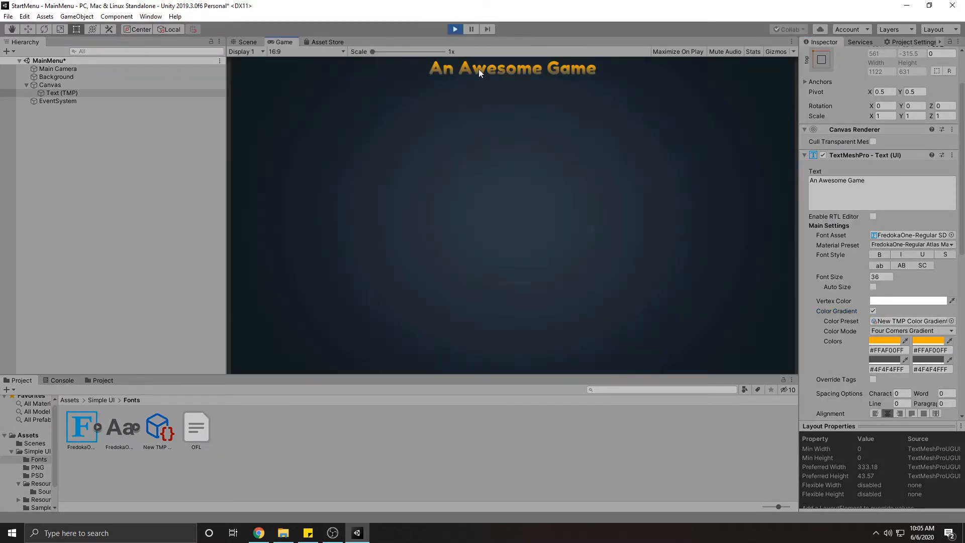
click(455, 29)
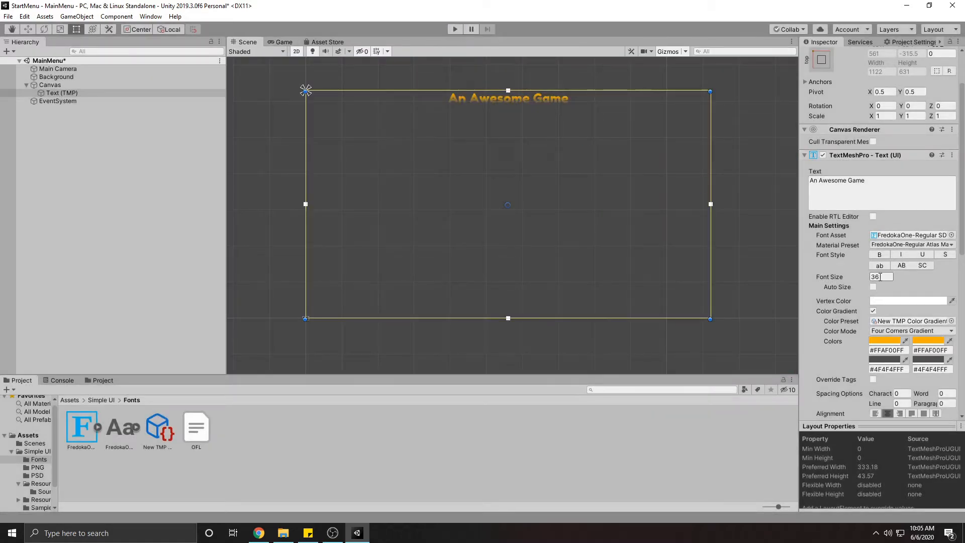
Set the title's font size to 50 and check it in Play mode
click(880, 277)
text(42)
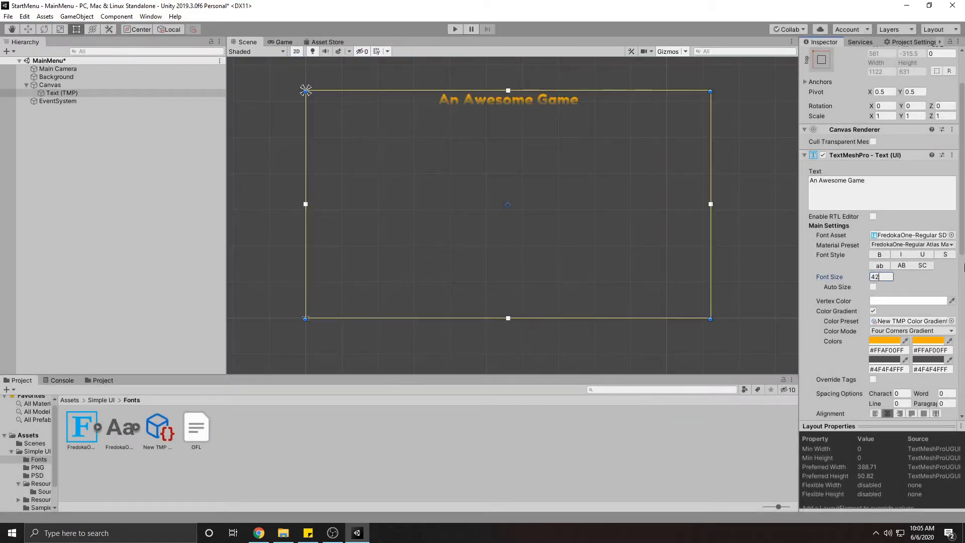
key(BackSpace)
key(BackSpace)
text(50)
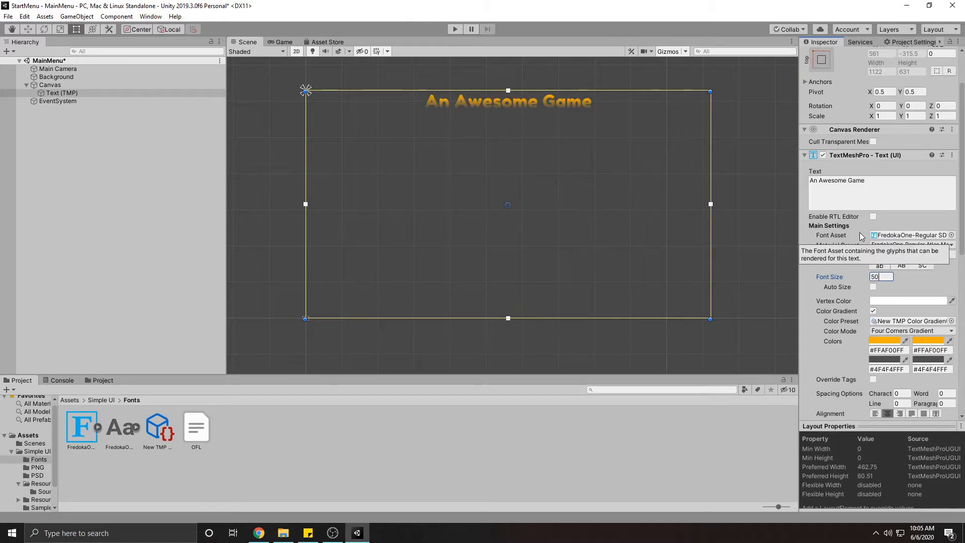
click(455, 29)
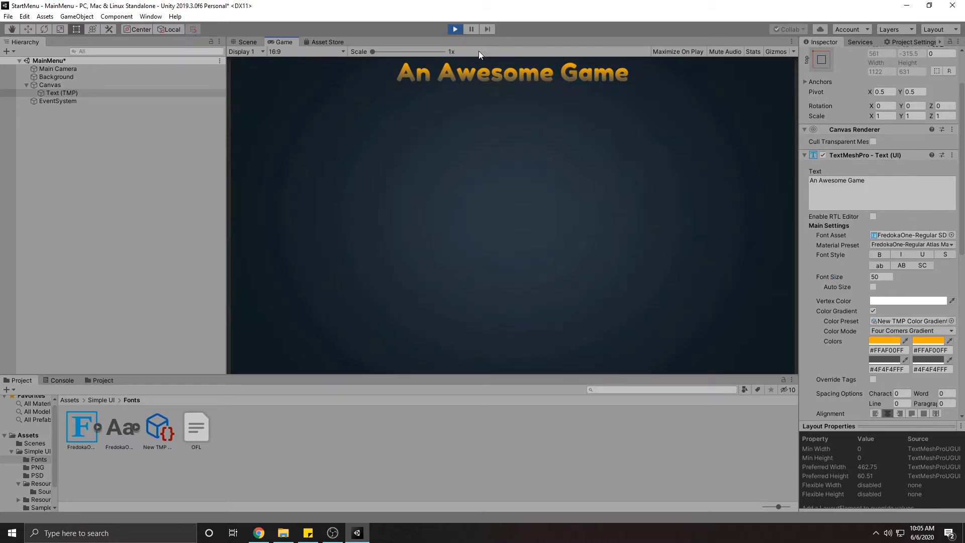
click(453, 29)
Lighten the gradient asset's bottom-left corner to C3C3C3 and bottom-right corner to DBDADA, and check the title in Play mode
click(158, 427)
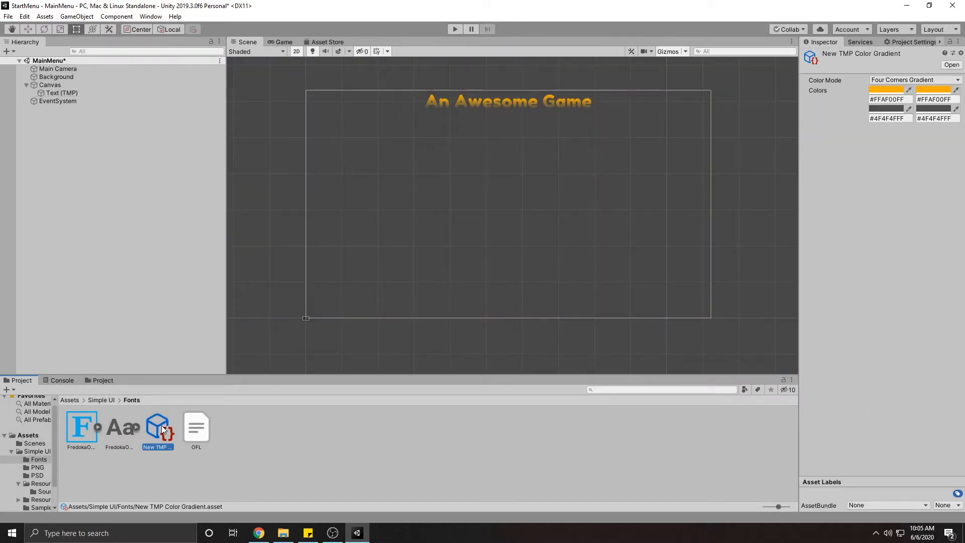
click(886, 108)
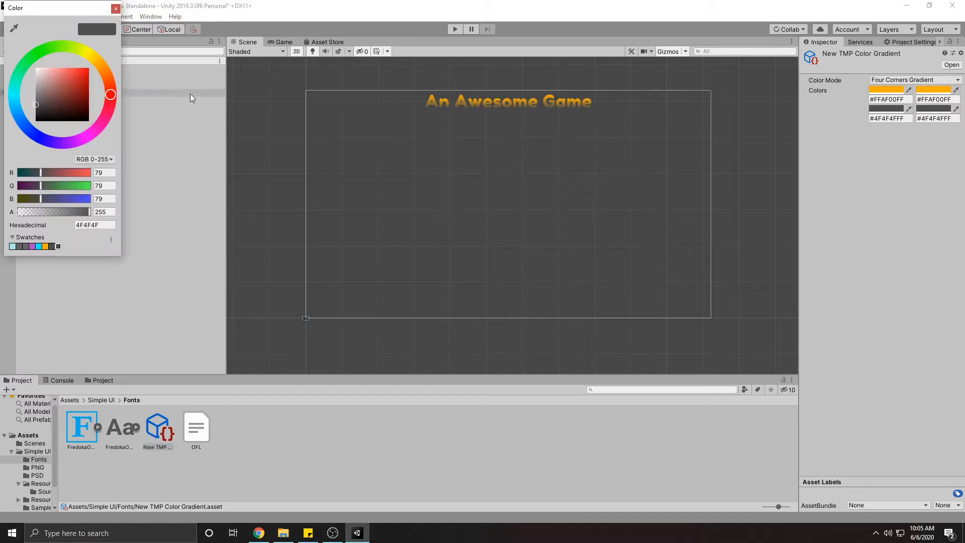
drag(39, 90, 35, 80)
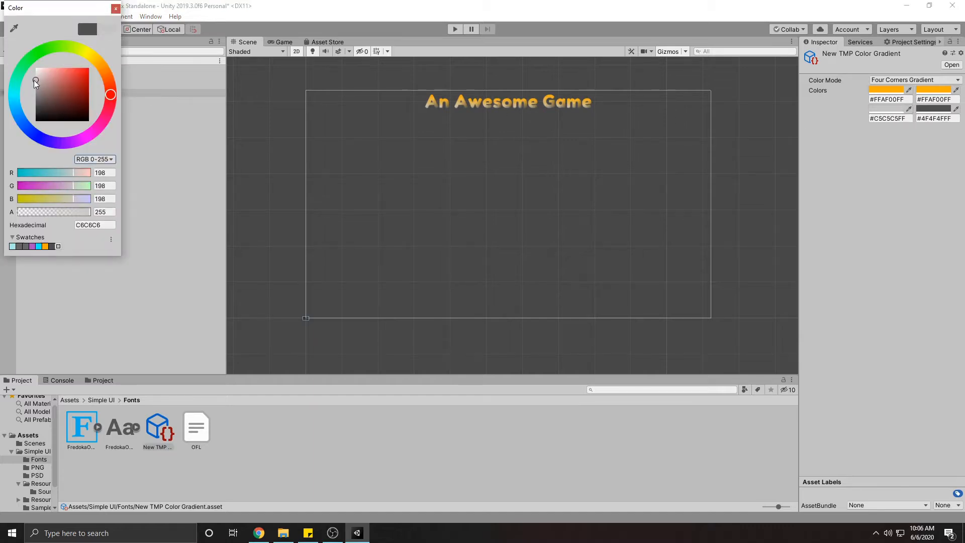
click(925, 109)
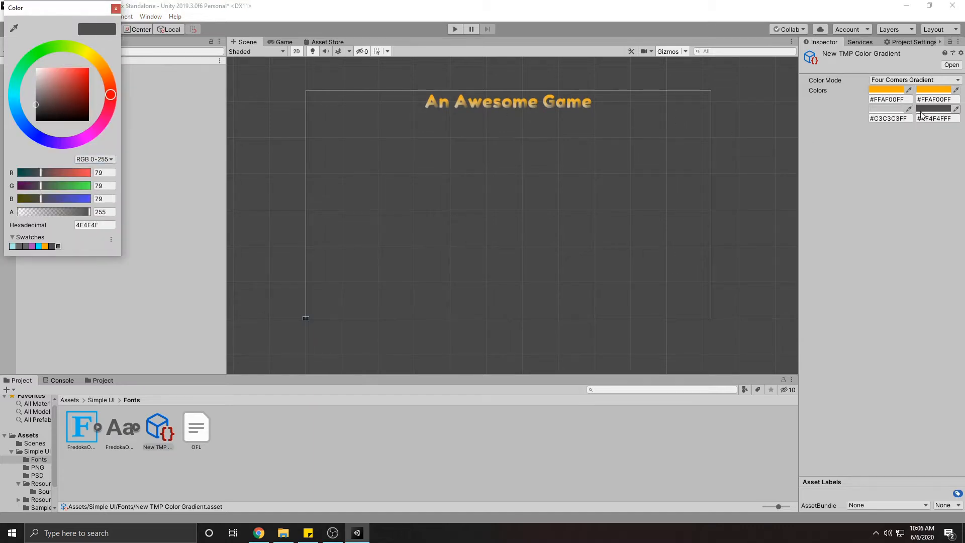
click(36, 75)
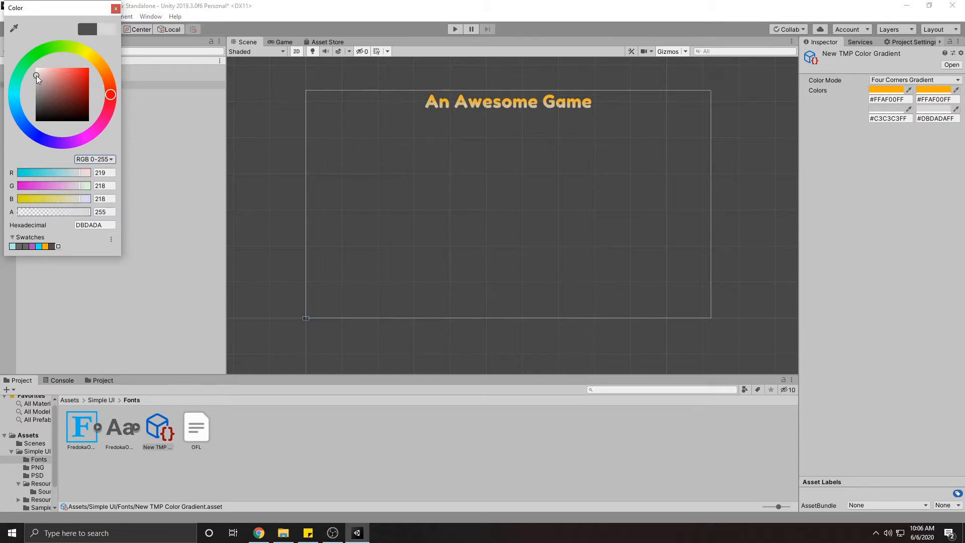
click(203, 140)
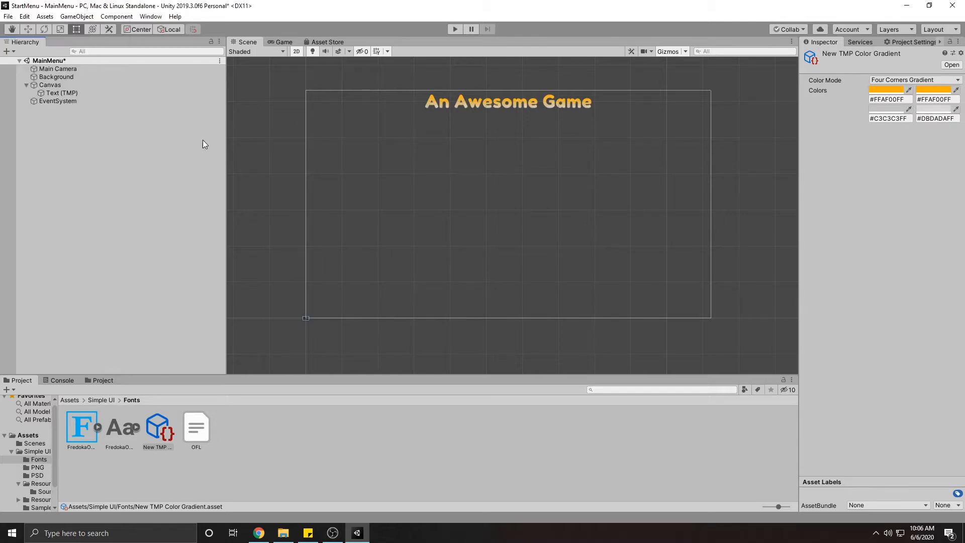
click(452, 30)
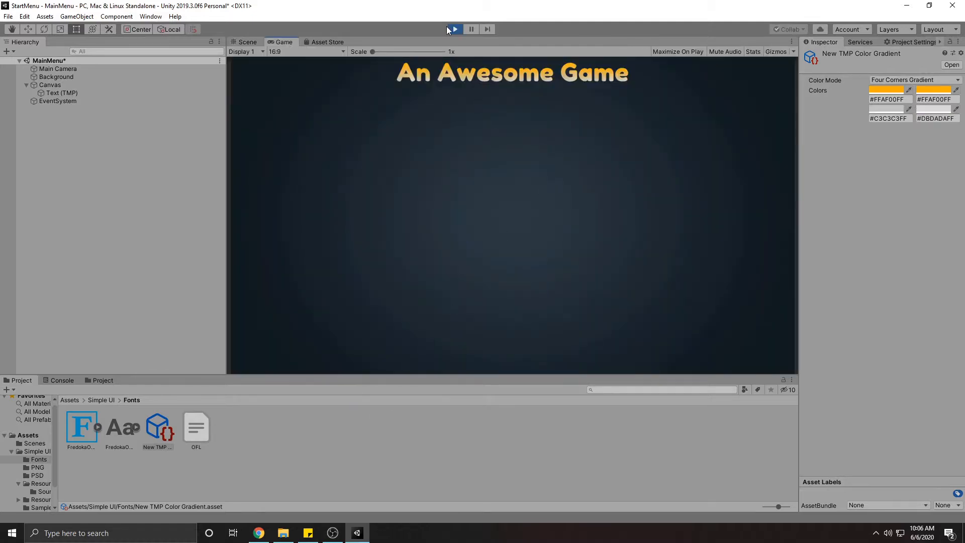
click(458, 29)
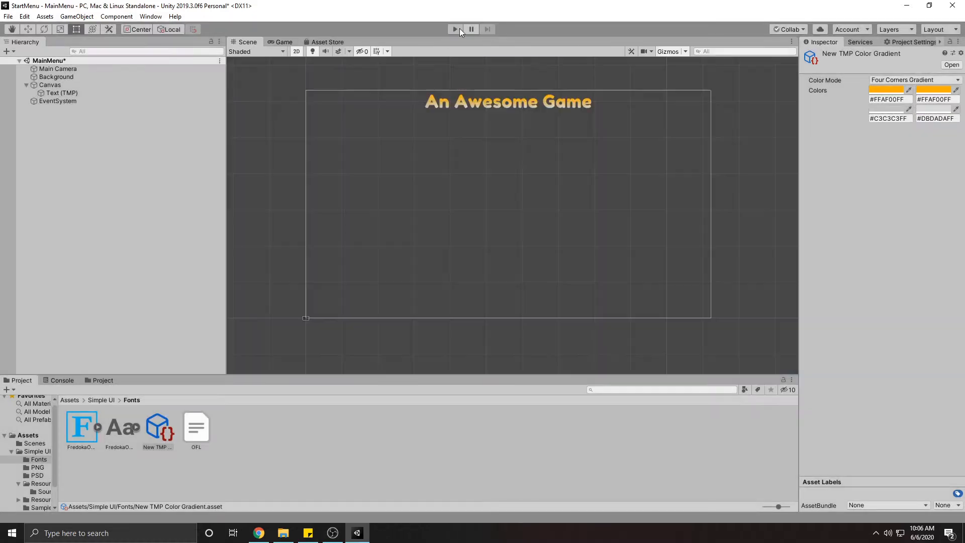
Add a Button - TextMeshPro element as a child of the Canvas
click(54, 84)
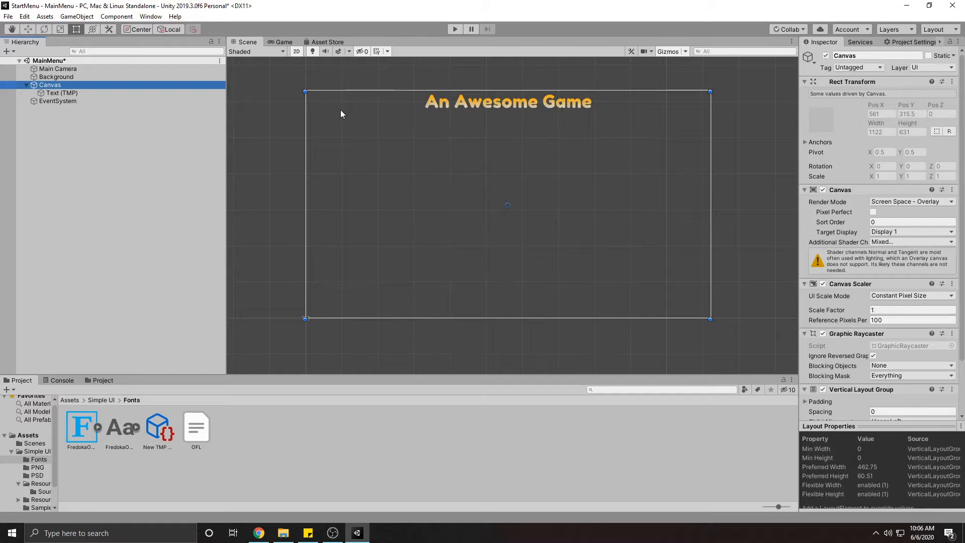
right_click(48, 86)
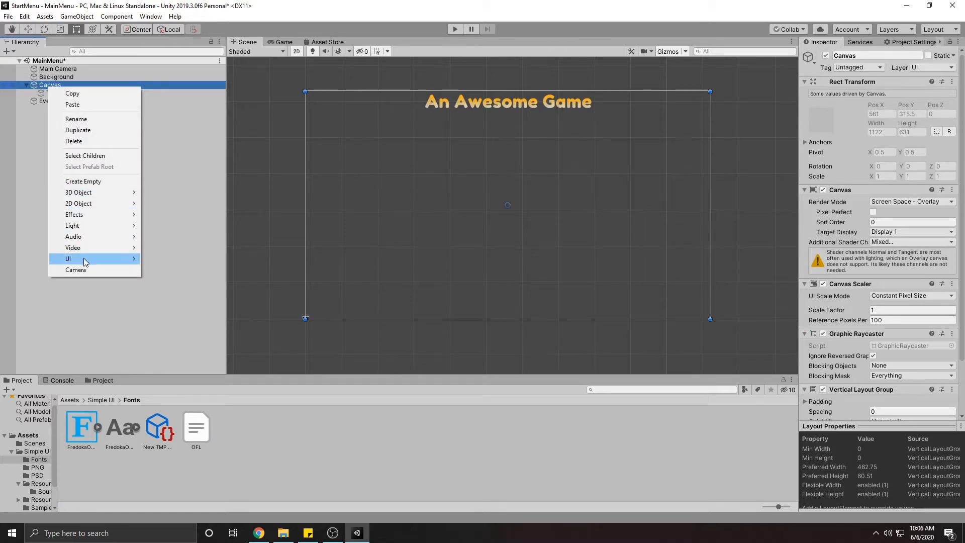
mouse_move(84, 258)
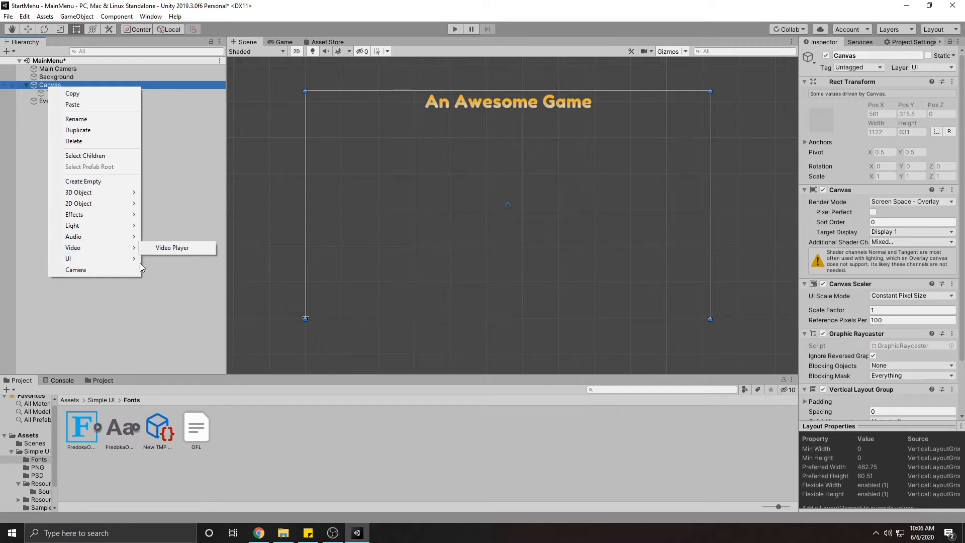
mouse_move(122, 258)
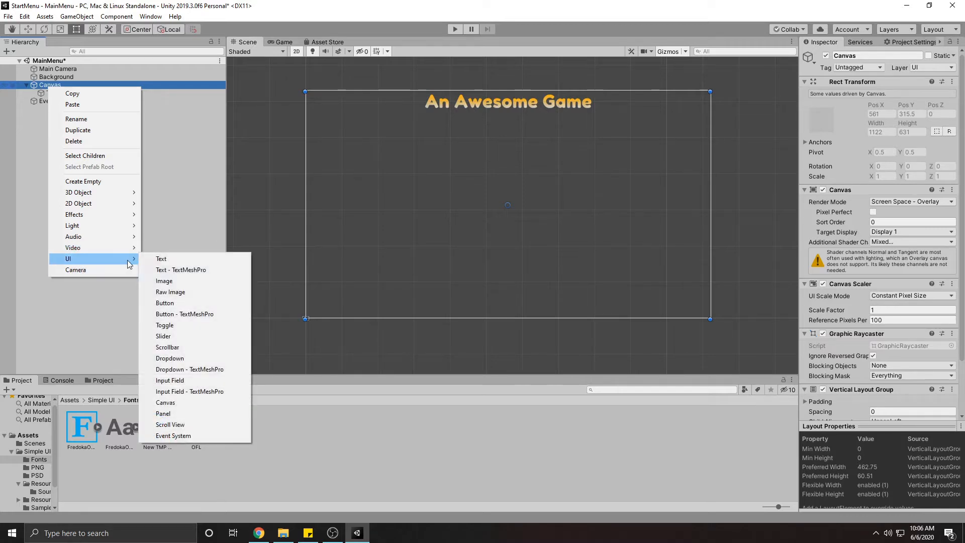
click(181, 315)
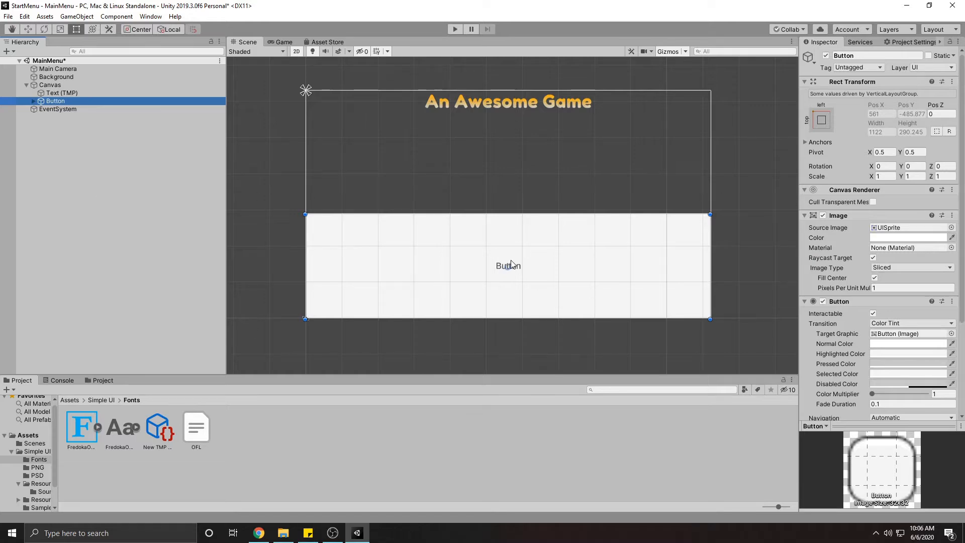
Turn off Control Child Size for height in the Canvas's Vertical Layout Group
click(45, 86)
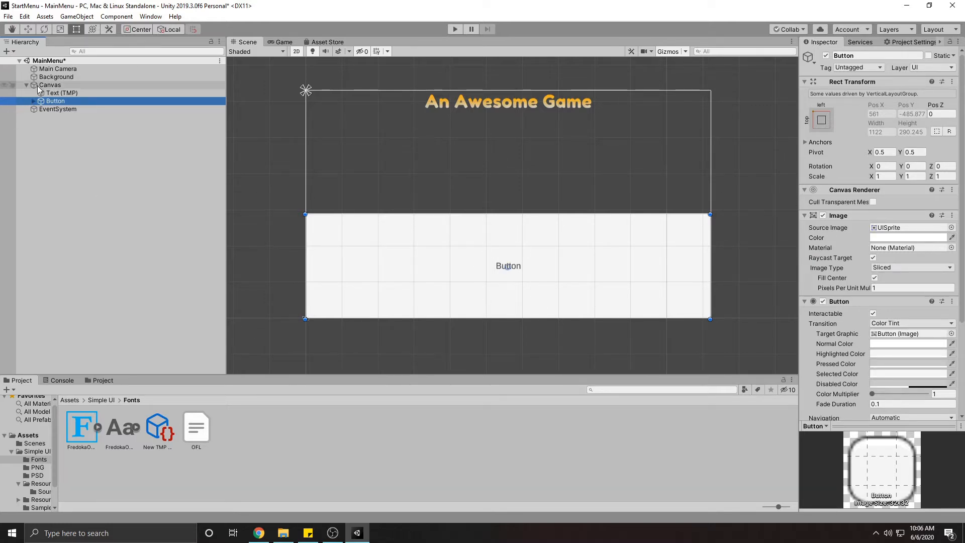
scroll(898, 346, down, 3)
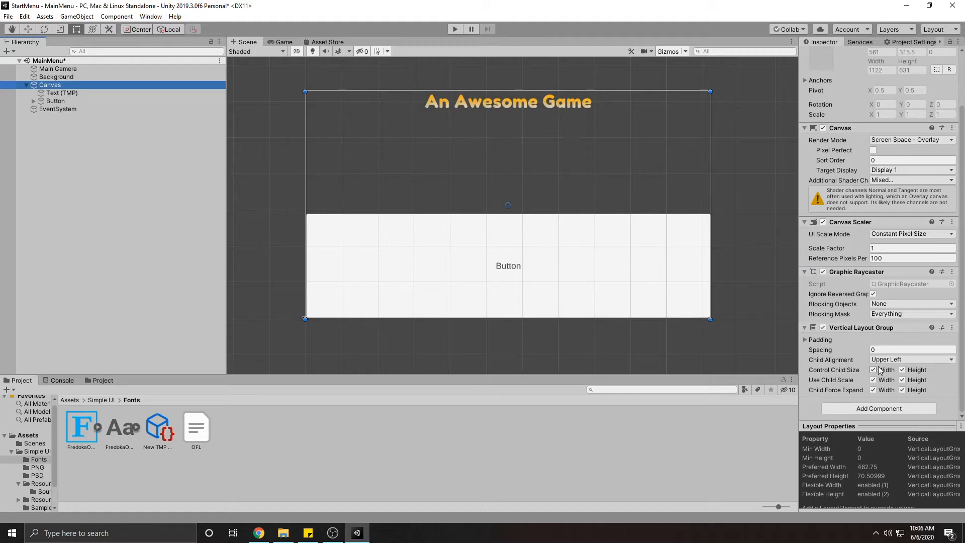
click(902, 370)
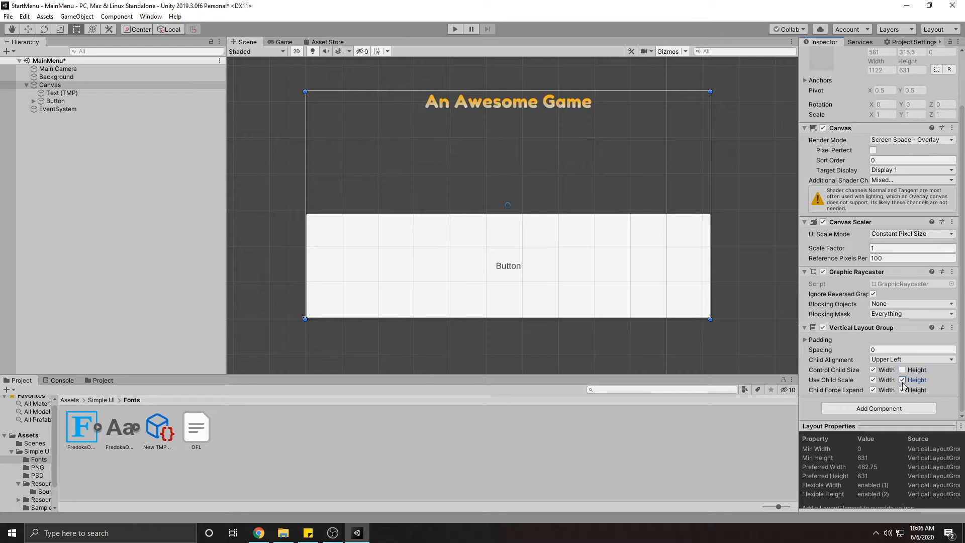
click(60, 93)
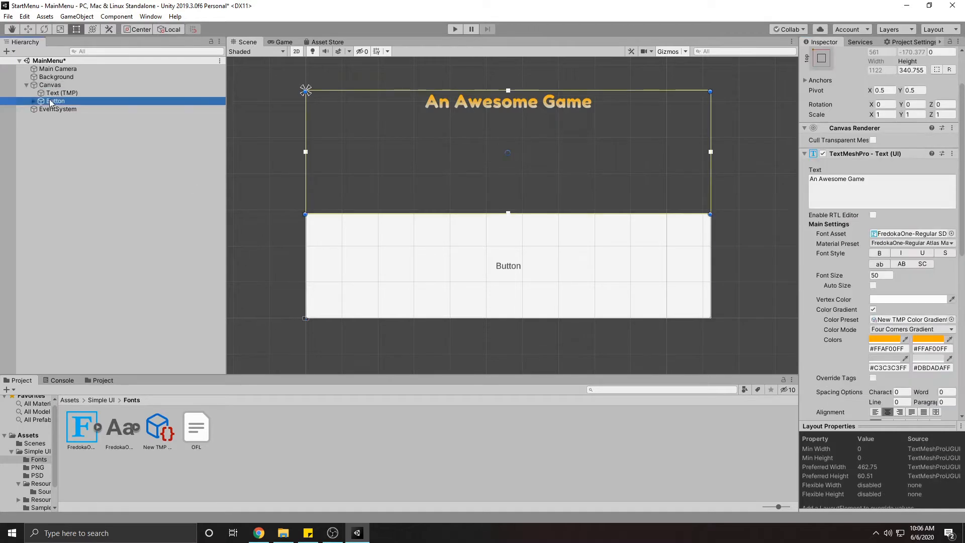
click(53, 101)
click(537, 252)
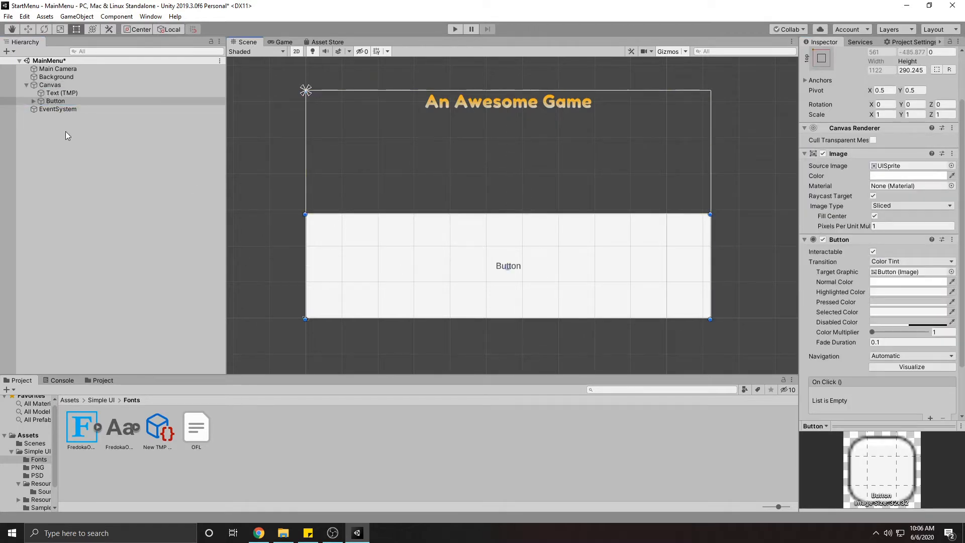
right_click(51, 102)
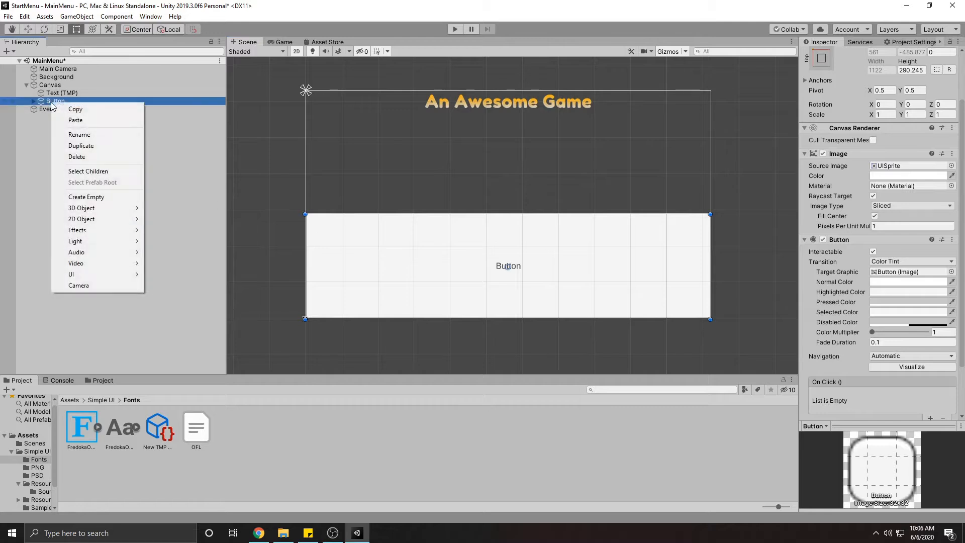
click(25, 171)
click(59, 85)
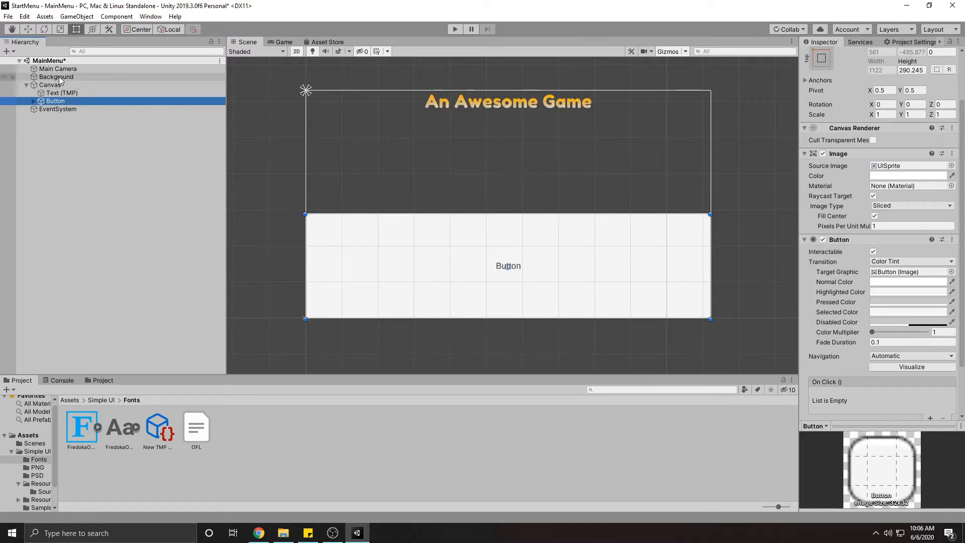
Turn on Control Child Size and Child Force Expand for height in the Canvas's Vertical Layout Group
click(902, 370)
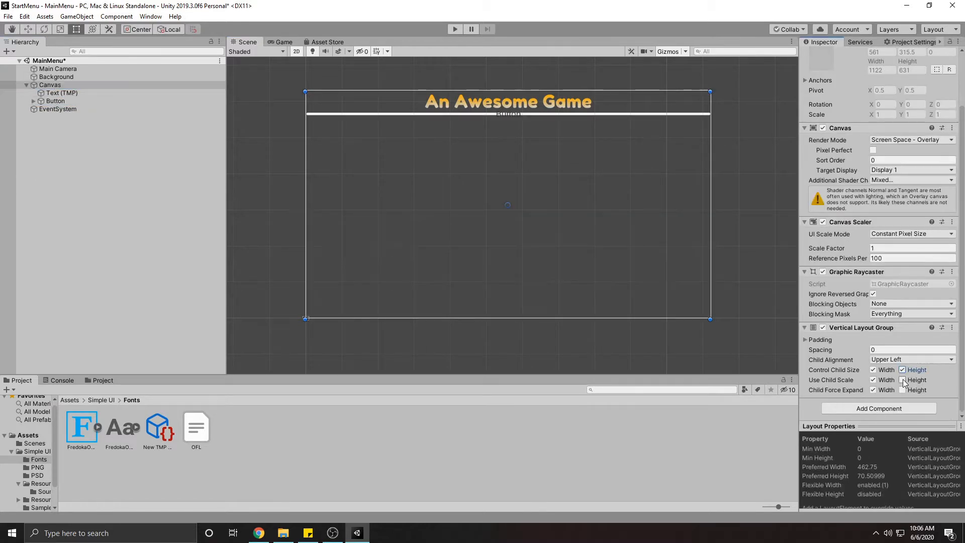
click(902, 390)
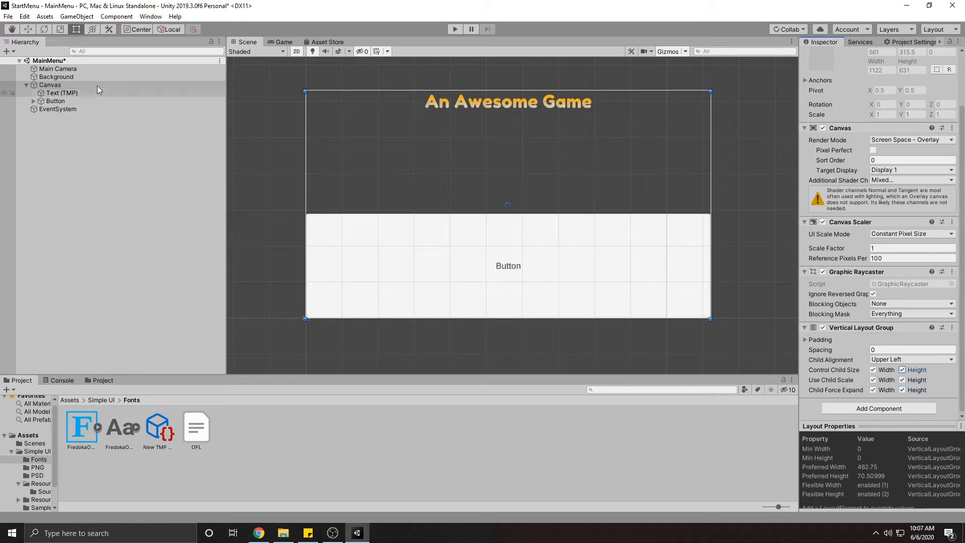
Open the Simple UI pack's PNG folder and examine the green, orange and sky standard button images
click(56, 102)
click(58, 101)
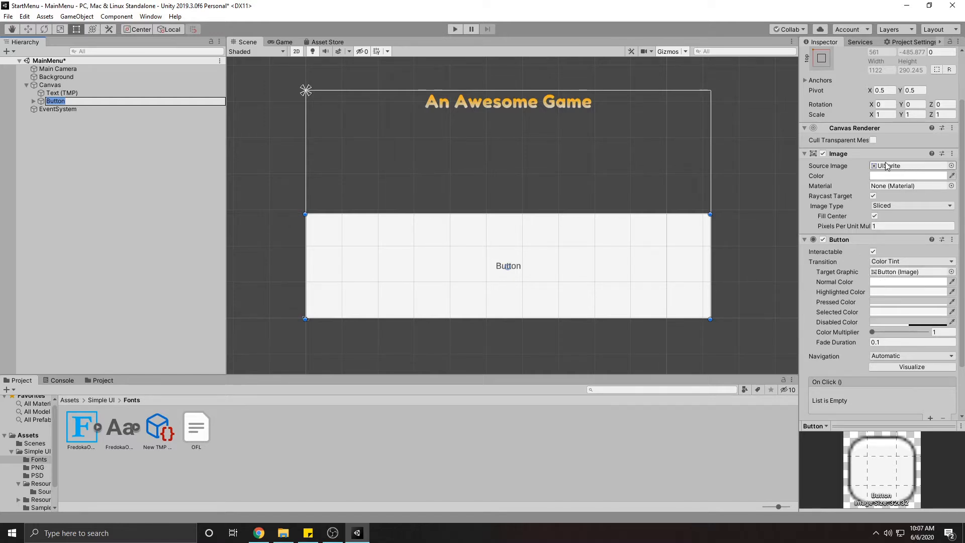
click(97, 401)
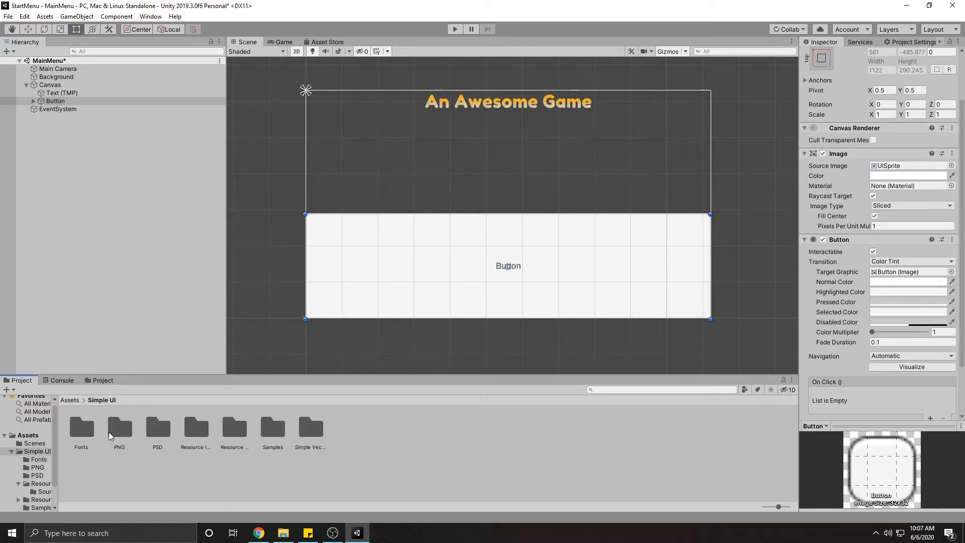
double_click(121, 429)
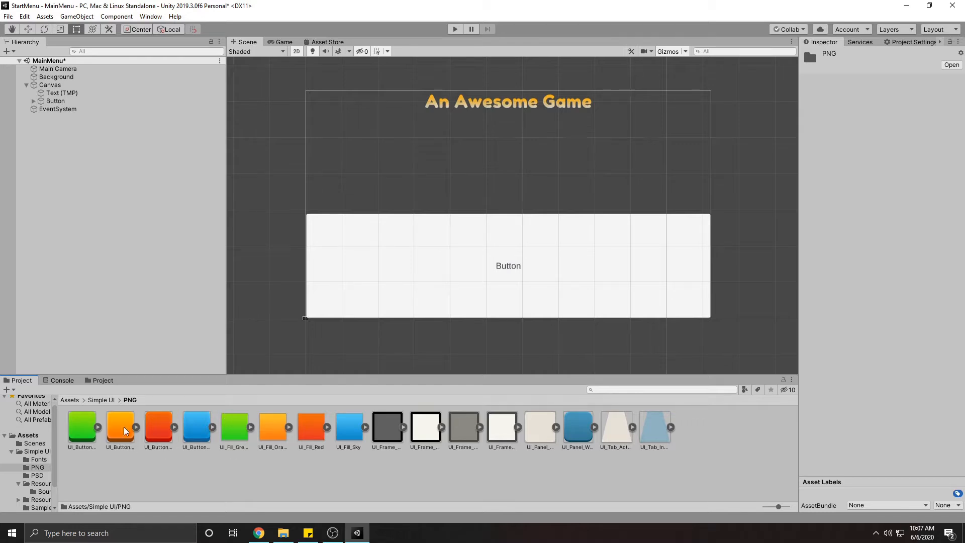
click(195, 426)
click(120, 423)
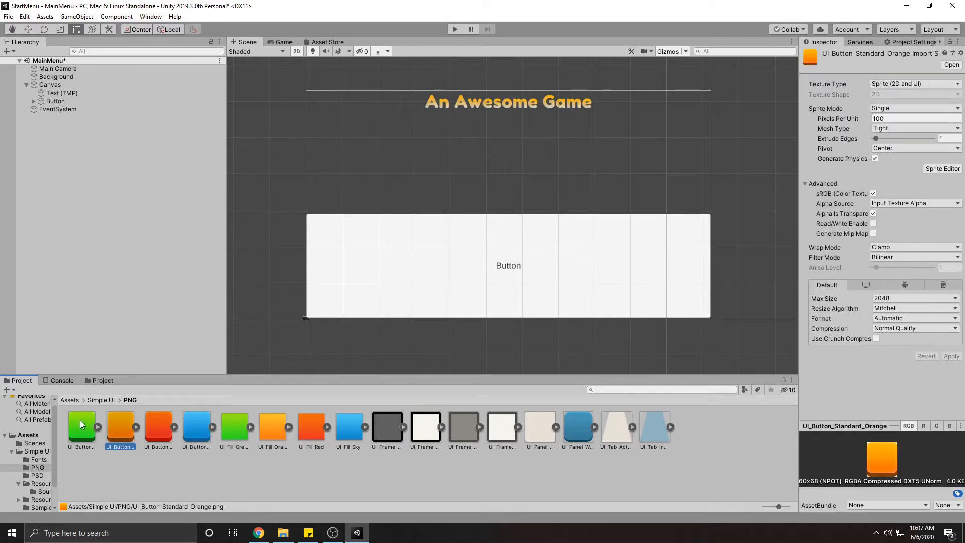
click(81, 423)
click(196, 426)
click(136, 426)
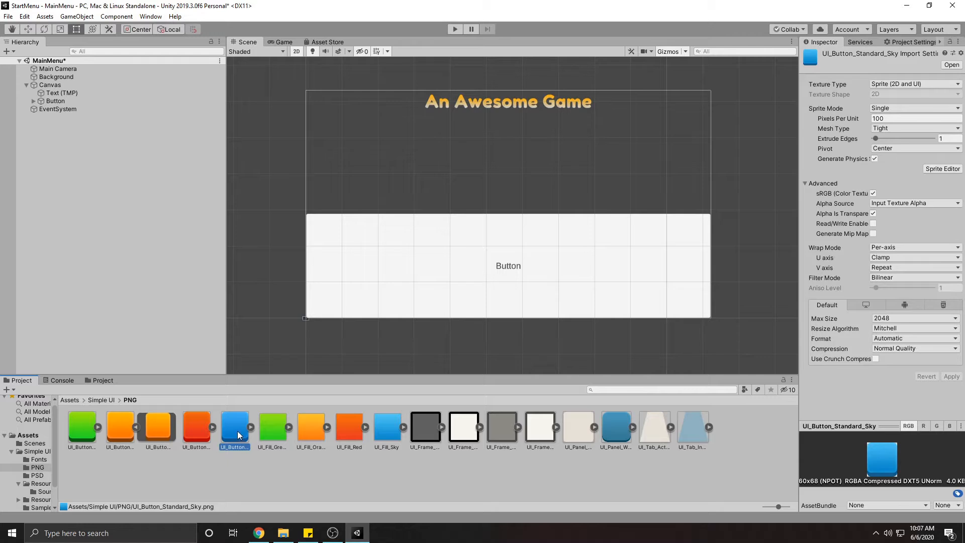
Assign the UI_Button_Standard_Sky sprite as the source image of the Button object
click(250, 427)
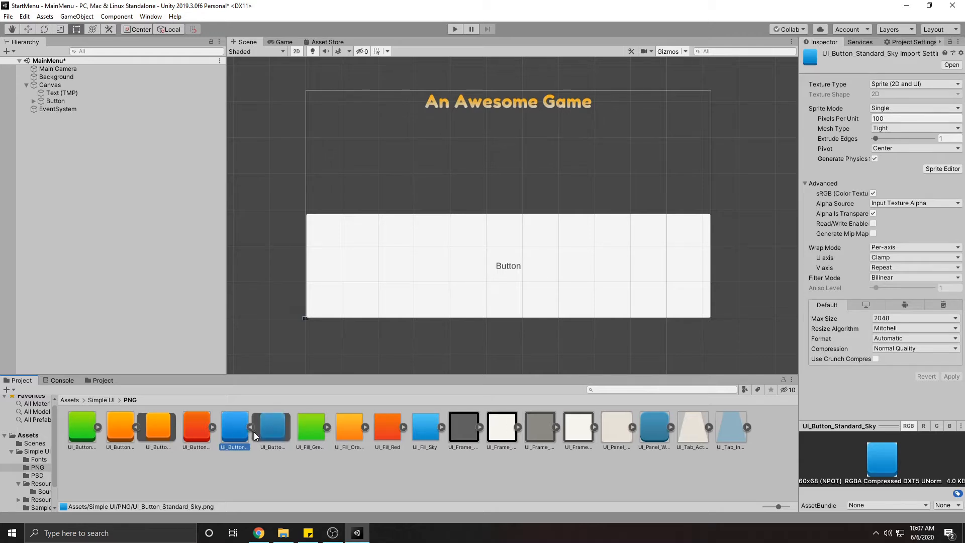
drag(274, 432, 409, 492)
click(76, 101)
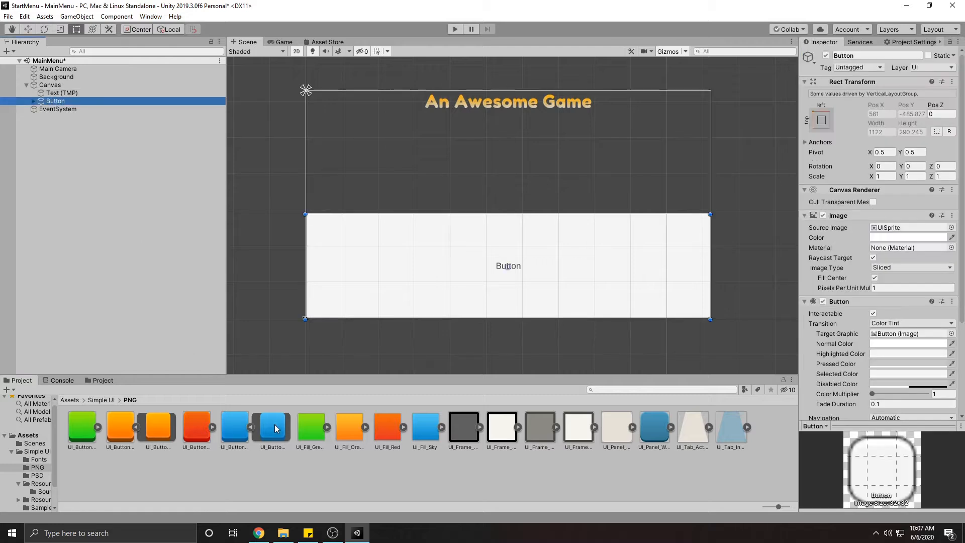
drag(275, 428, 904, 228)
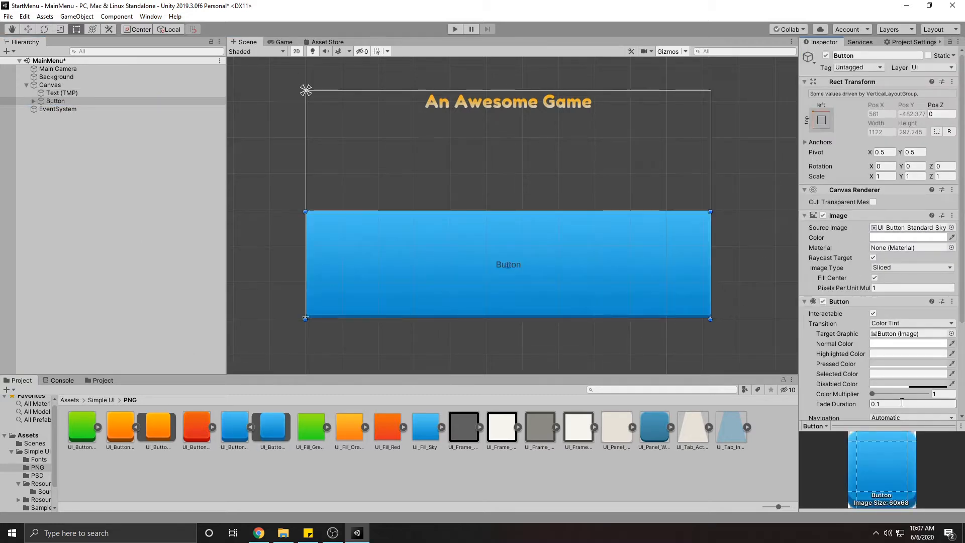
Enable Color Gradient on the Text (TMP) object inside the Button
scroll(902, 402, down, 3)
click(33, 101)
click(49, 110)
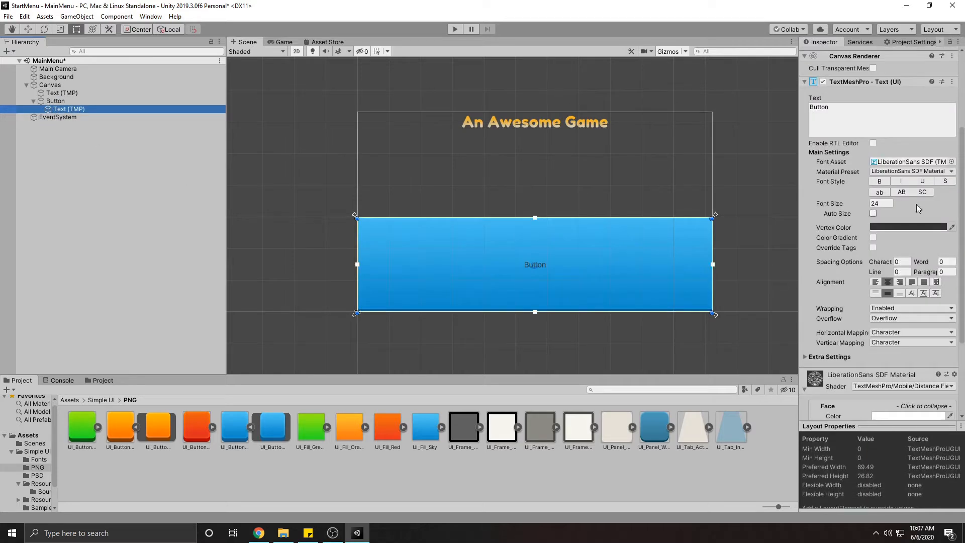
scroll(901, 294, down, 3)
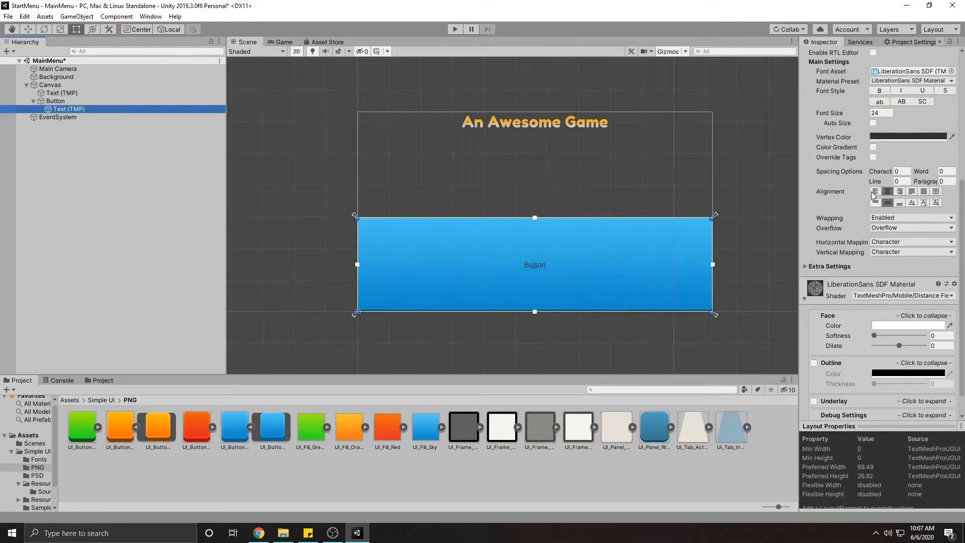
click(873, 147)
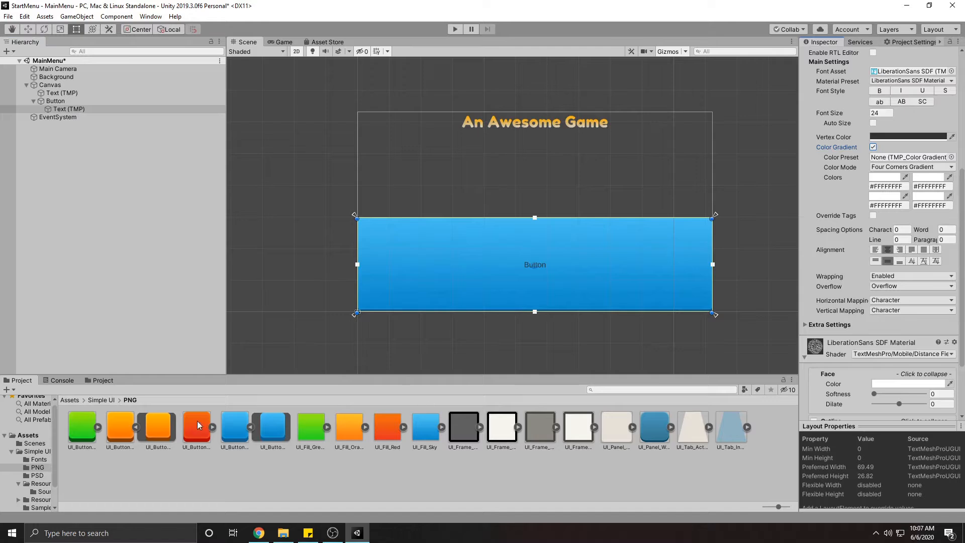
Assign the New TMP Color Gradient asset from the Simple UI Fonts folder as the button text's color preset
click(87, 400)
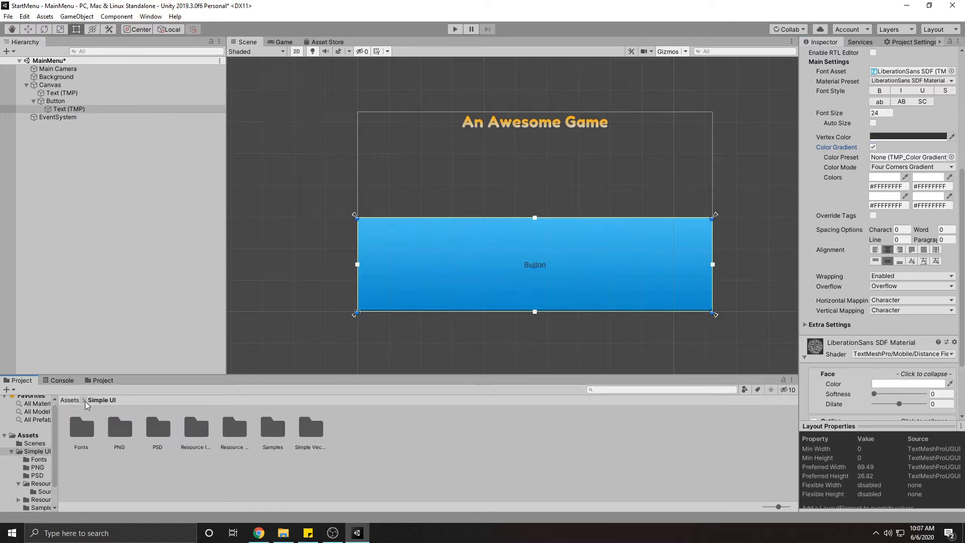
double_click(86, 433)
click(69, 109)
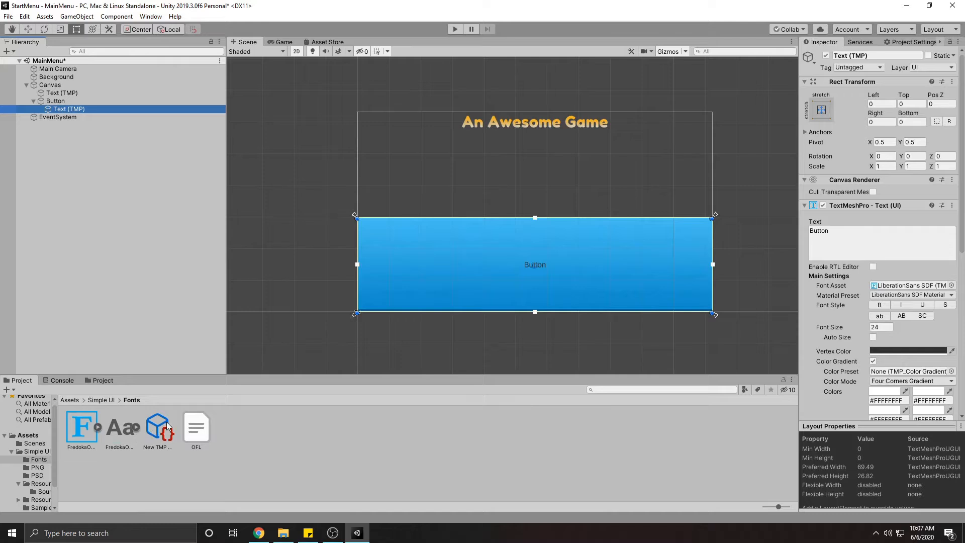
drag(155, 434, 408, 420)
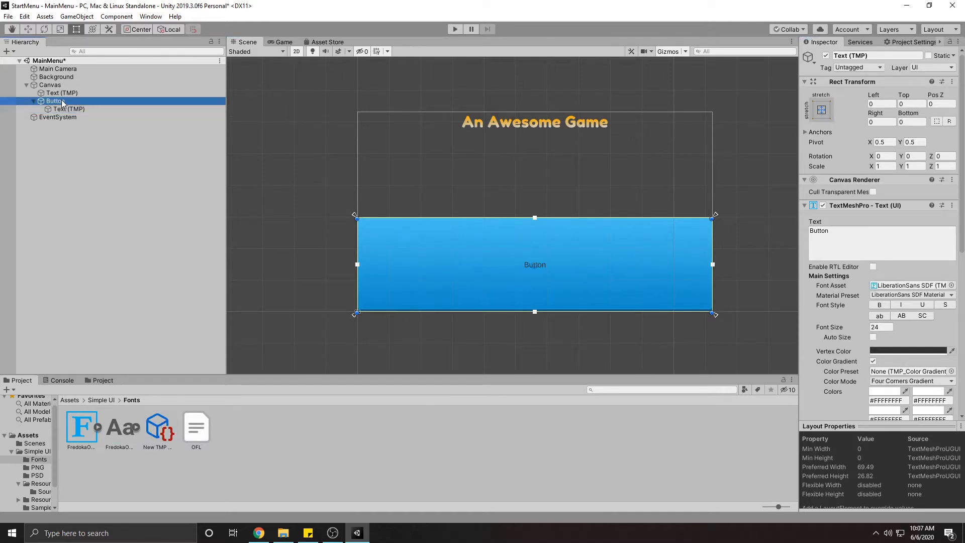
drag(156, 429, 909, 372)
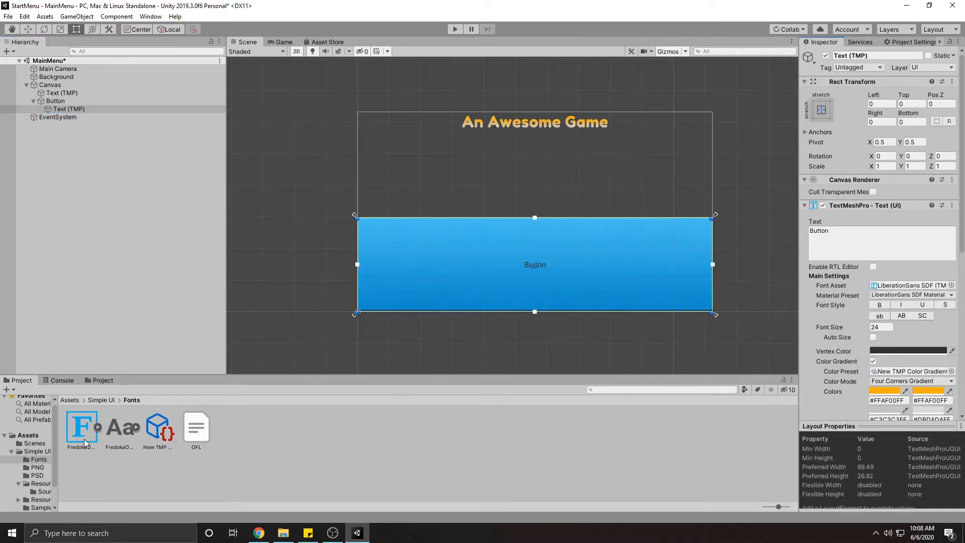
Set the button text's font asset to FredokaOne-Regular SDF and review its text settings
drag(84, 442, 895, 285)
drag(893, 288, 892, 286)
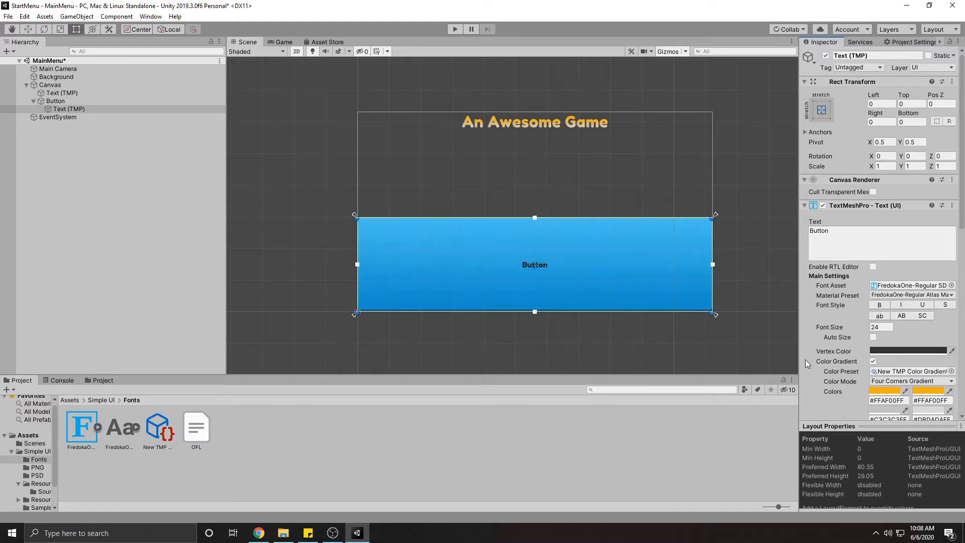
scroll(854, 326, down, 5)
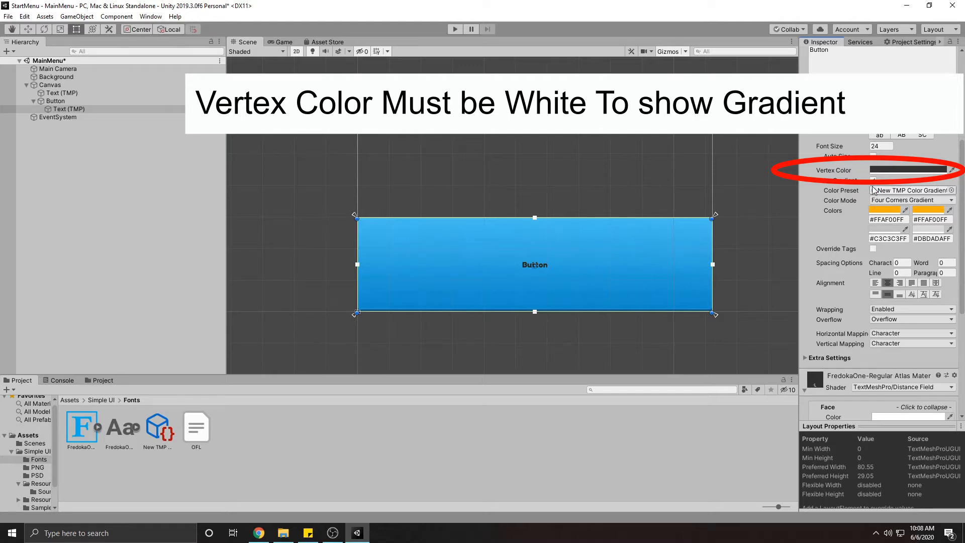
scroll(865, 213, up, 3)
scroll(872, 280, down, 6)
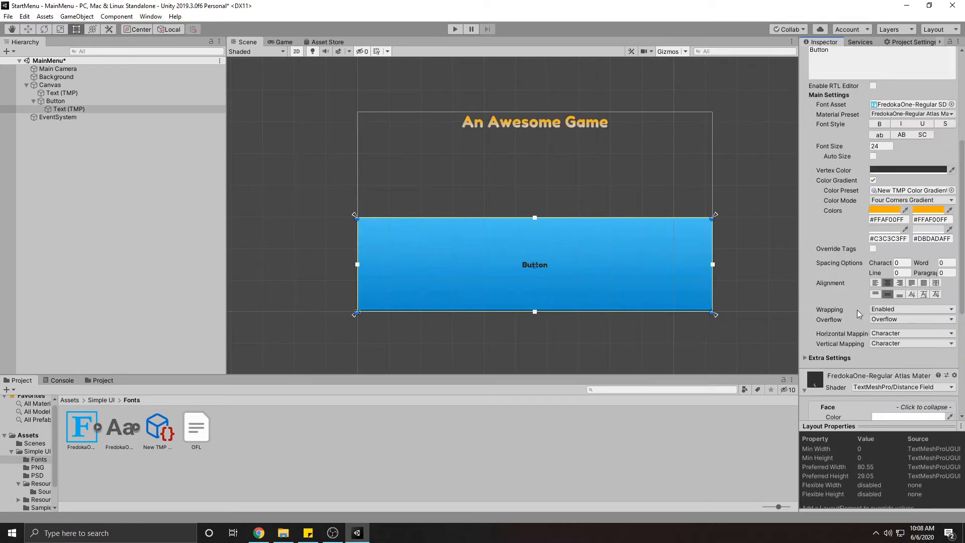
Change the button's label text to Play
scroll(857, 310, up, 6)
drag(870, 147, 719, 174)
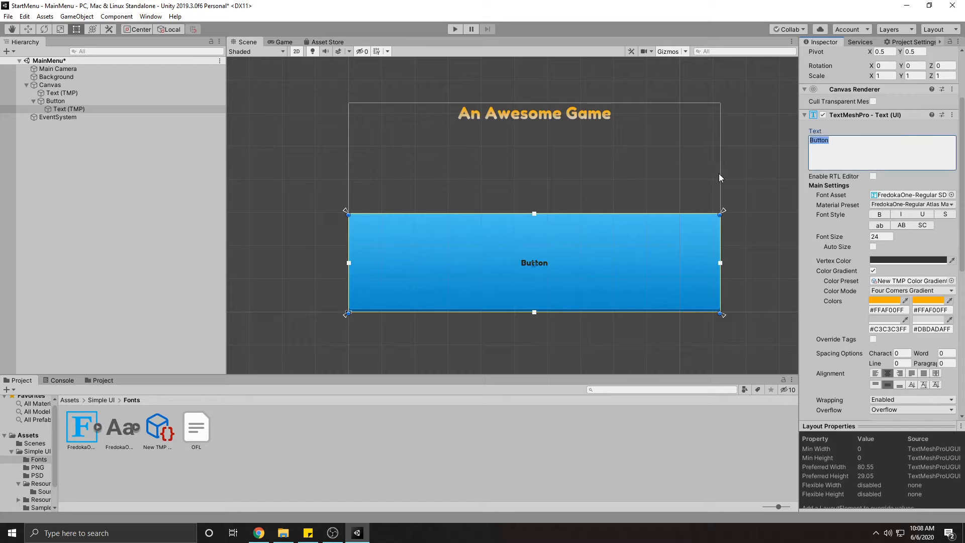
text(Play)
Rename the Button object as PlayBtn
click(55, 101)
right_click(57, 102)
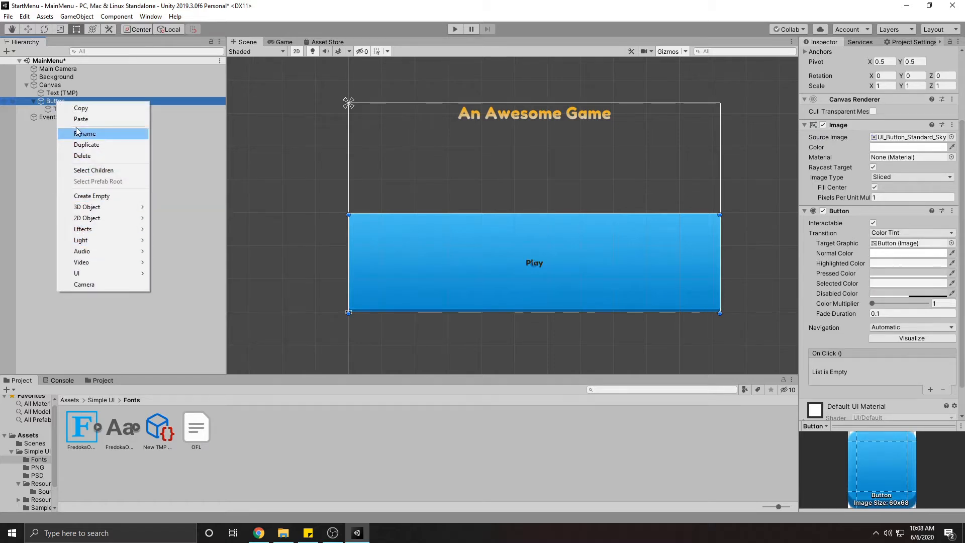
click(49, 103)
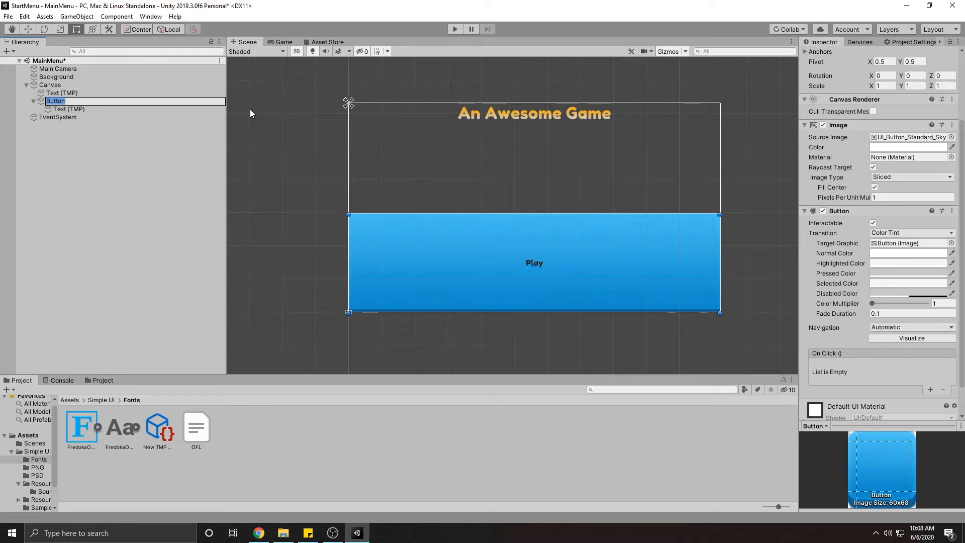
text(PlayBtn)
key(Return)
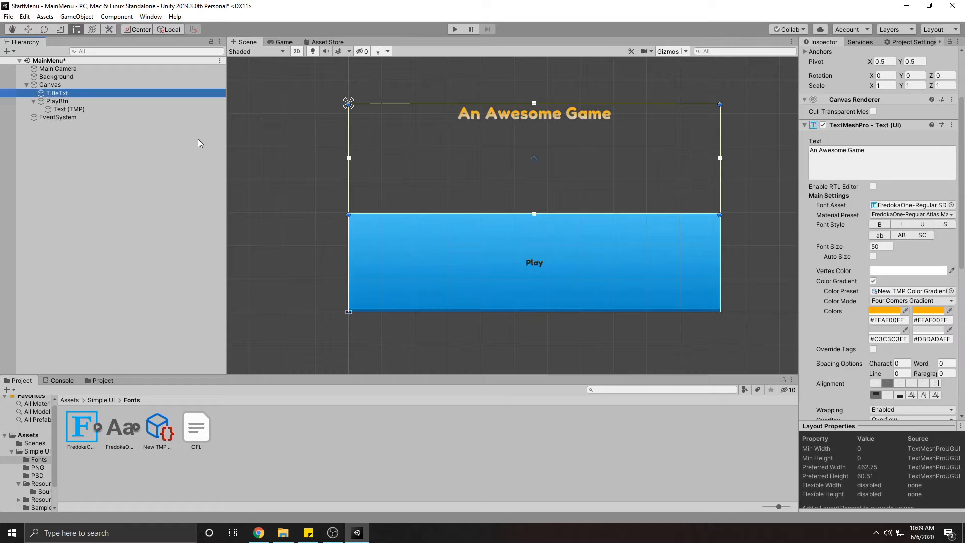
Duplicate PlayBtn twice so the Canvas holds three stacked buttons
click(56, 100)
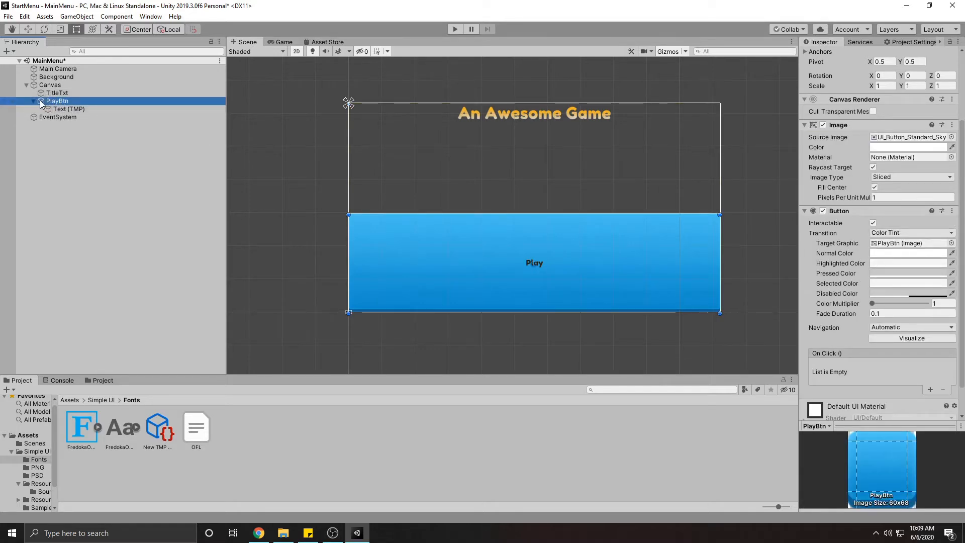
right_click(41, 103)
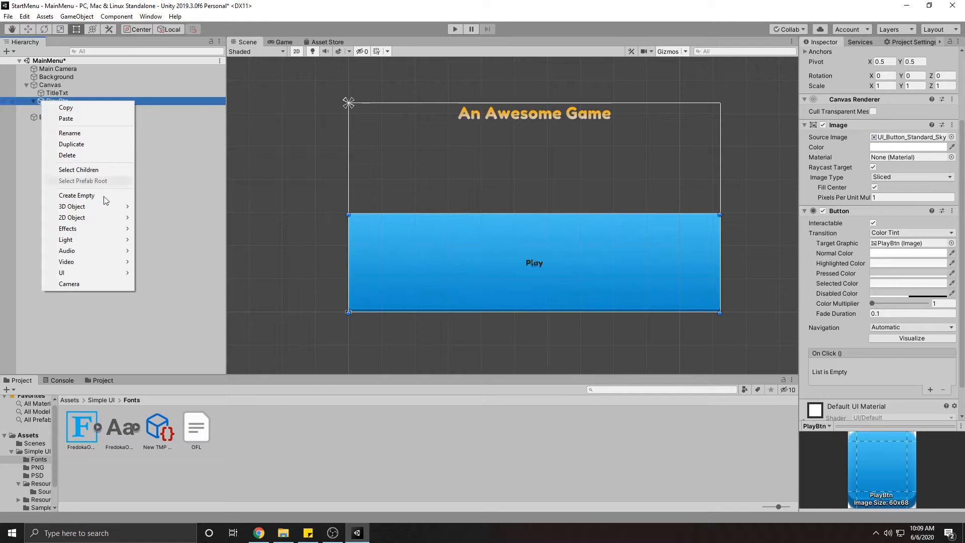
click(83, 146)
right_click(55, 118)
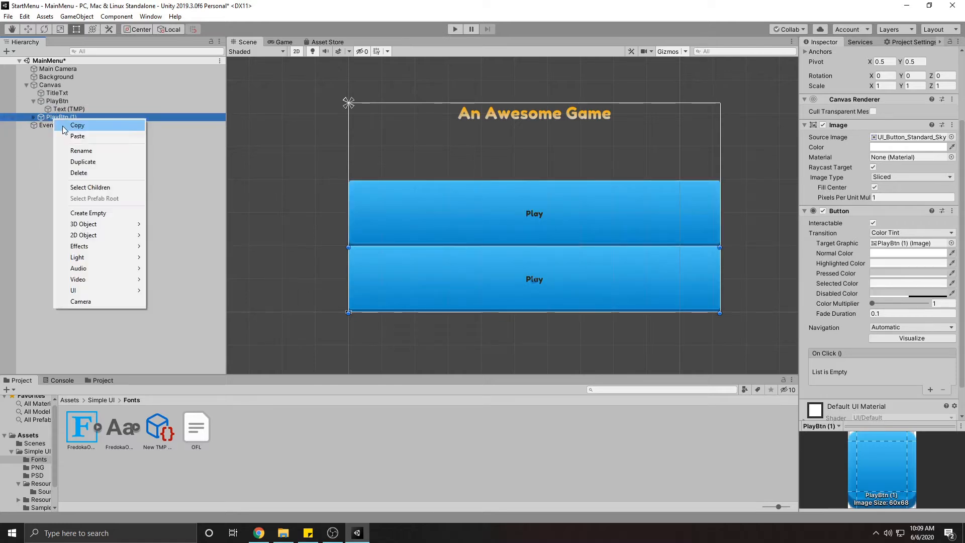
click(89, 162)
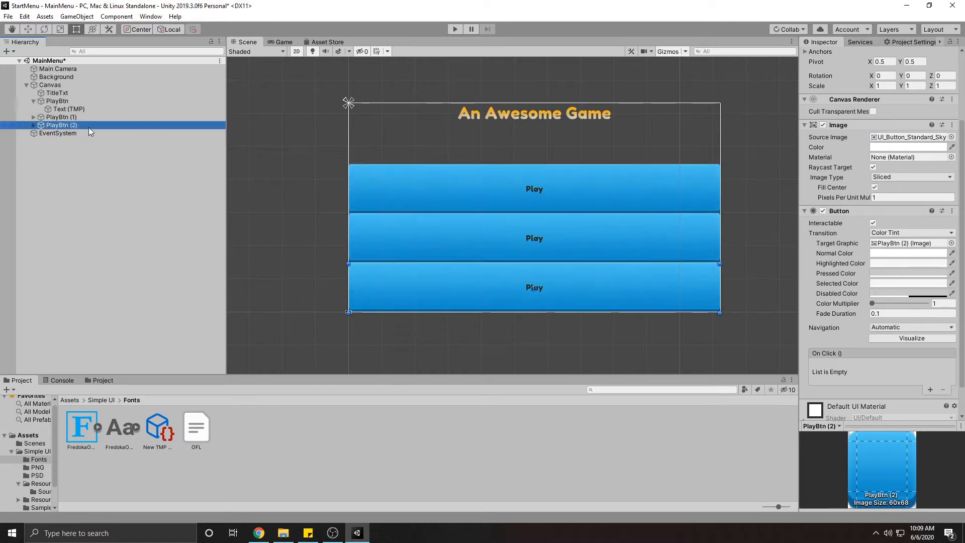
Replace Play with Options in the name of the first duplicate, PlayBtn (1)
key(Up)
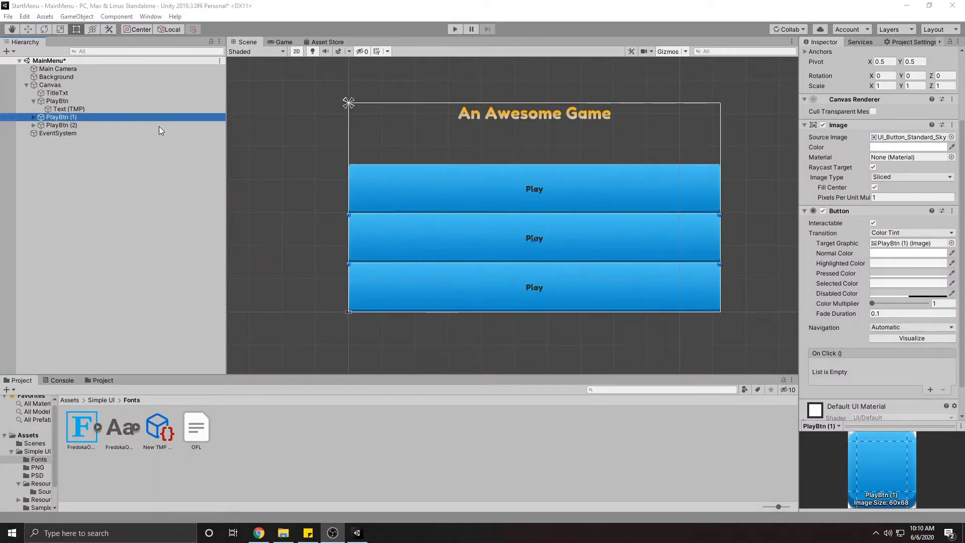
right_click(73, 117)
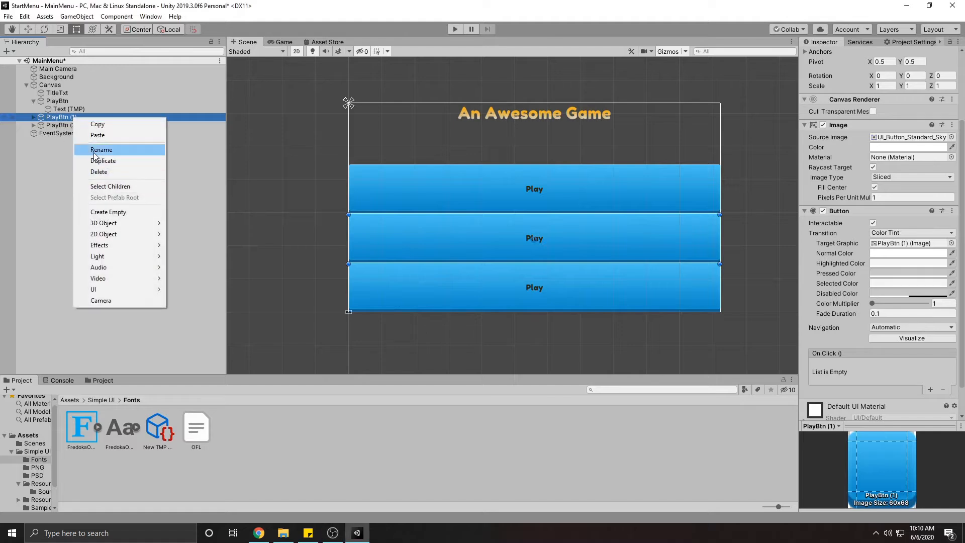
click(96, 150)
click(59, 117)
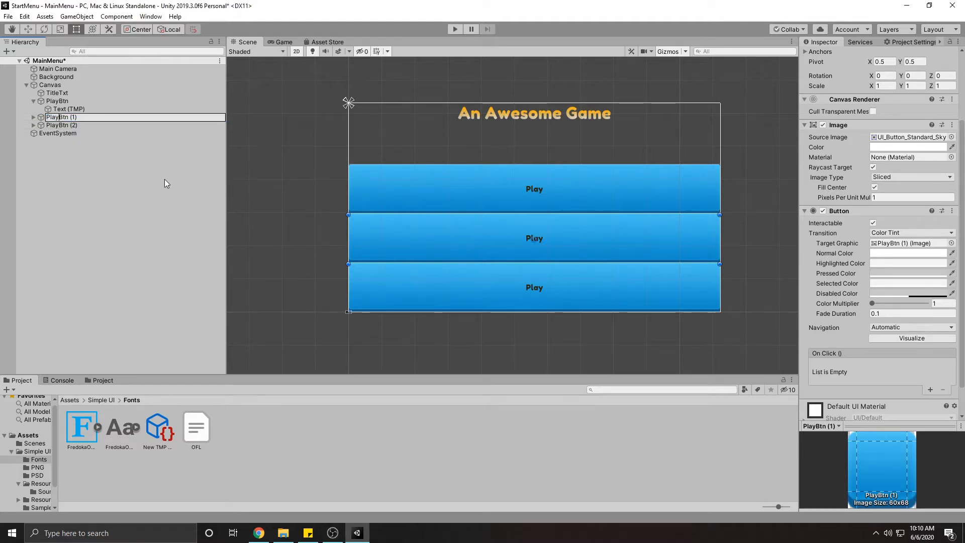
key(BackSpace)
key(BackSpace)
key(BackSpace)
key(BackSpace)
text(Options)
key(Return)
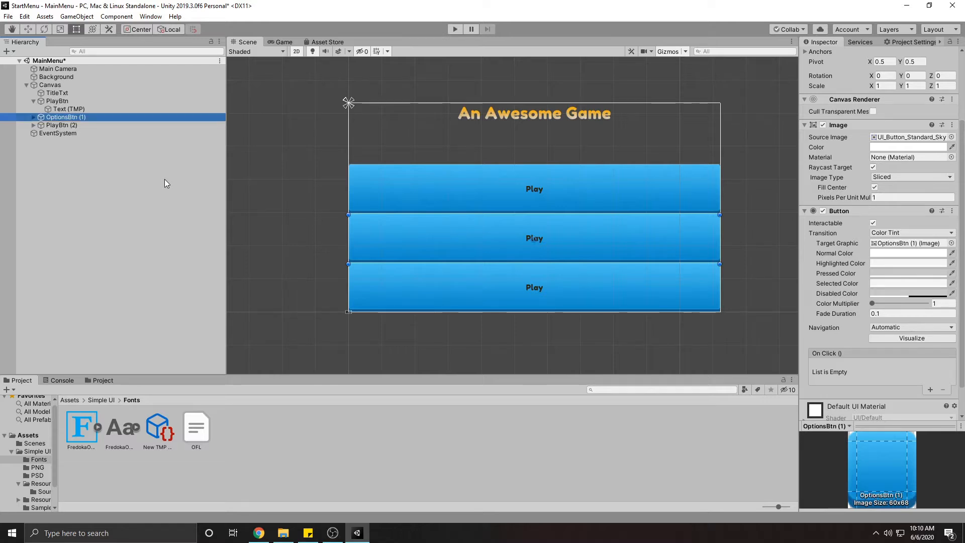
Remove the (1) suffix from the second button's name, leaving OptionsBtn
right_click(49, 125)
click(89, 116)
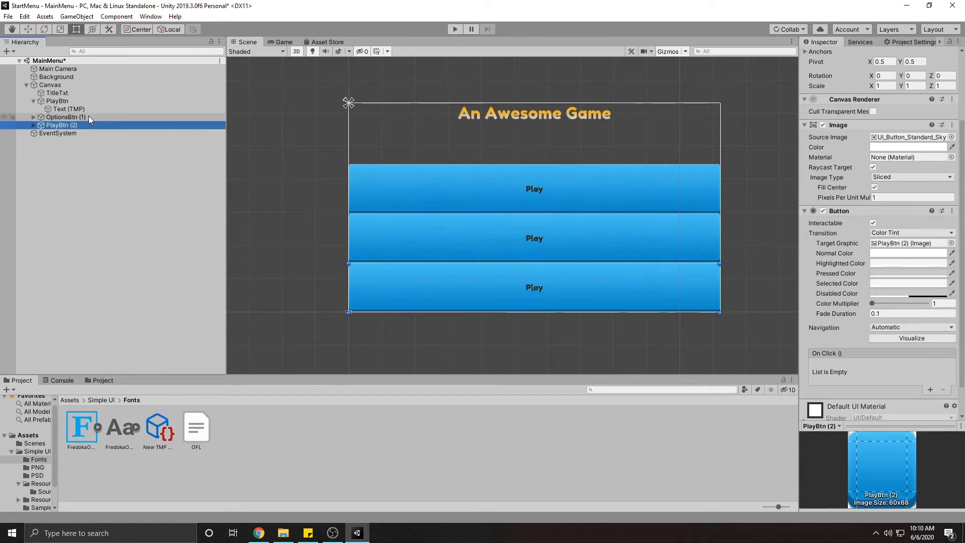
click(81, 117)
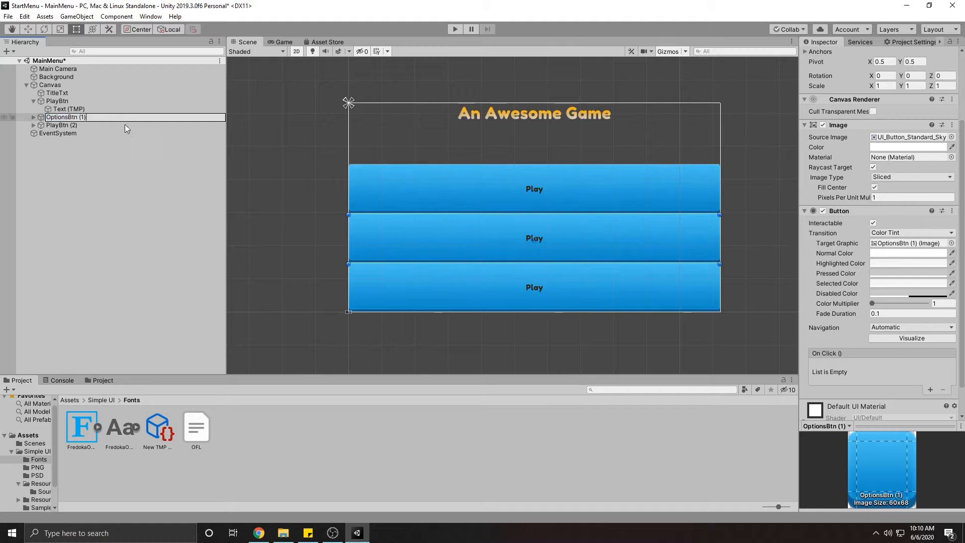
key(BackSpace)
key(BackSpace)
key(BackSpace)
key(BackSpace)
key(Return)
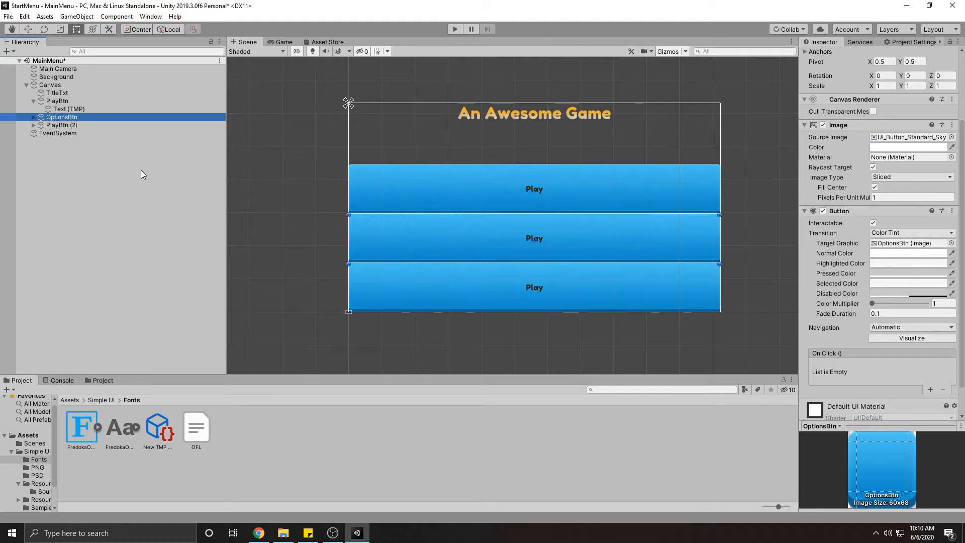
Rename the third button, PlayBtn (2), as ExitBtn
key(Down)
key(F2)
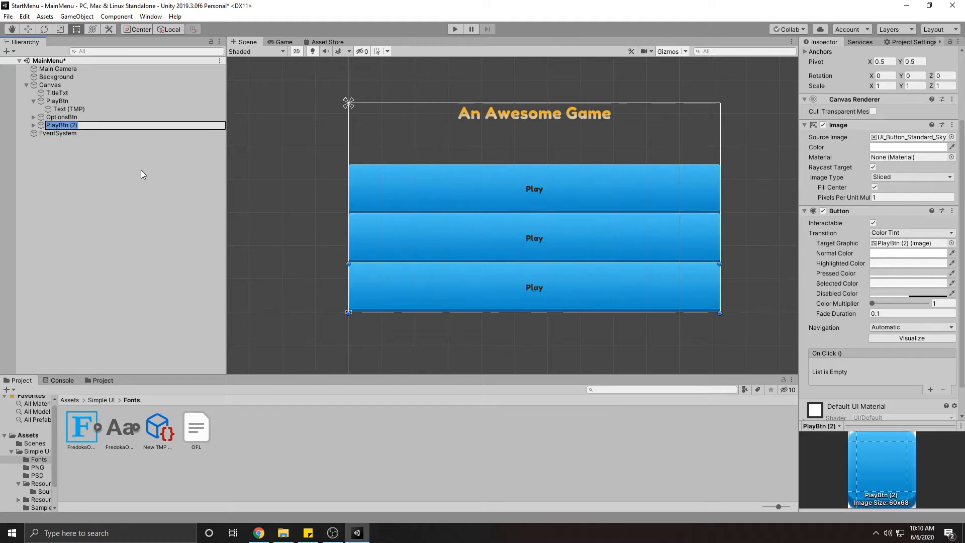
text(Exit)
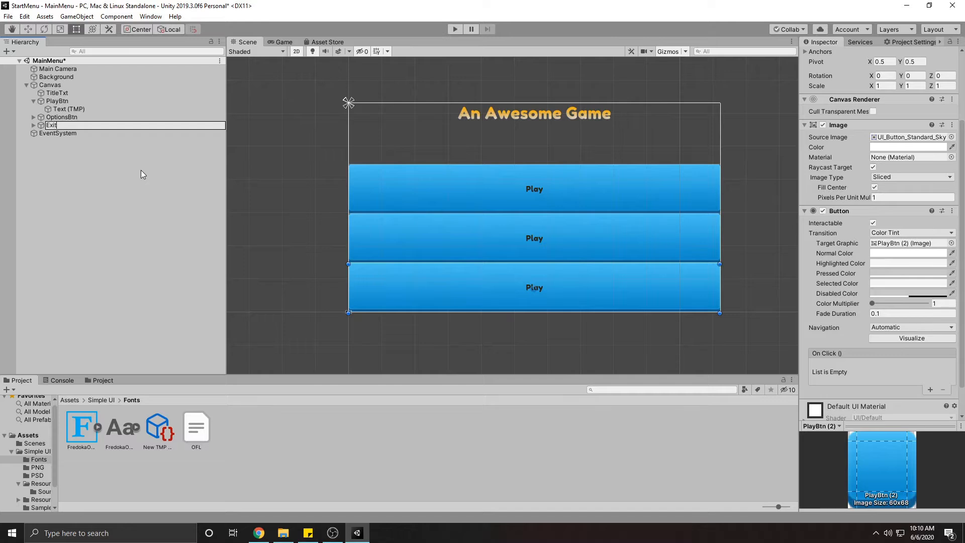
text(btn)
key(BackSpace)
key(BackSpace)
key(BackSpace)
text(Btn)
key(Return)
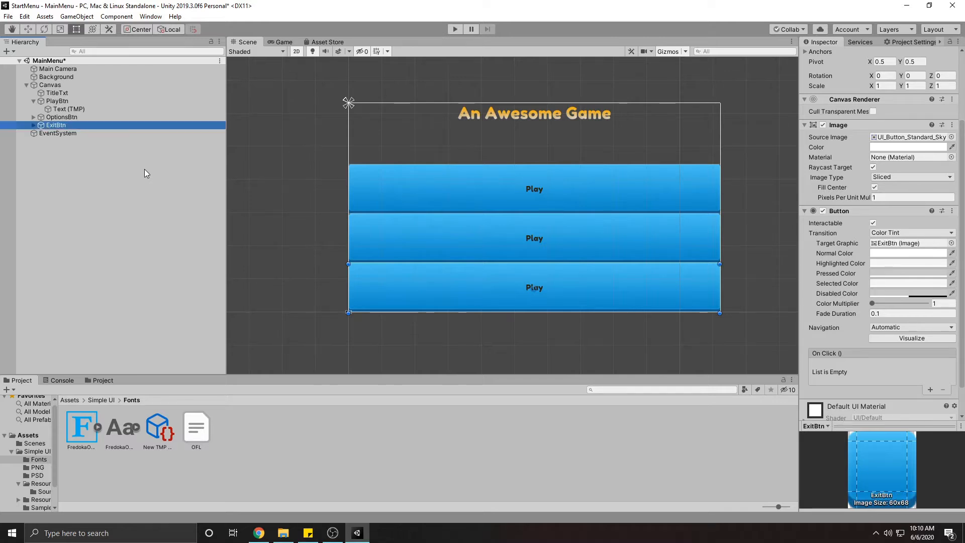
Change the label text of OptionsBtn to Options
click(33, 116)
click(63, 125)
click(854, 149)
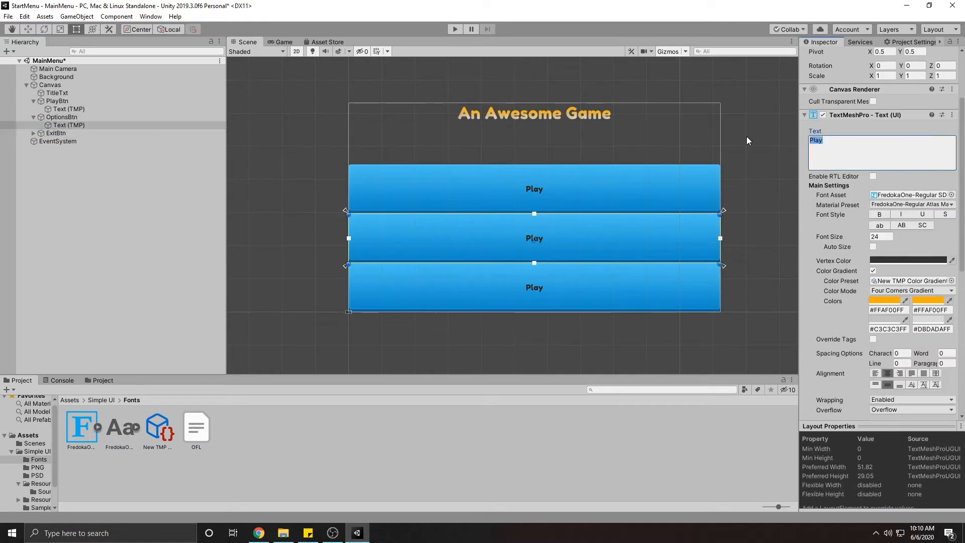
text(Options)
Change the label text of ExitBtn to Exit
click(33, 133)
click(64, 141)
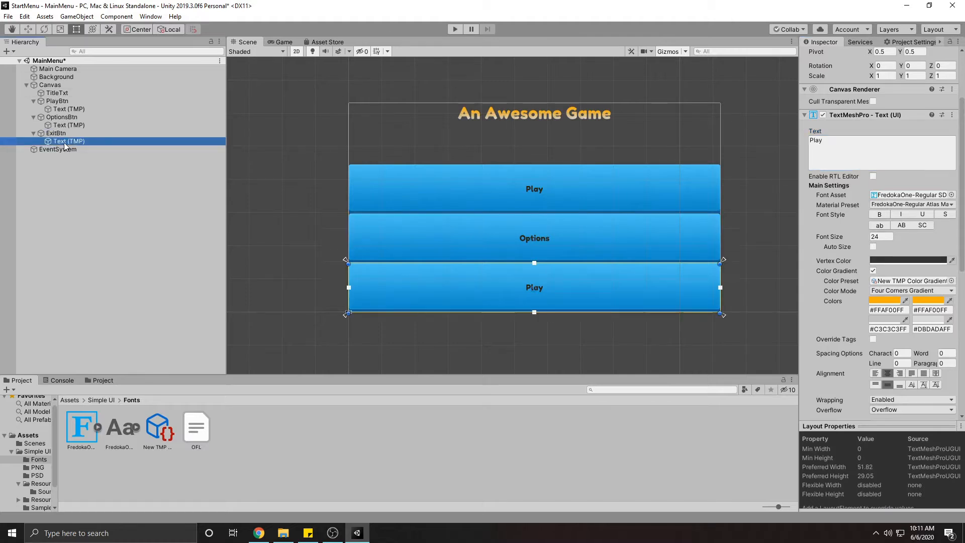
click(856, 149)
text(Exit)
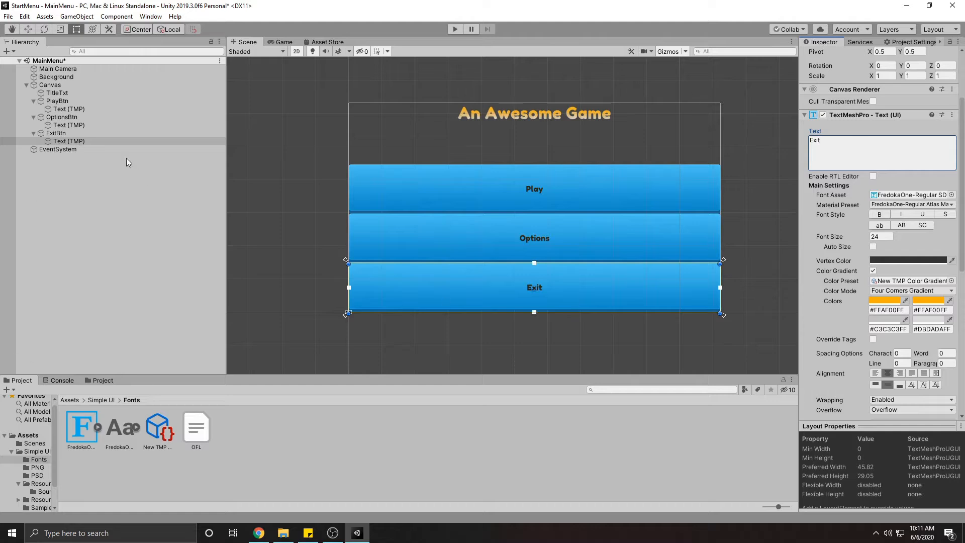
Align the TitleTxt text vertically to the middle and set its font size to 65
click(57, 93)
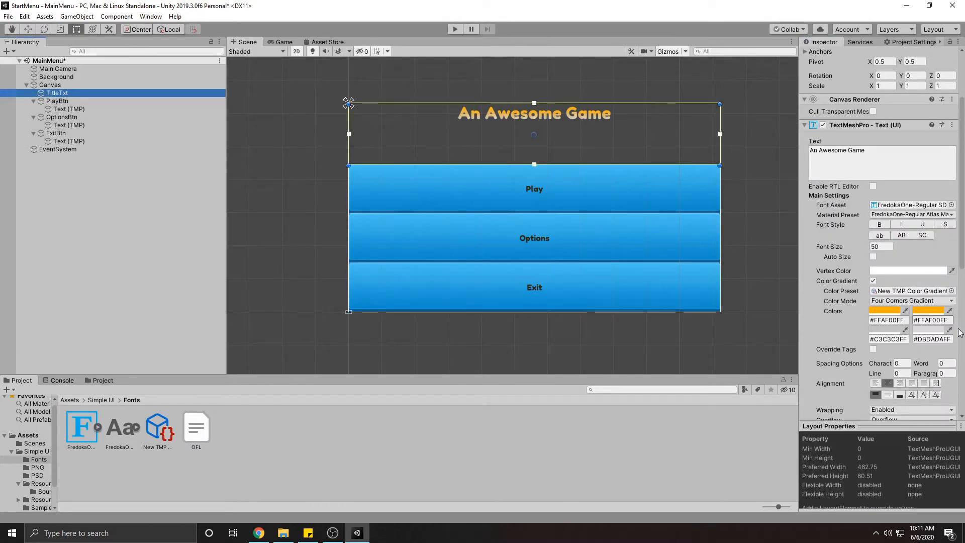
click(887, 395)
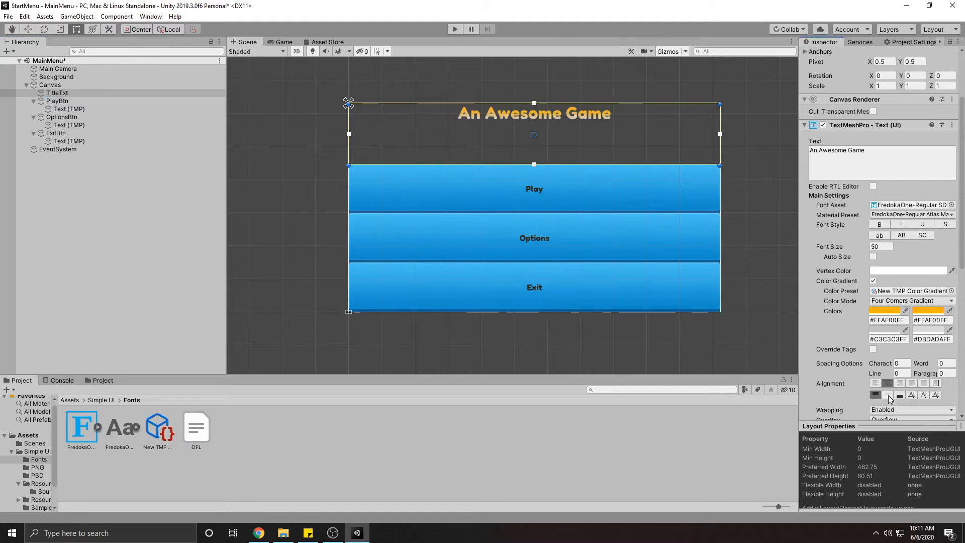
click(652, 156)
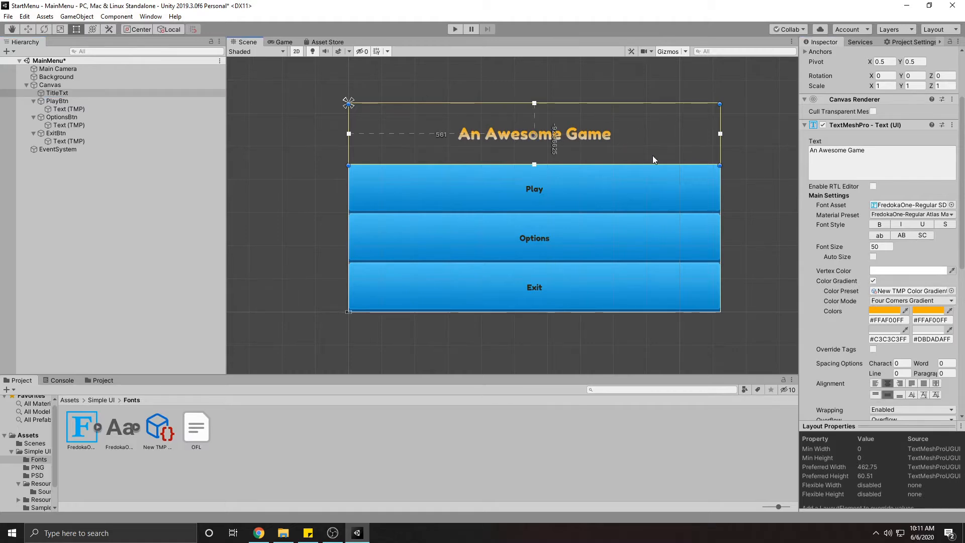
scroll(522, 140, down, 3)
scroll(412, 171, up, 2)
scroll(411, 180, up, 1)
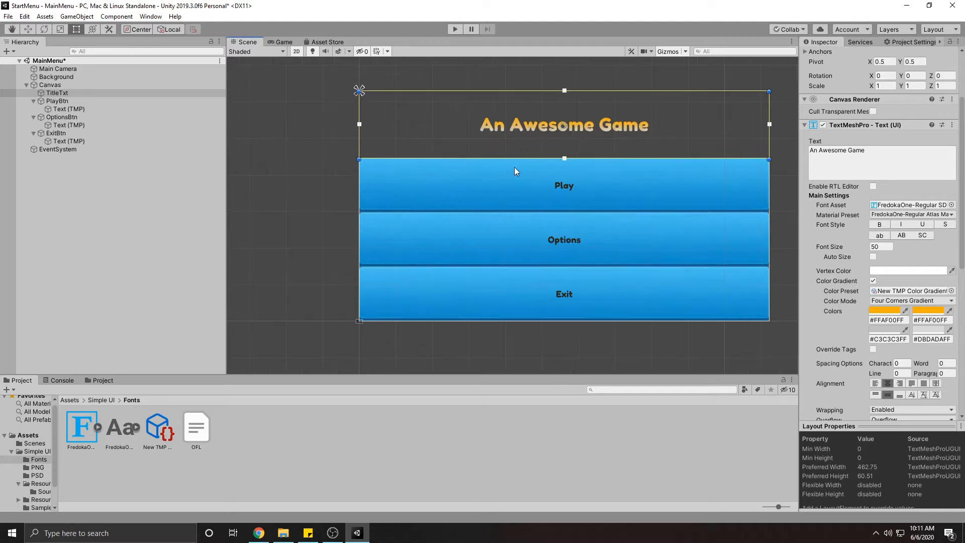
click(880, 247)
text(65)
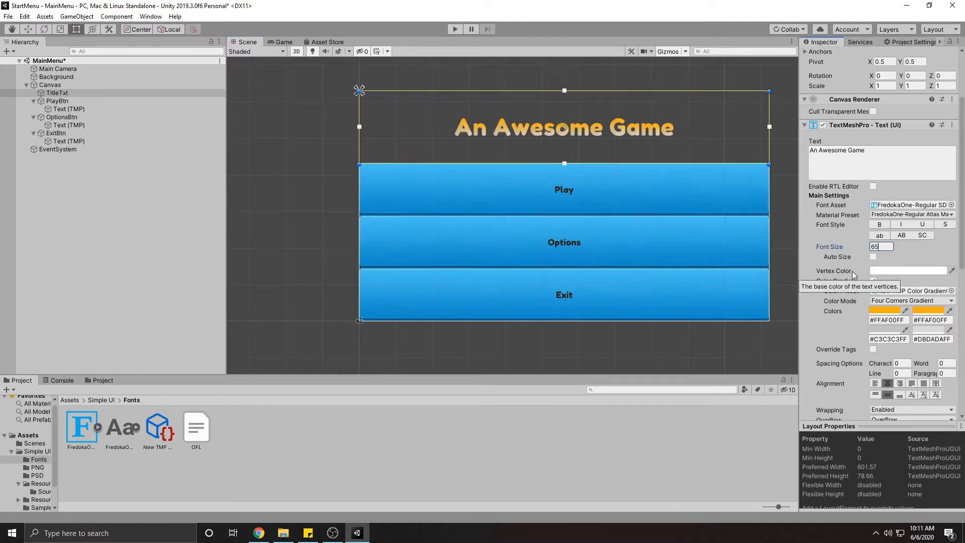
Run the scene to preview the menu in the game view, and stop it
key(ctrl+p)
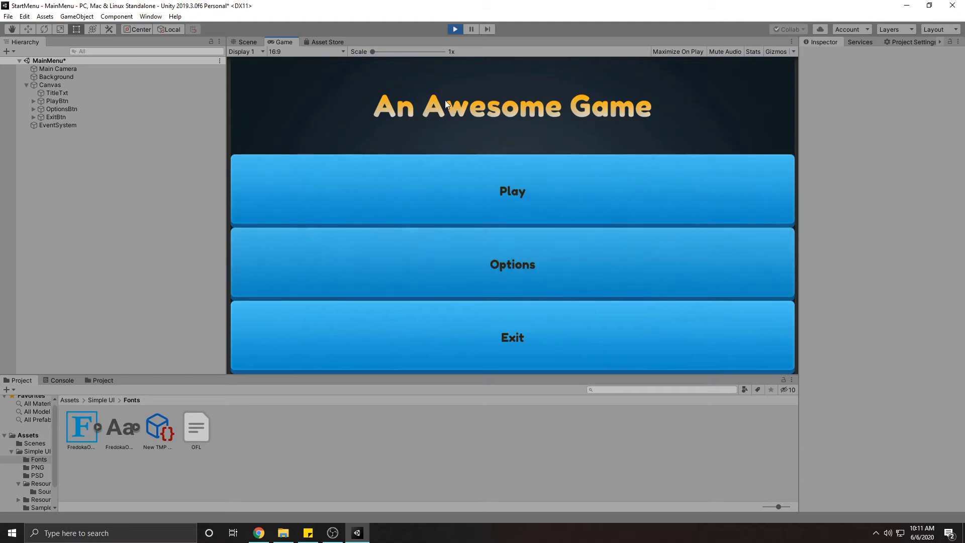
click(454, 29)
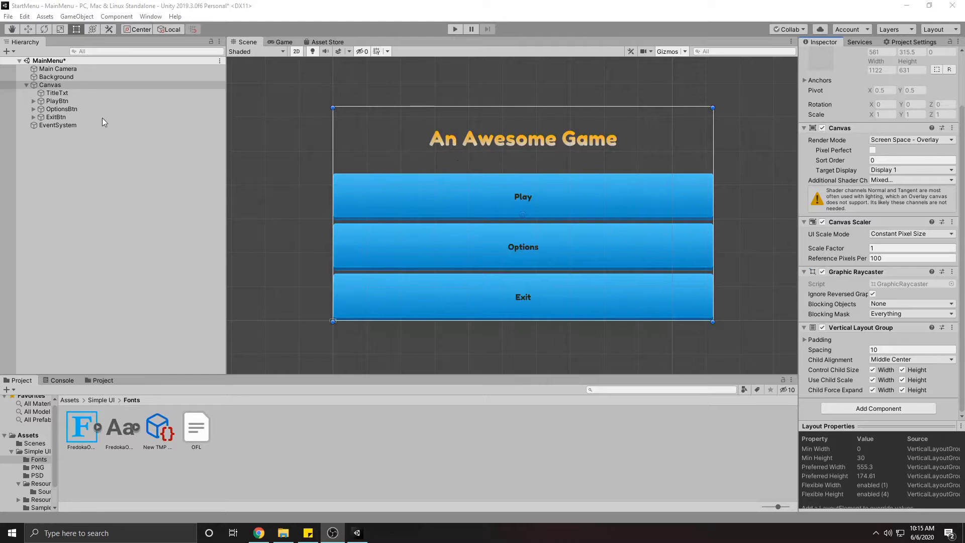
Turn off Control Child Size and Child Force Expand for width in the Canvas's Vertical Layout Group
click(872, 371)
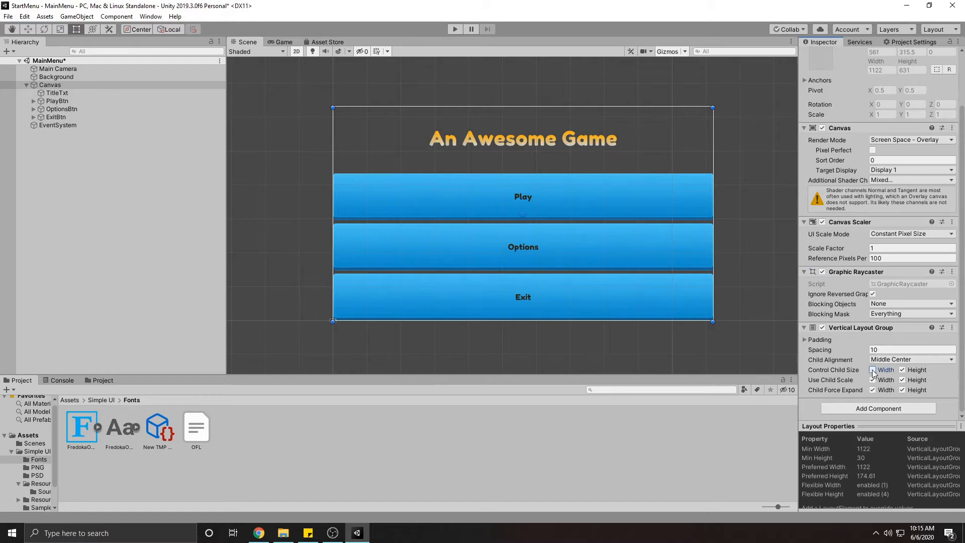
click(872, 390)
click(872, 370)
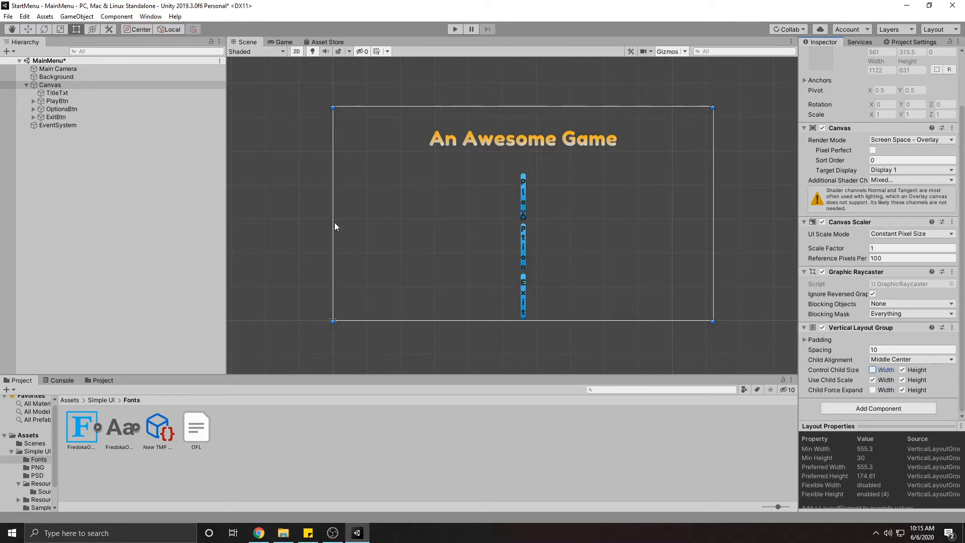
Set the width of PlayBtn, OptionsBtn and ExitBtn to 300 all at once
click(57, 101)
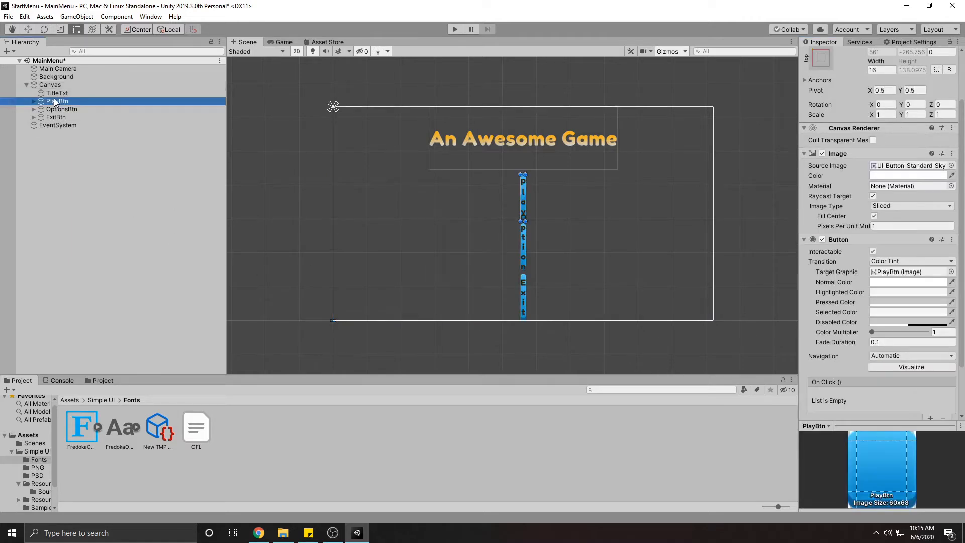
shift+click(61, 117)
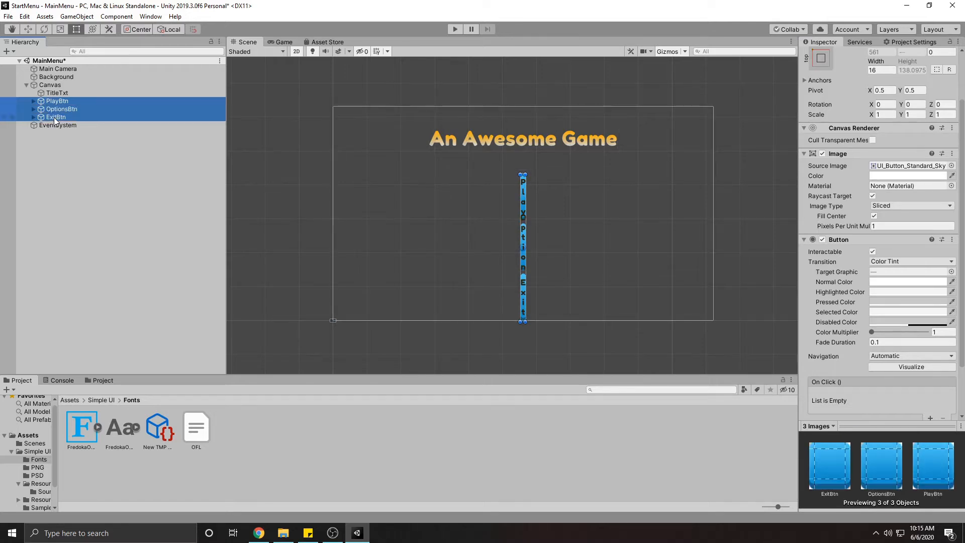
click(882, 70)
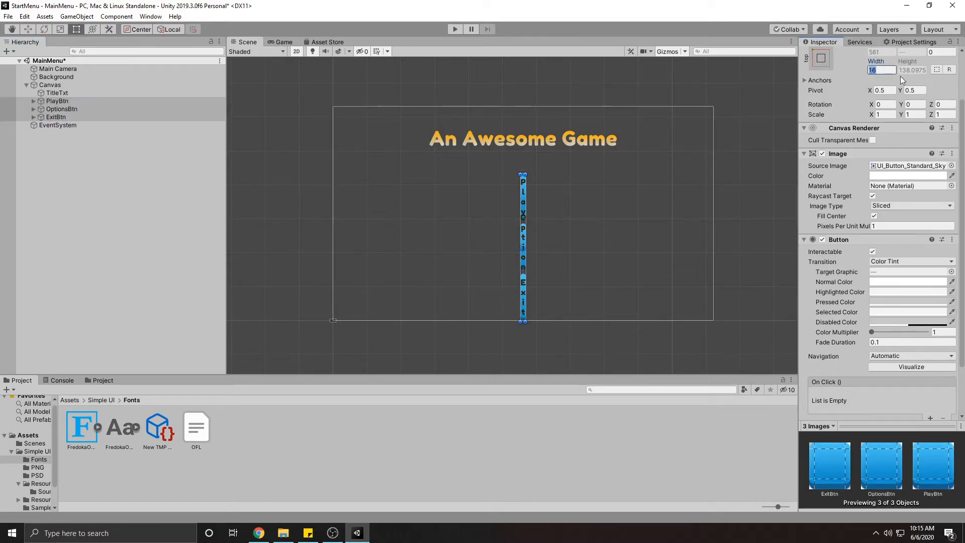
text(2)
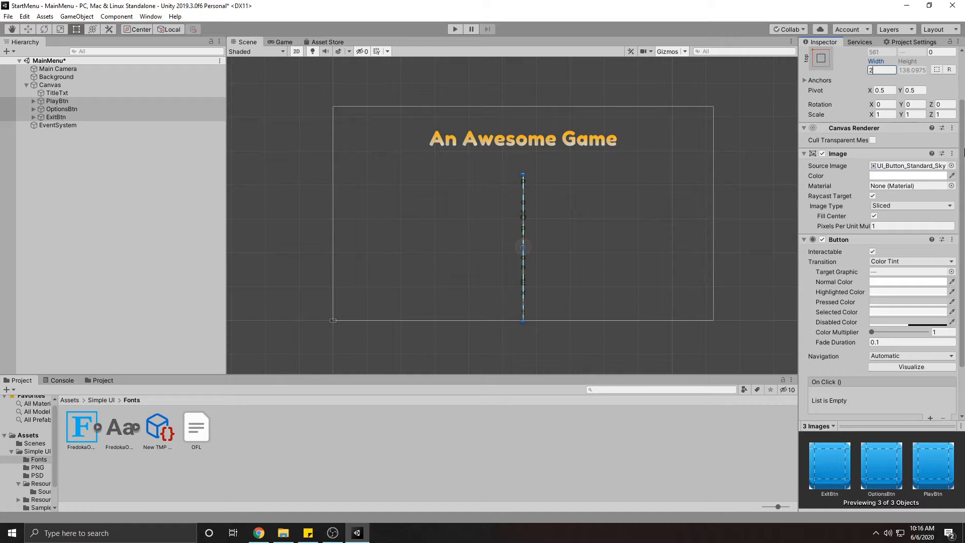
key(BackSpace)
text(300)
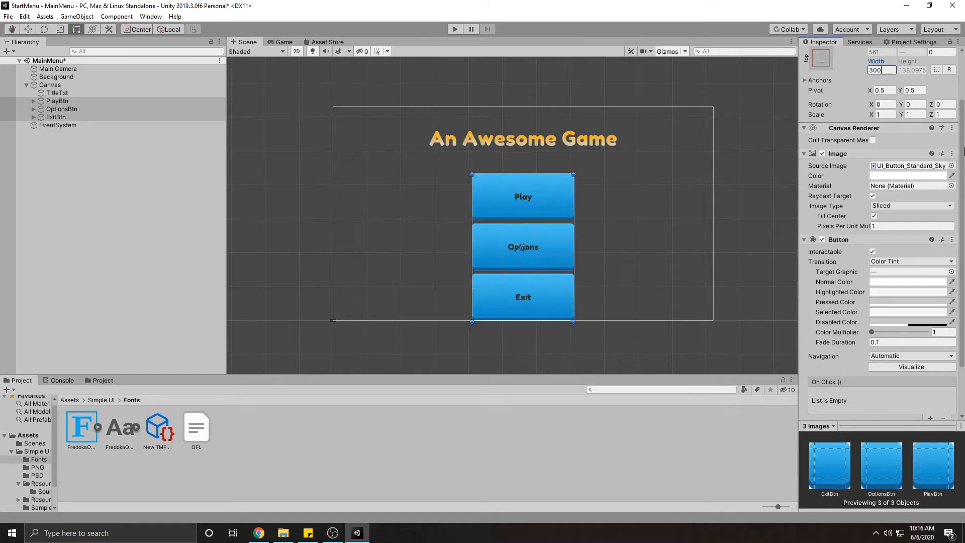
click(167, 138)
Set the spacing of the Canvas's Vertical Layout Group to 25
click(50, 85)
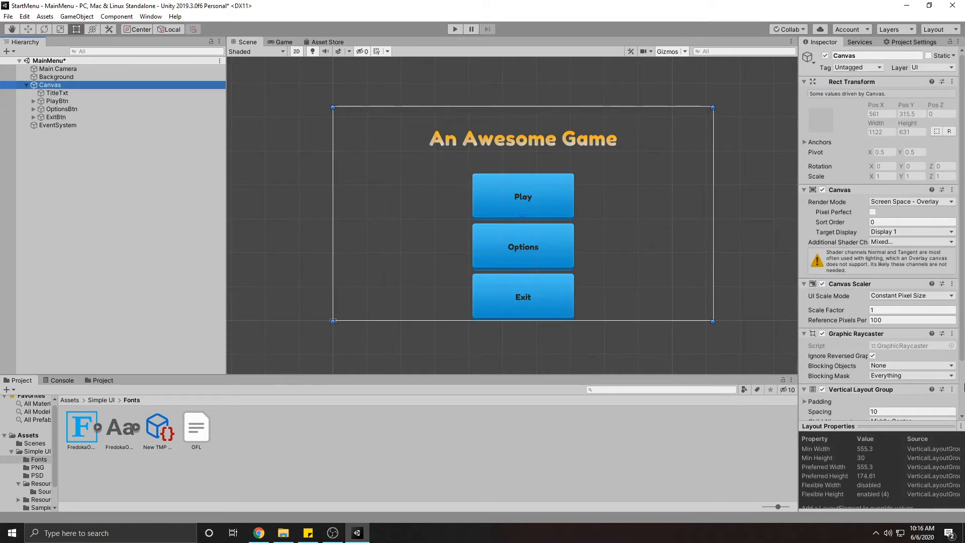
click(888, 414)
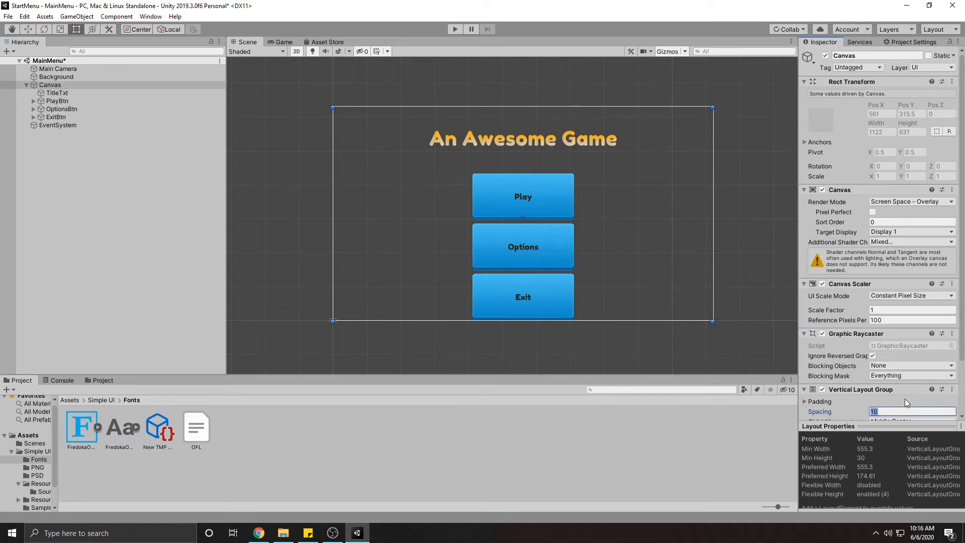
text(25)
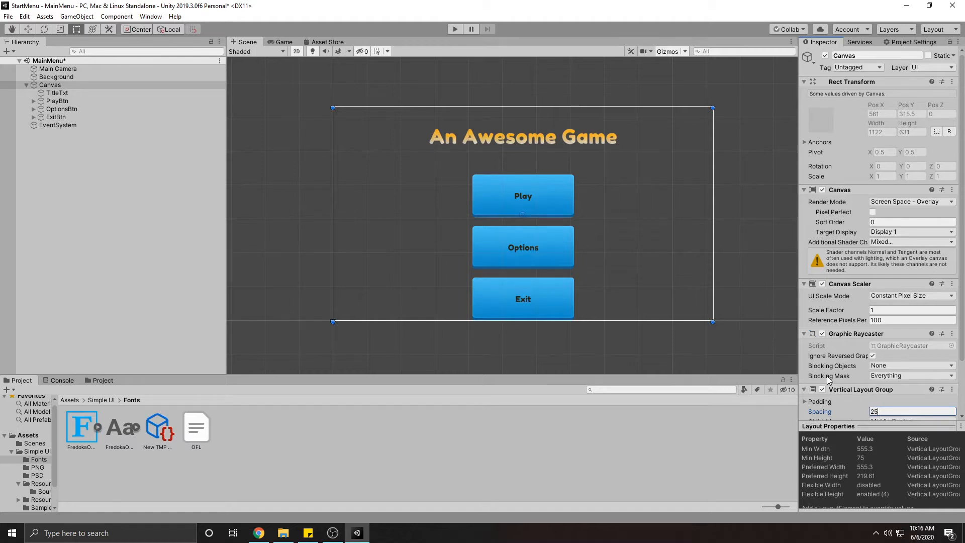
scroll(827, 375, down, 3)
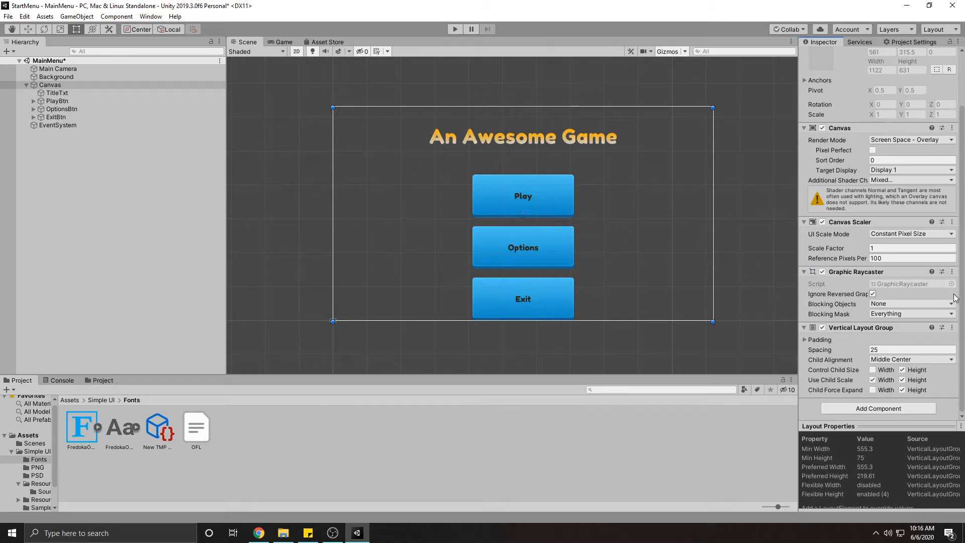
click(879, 347)
Turn off Control Child Size and Child Force Expand for height in the Canvas's Vertical Layout Group
click(902, 370)
click(901, 390)
click(902, 369)
click(902, 370)
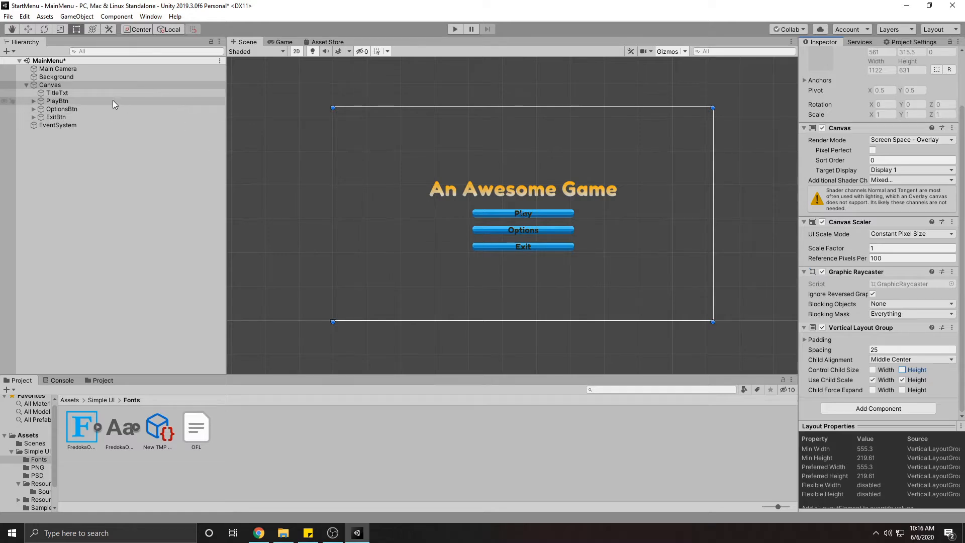
Set the height of PlayBtn, OptionsBtn and ExitBtn to 80 all at once
click(60, 102)
shift+click(58, 119)
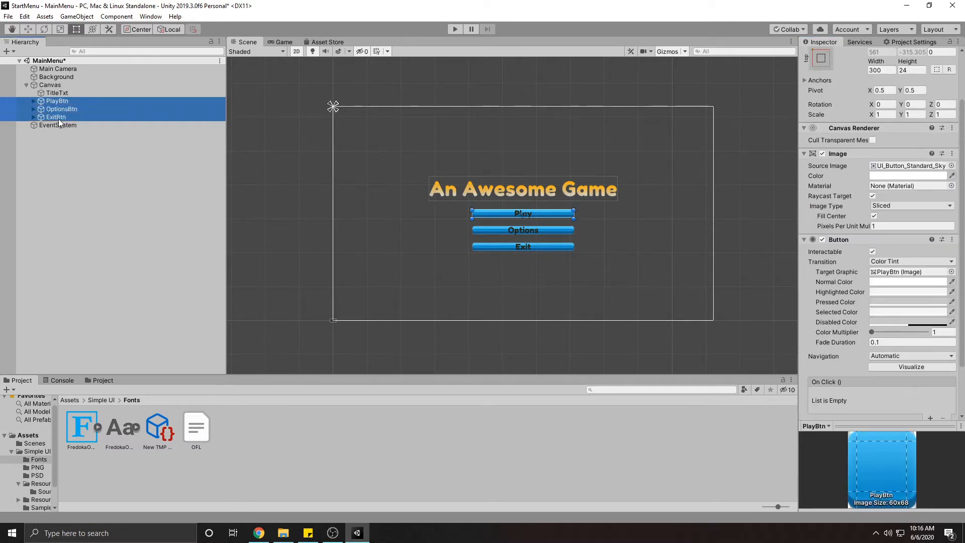
scroll(906, 93, up, 3)
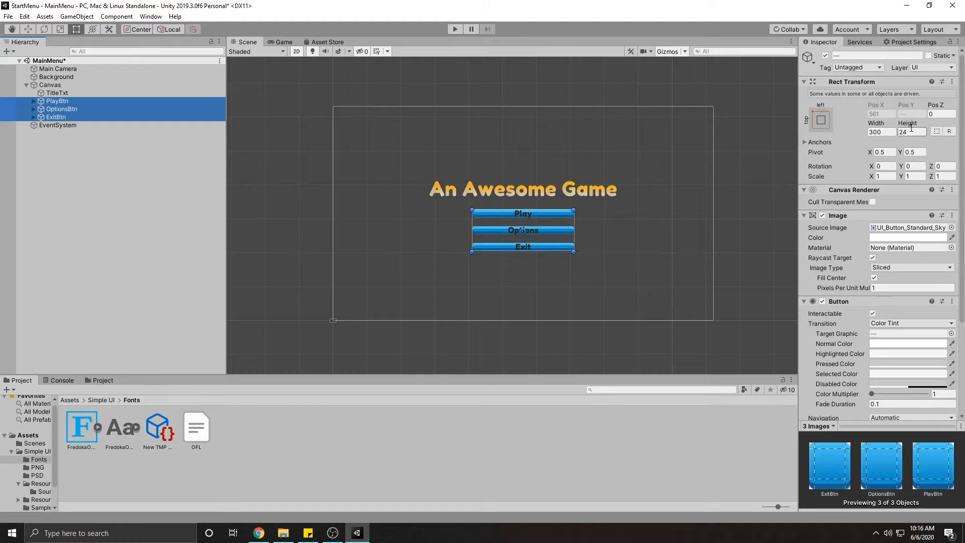
click(911, 132)
text(80)
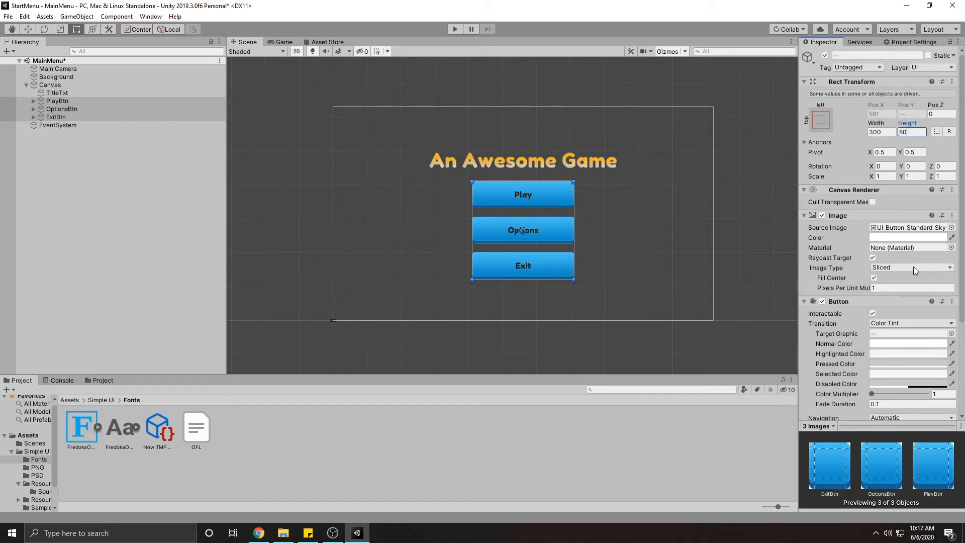
scroll(914, 270, down, 5)
click(70, 174)
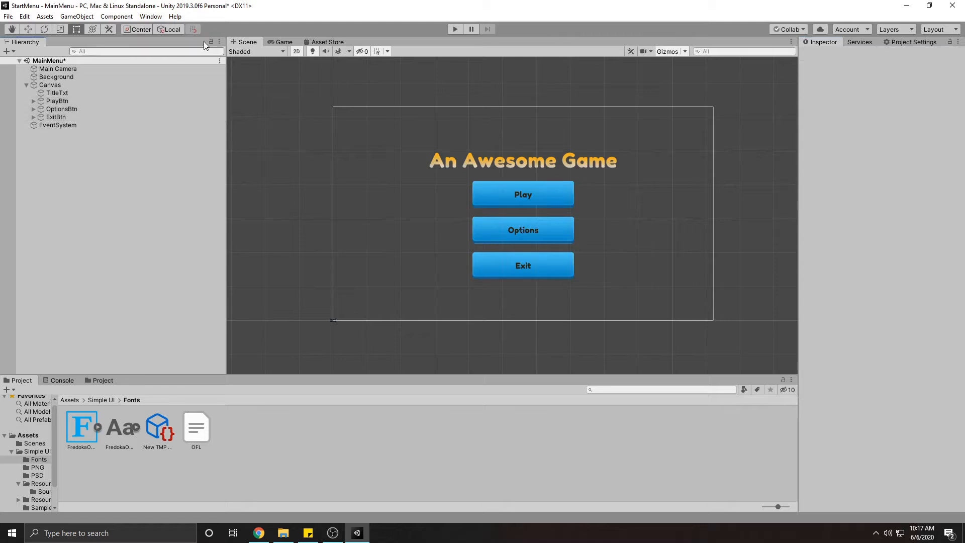
Create a folder named Scripts directly in the project's Assets folder
click(51, 84)
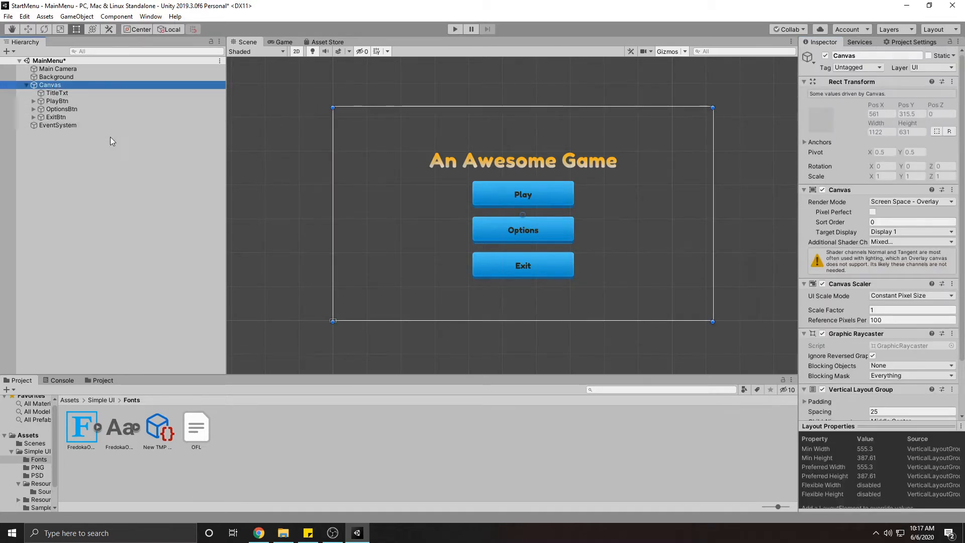
click(70, 399)
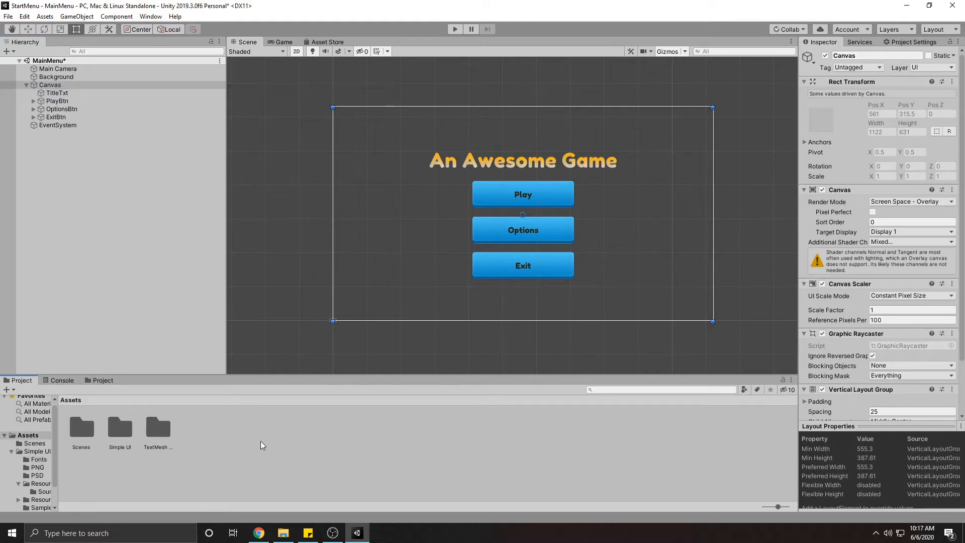
right_click(243, 446)
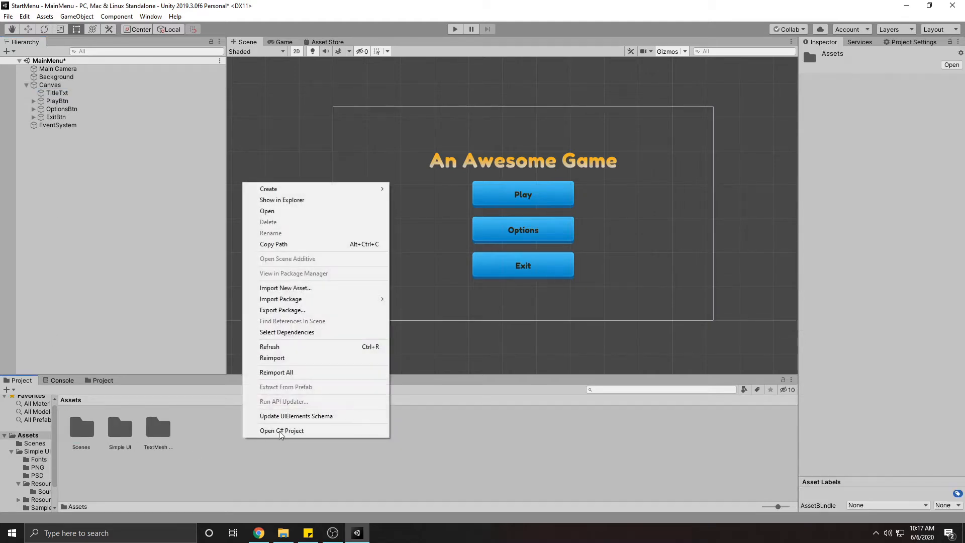
mouse_move(361, 188)
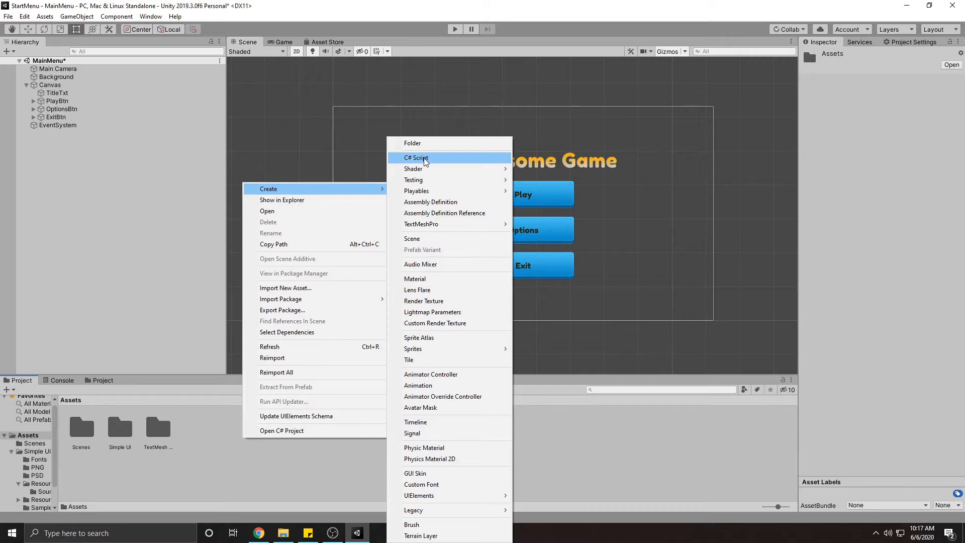
click(412, 143)
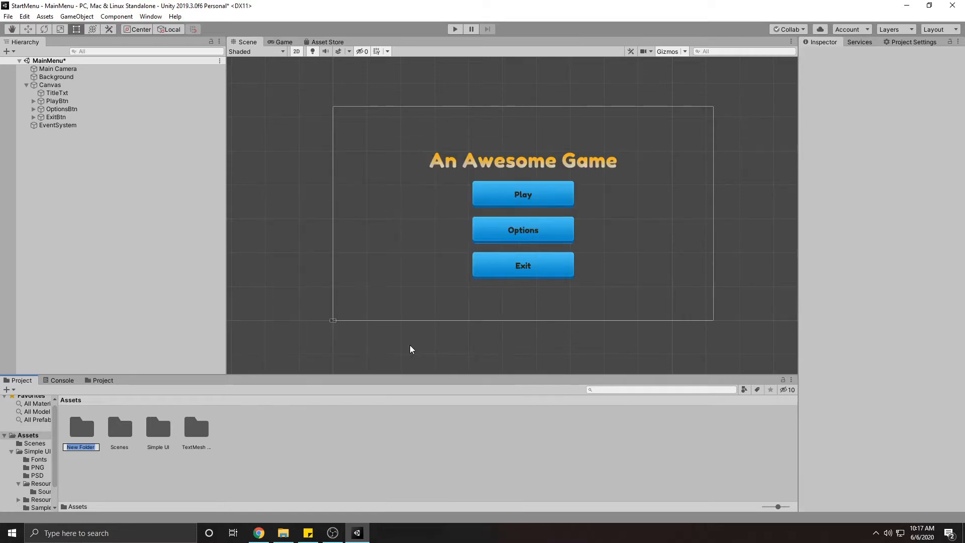
text(Scripts)
key(Return)
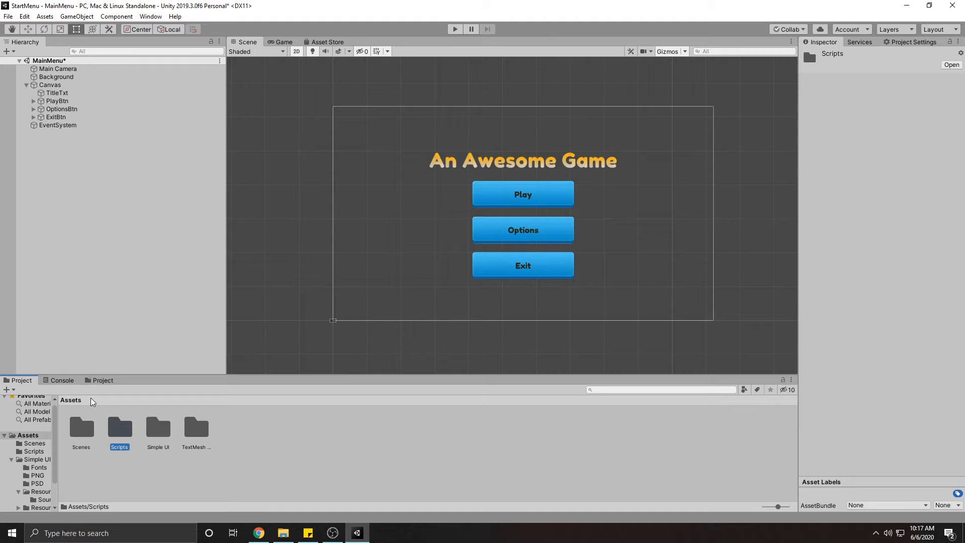
Create a C# script named MainMenu inside the Scripts folder
double_click(123, 428)
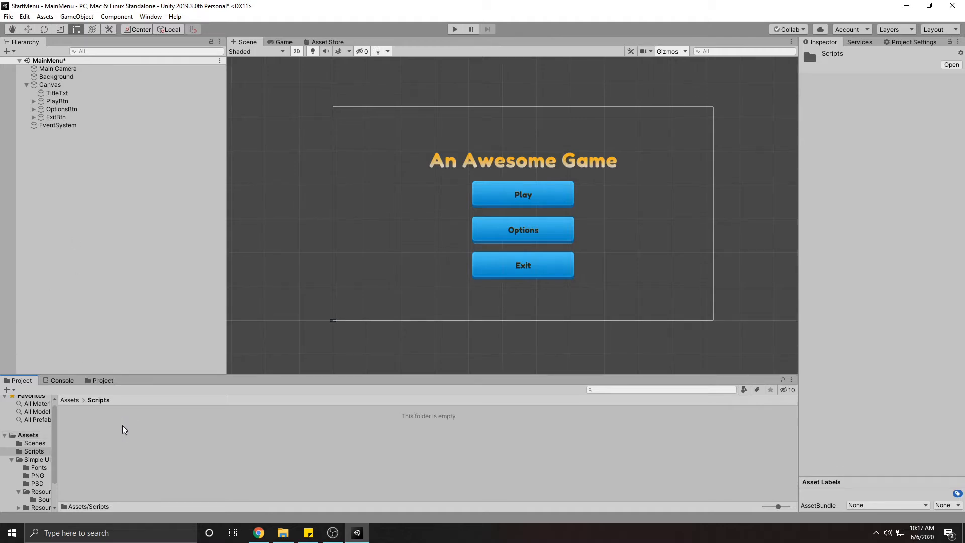
right_click(124, 419)
mouse_move(190, 169)
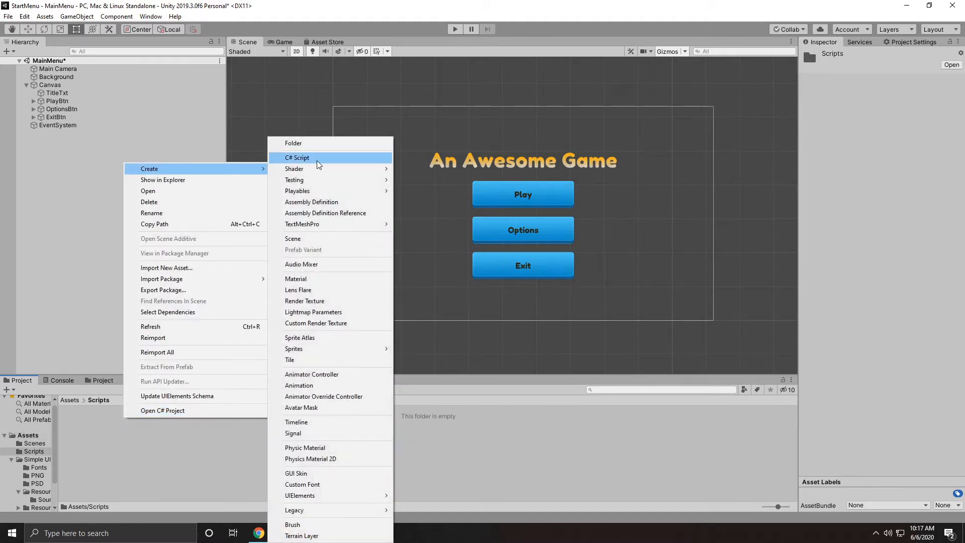
click(316, 159)
text(Mai)
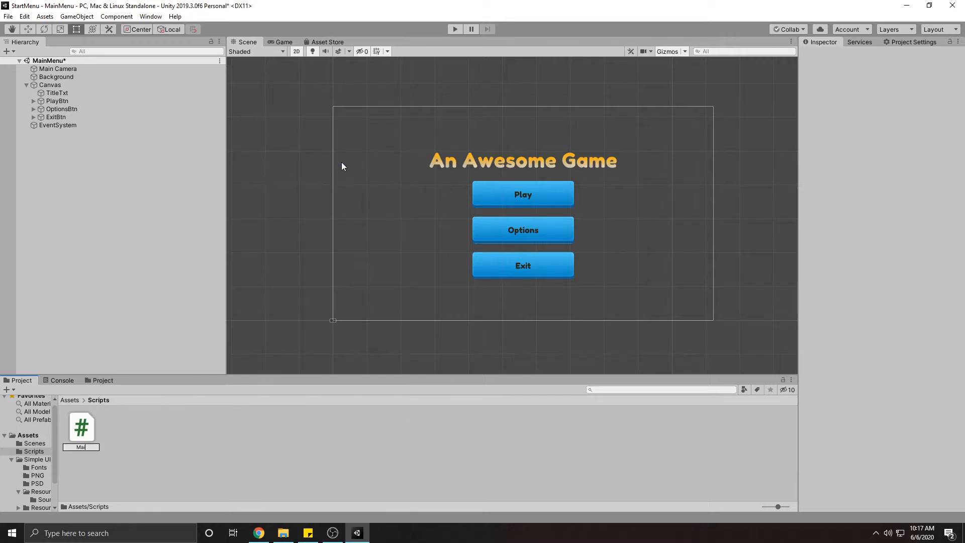
text(nMenu)
key(Return)
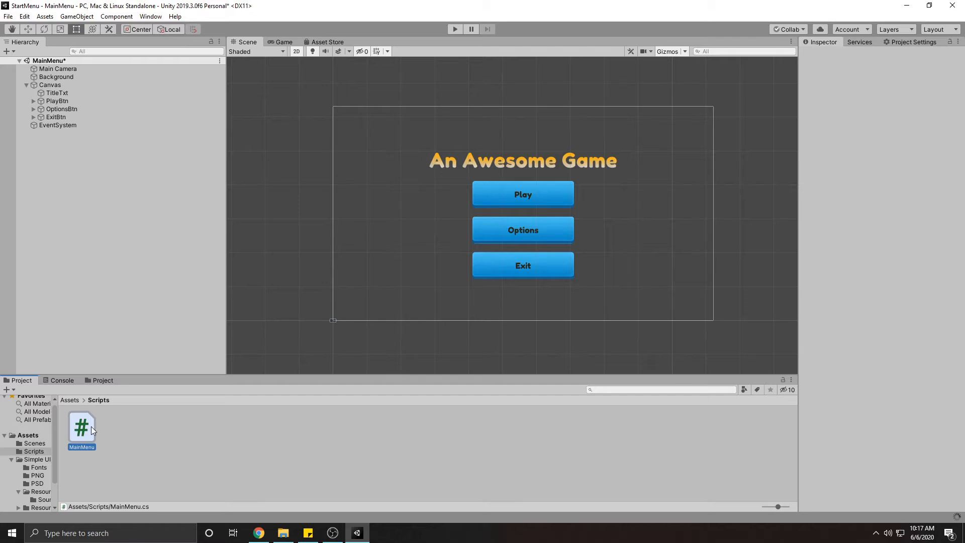
click(104, 468)
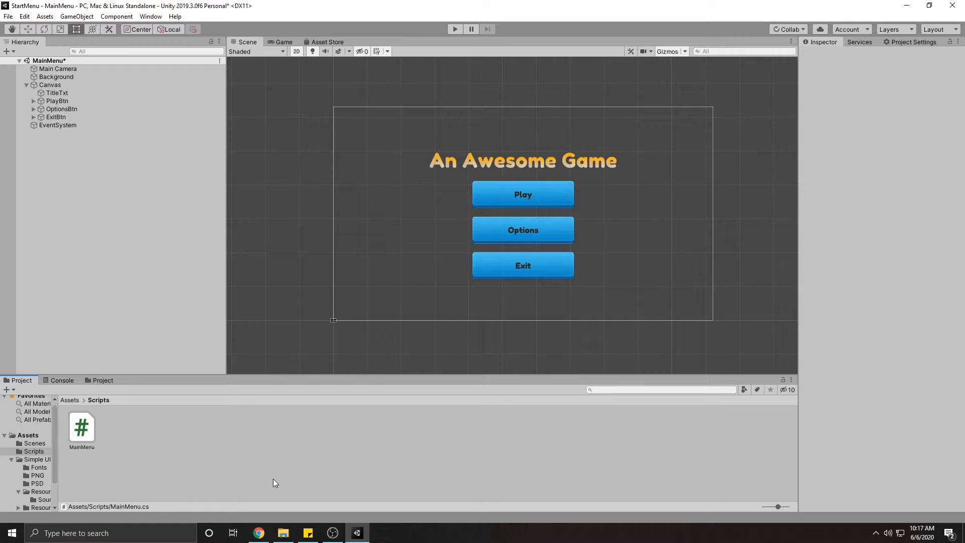
Open the MainMenu script in Visual Studio and delete its Update method together with the comment above it
double_click(81, 434)
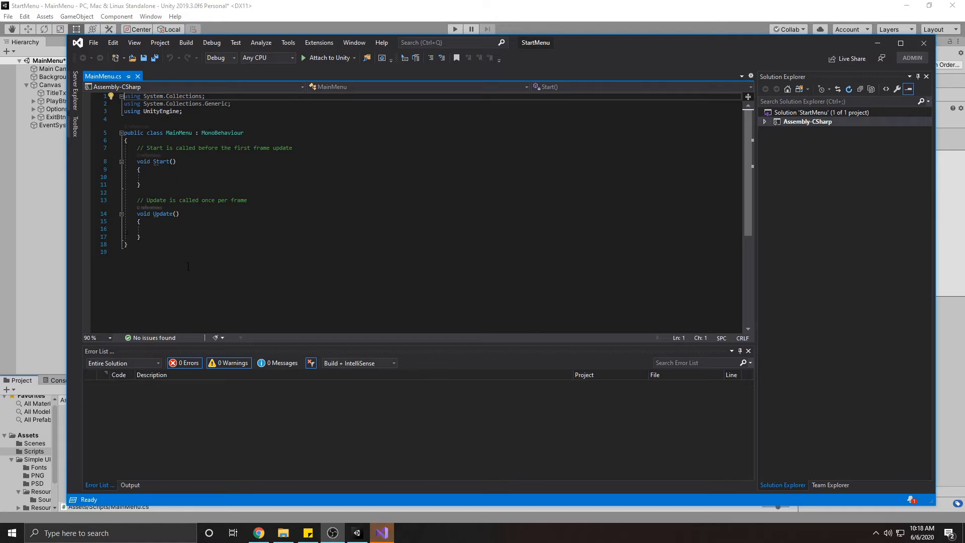
click(157, 163)
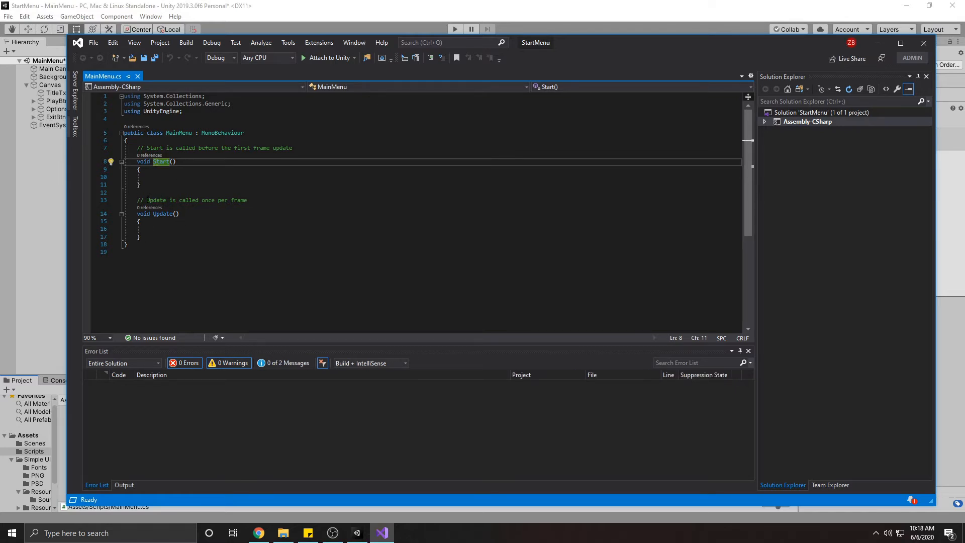
drag(128, 245, 130, 201)
key(Delete)
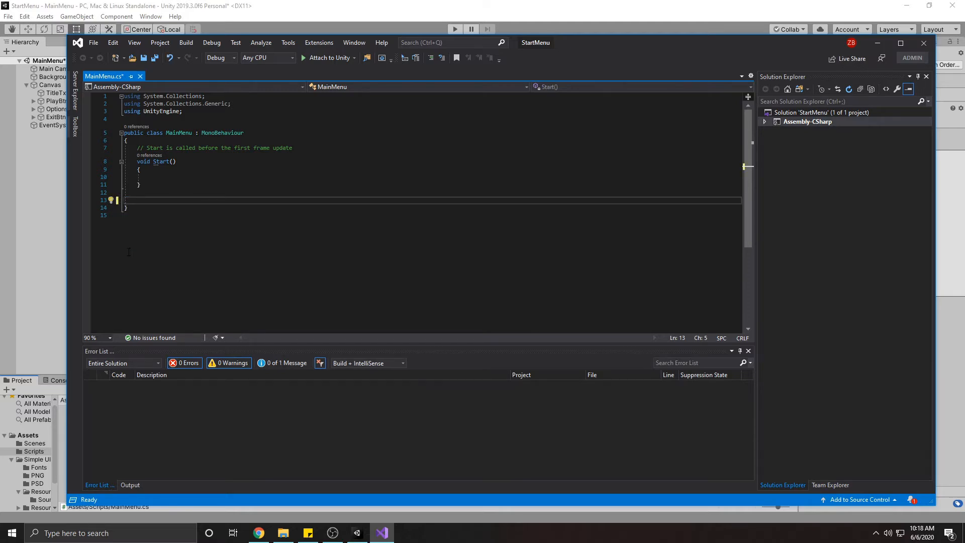
Add an empty public void method named Quit, without parameters, below the Start method of the MainMenu class
text(public void)
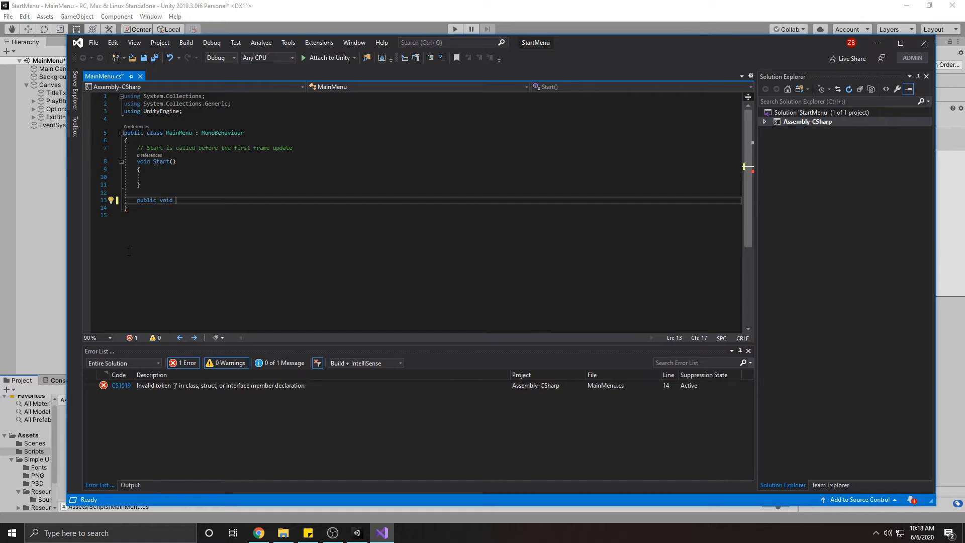
click(221, 195)
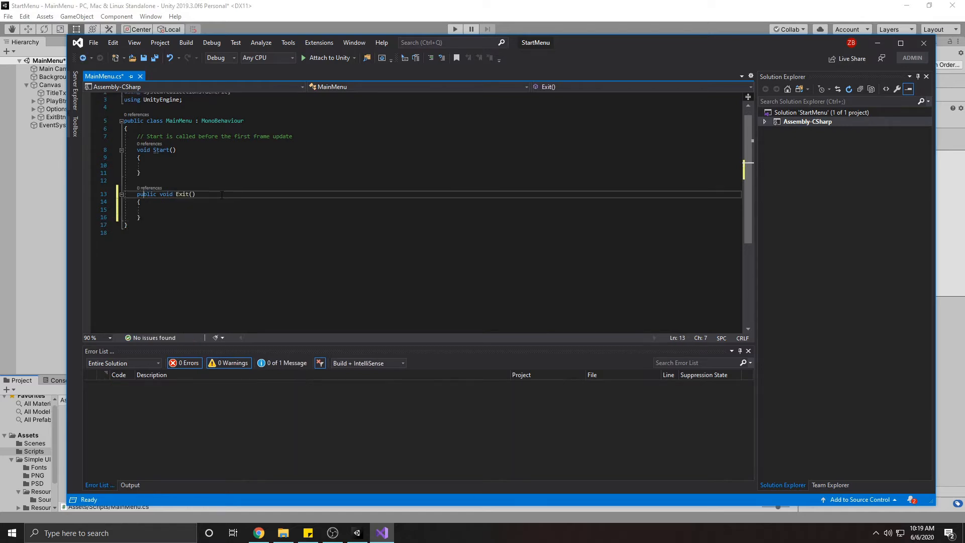
key(Left)
key(Left)
key(BackSpace)
key(BackSpace)
key(BackSpace)
key(BackSpace)
text(Quit)
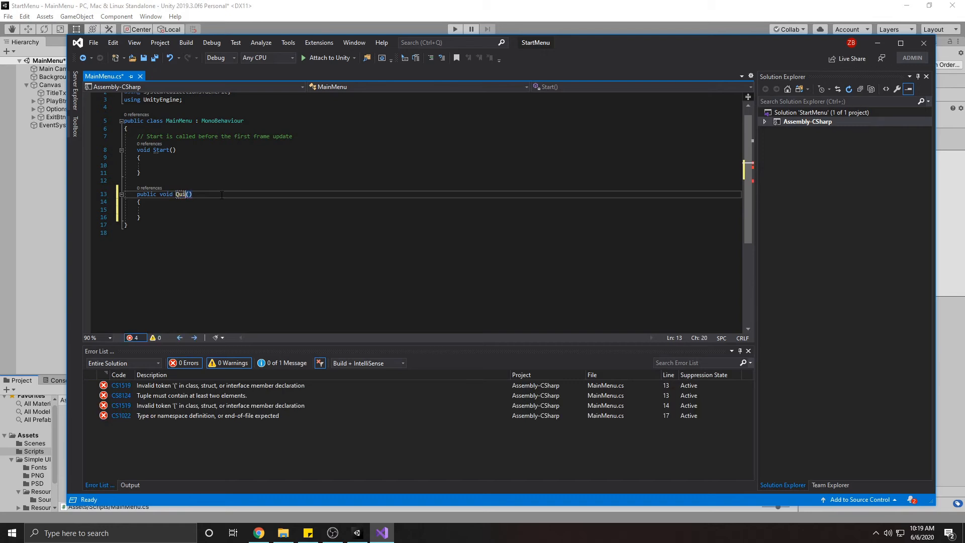
Call Application.Quit(); in the body of the Quit method
key(Down)
key(Down)
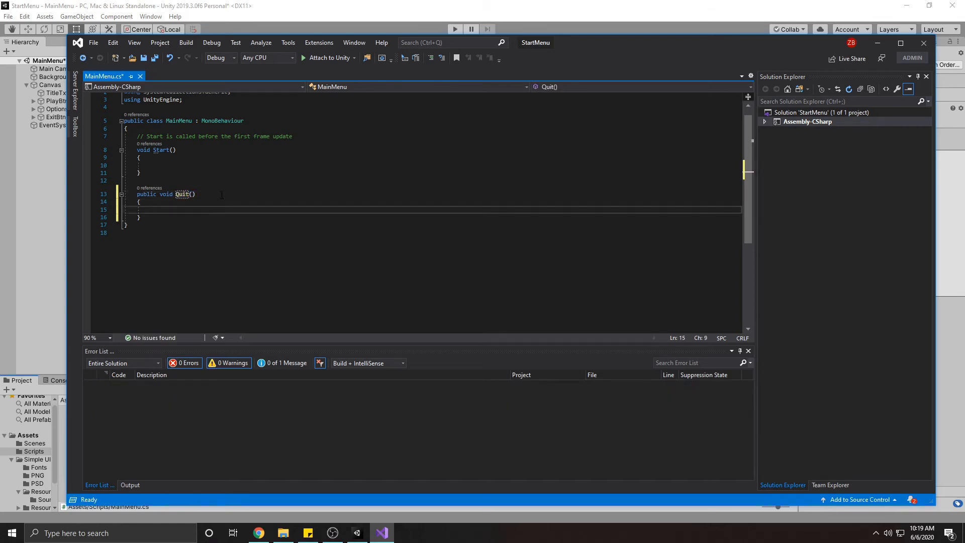
text(Application)
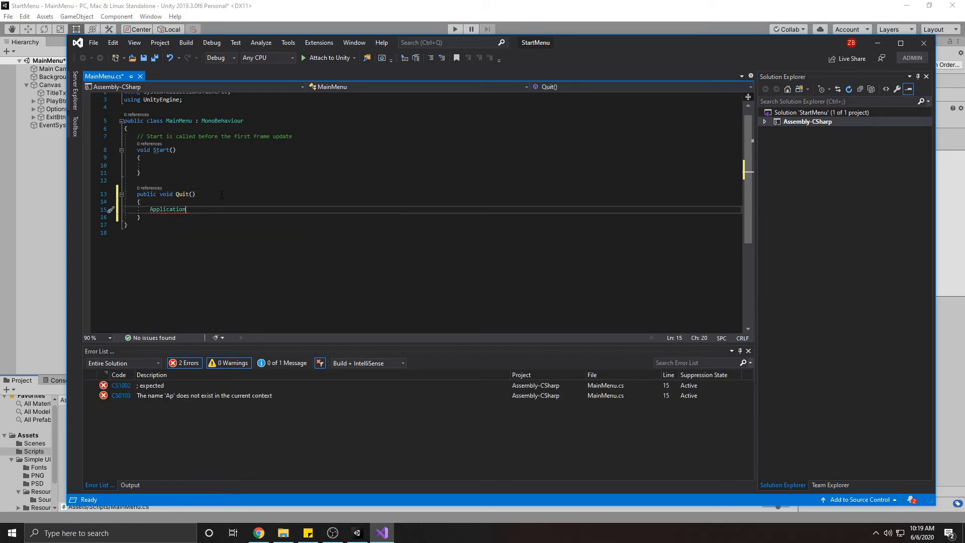
text(.)
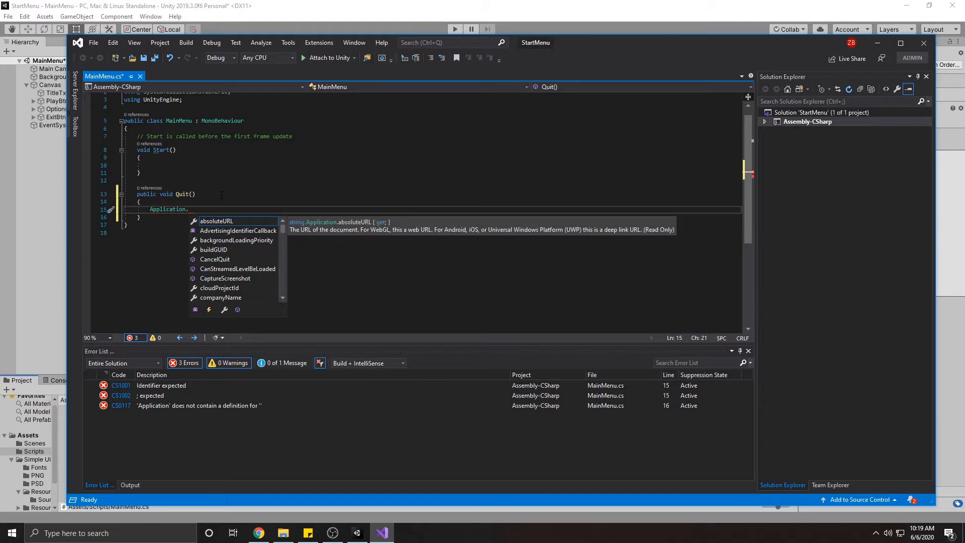
text(Quit)
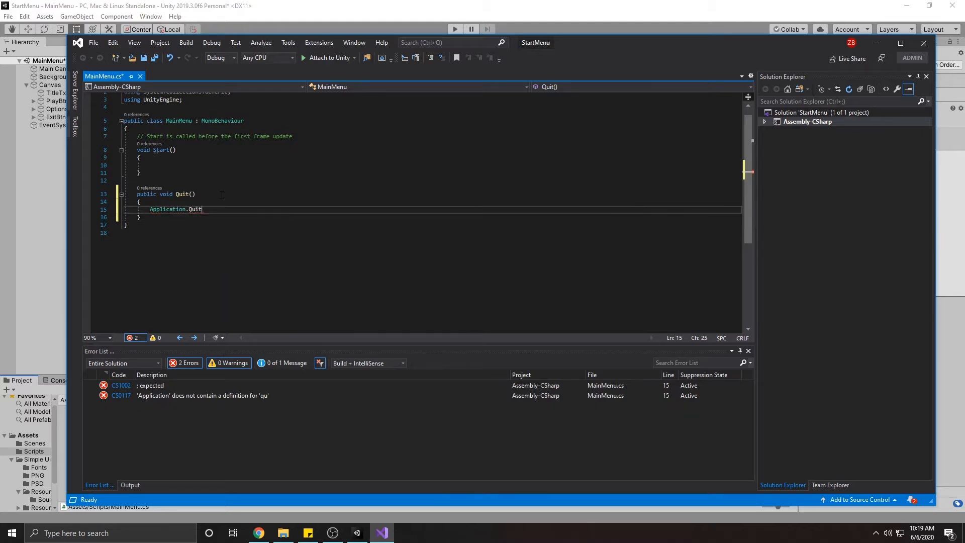
text(();)
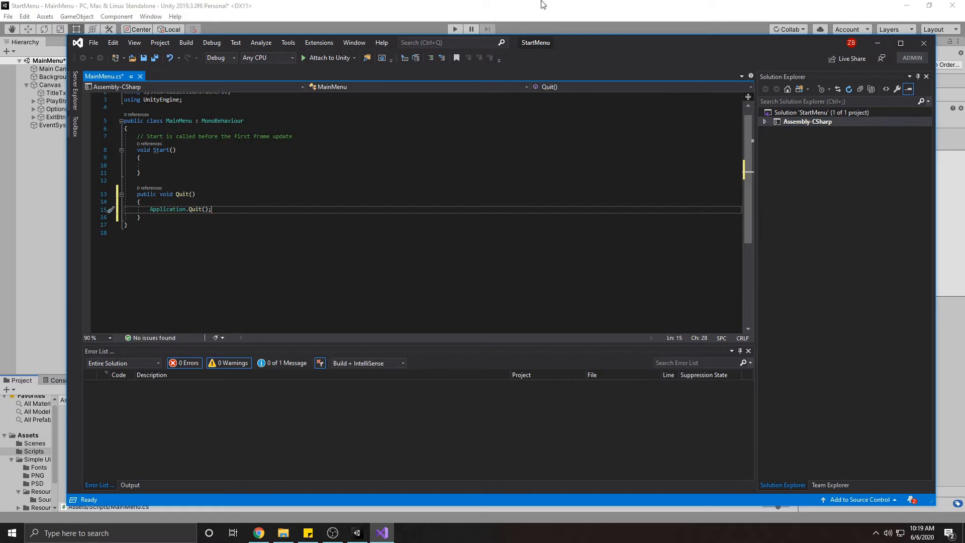
Add an empty public void method named StartGame, without parameters, between the Start and Quit methods
click(163, 168)
click(166, 179)
click(177, 174)
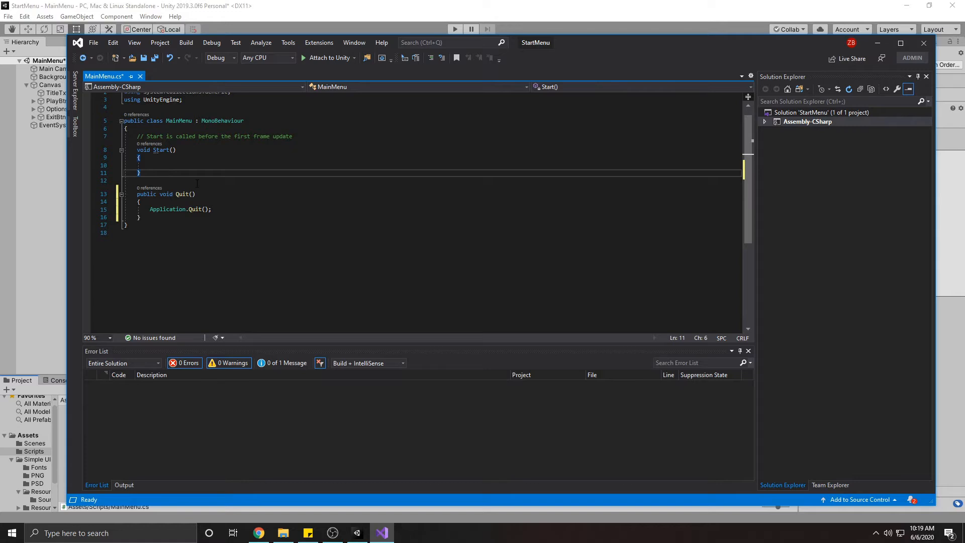
key(Return)
key(Return)
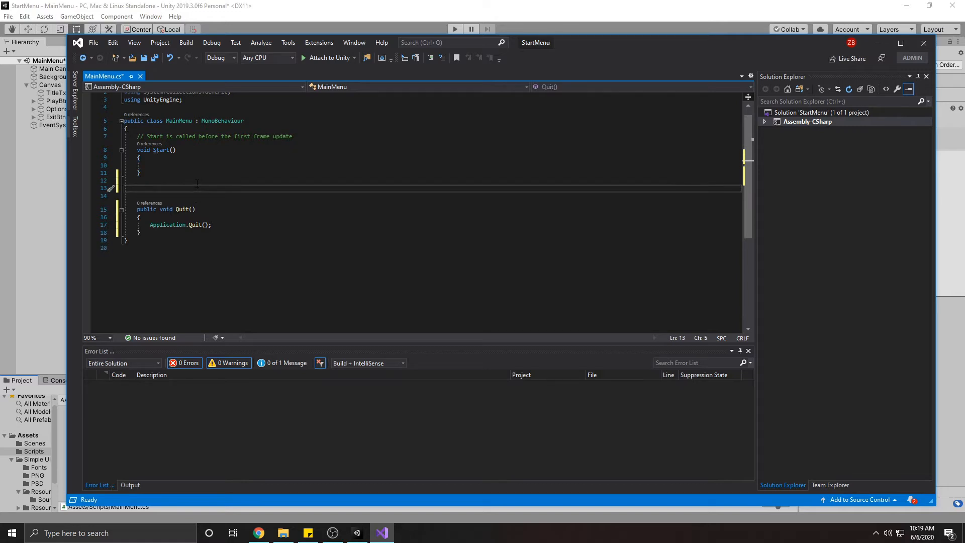
text(Publi)
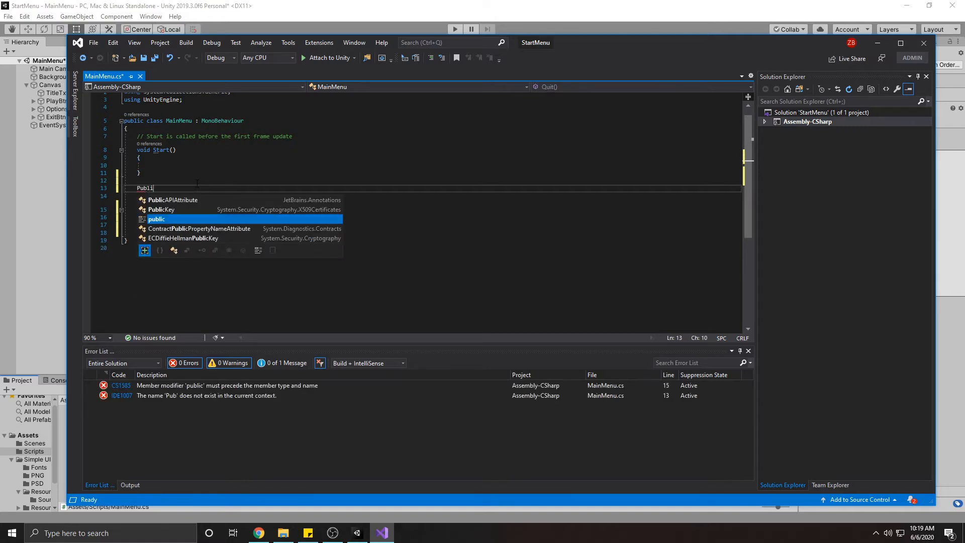
key(Tab)
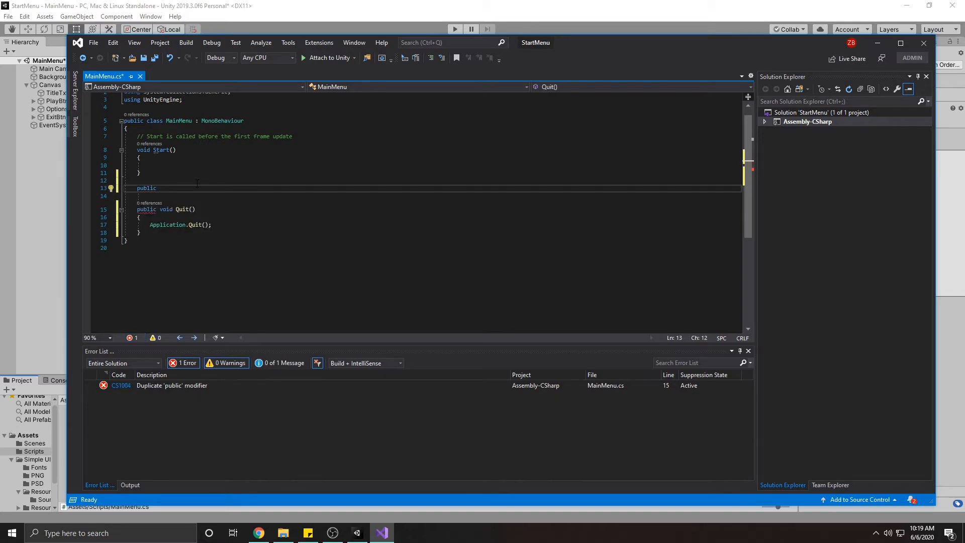
text(void sta)
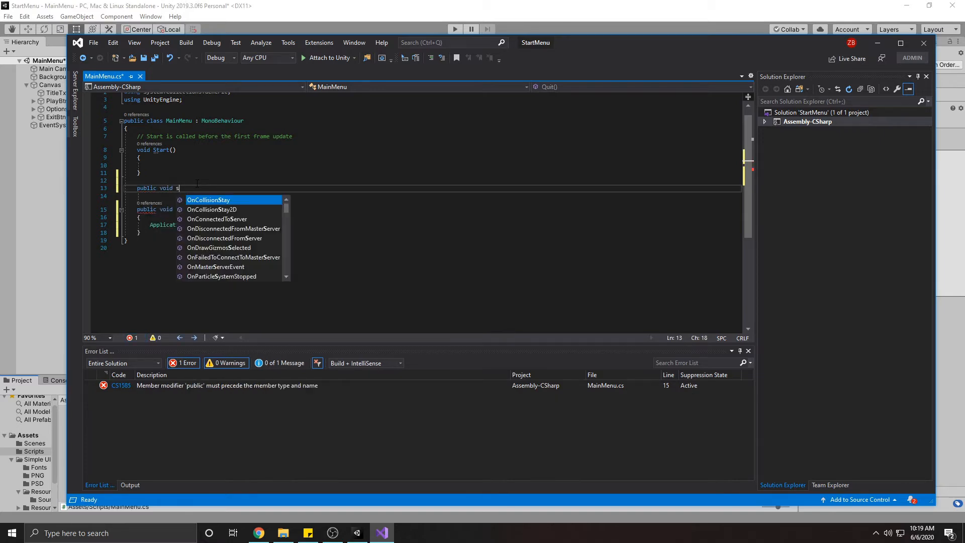
key(BackSpace)
key(BackSpace)
key(BackSpace)
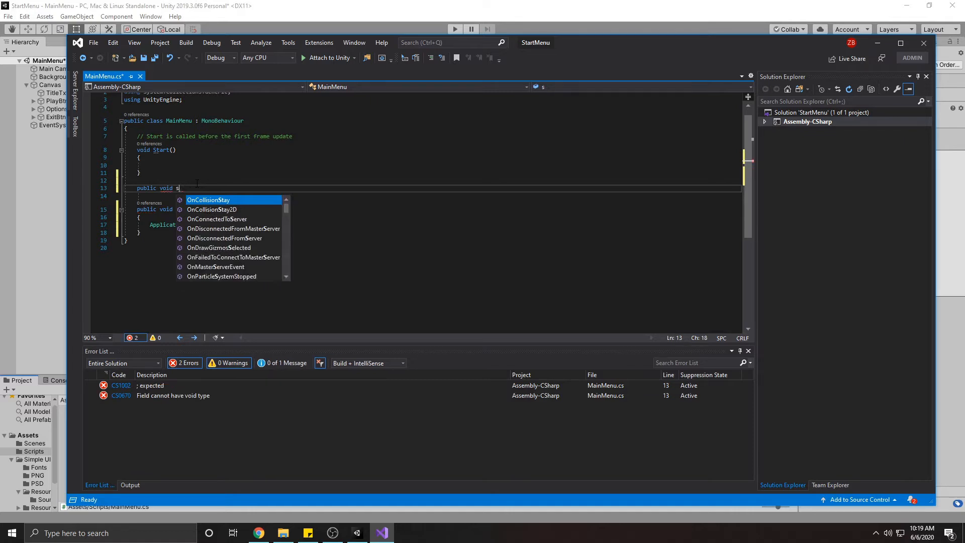
text(StartG)
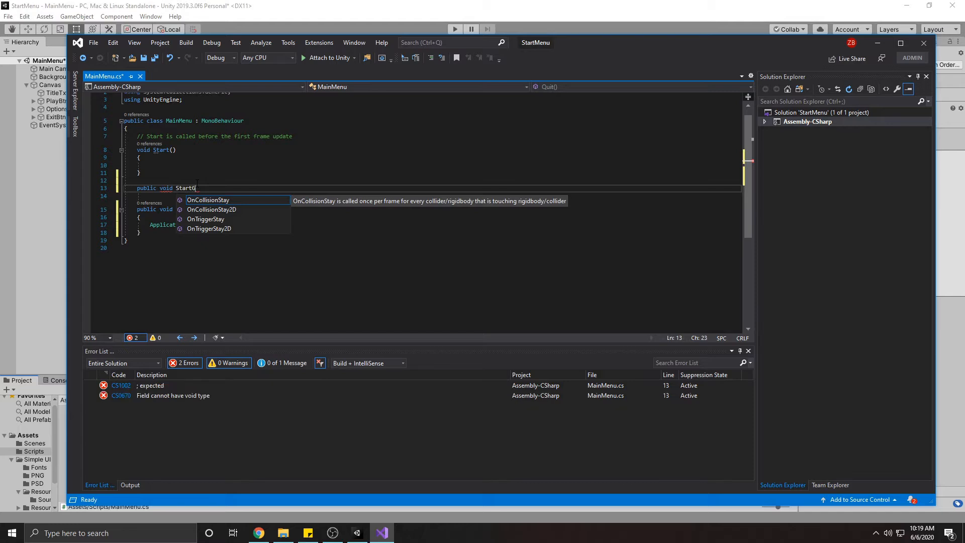
text(ame()
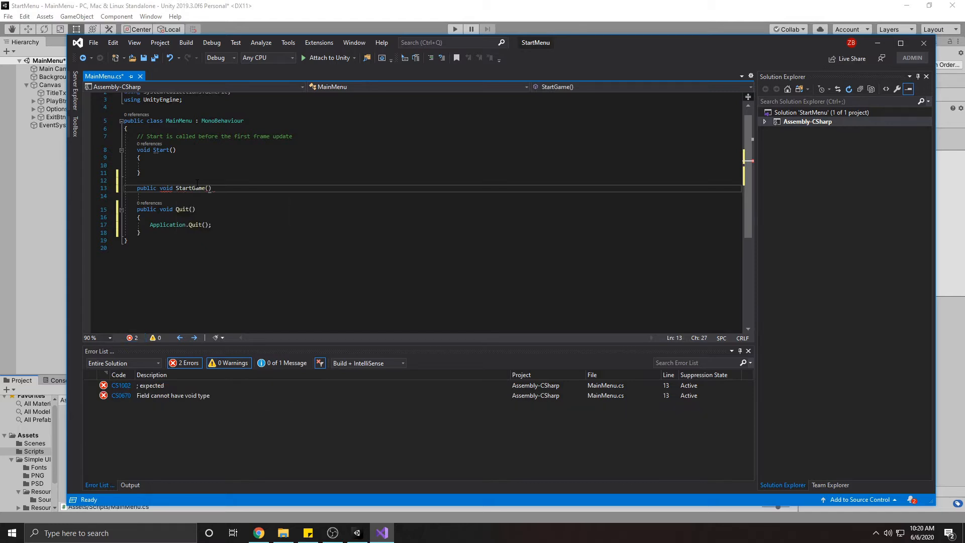
key(Return)
text({)
key(Return)
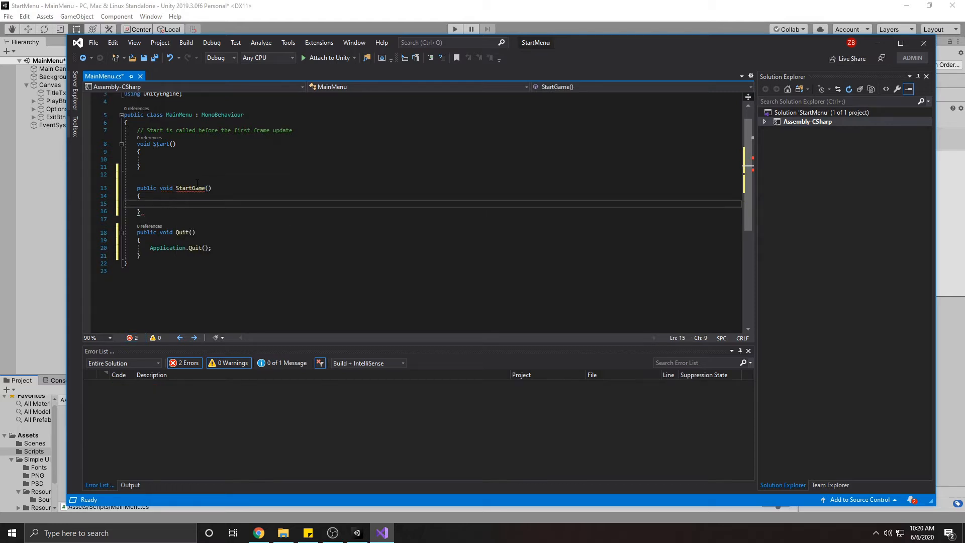
Call SceneManager.LoadScene(1); in the StartGame method, letting the UnityEngine.SceneManagement namespace be imported
text(Sce)
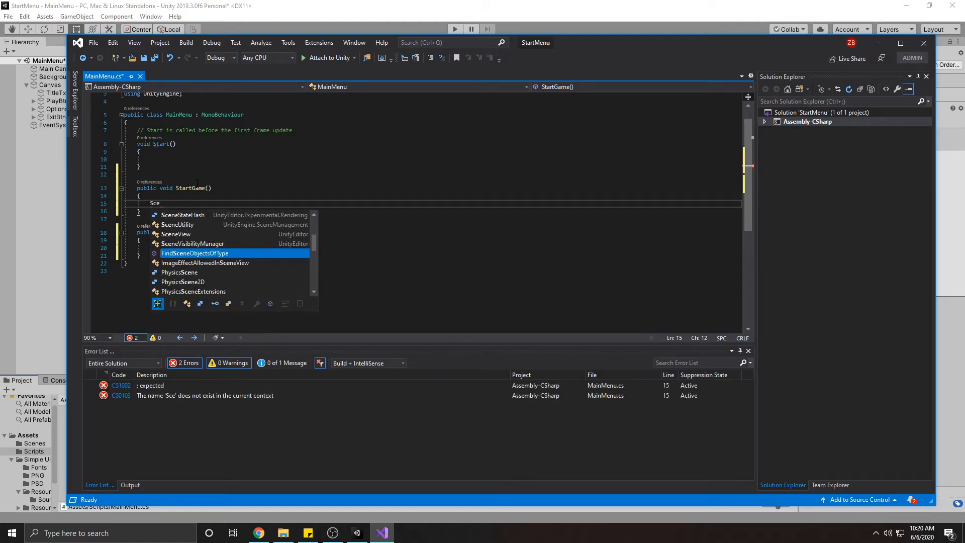
text(beM)
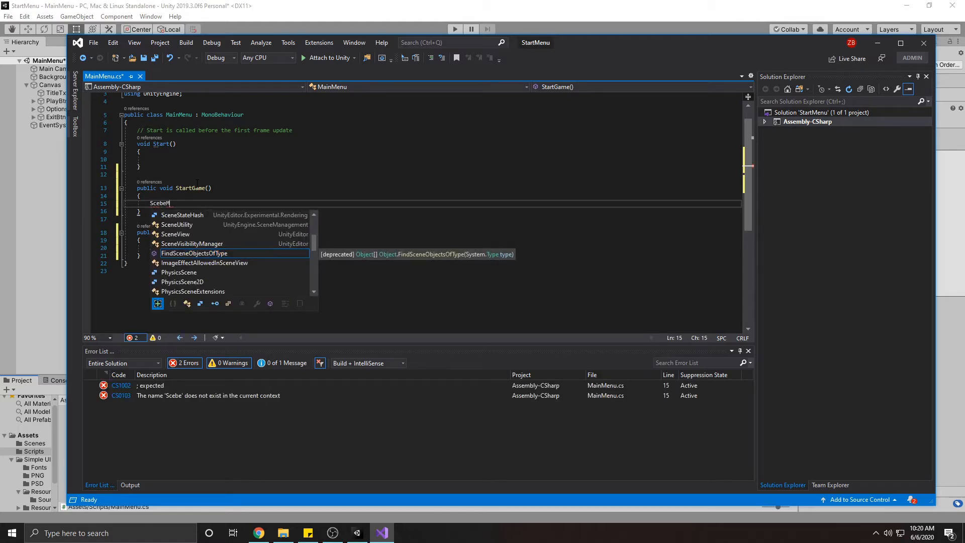
key(BackSpace)
key(BackSpace)
text(n)
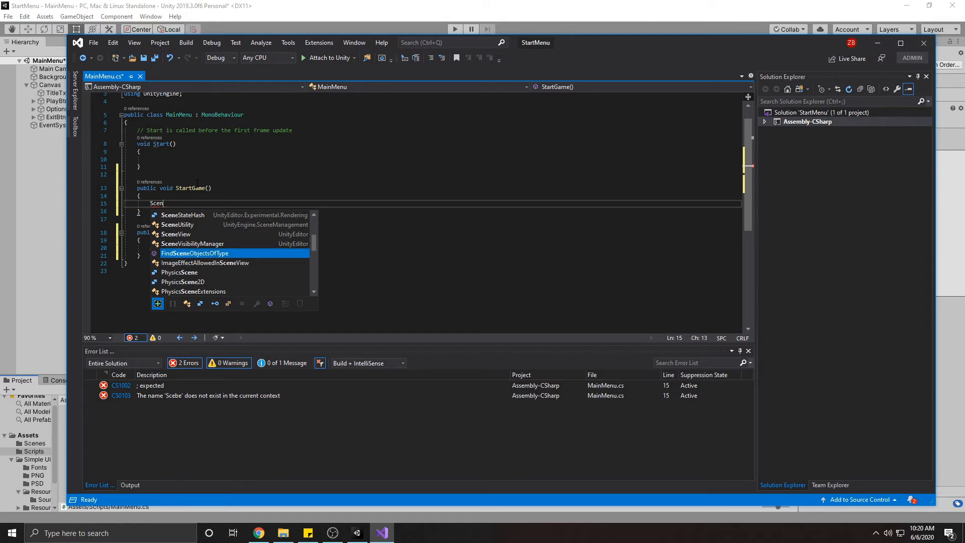
text(eMan)
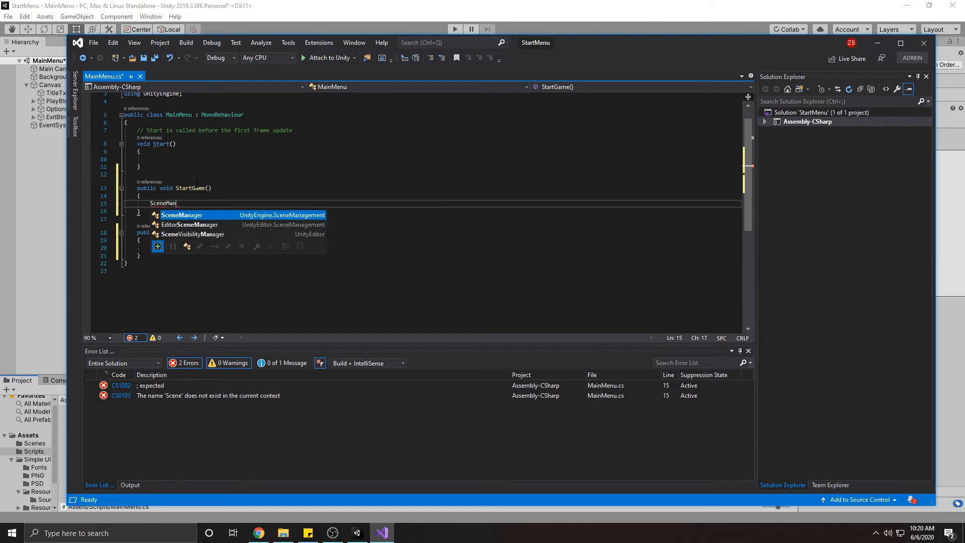
key(Tab)
text(.Lo)
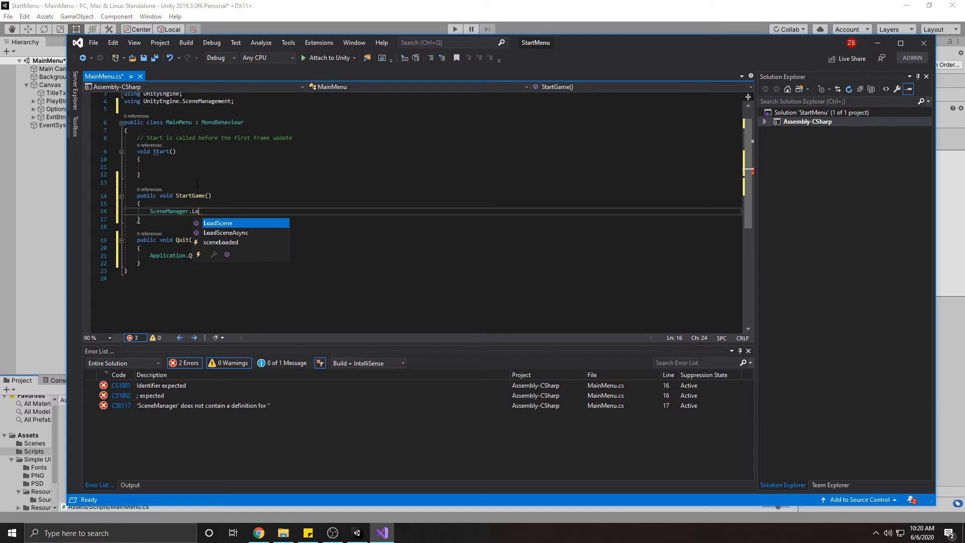
key(Tab)
text((1)
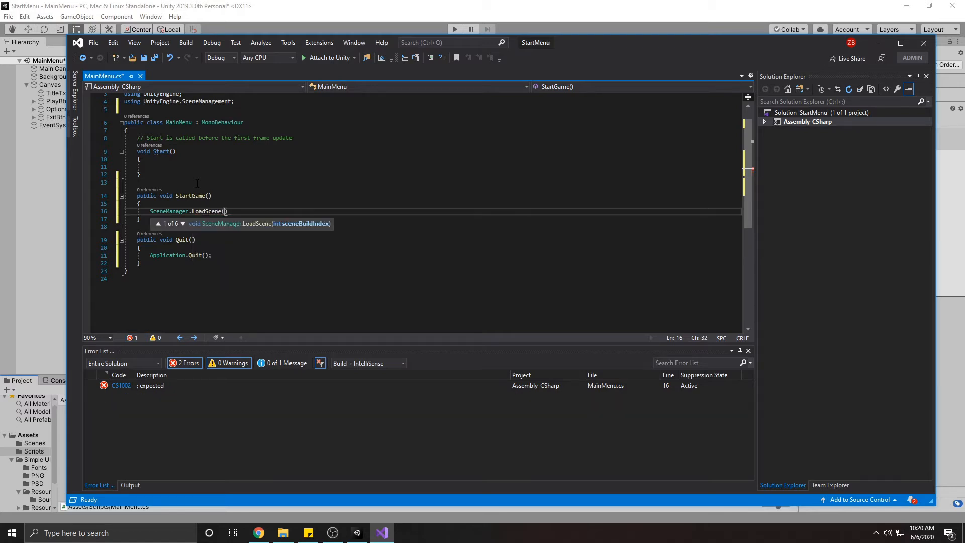
text();)
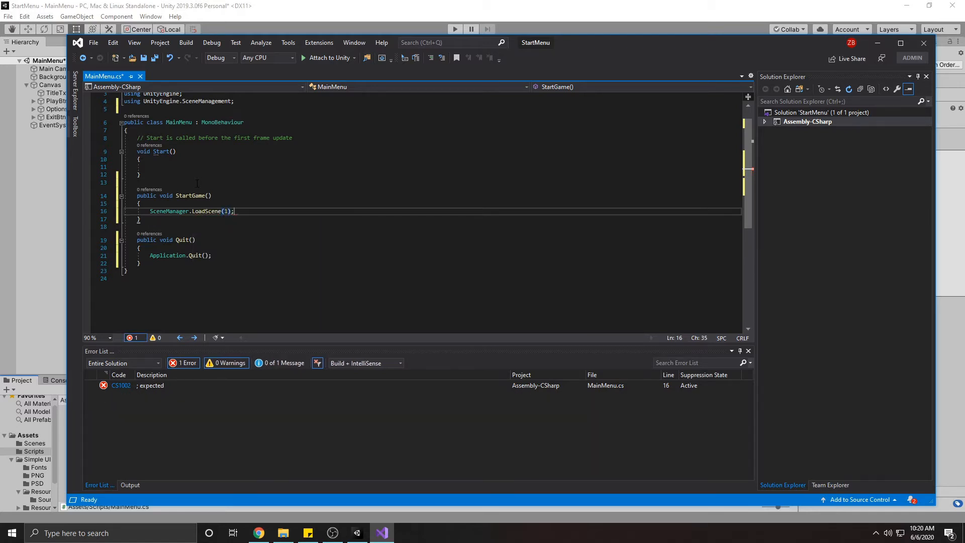
key(Left)
key(Left)
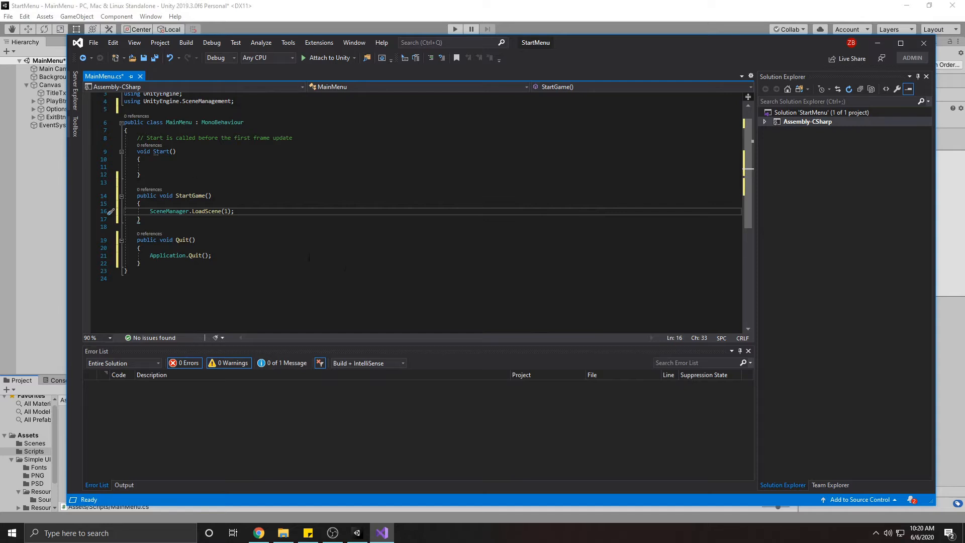
Save the MainMenu script and switch back to the Unity editor
key(shift+Up)
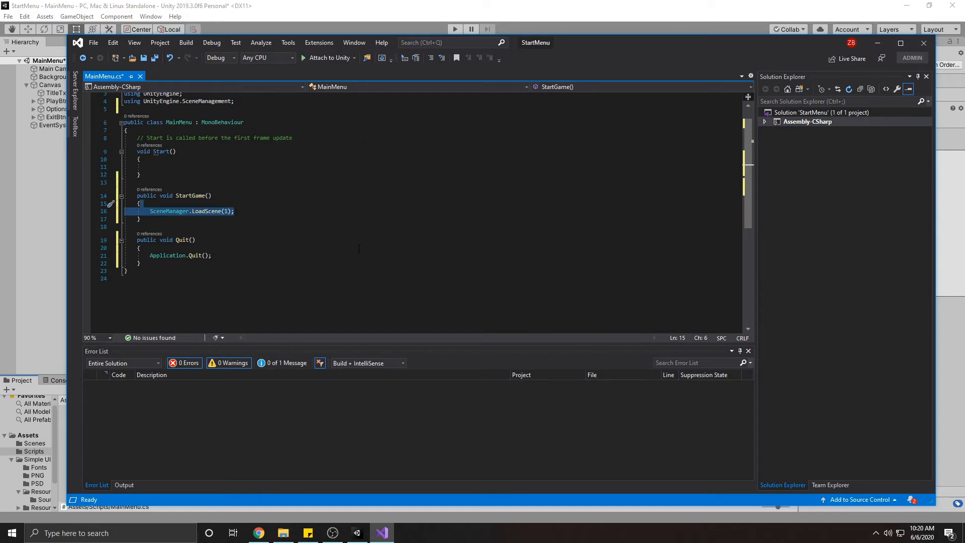
key(ctrl+s)
click(35, 219)
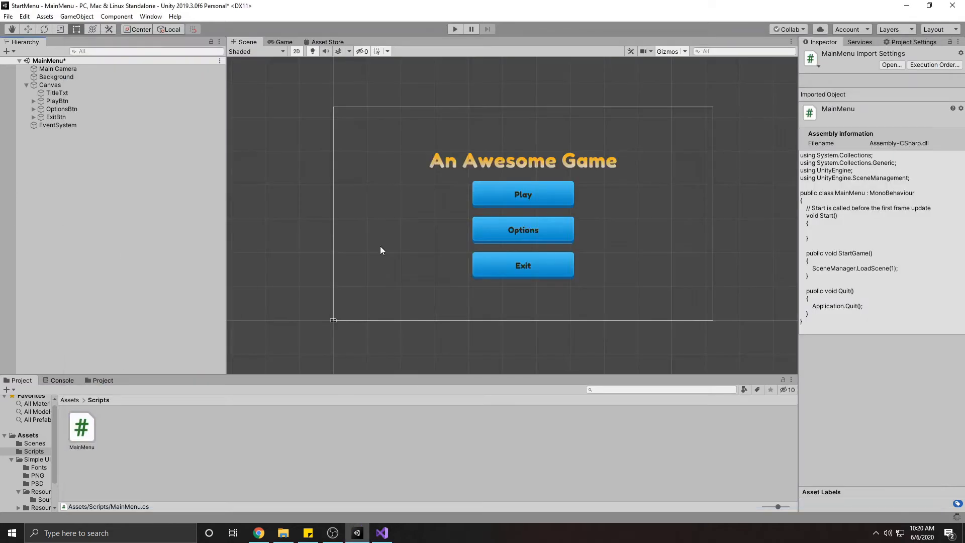
Add an On Click event to PlayBtn that targets the Canvas and calls MainMenu.StartGame
click(58, 101)
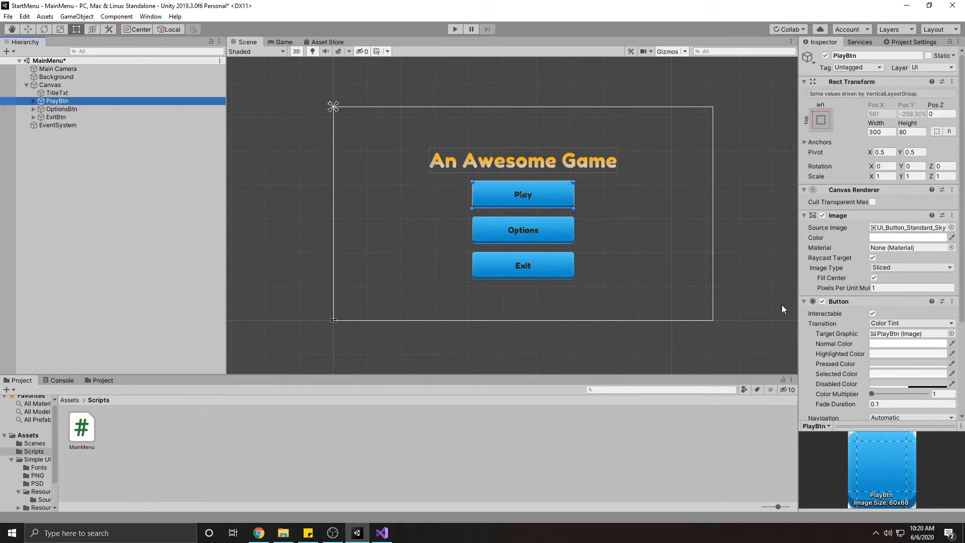
scroll(910, 335, down, 5)
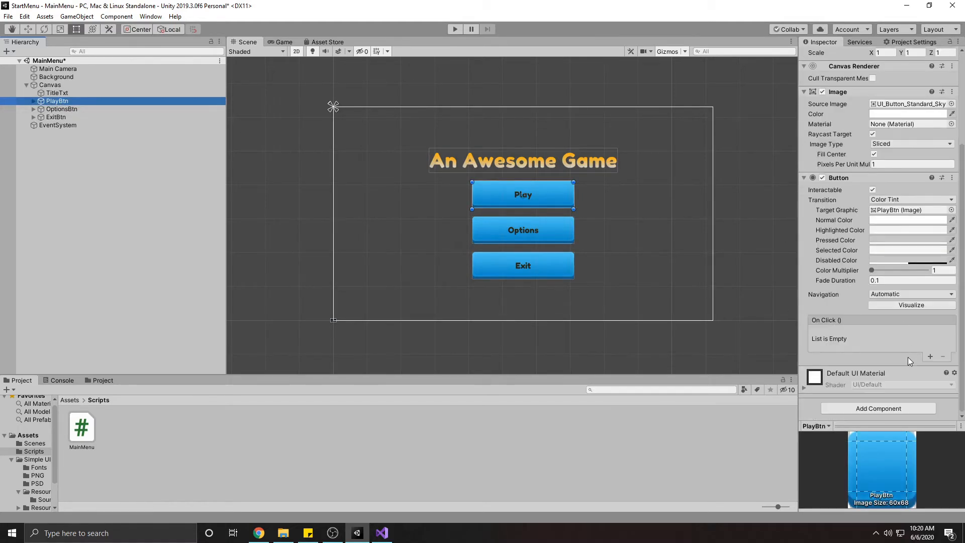
click(821, 321)
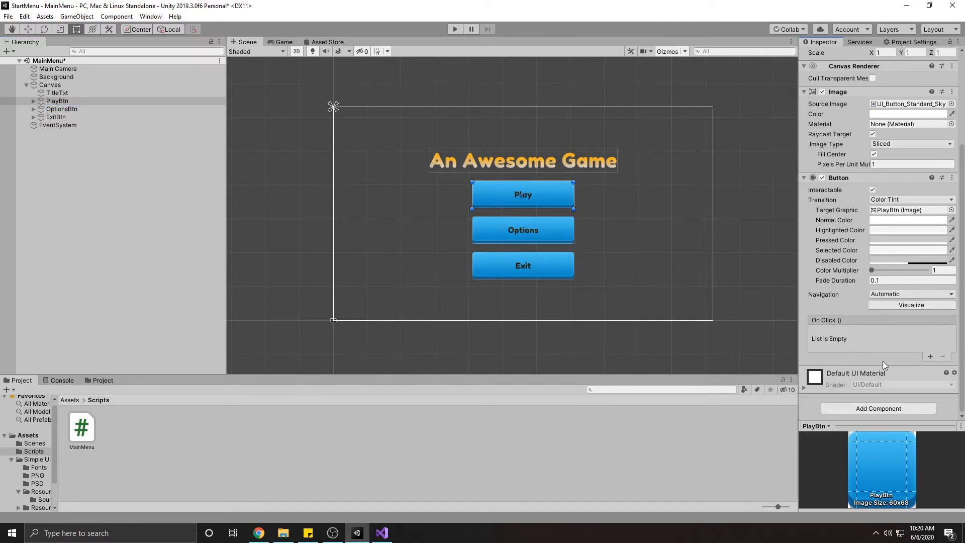
click(930, 356)
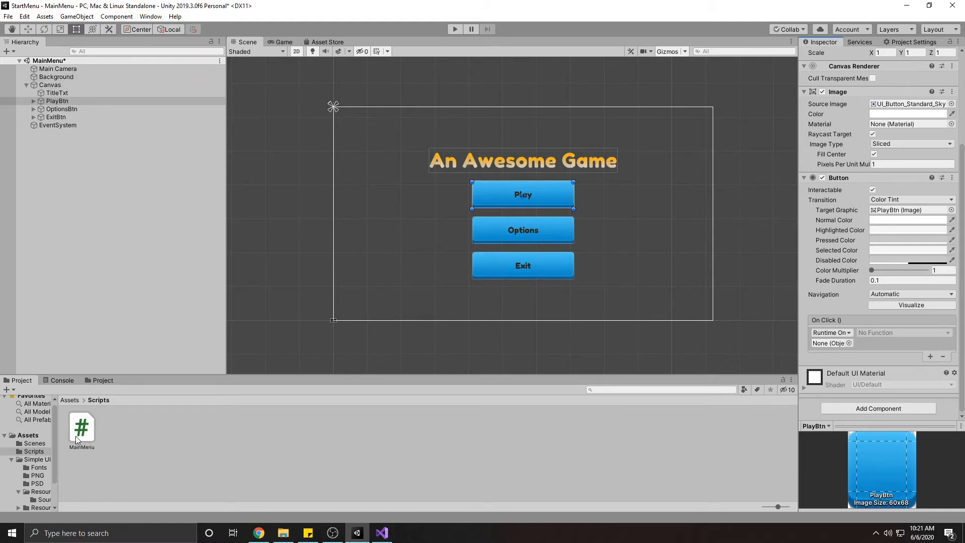
drag(83, 439, 822, 344)
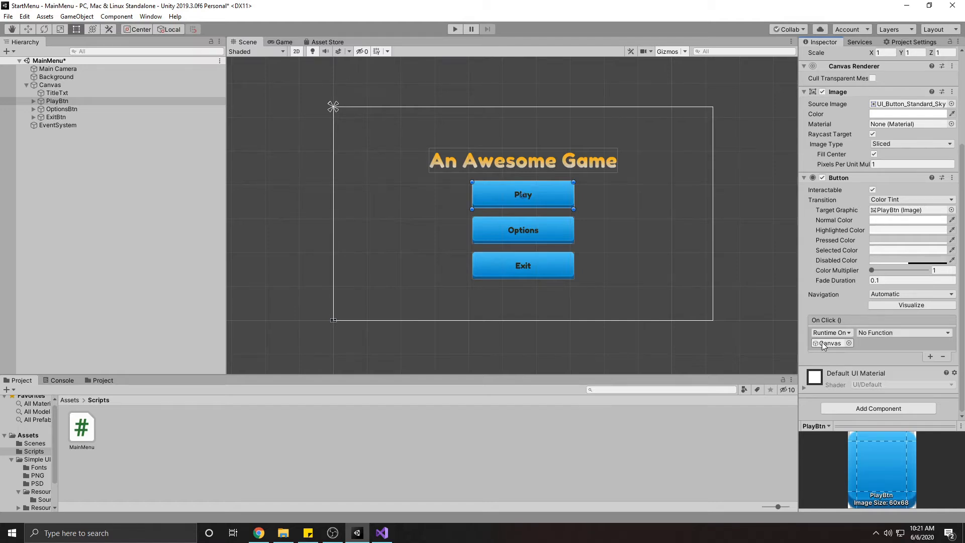
click(882, 333)
mouse_move(890, 427)
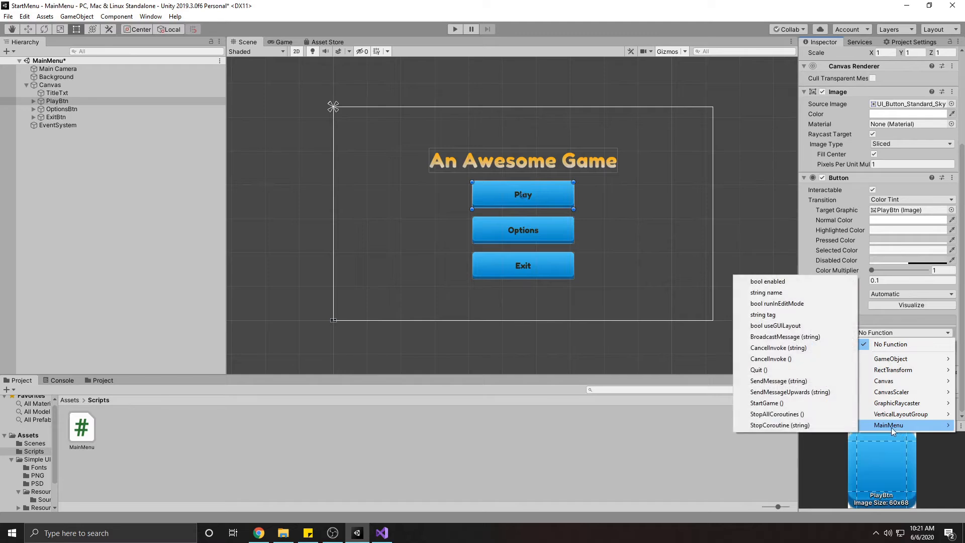
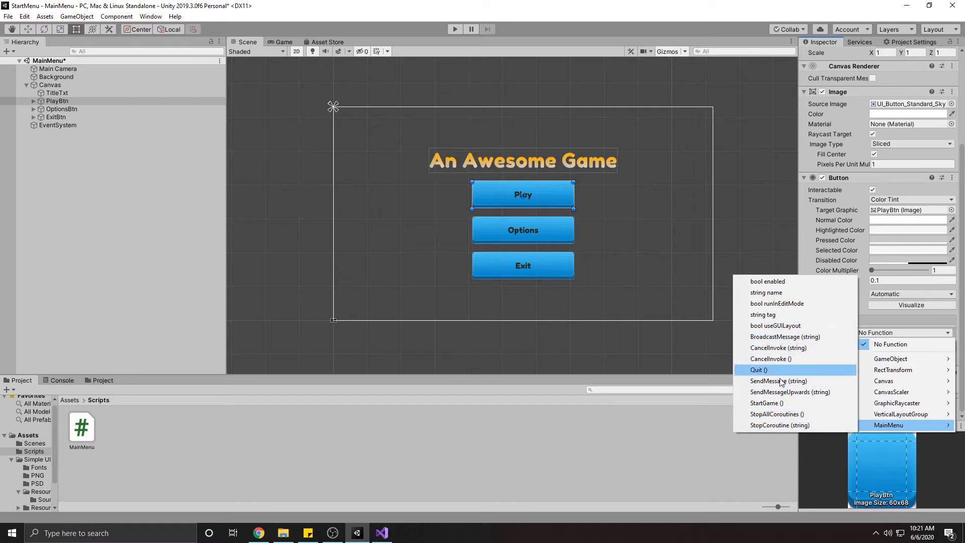
click(767, 403)
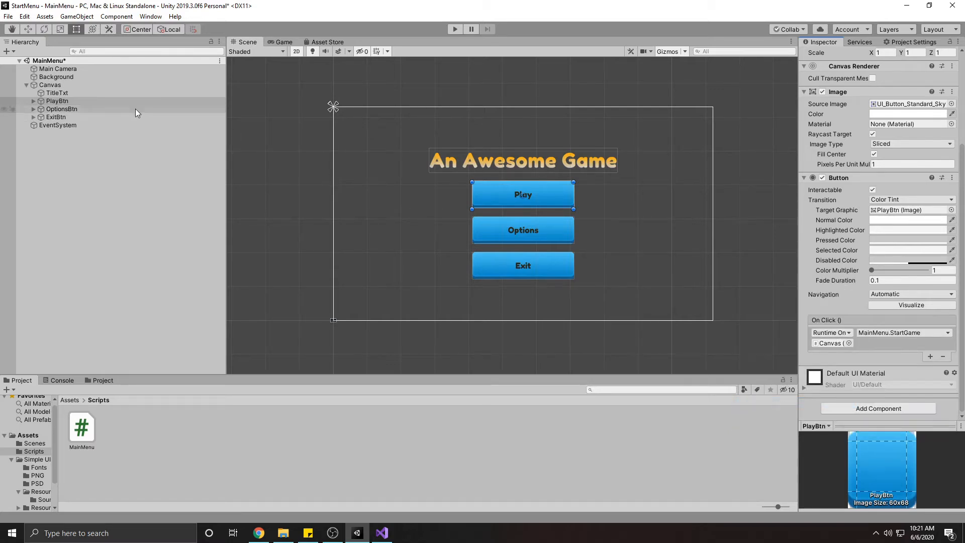
Add an On Click event to ExitBtn that targets the Canvas and calls MainMenu.Quit
click(76, 117)
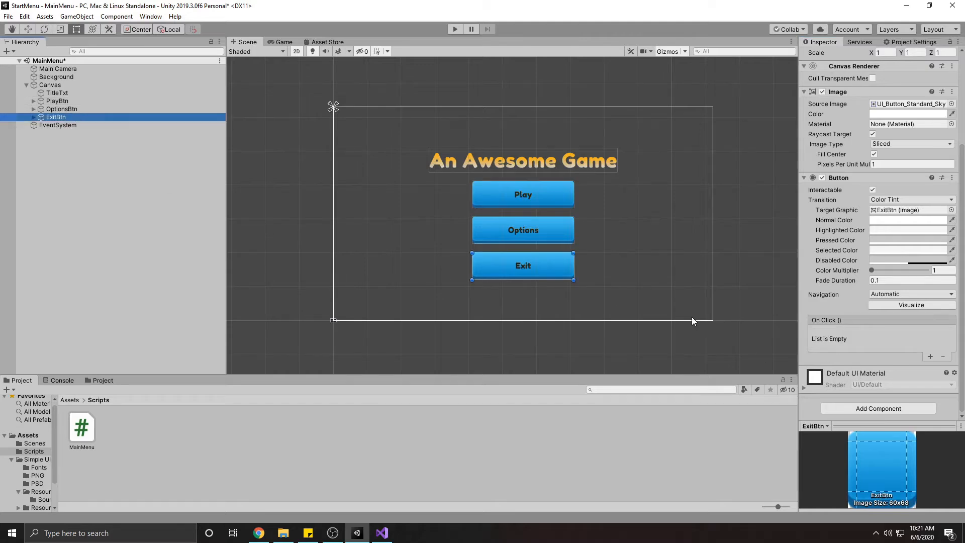
click(923, 355)
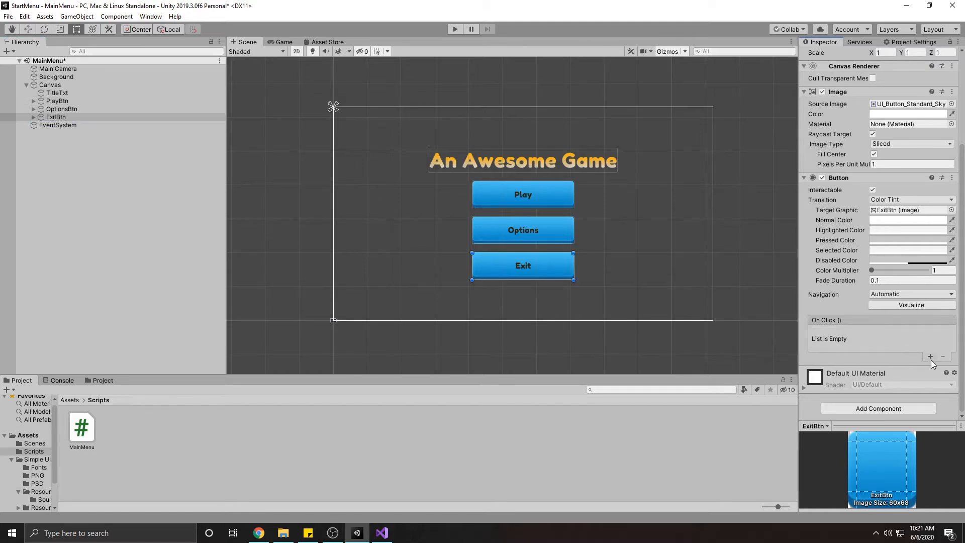
click(929, 356)
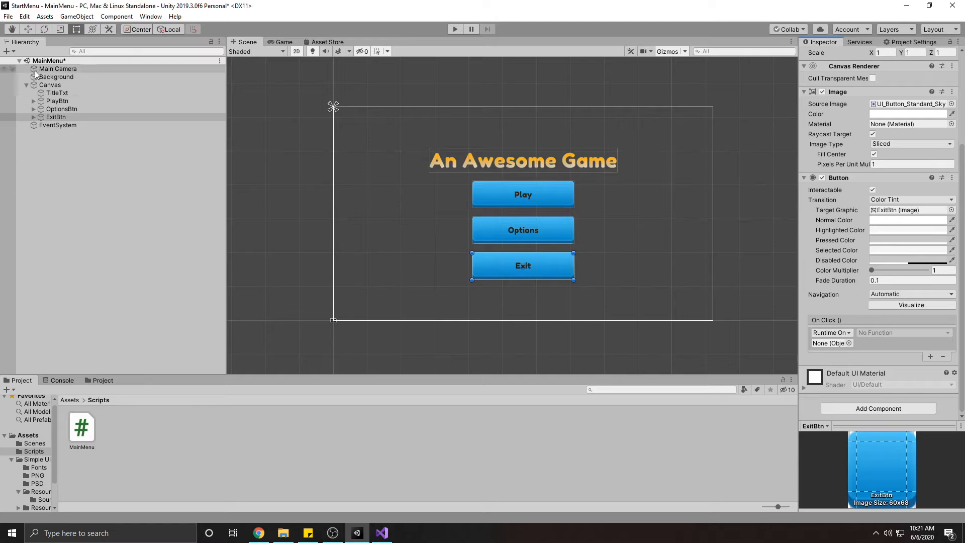
drag(49, 85, 829, 342)
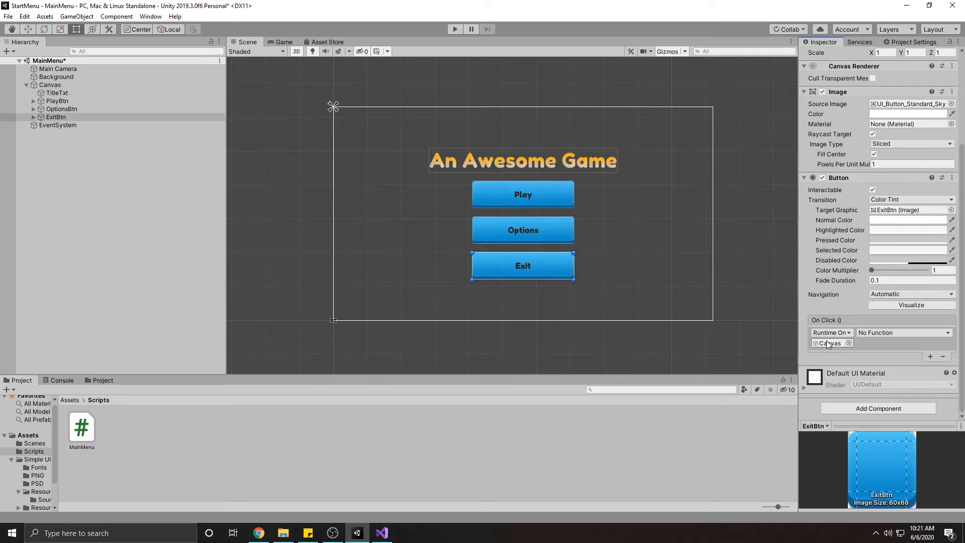
click(885, 334)
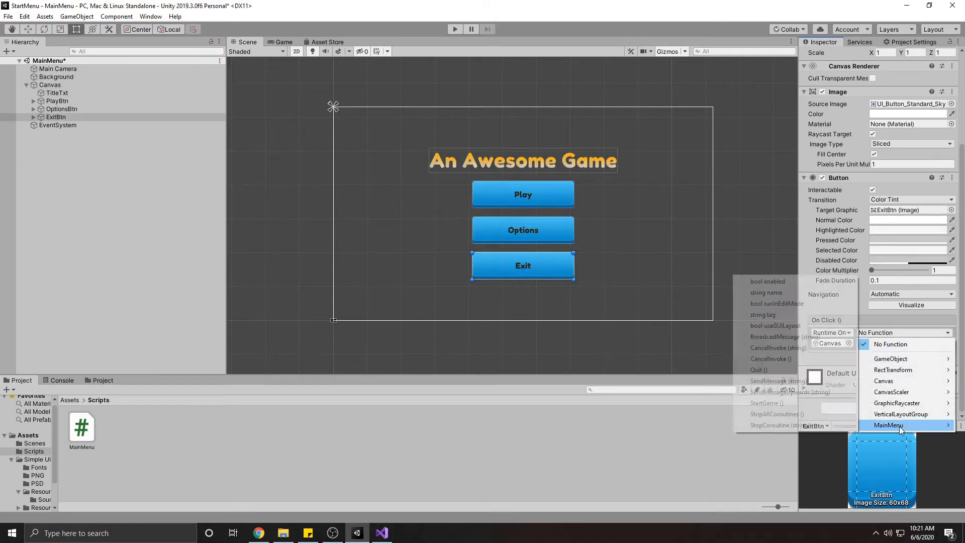
click(758, 370)
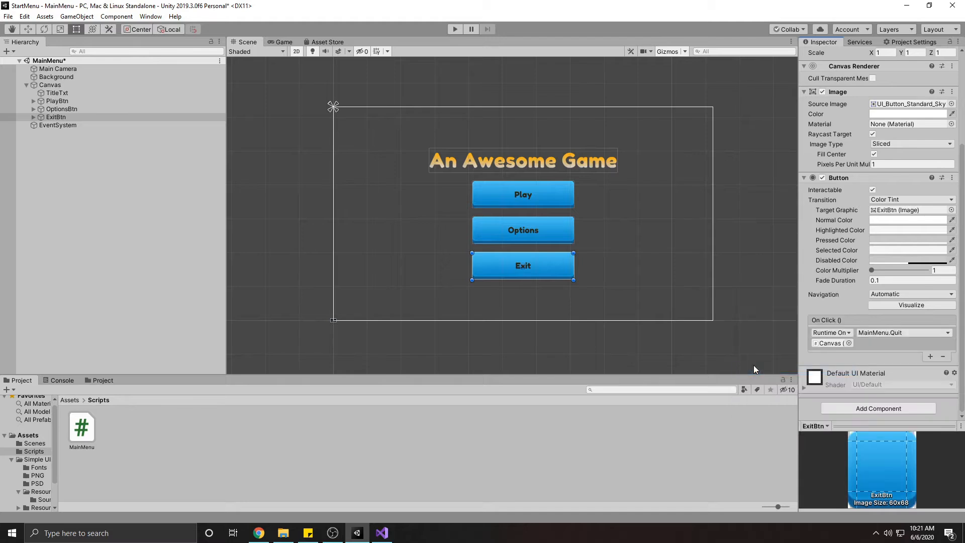
click(319, 353)
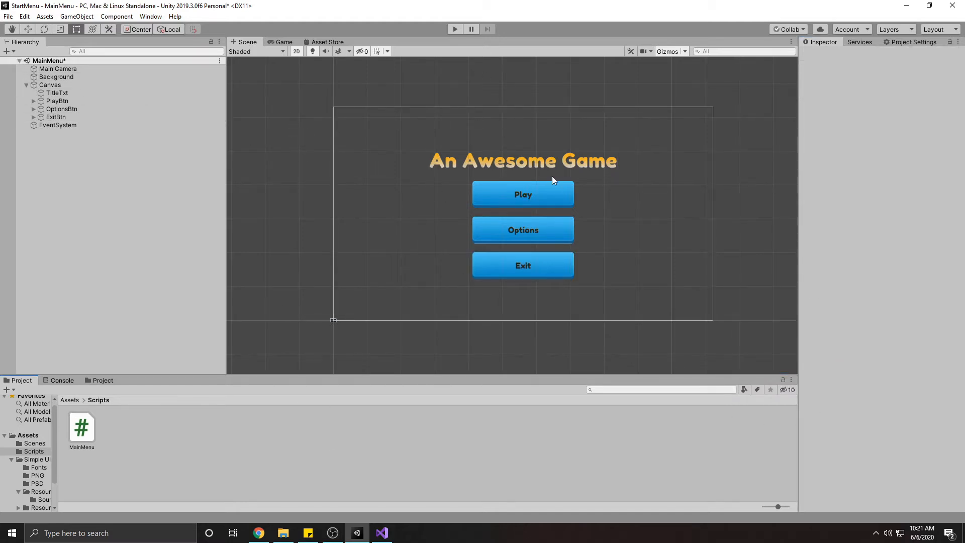
Add the open MainMenu scene to the build settings and order it before SampleScene, at index 0
click(9, 16)
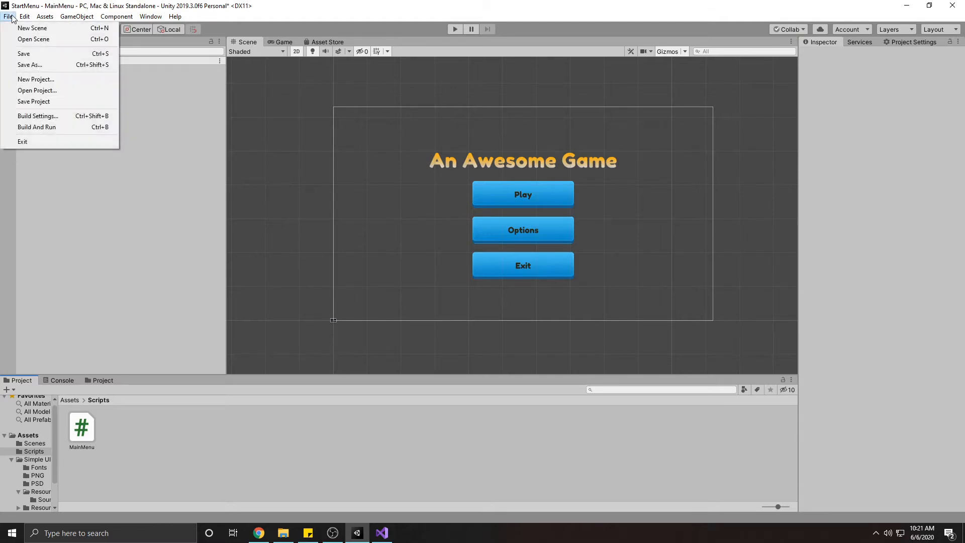
click(46, 116)
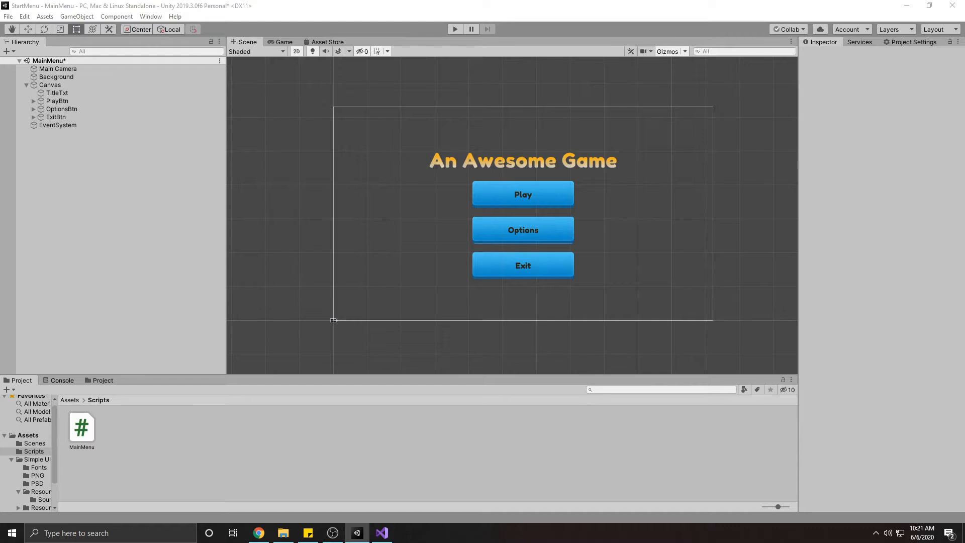
key(ctrl+shift+b)
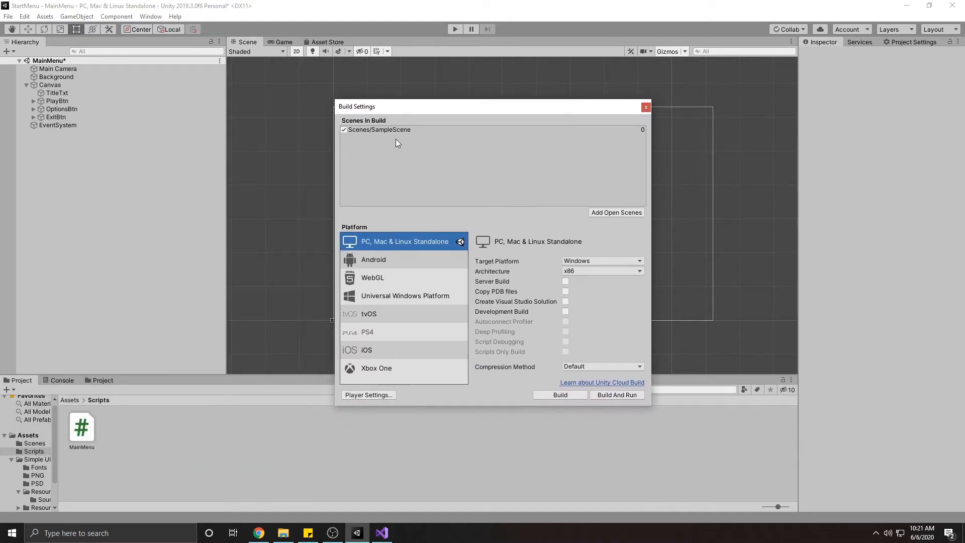
click(387, 129)
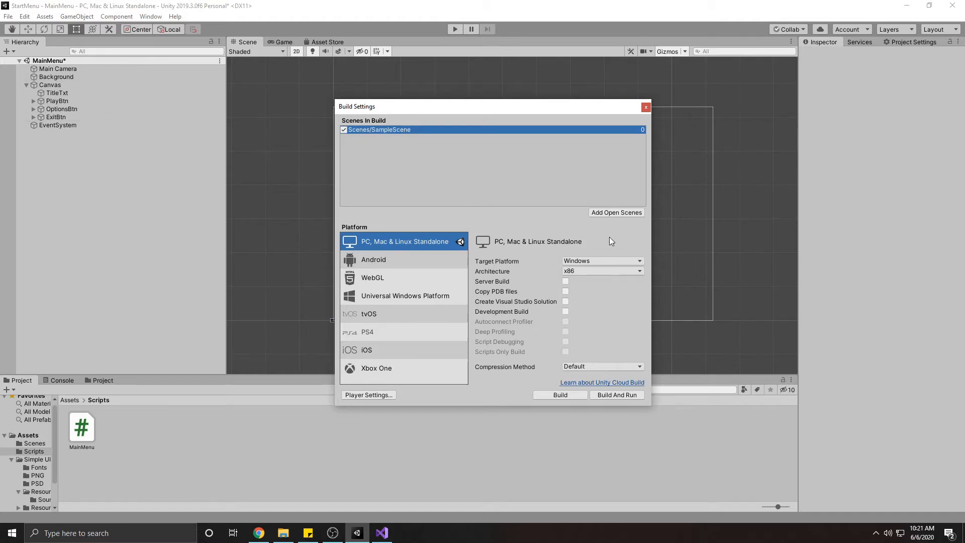
click(616, 212)
drag(367, 130, 378, 142)
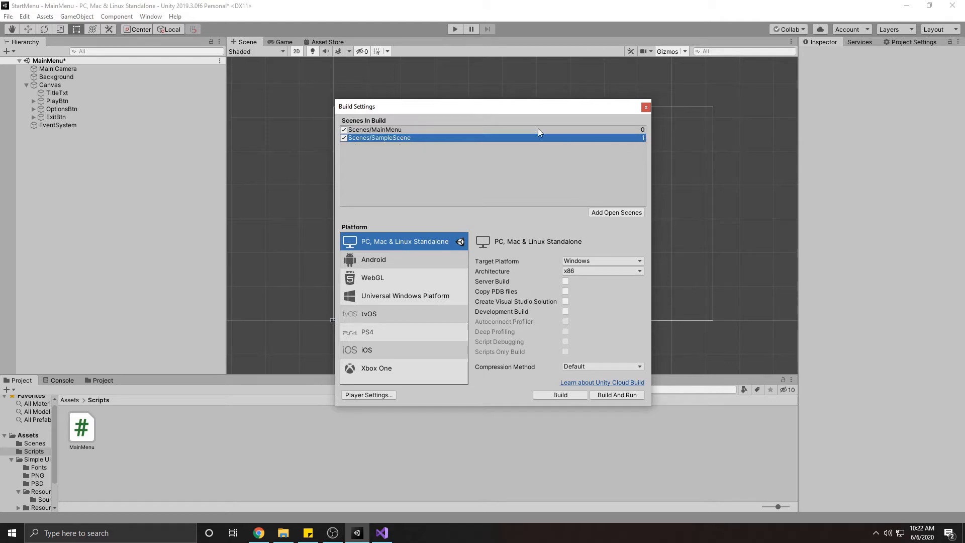
click(369, 131)
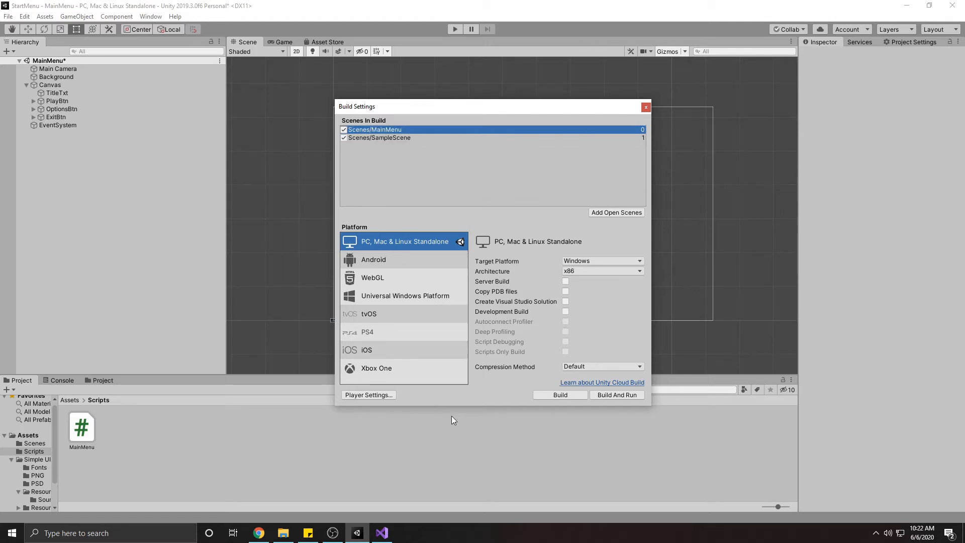
click(646, 107)
Run the scene in play mode, test the Play button and stop the run
click(455, 29)
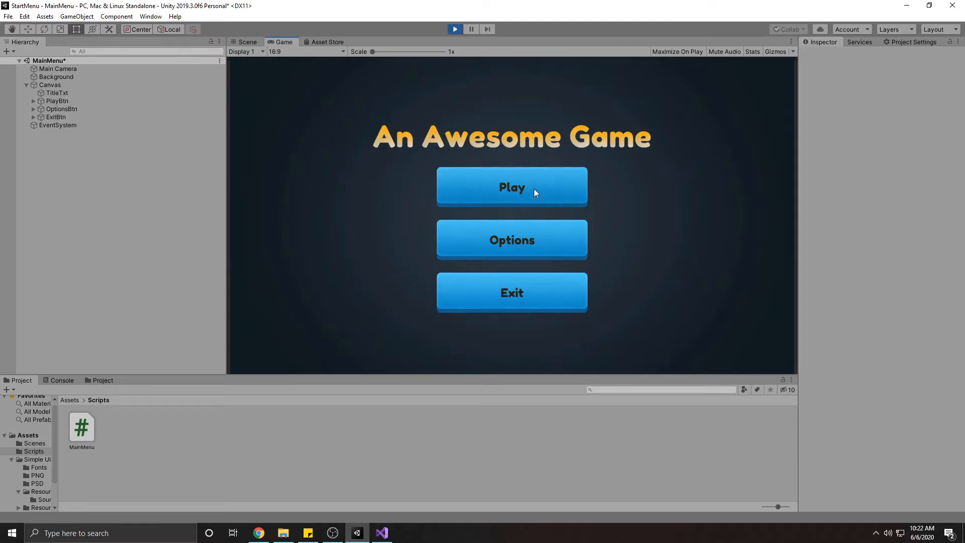
click(534, 188)
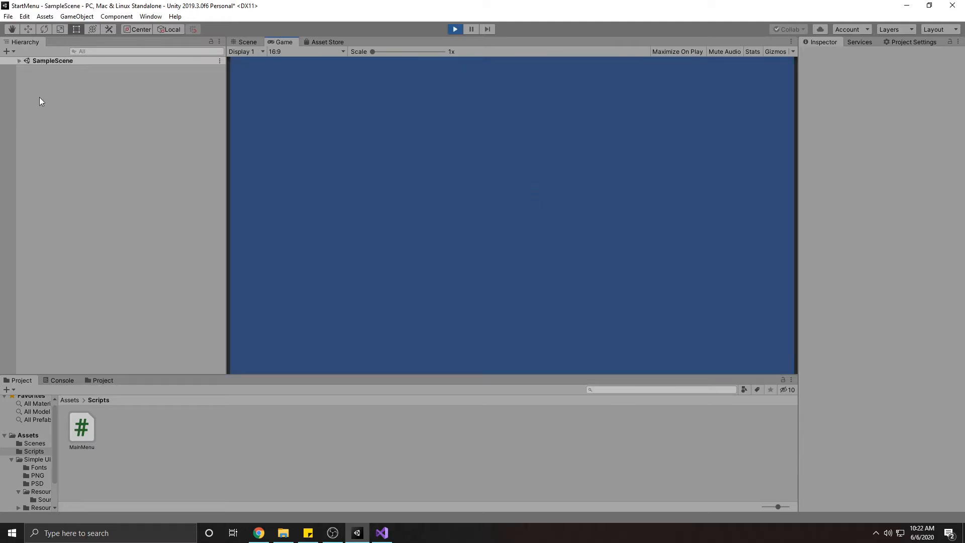
click(40, 97)
click(455, 31)
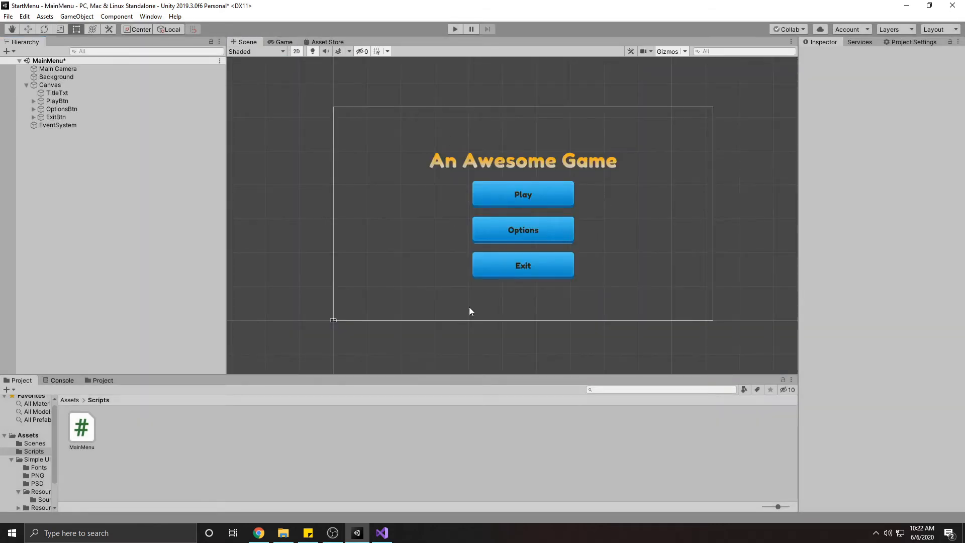
Run the scene again to test the Exit button, view the build settings' run options, and stop play mode
click(462, 29)
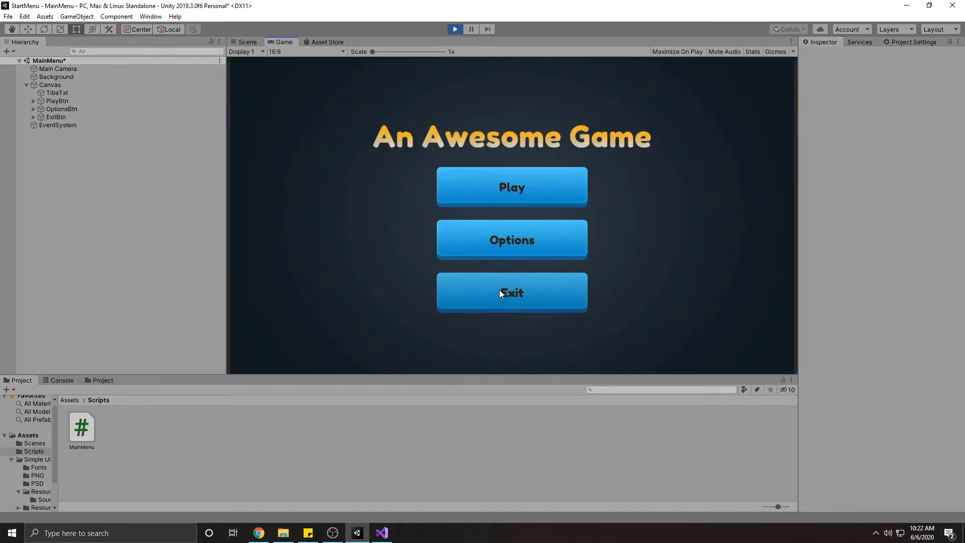
click(499, 291)
click(8, 16)
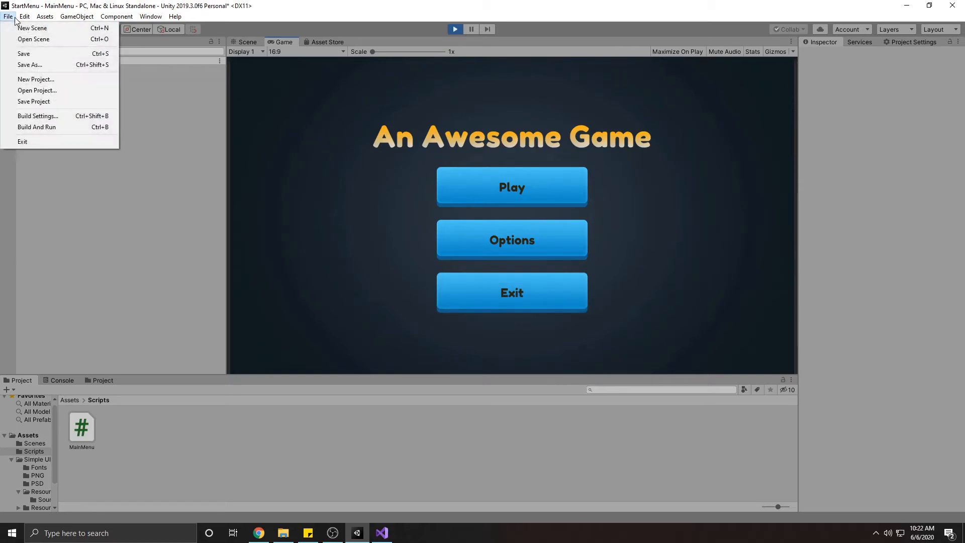
click(38, 116)
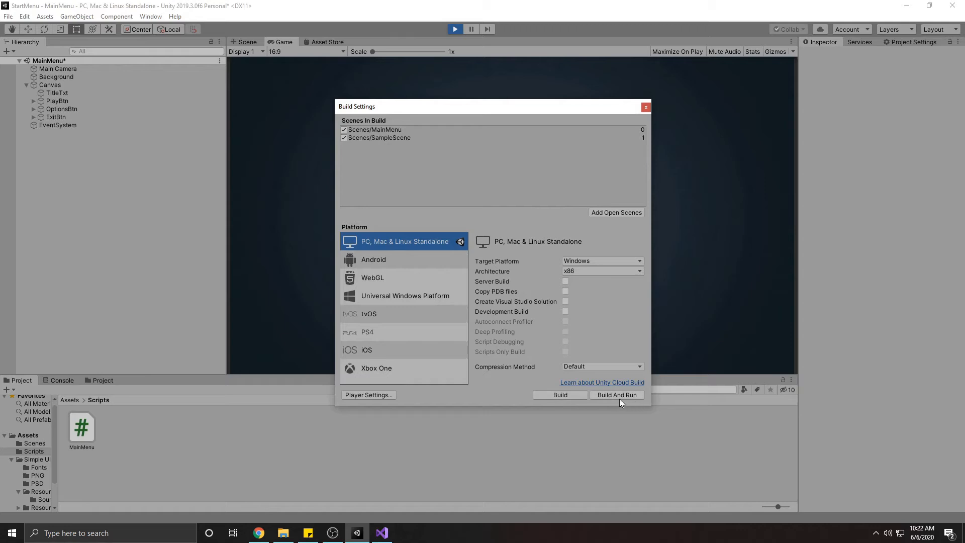
click(646, 107)
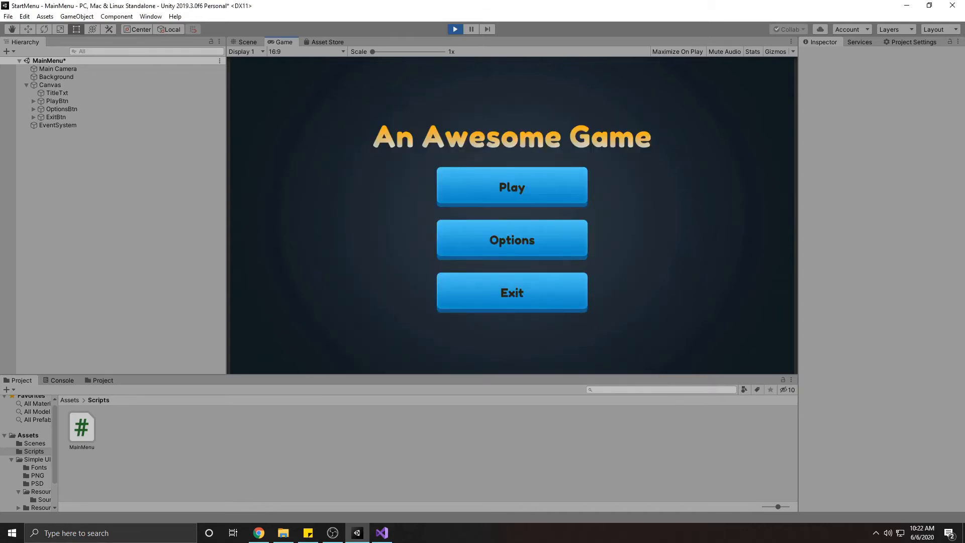
click(455, 29)
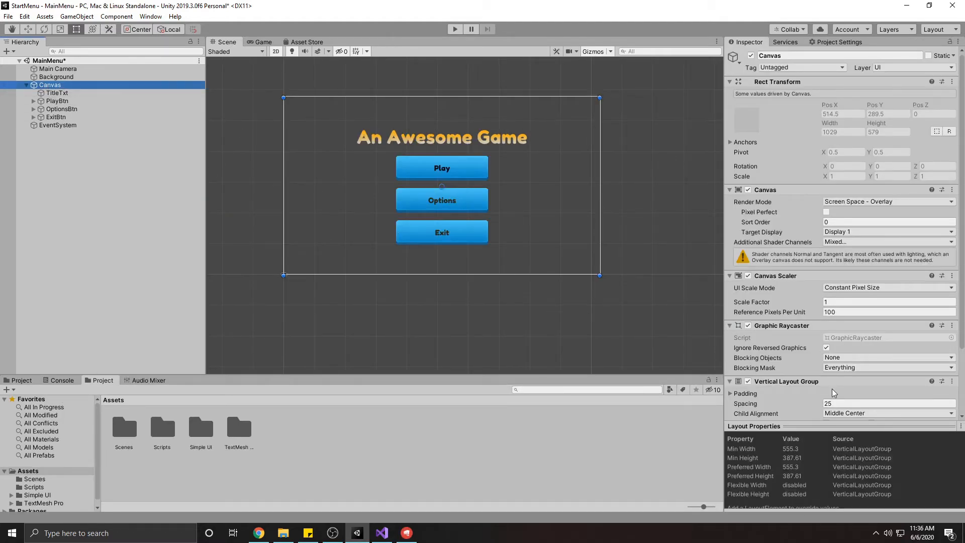
Remove the Vertical Layout Group component from the Canvas and add a UI Panel as the Canvas's first child
click(952, 382)
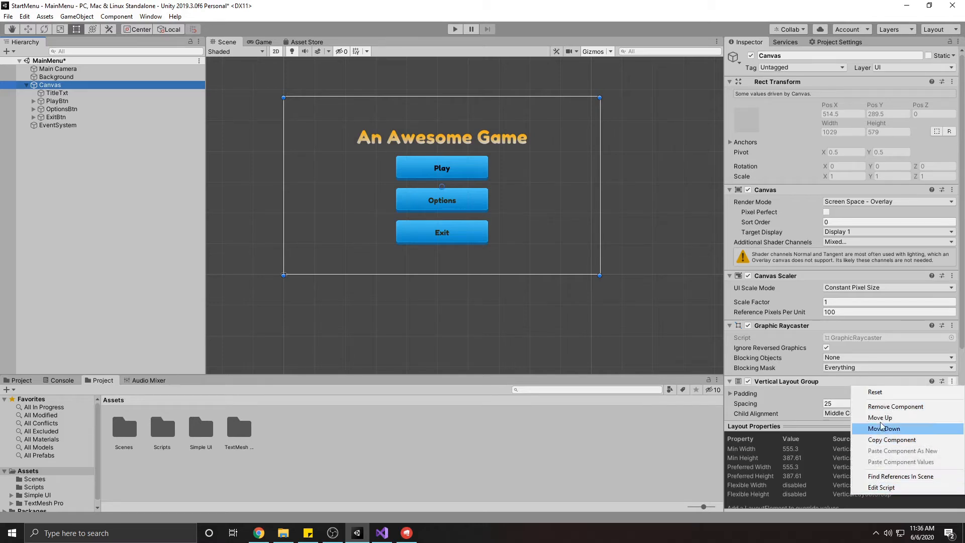
click(895, 406)
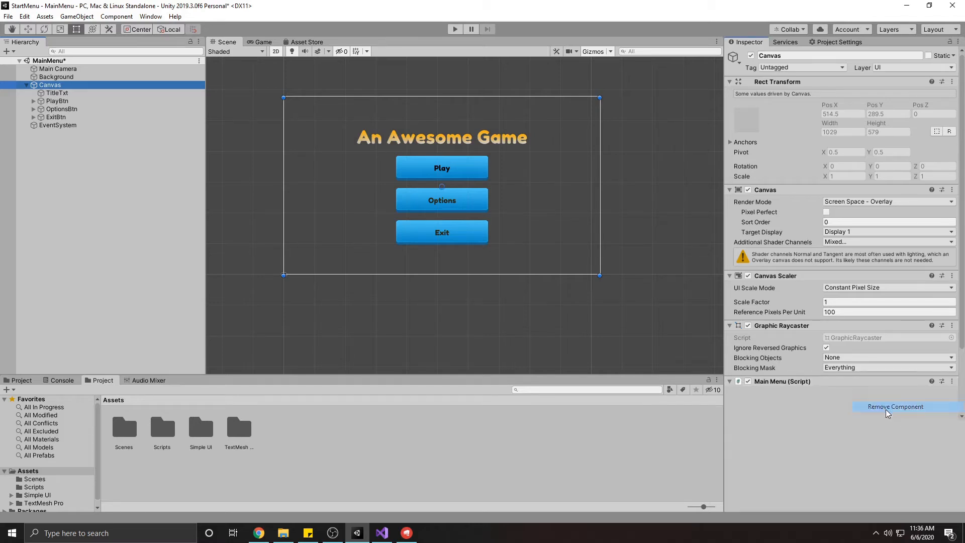
right_click(51, 85)
mouse_move(80, 261)
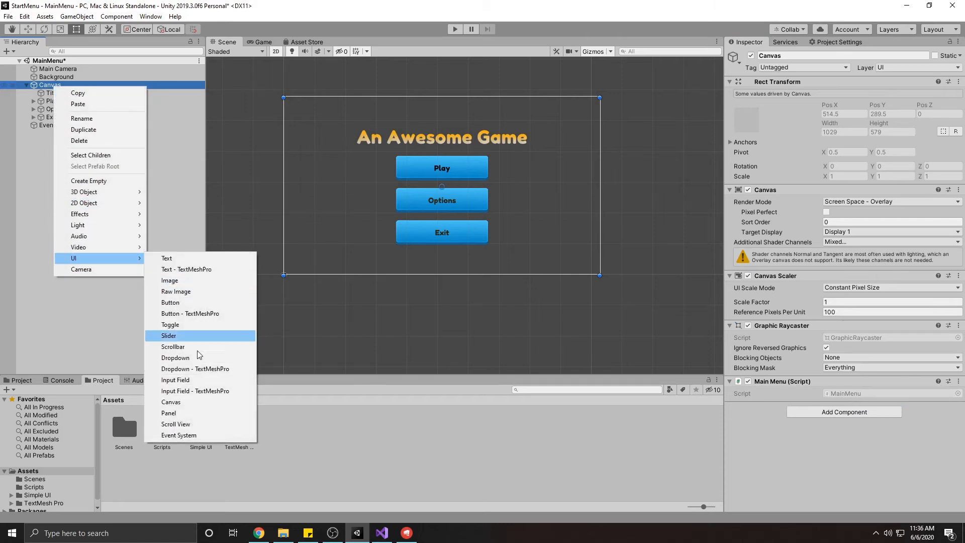
click(186, 413)
drag(91, 124, 48, 93)
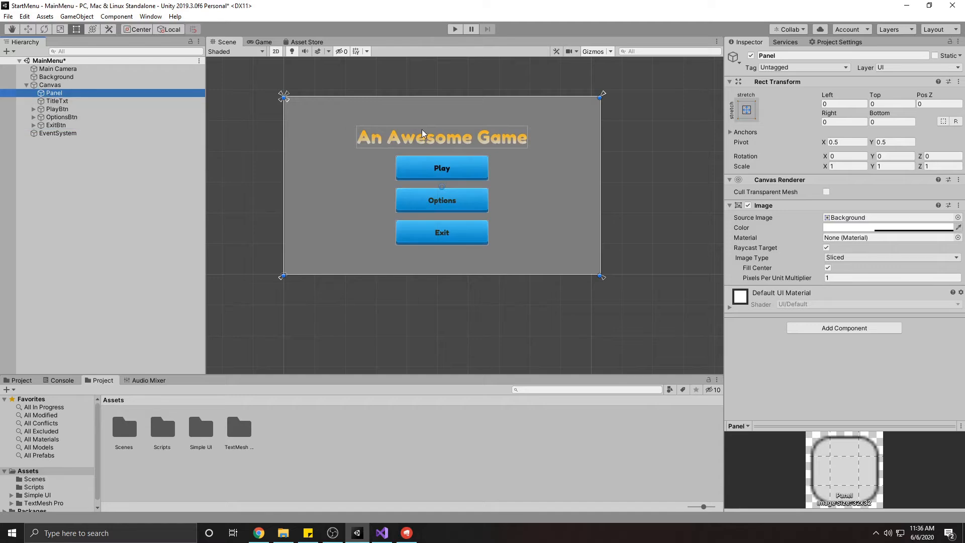
Rename the new panel as MainMenuPanel
click(796, 57)
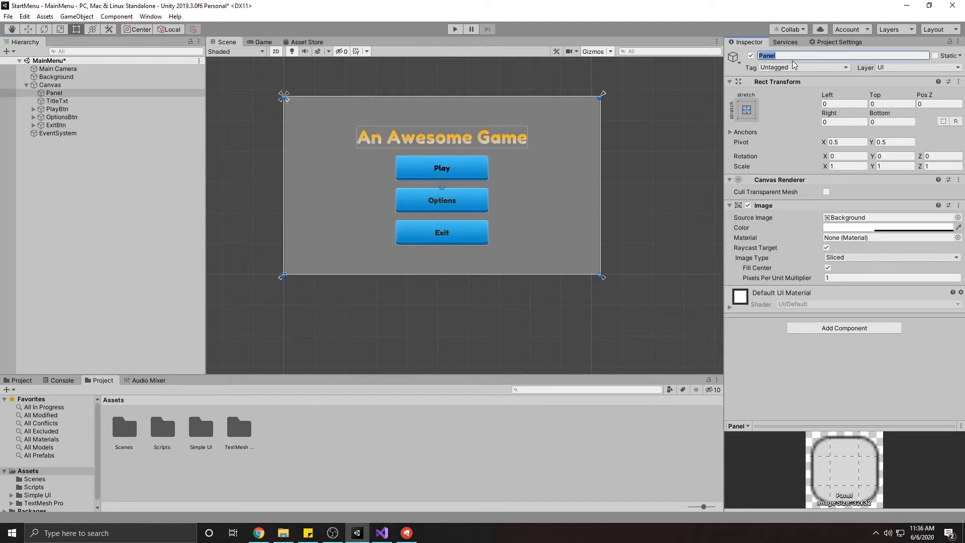
text(MainMenuPanel)
key(Return)
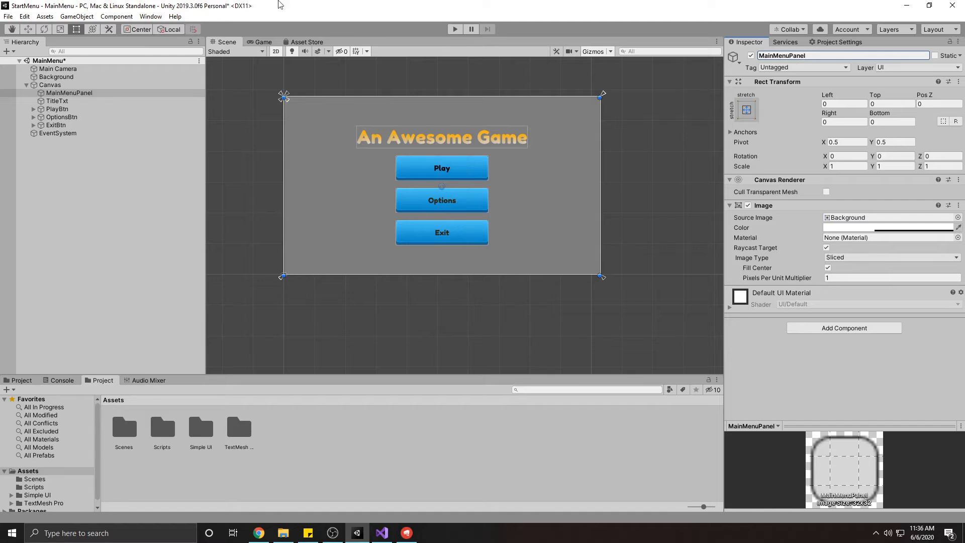
Make TitleTxt, PlayBtn, OptionsBtn and ExitBtn children of MainMenuPanel
click(57, 101)
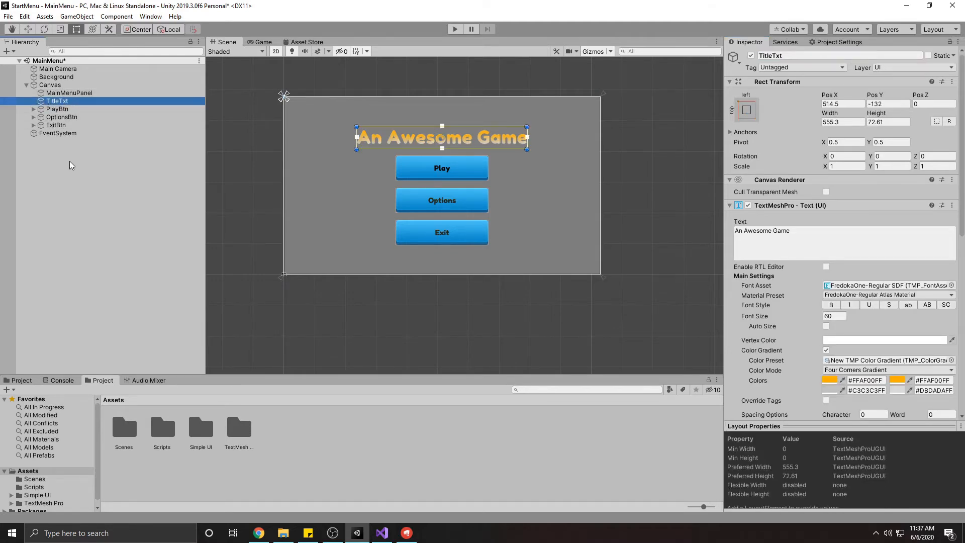
shift+click(49, 125)
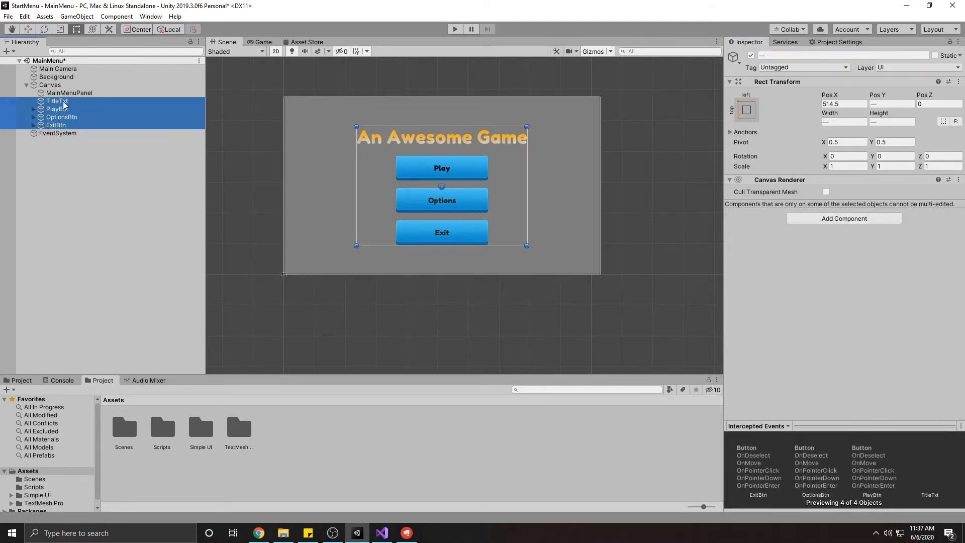
drag(59, 113, 70, 97)
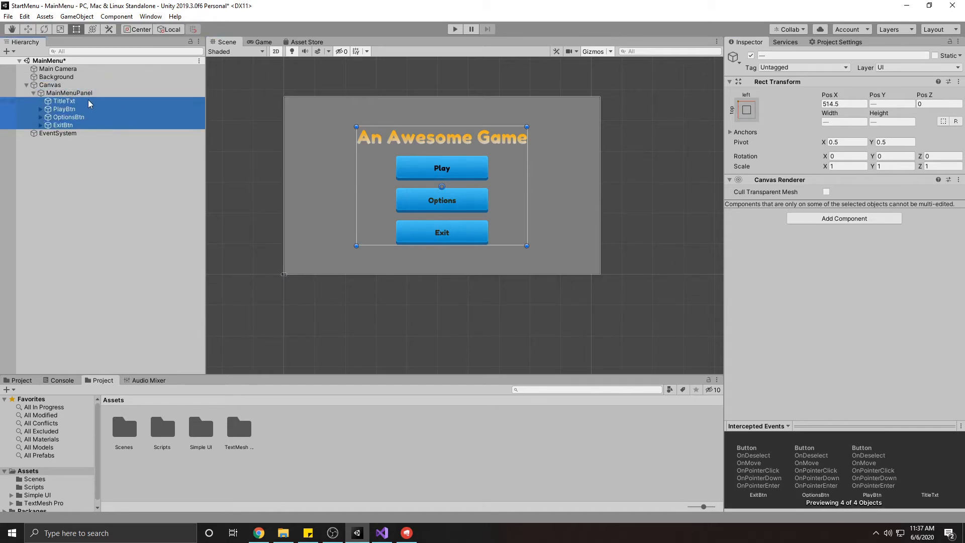
Make MainMenuPanel's image fully transparent by setting its color alpha to 0, and collapse the panel in the hierarchy
click(59, 96)
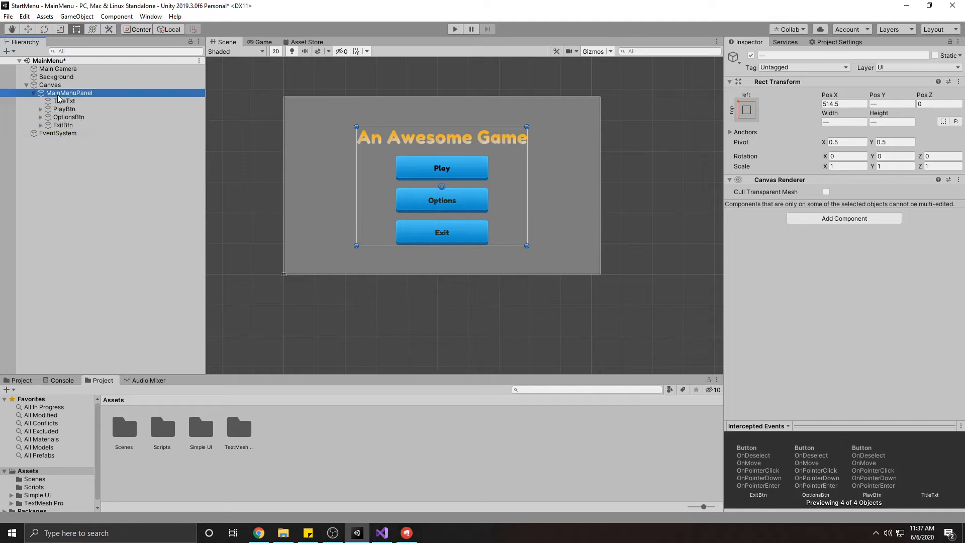
click(845, 229)
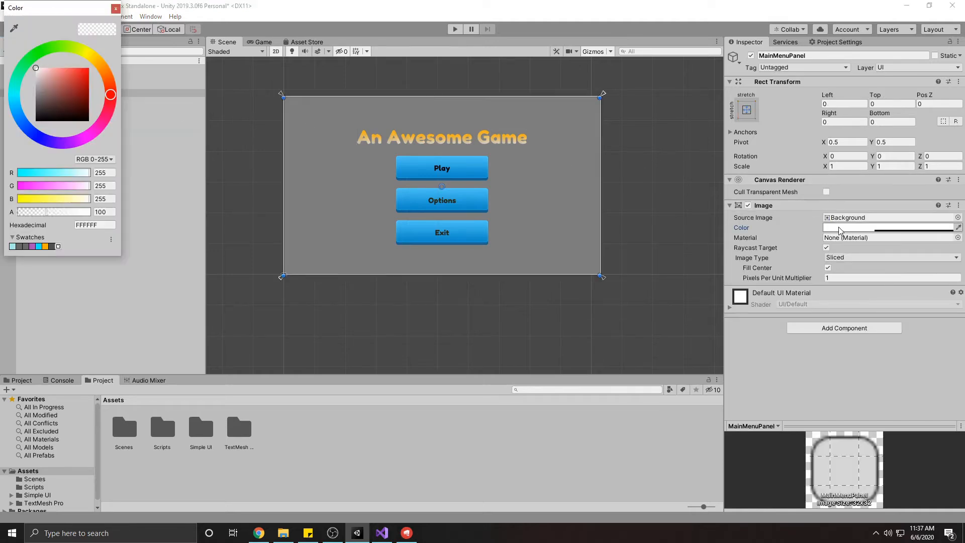
drag(49, 213, 1, 214)
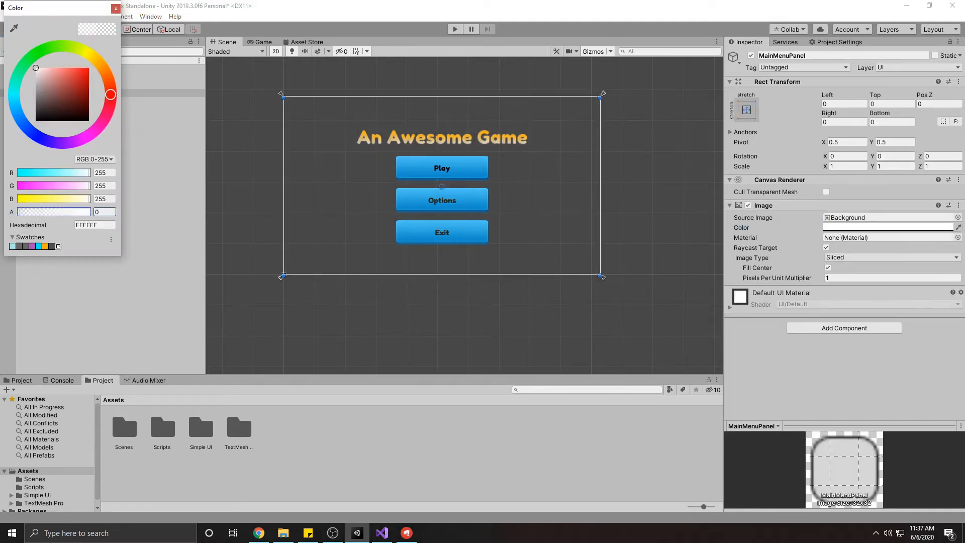
click(116, 9)
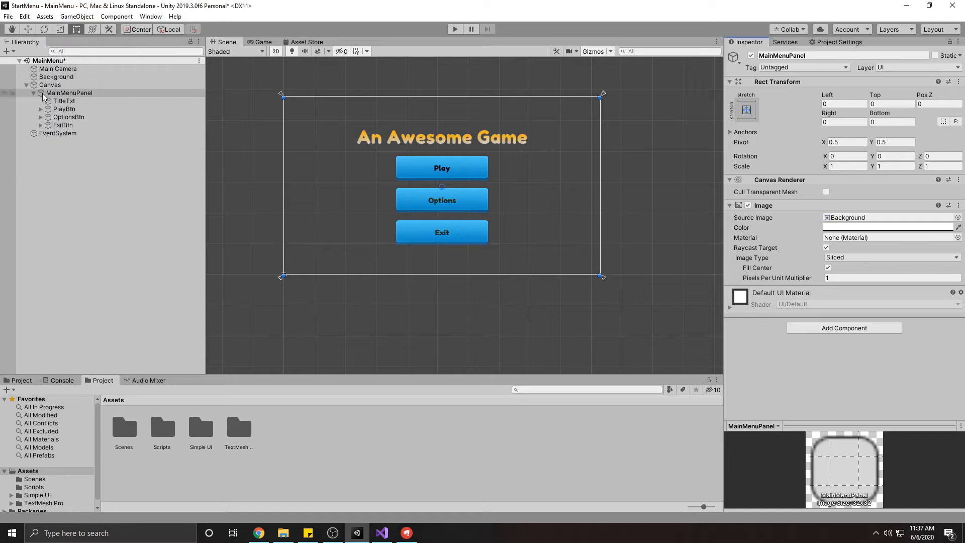
click(69, 93)
click(34, 93)
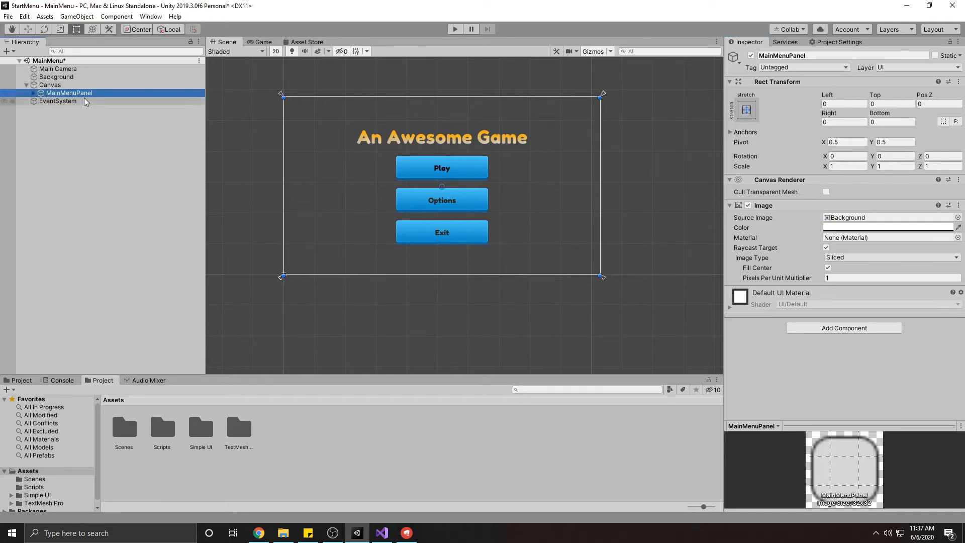
Add a second UI Panel under the Canvas and name it OptionsPanel
right_click(52, 85)
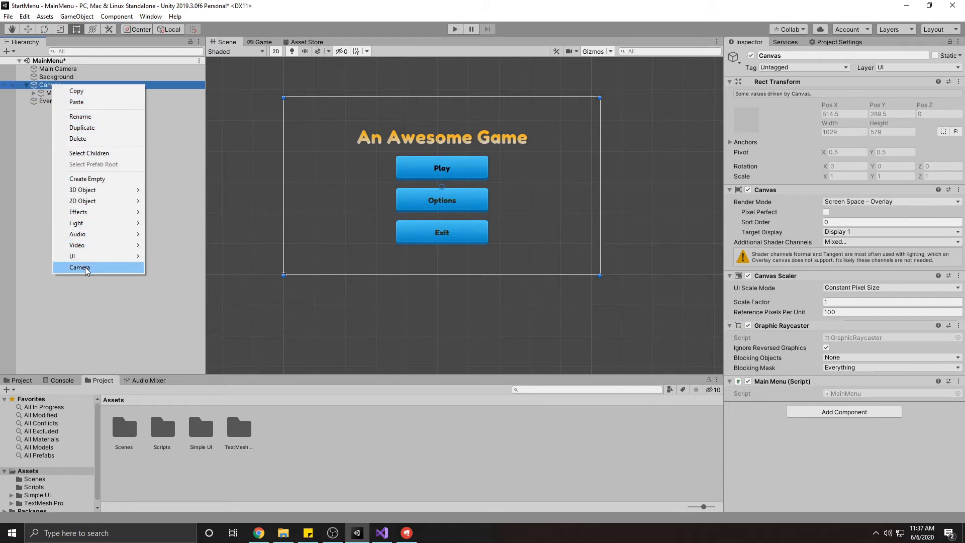
mouse_move(92, 259)
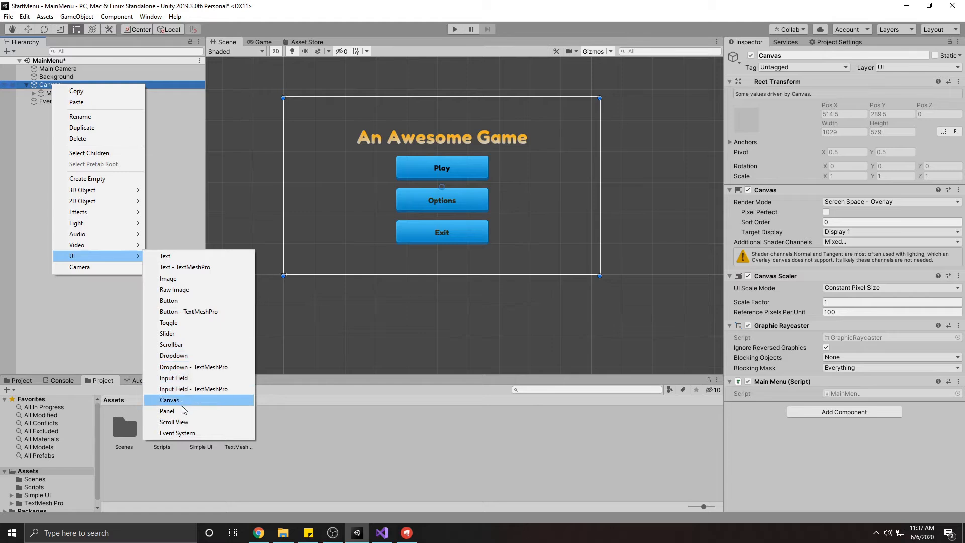
click(180, 409)
click(835, 56)
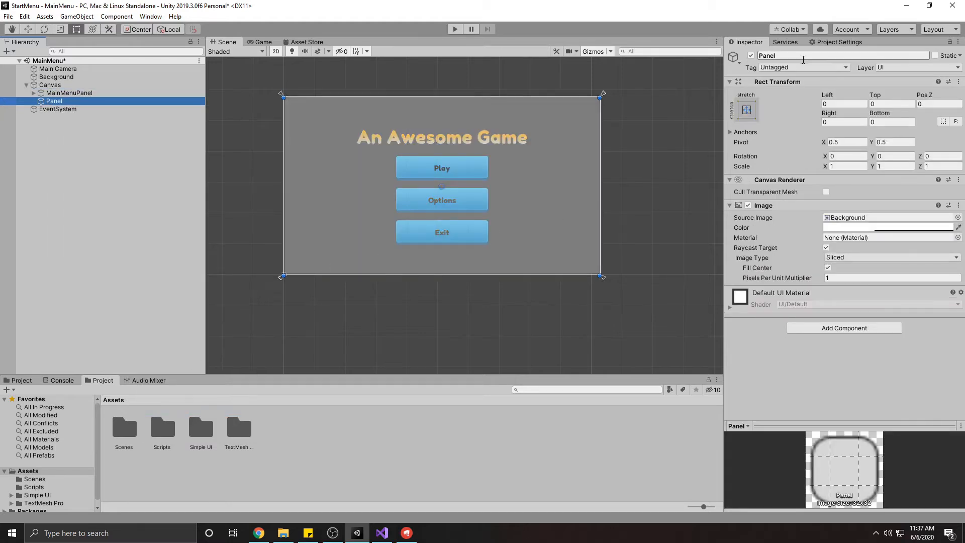
text(Options)
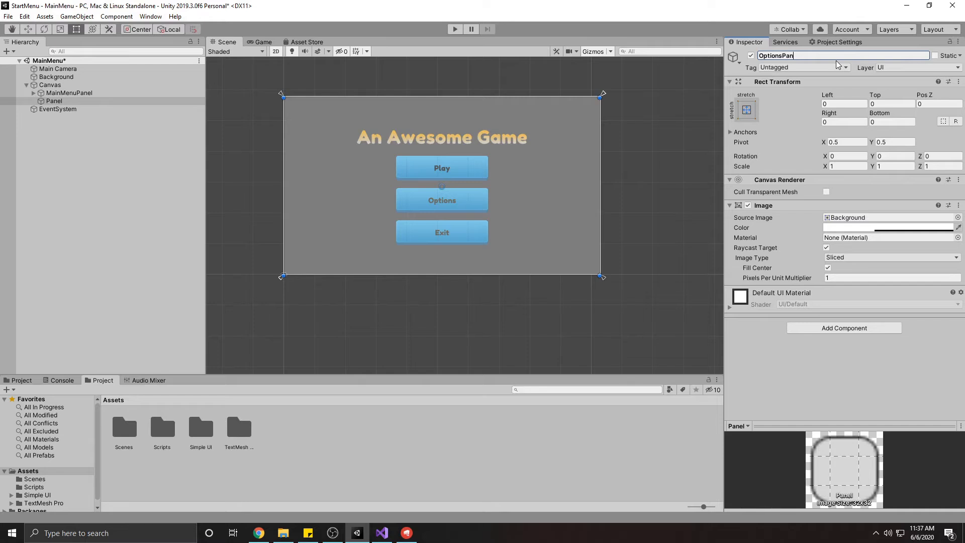
key(Return)
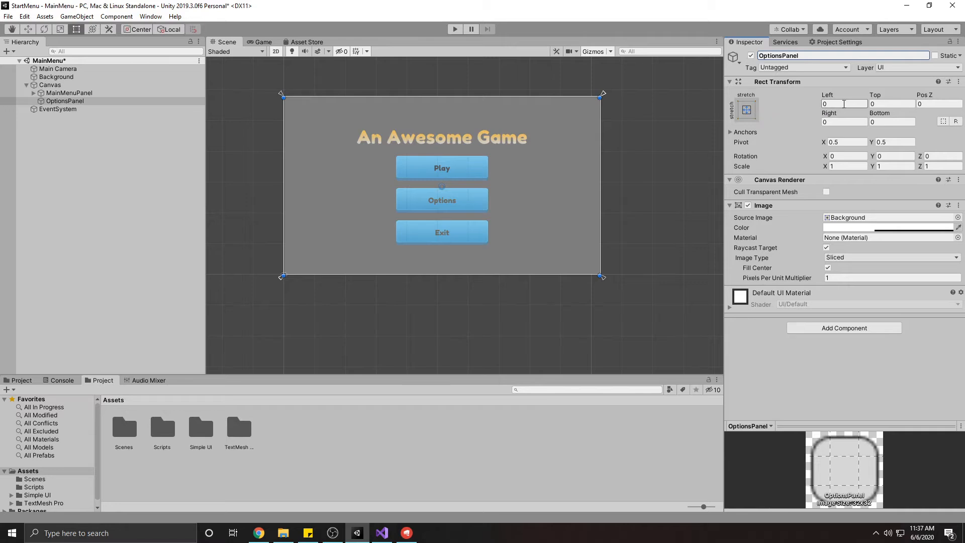
Set OptionsPanel's Rect Transform offsets to Left 200, Right 200, Top 100 and Bottom 100
click(840, 104)
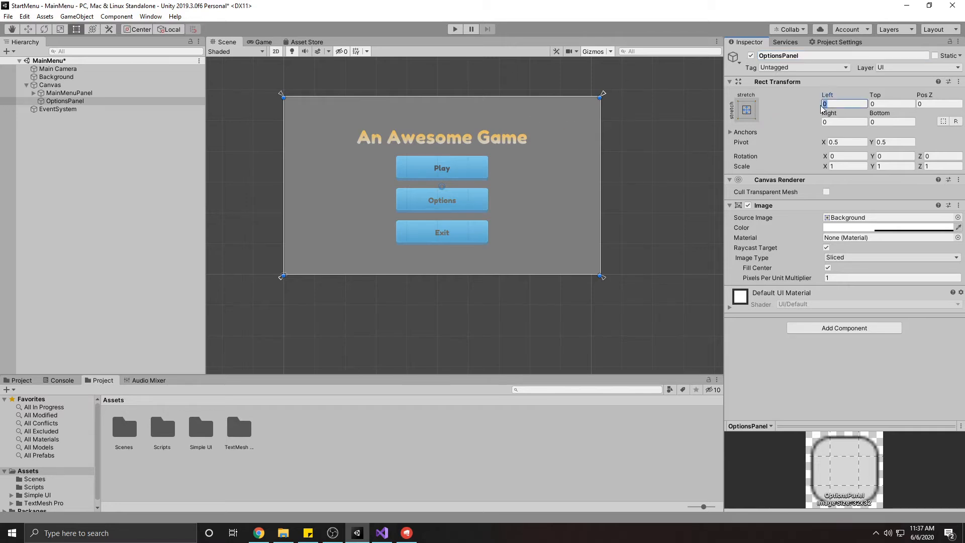
text(200)
key(Tab)
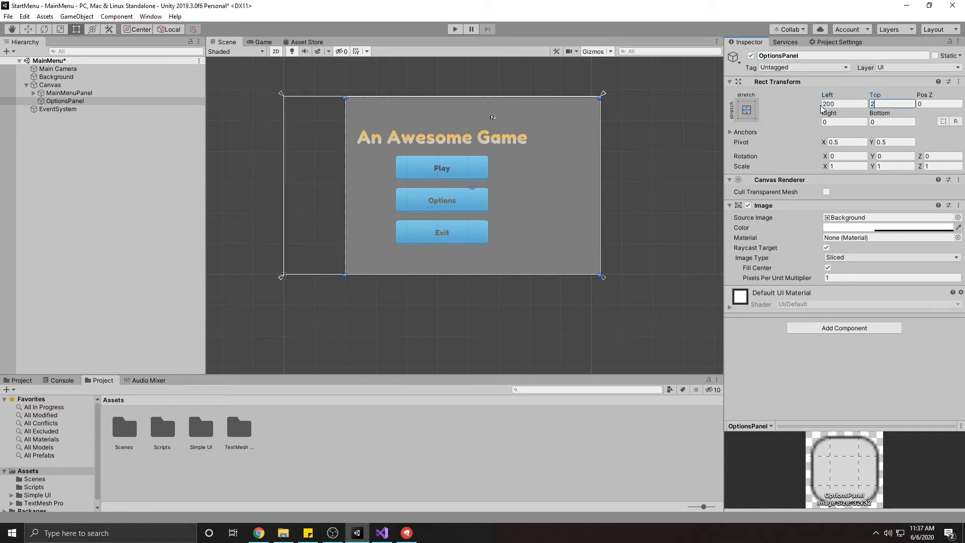
text(22)
text(00)
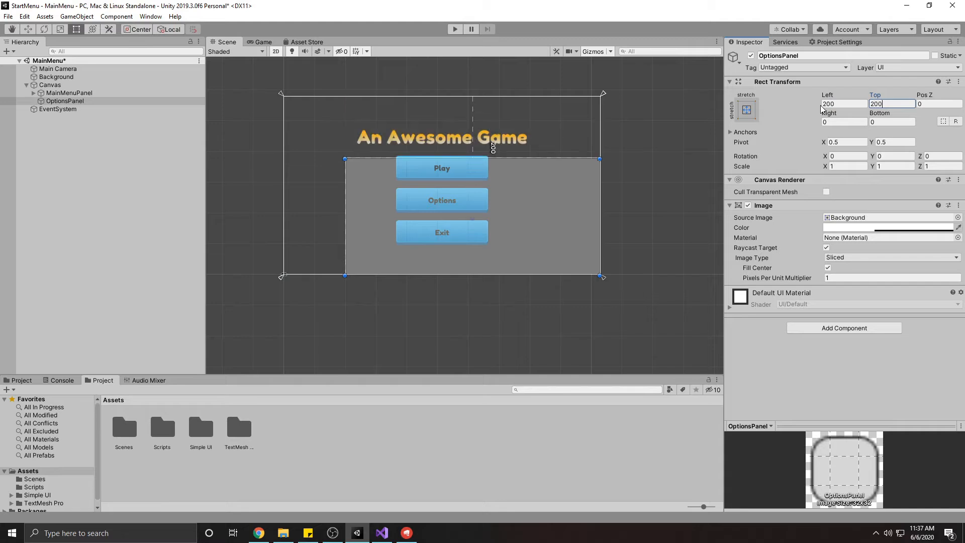
key(Tab)
key(Tab)
text(200)
key(Tab)
text(1)
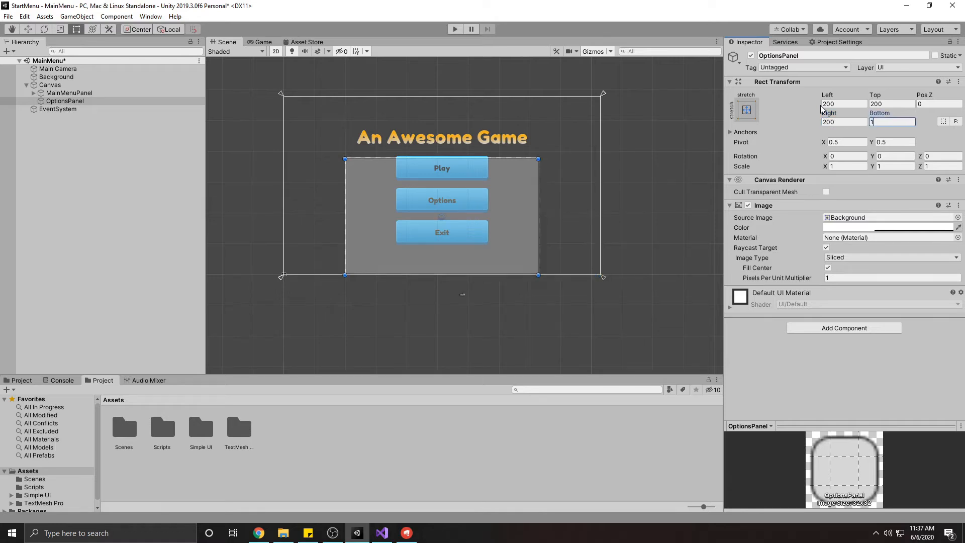
text(00)
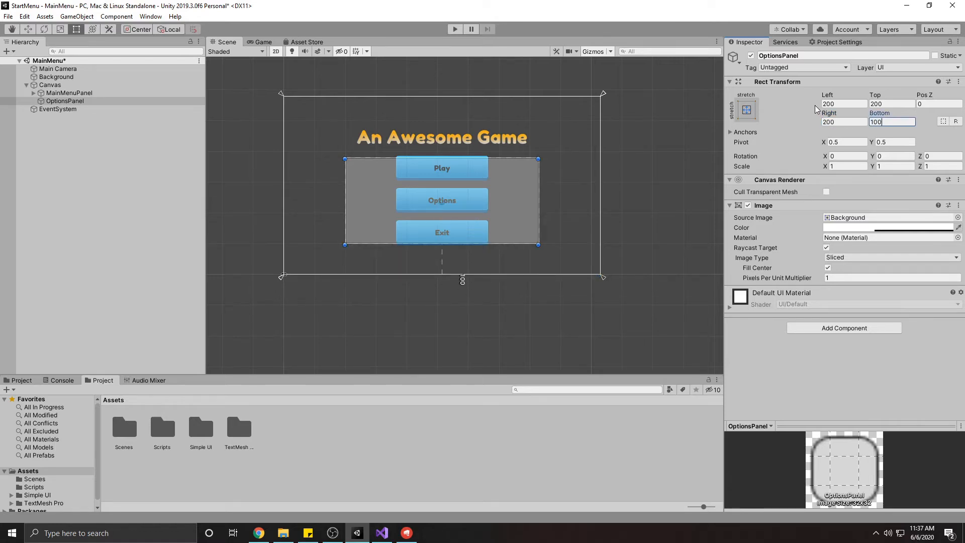
click(893, 102)
text(100)
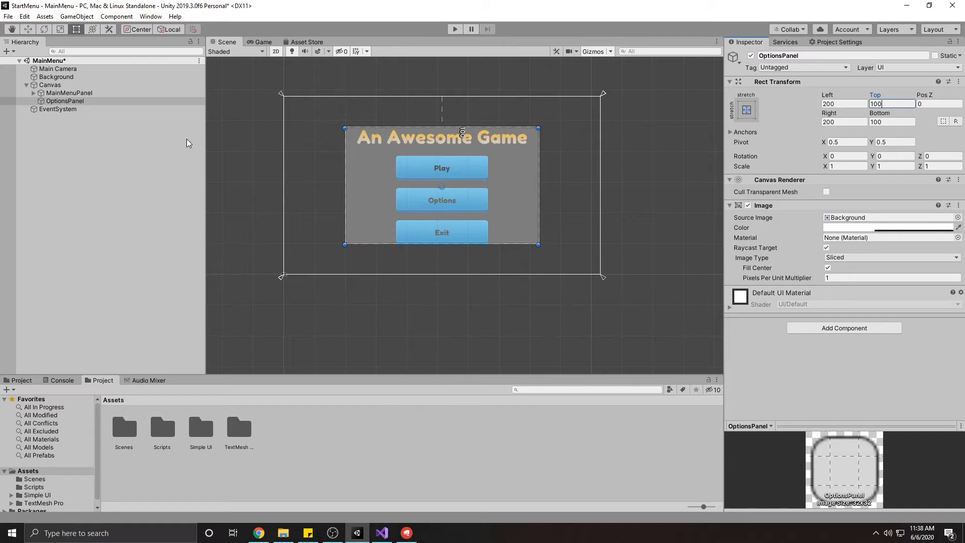
Assign the UI_Panel_Window sprite from the Simple UI PNG folder as OptionsPanel's source image
click(199, 433)
double_click(199, 432)
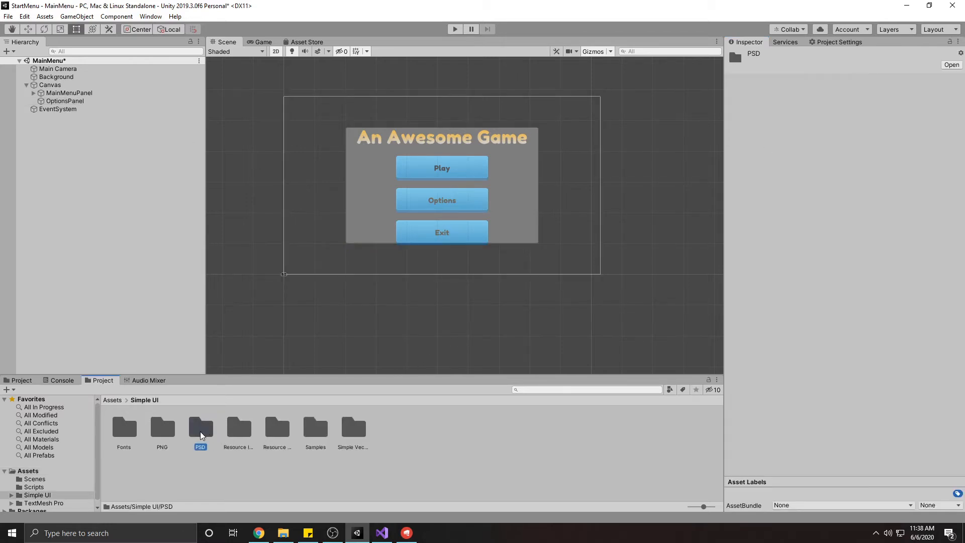
double_click(162, 431)
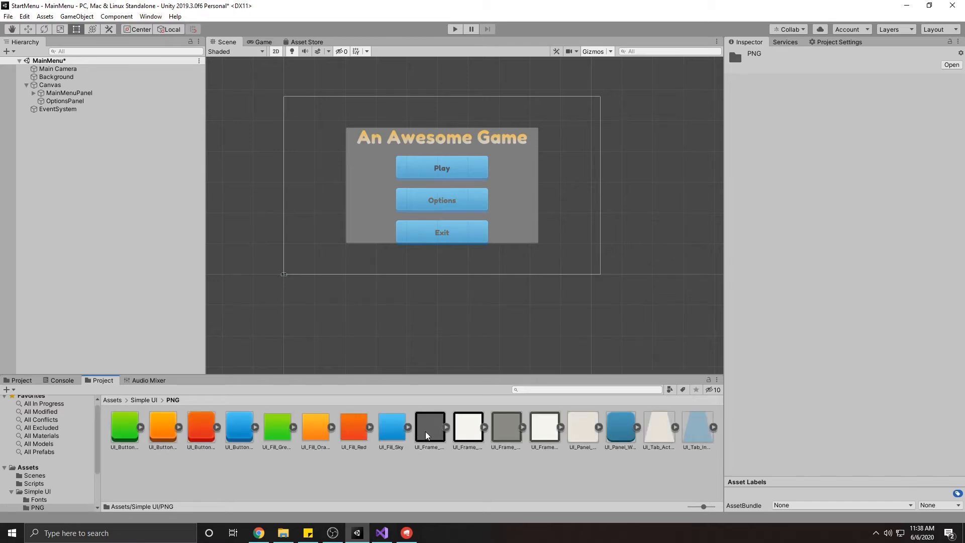
click(432, 425)
click(392, 426)
click(614, 427)
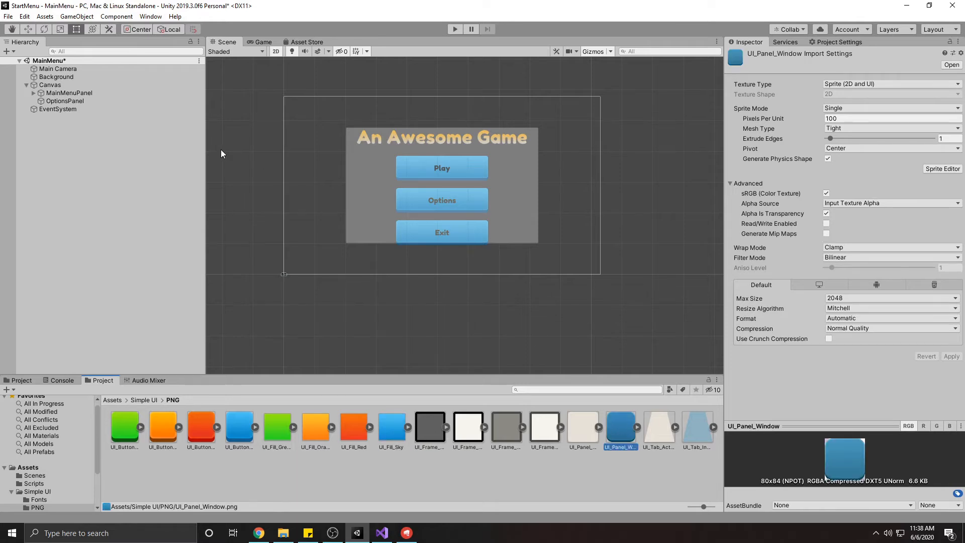
click(64, 101)
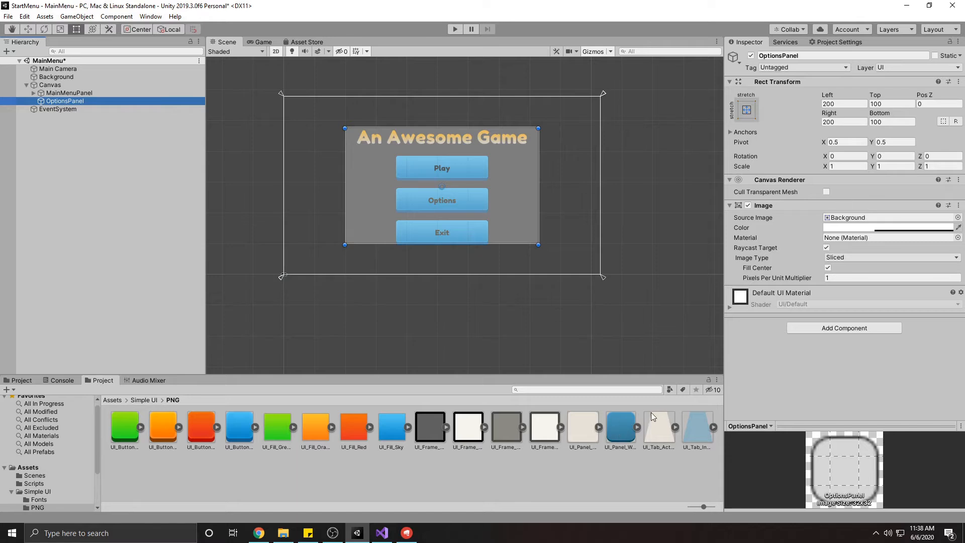
click(637, 426)
drag(690, 432, 848, 221)
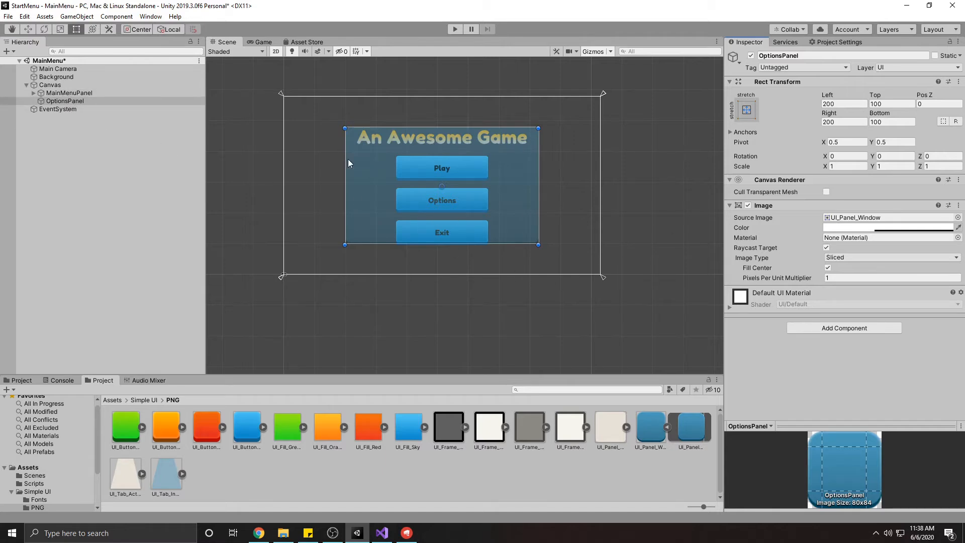
Make OptionsPanel's image fully opaque by setting its color alpha to 255
click(824, 227)
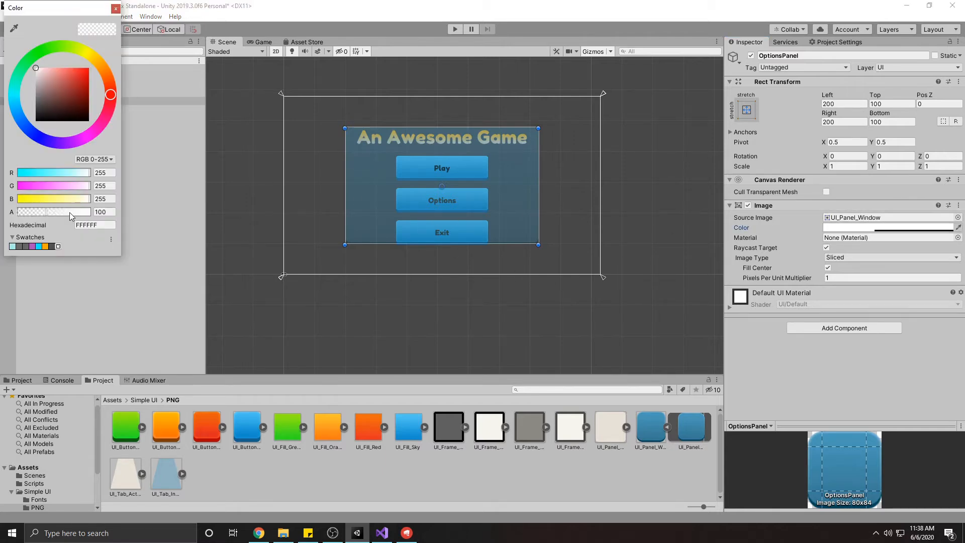
drag(70, 212, 99, 224)
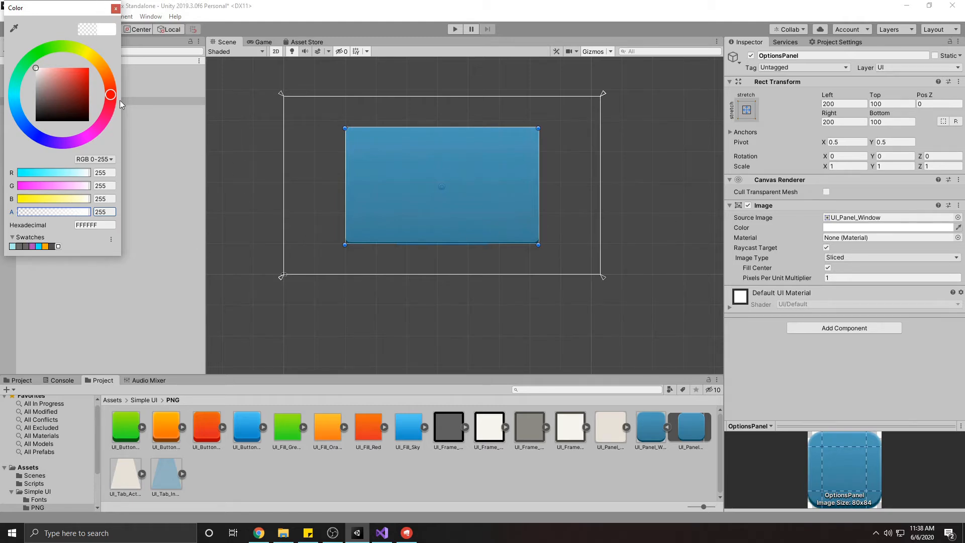
click(116, 9)
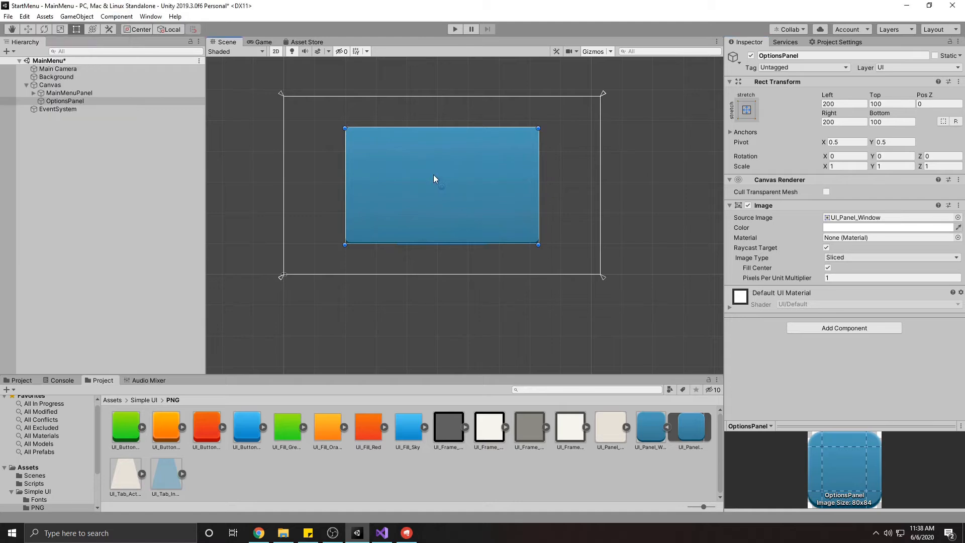
Start adding a UI element as a child of OptionsPanel
right_click(68, 101)
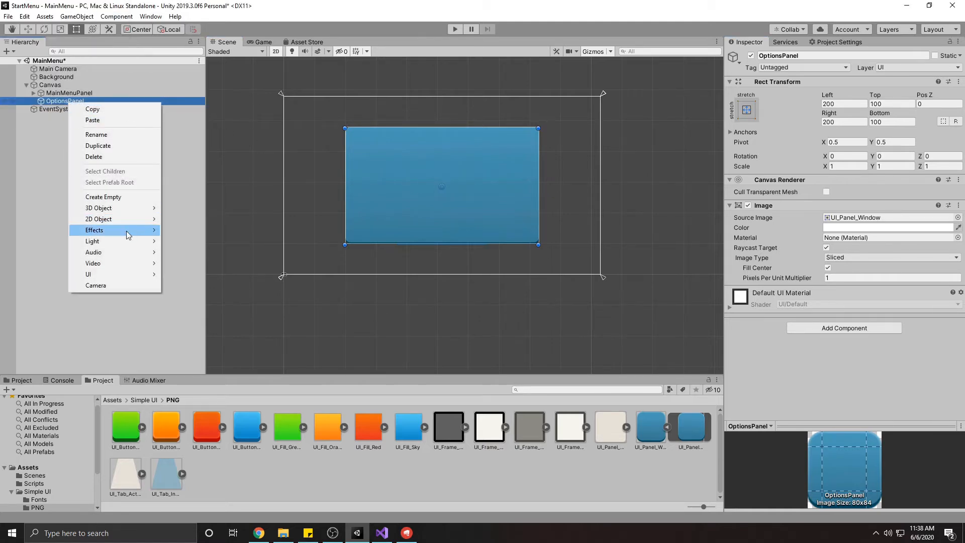
mouse_move(108, 232)
mouse_move(106, 275)
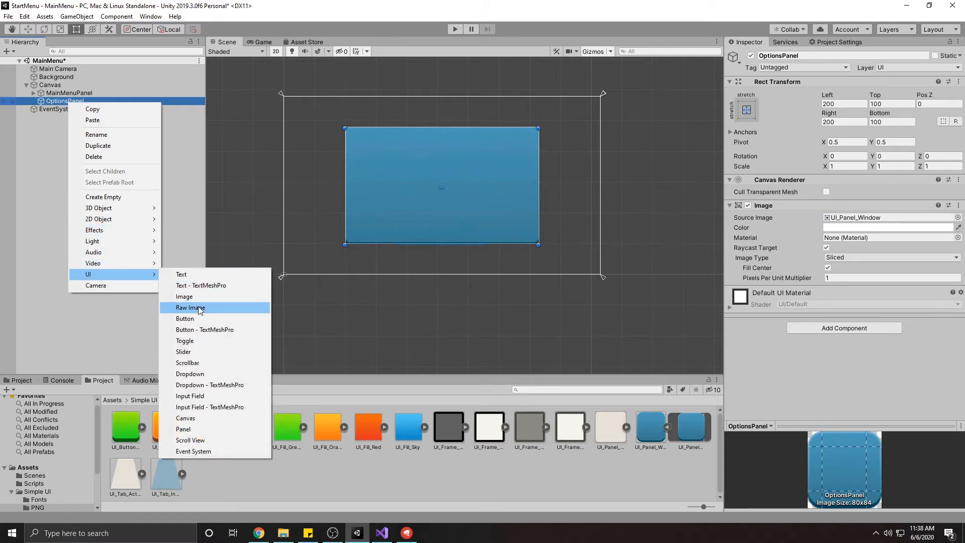
click(198, 285)
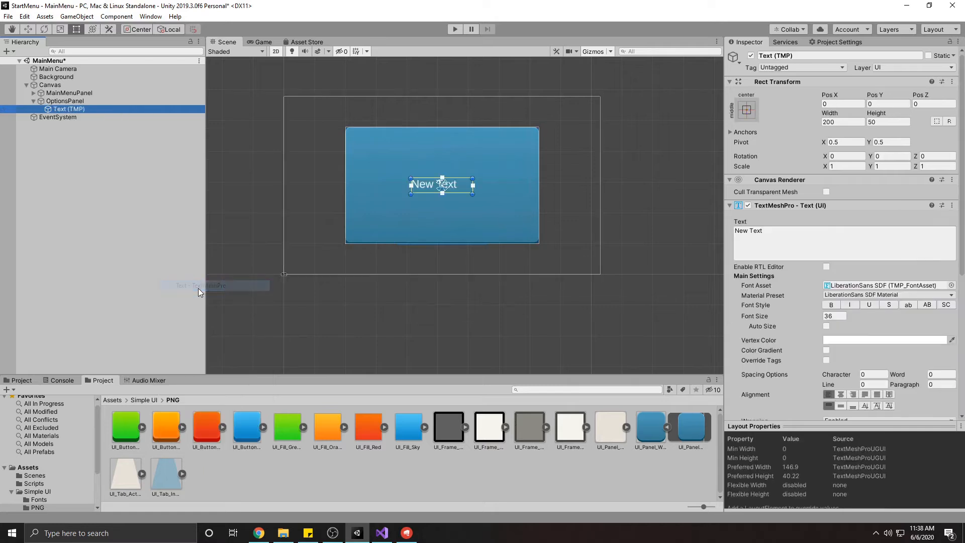
click(71, 111)
key(BackSpace)
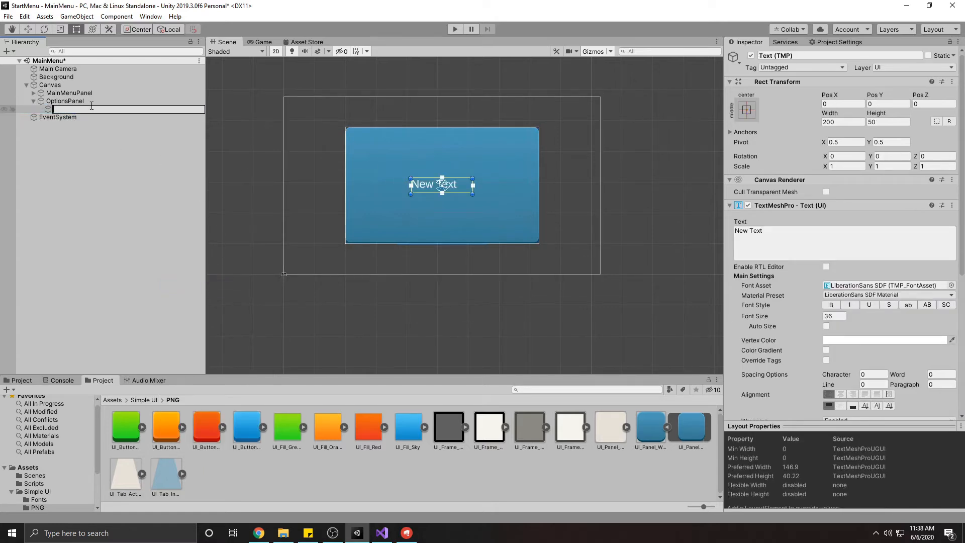
click(100, 141)
click(67, 109)
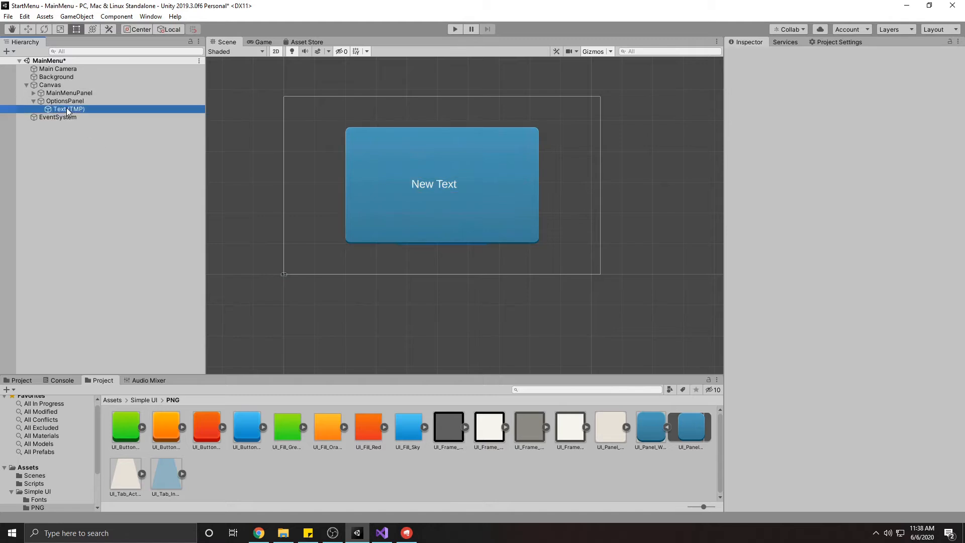
key(Delete)
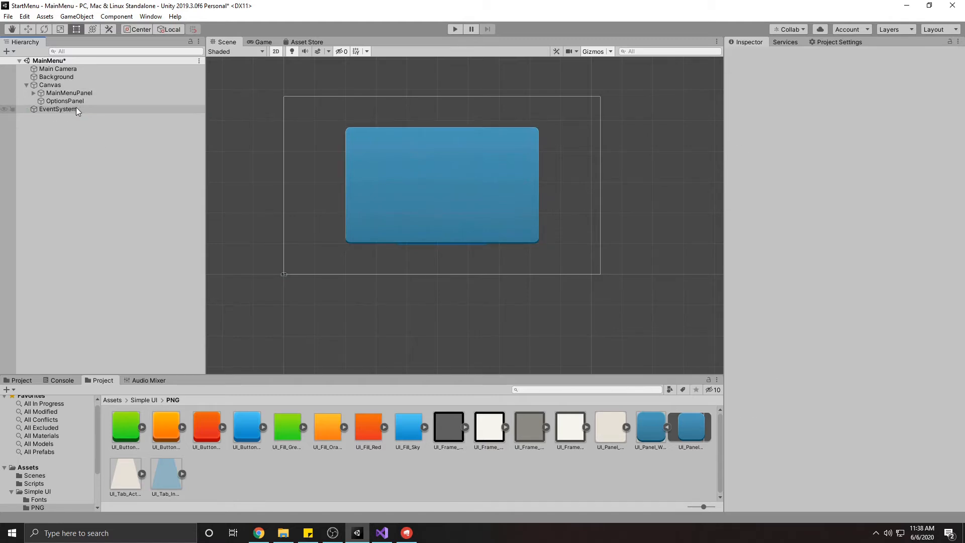
Duplicate TitleTxt from MainMenuPanel and make the copy a child of OptionsPanel
click(33, 93)
right_click(60, 101)
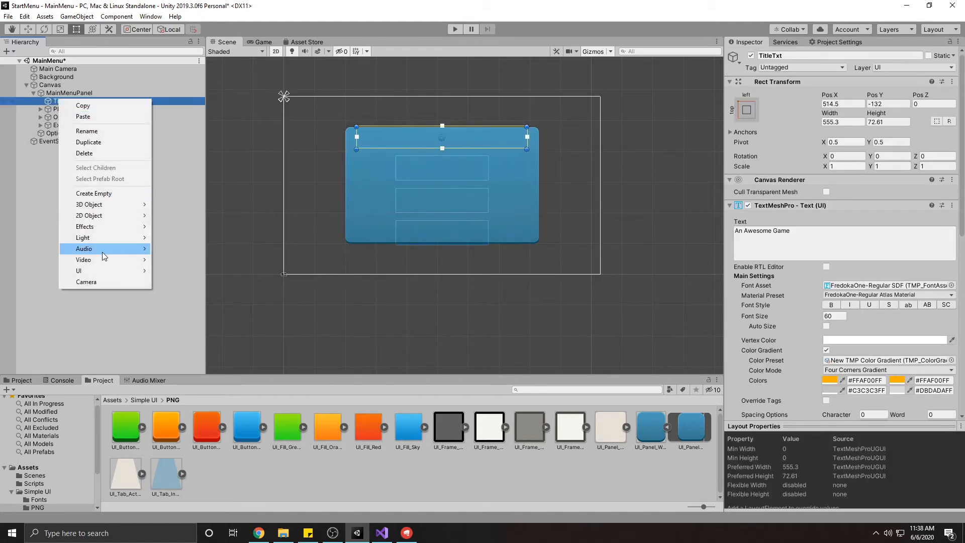
click(88, 142)
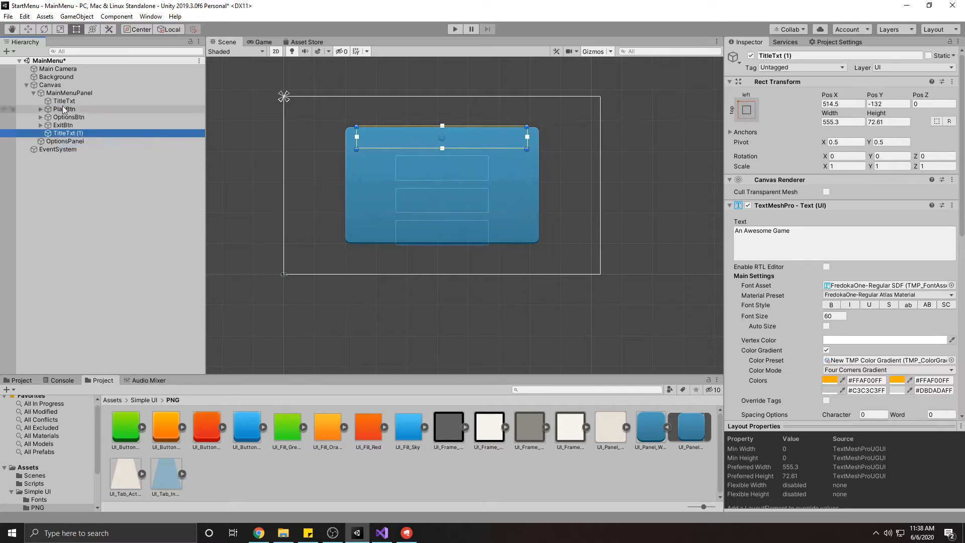
drag(67, 133, 67, 143)
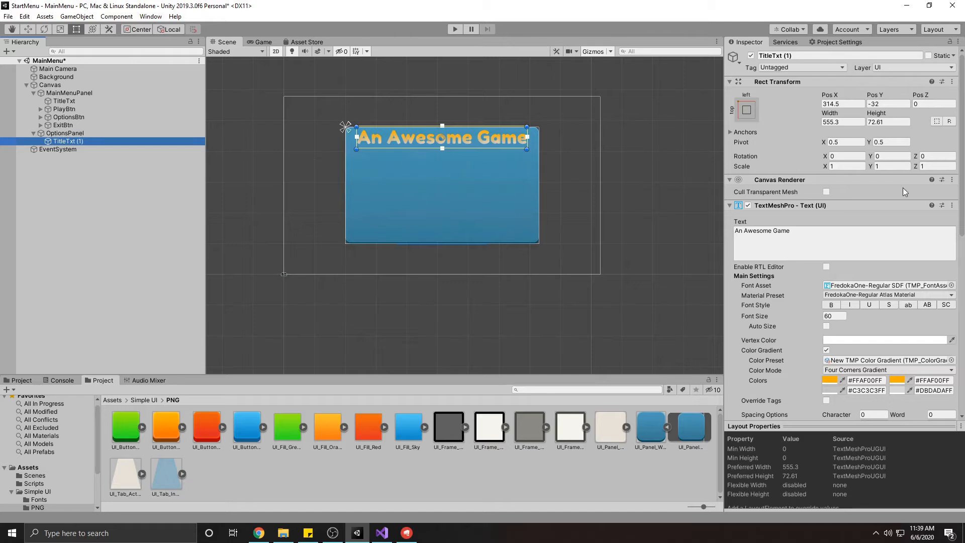
Set the copied title's font size to 40 and its text to "Options"
click(833, 316)
text(30)
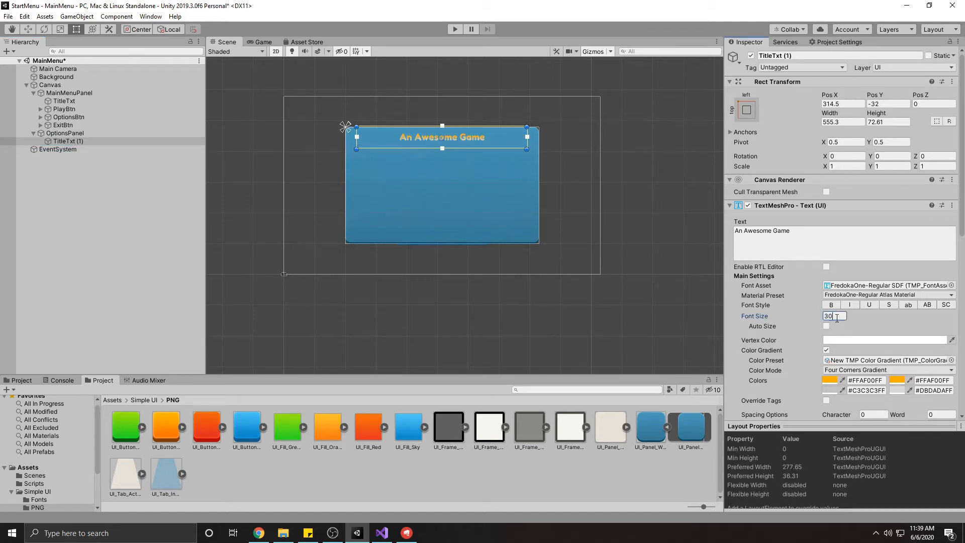
key(Return)
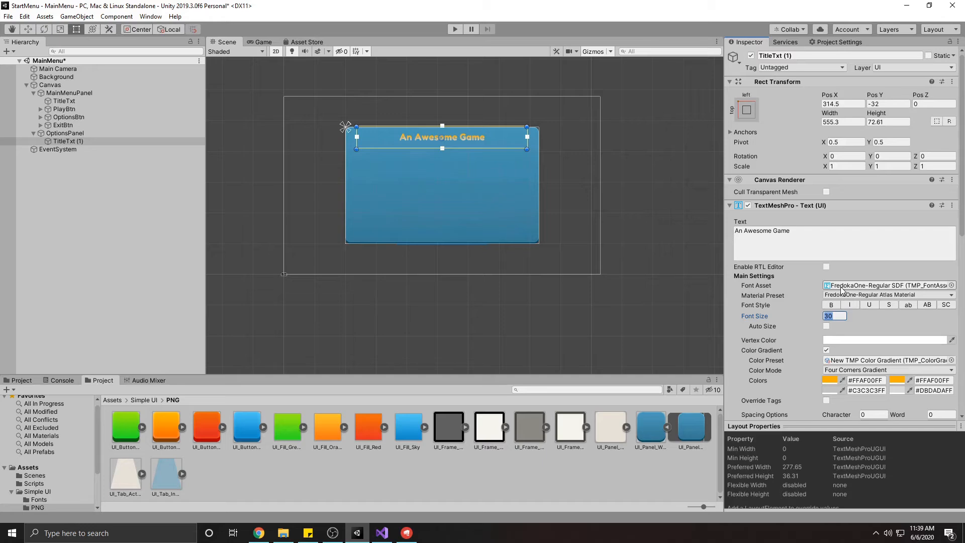
text(40)
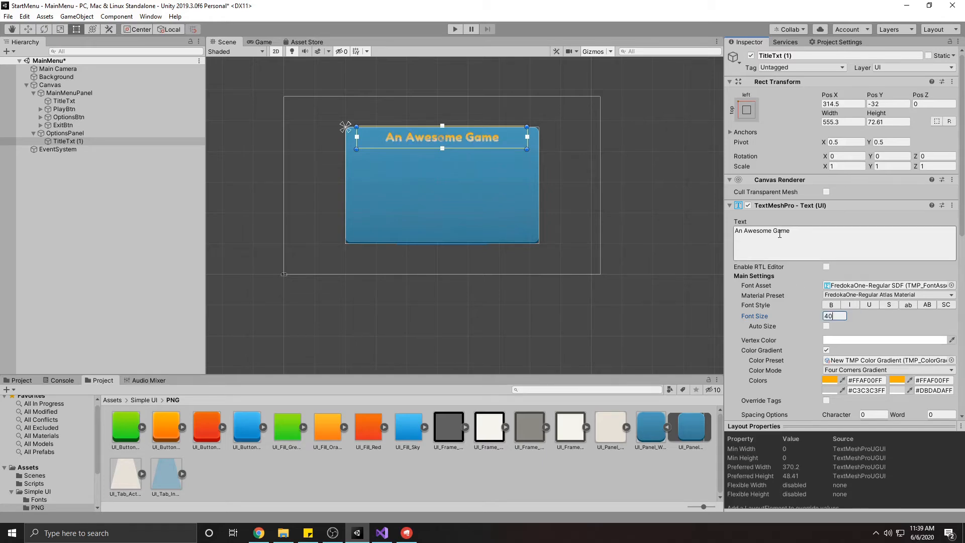
click(735, 227)
text(Options)
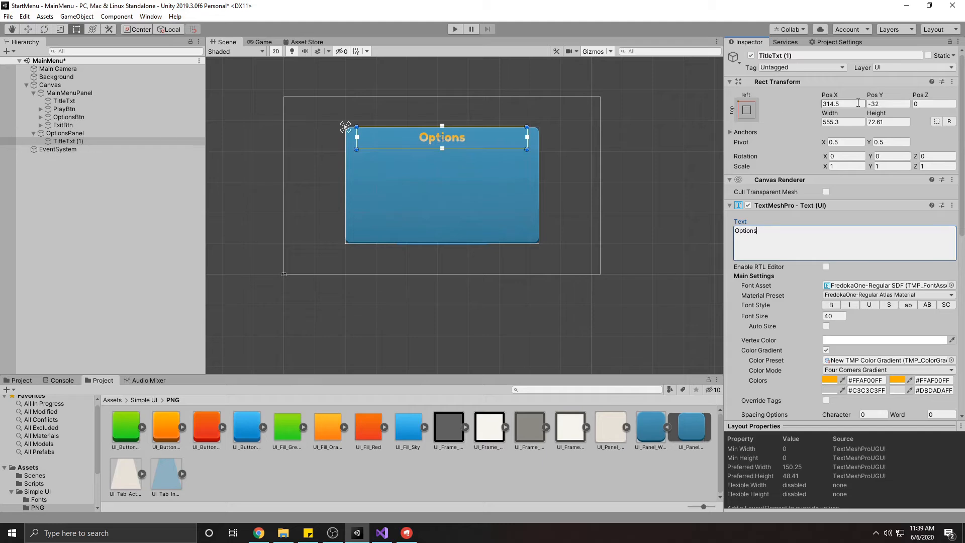
Rename the copied title object as OptionsTxt
click(800, 55)
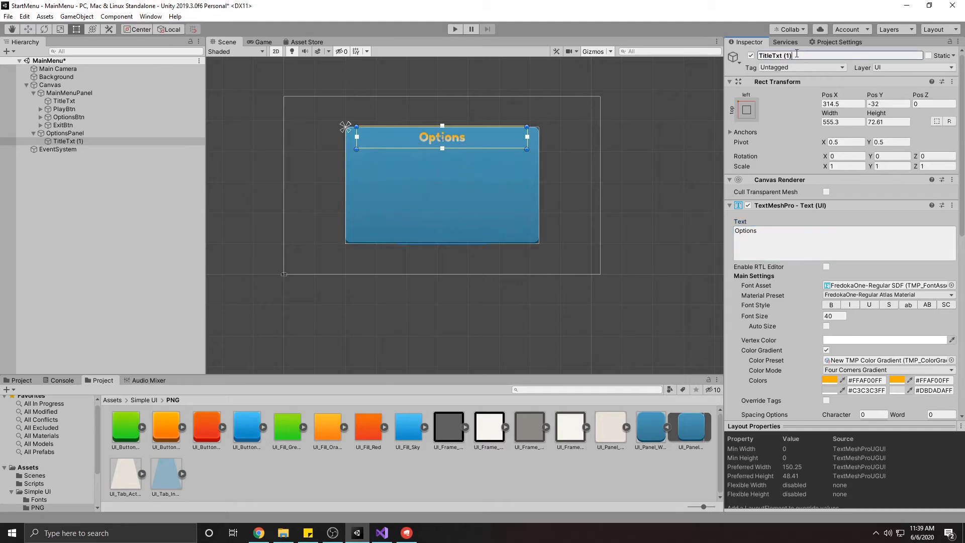
text(OptionsTxt)
key(Return)
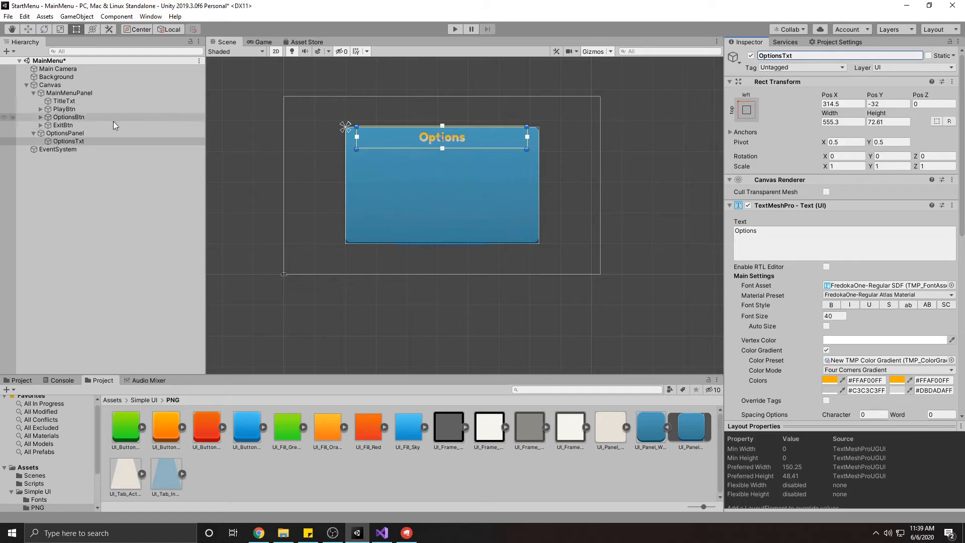
Add a UI slider and a UI toggle as children of OptionsPanel
click(62, 133)
right_click(63, 133)
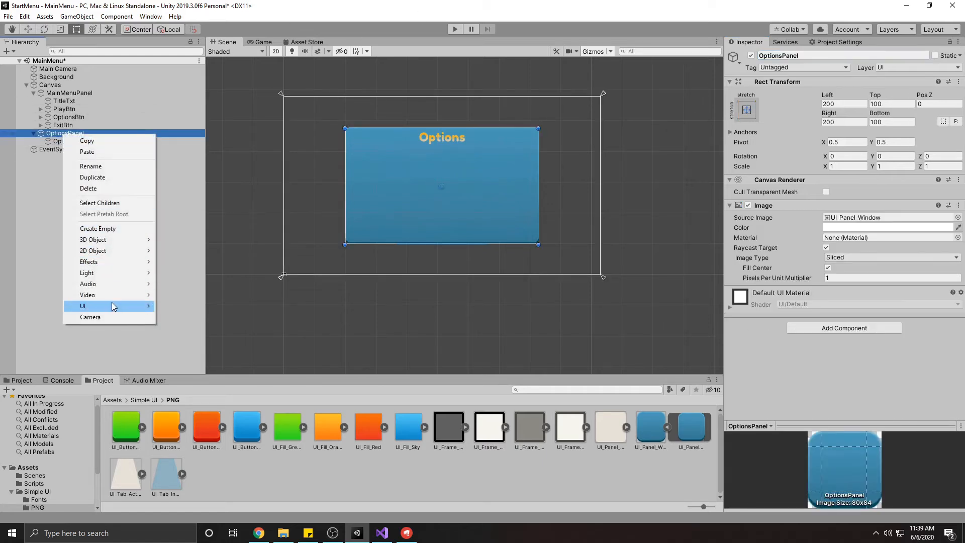
mouse_move(113, 306)
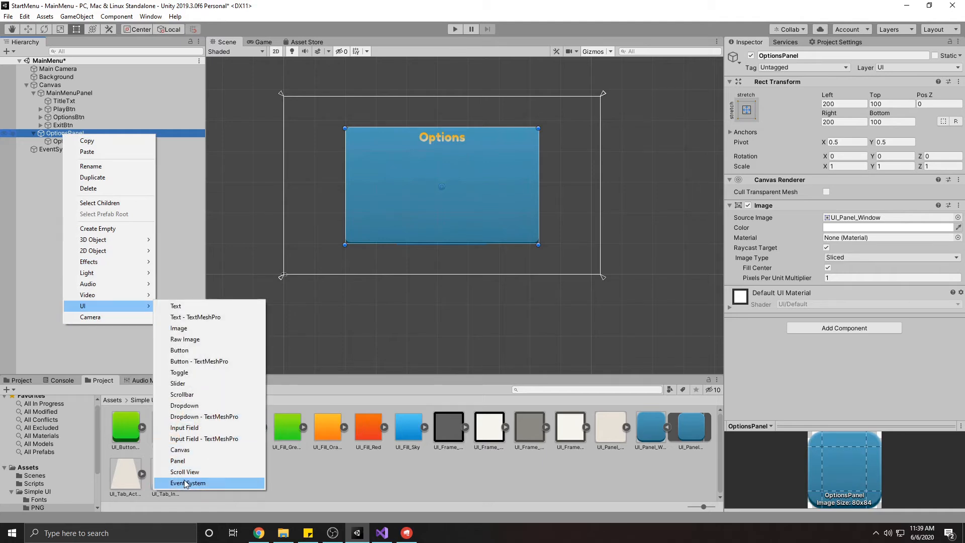
click(185, 384)
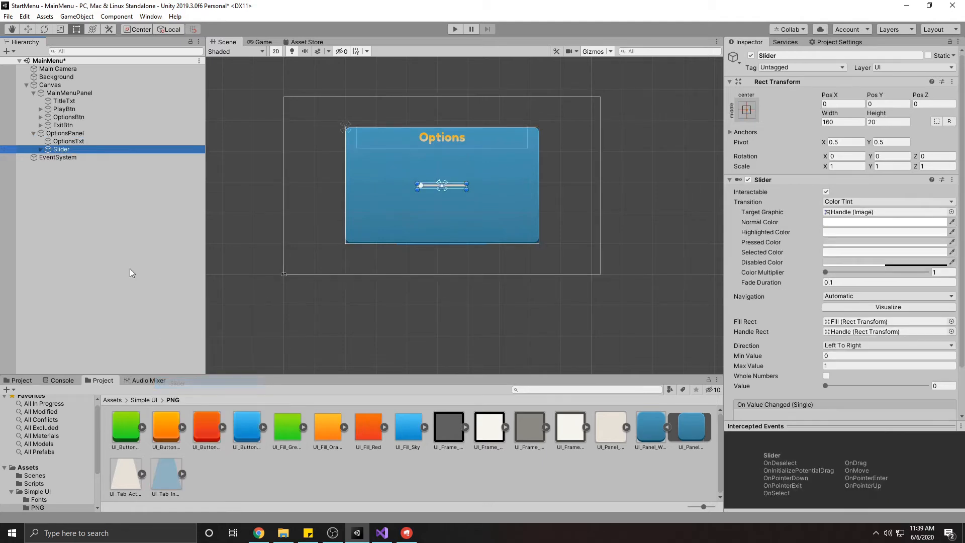
right_click(53, 133)
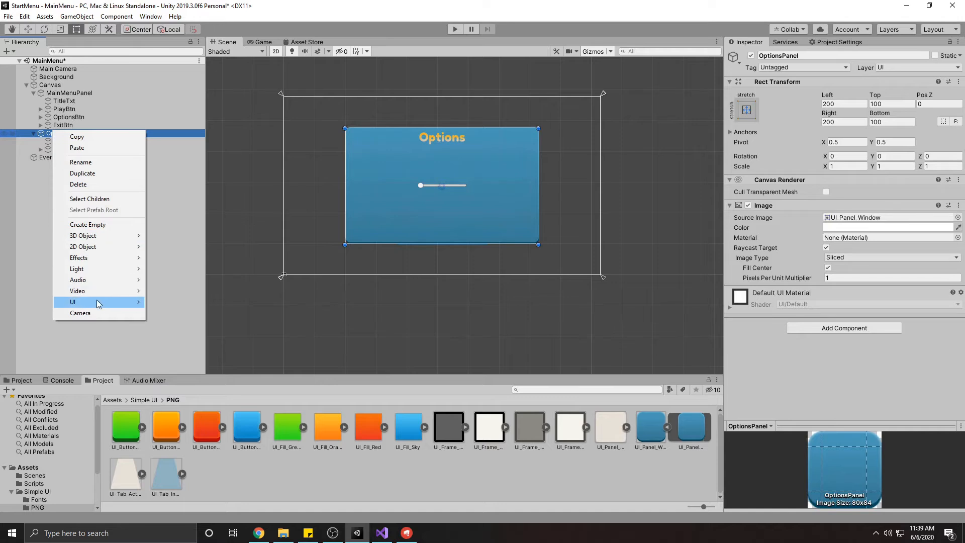
mouse_move(97, 301)
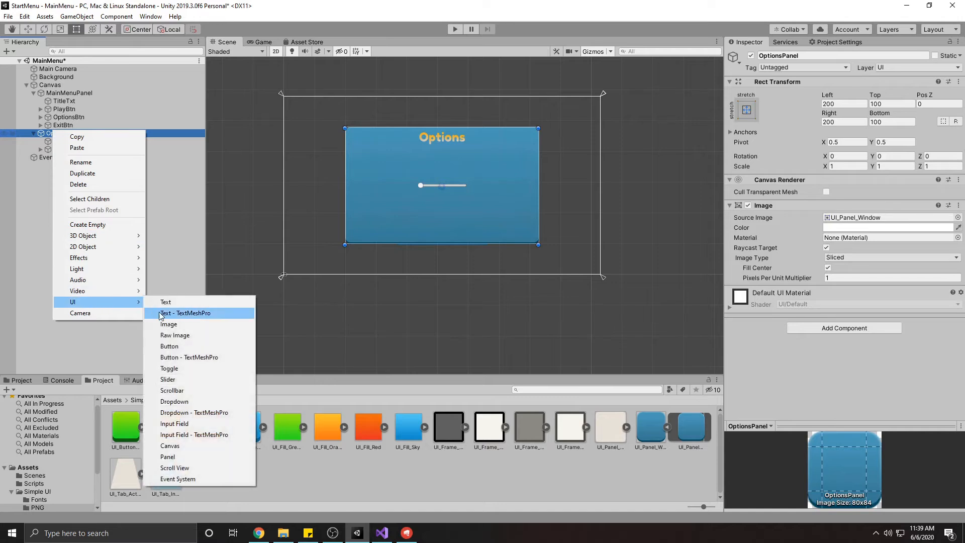
click(170, 368)
Add a standard UI button as a child of OptionsPanel
right_click(63, 133)
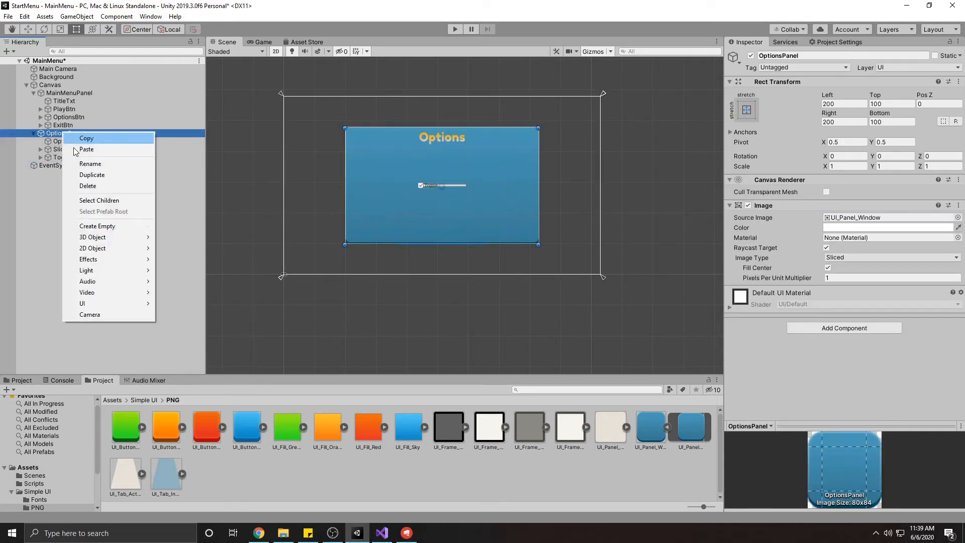
mouse_move(97, 304)
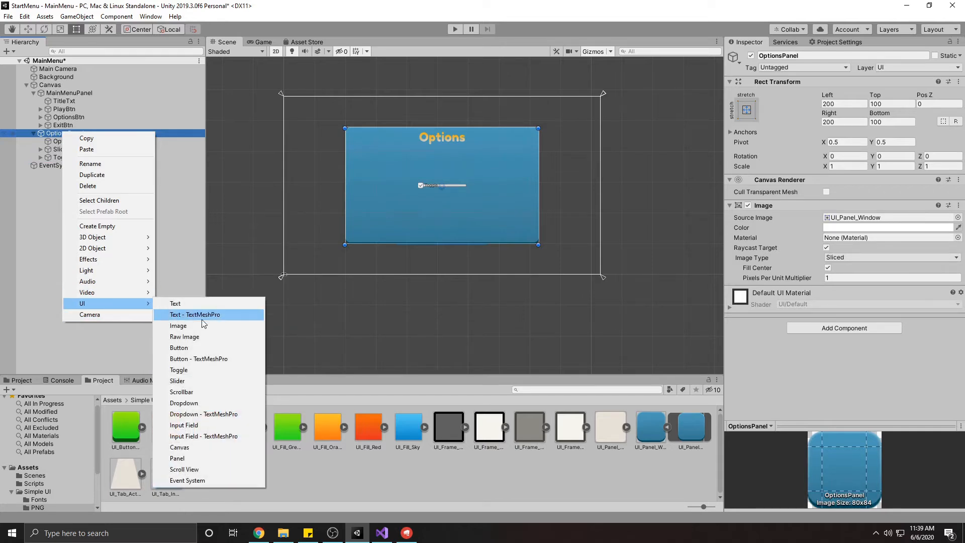
click(184, 352)
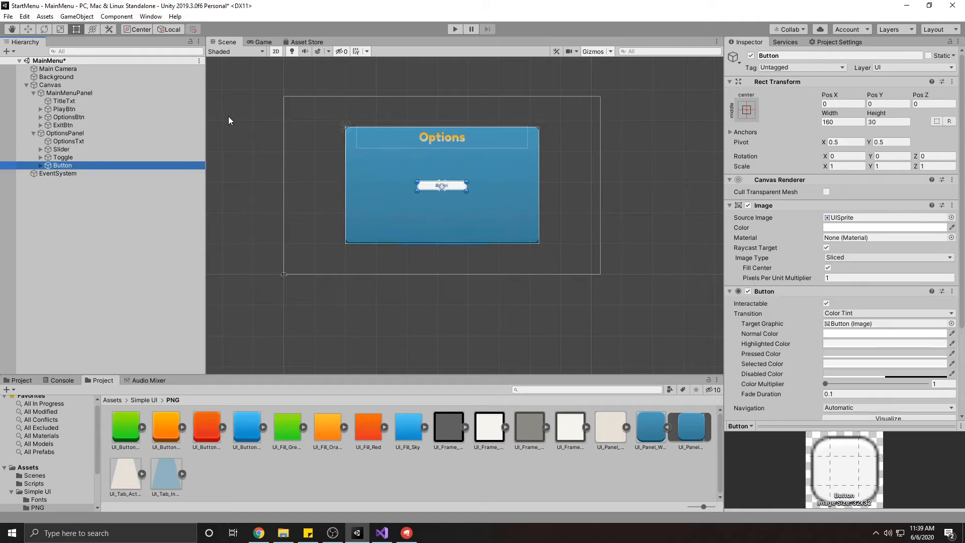
Add a Vertical Layout Group component to OptionsPanel and set its child alignment to Middle Center
scroll(452, 166, up, 5)
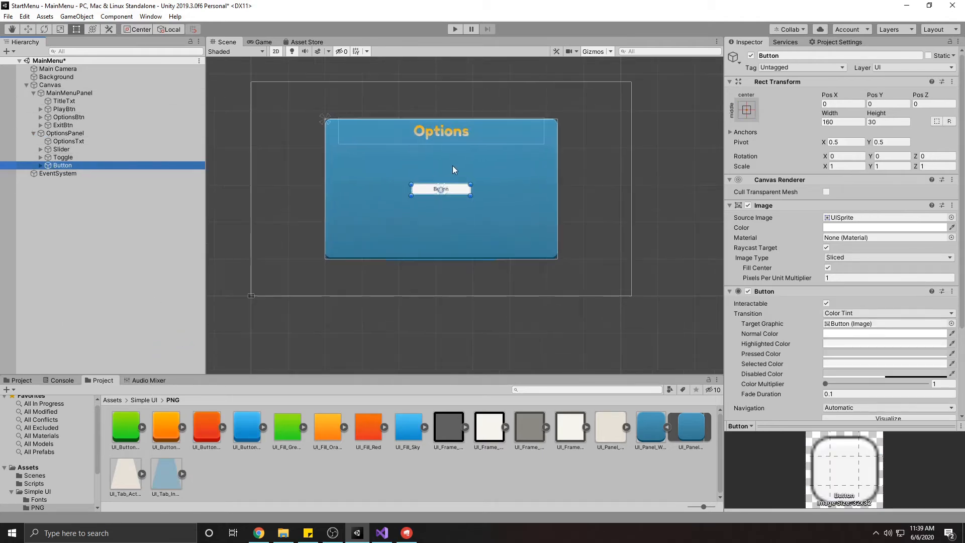
scroll(477, 197, up, 1)
middle_drag(476, 197, 523, 247)
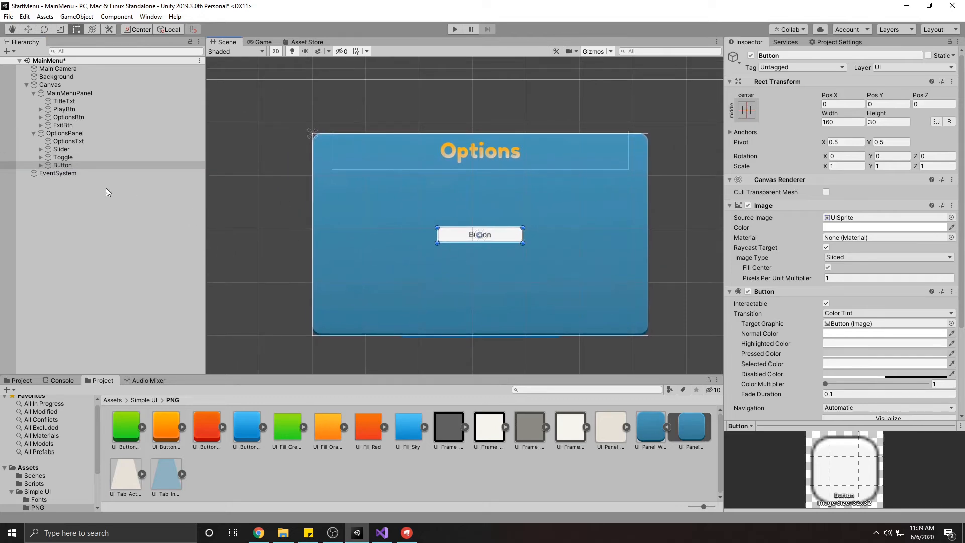
click(57, 134)
right_click(61, 135)
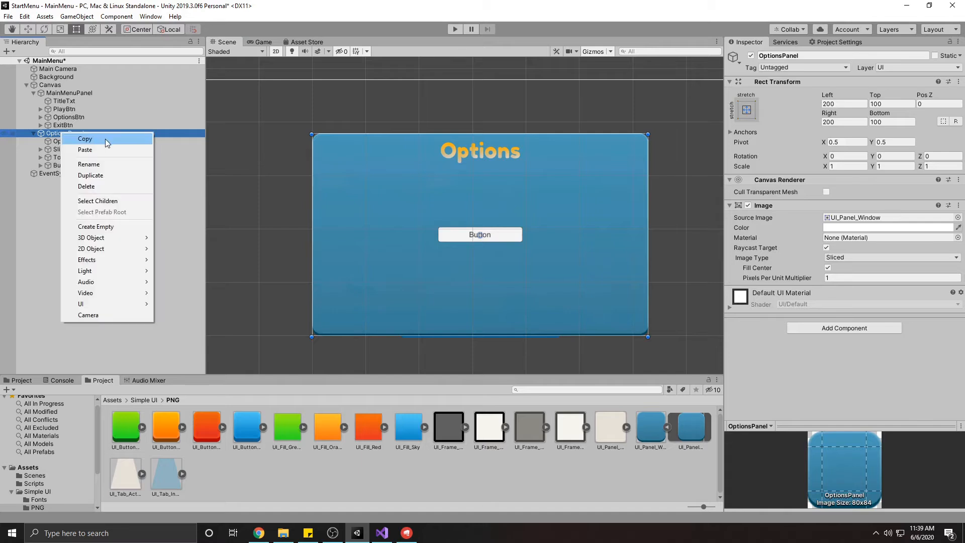
click(757, 308)
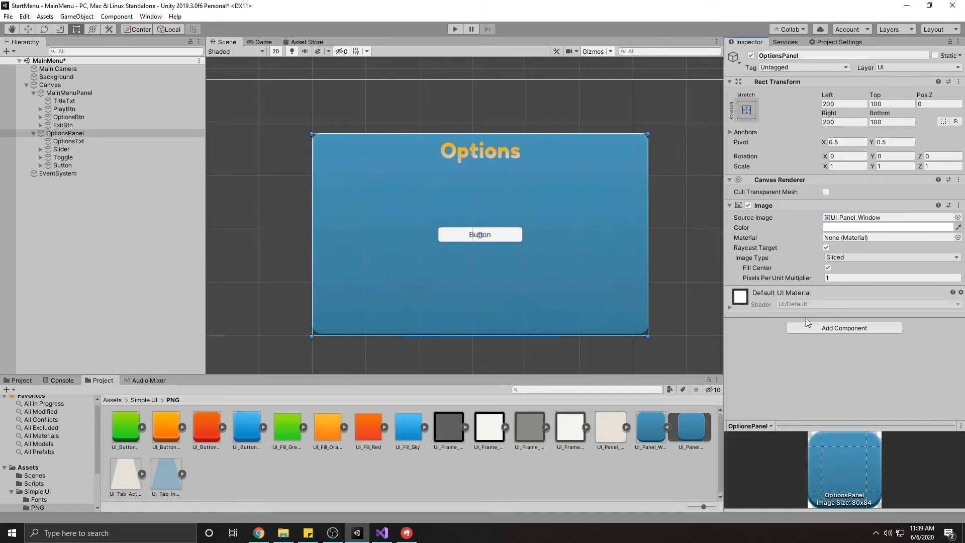
click(809, 324)
text(layout)
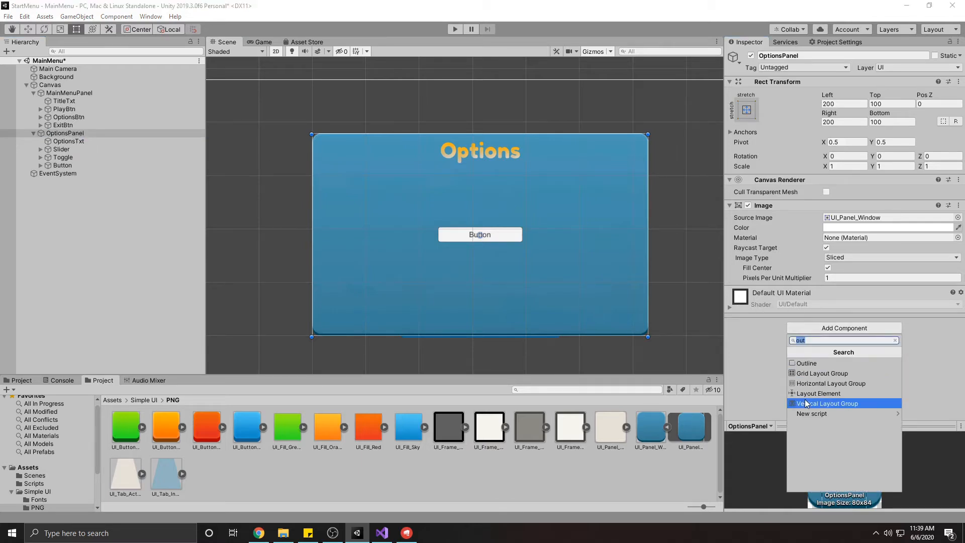
click(807, 402)
click(849, 323)
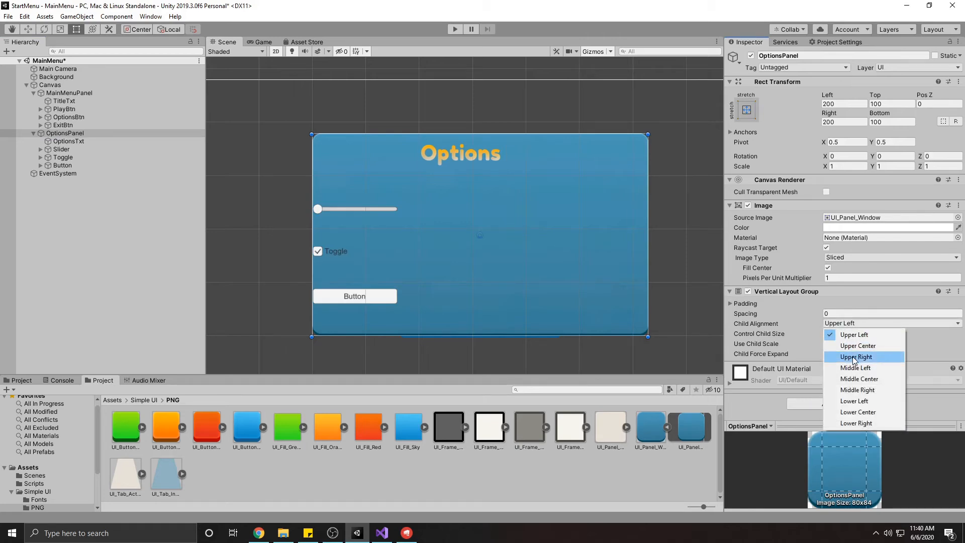
click(860, 379)
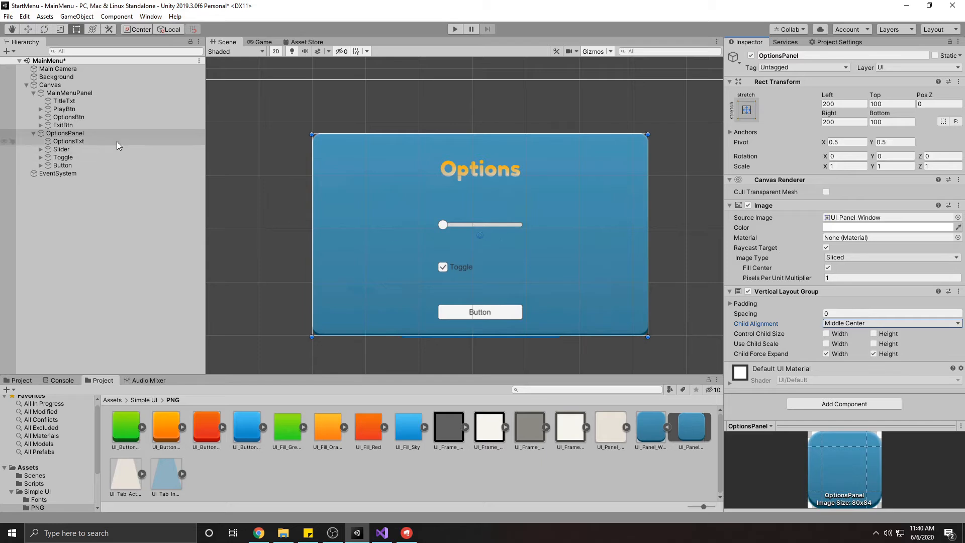
Look through the Simple UI PNG folder for slider graphics and expand the green fill image to show its sprite
click(66, 150)
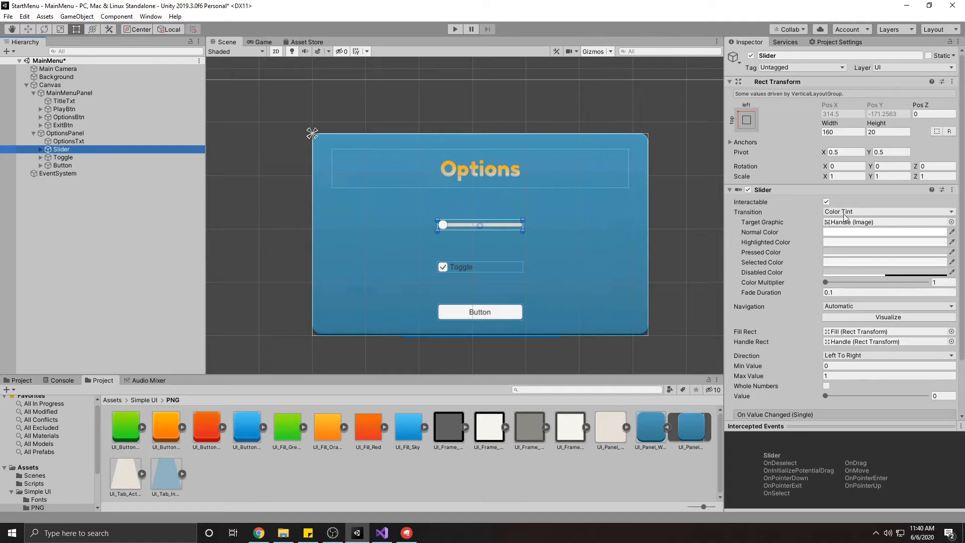
click(145, 400)
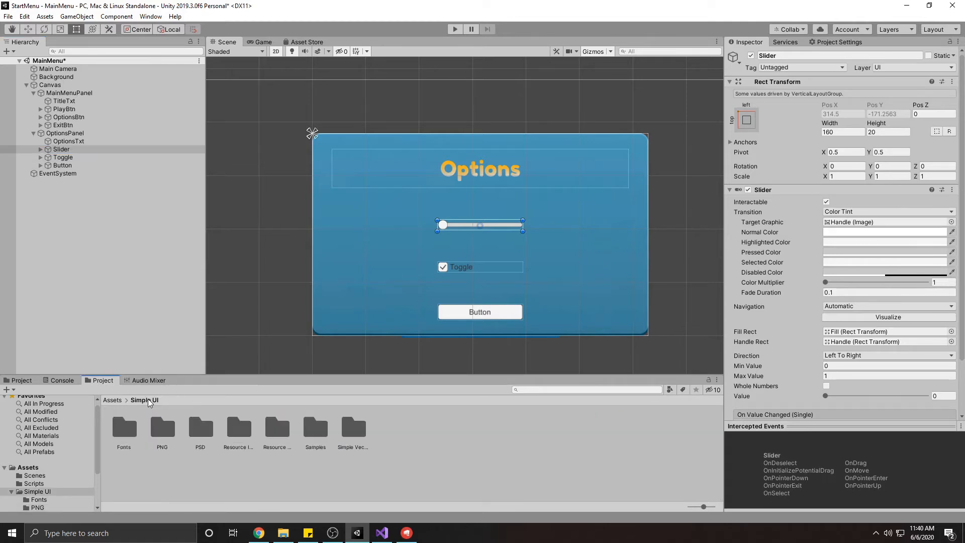
double_click(163, 428)
click(144, 400)
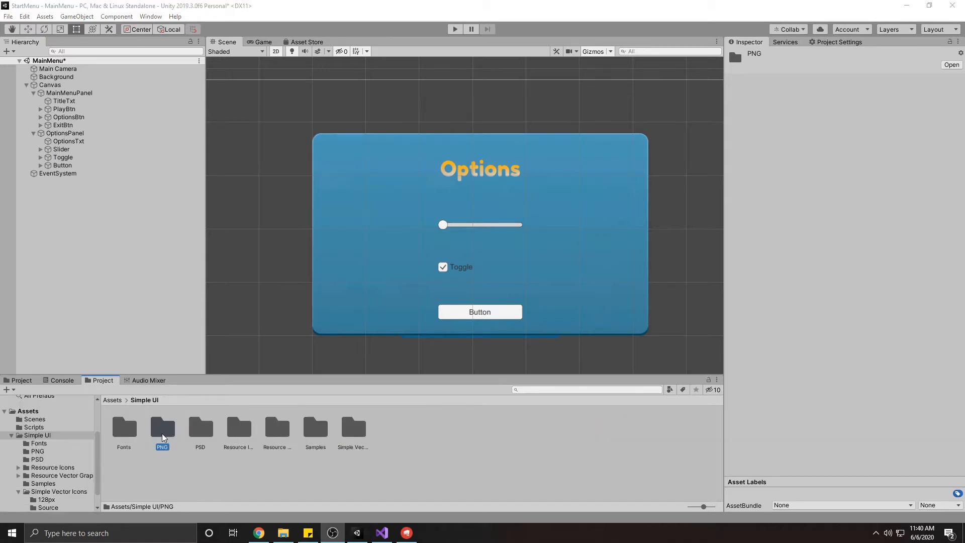
double_click(162, 435)
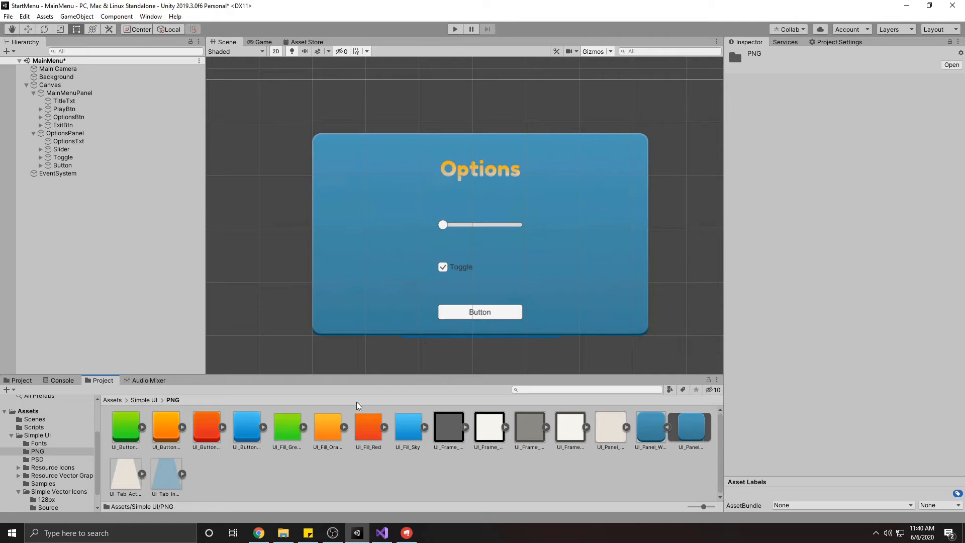
click(304, 428)
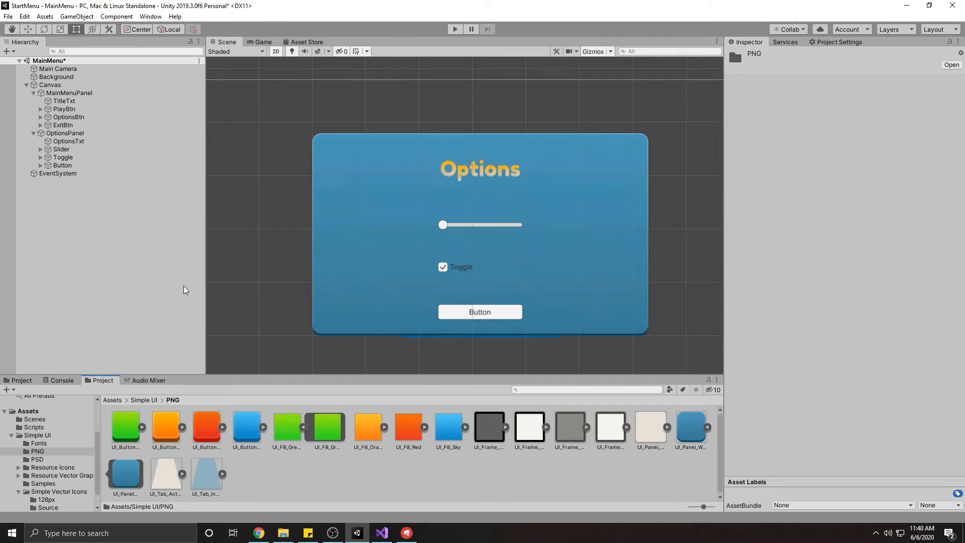
Set the image color of the slider's Background object to the dark grey 676767 swatch
click(61, 150)
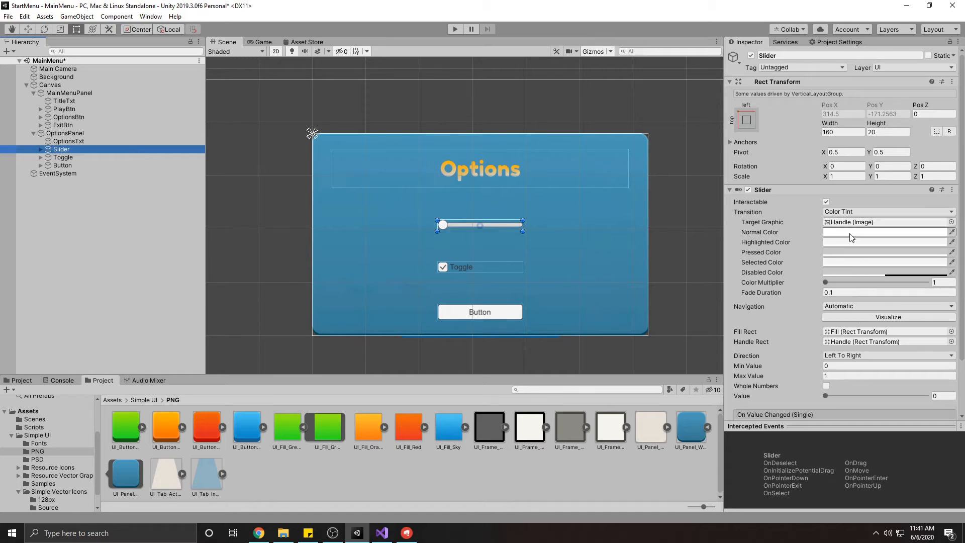
scroll(844, 341, down, 3)
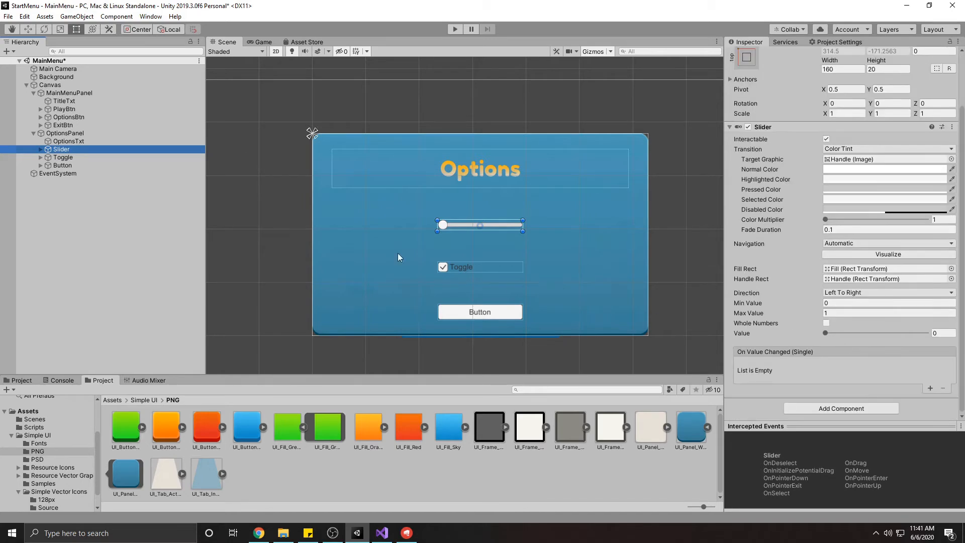
click(41, 150)
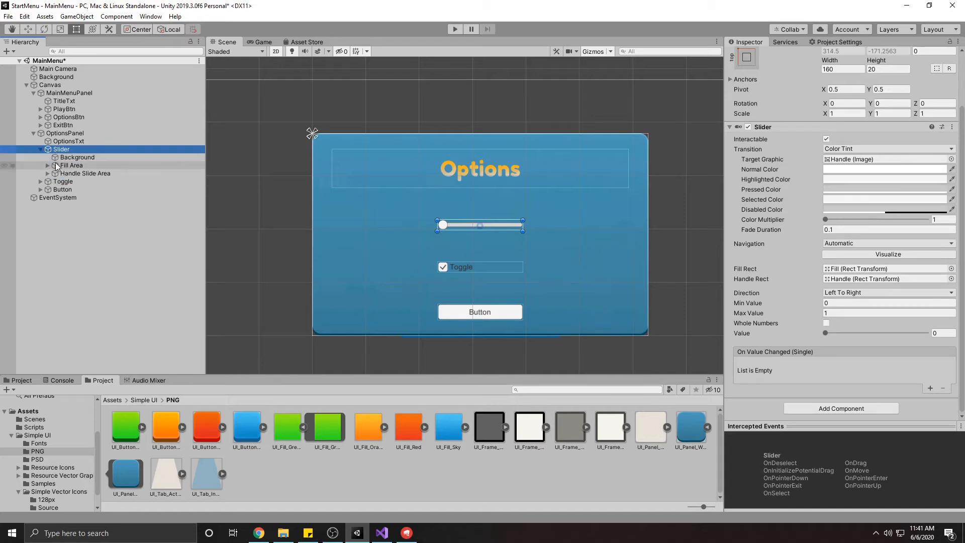
click(70, 157)
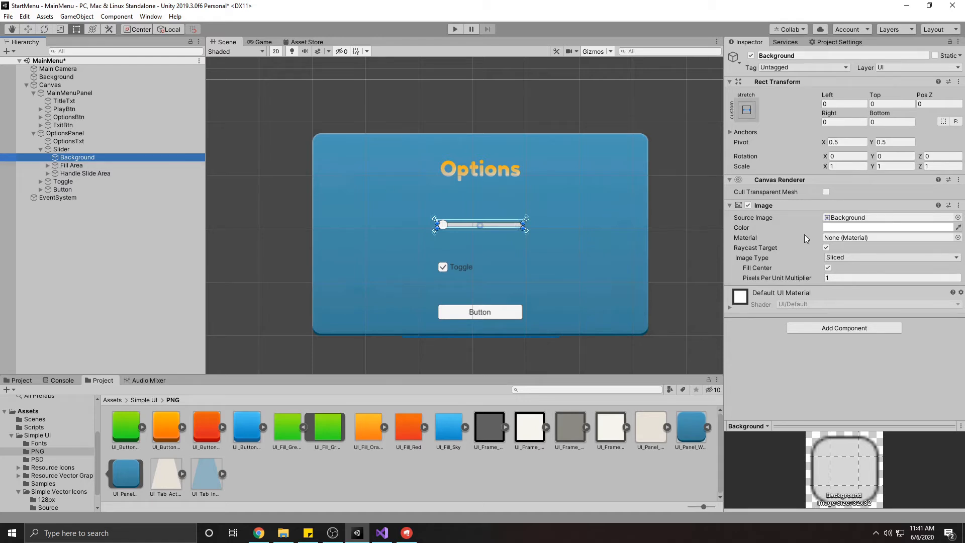
click(668, 426)
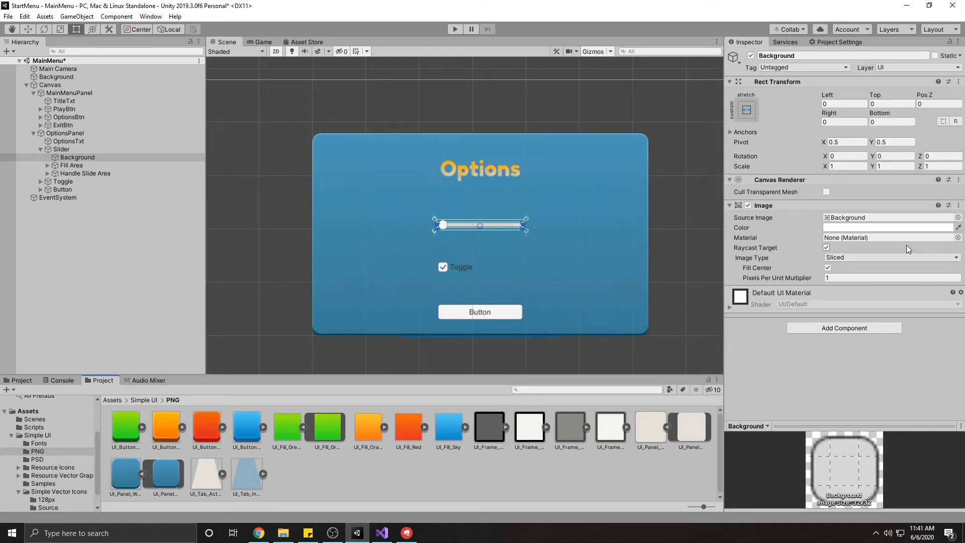
click(894, 227)
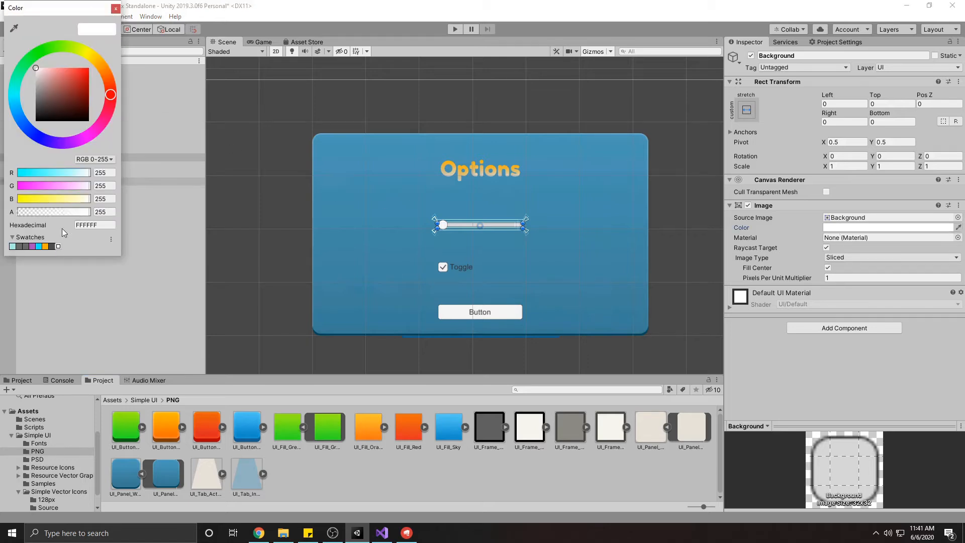
click(26, 245)
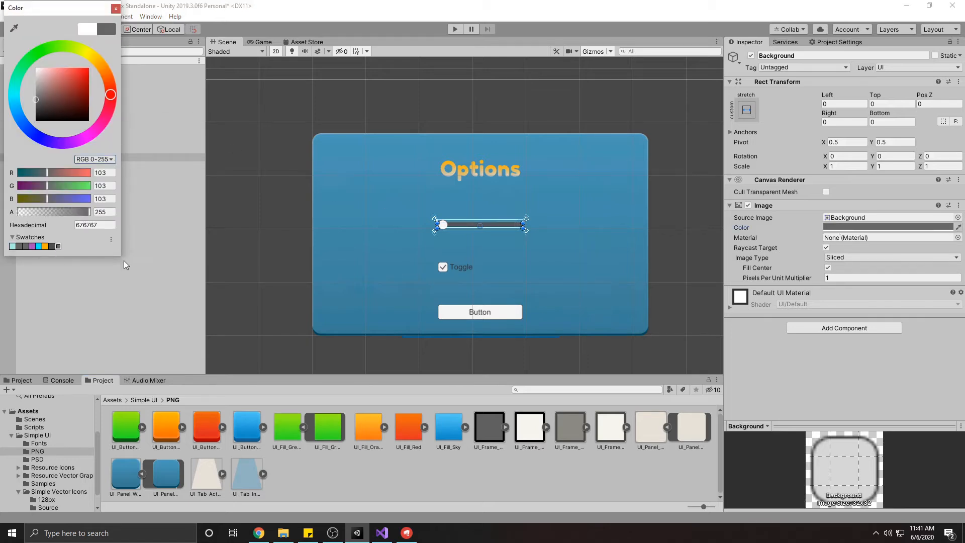
click(115, 10)
Assign the UI_Fill_Green sprite as the source image of the Fill object inside the slider's Fill Area
click(60, 166)
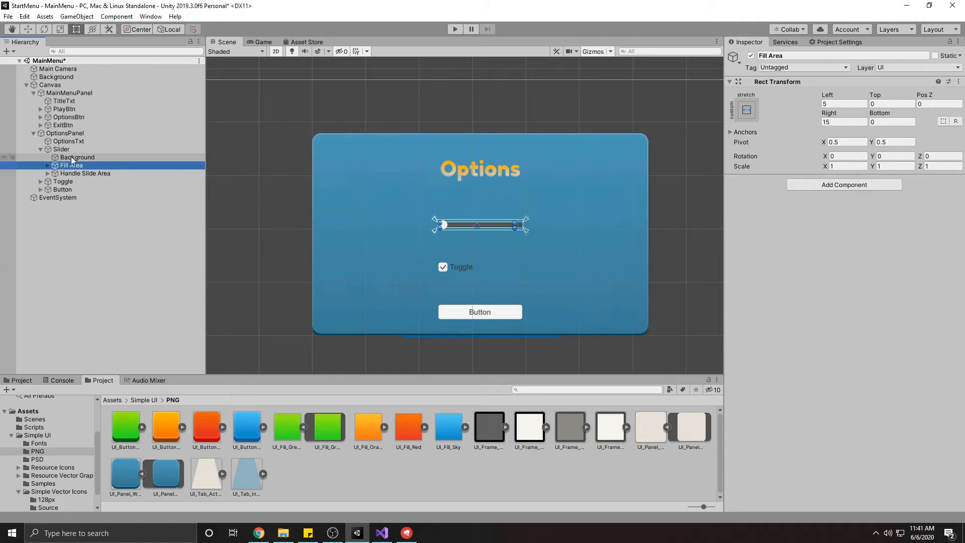
click(70, 160)
click(71, 165)
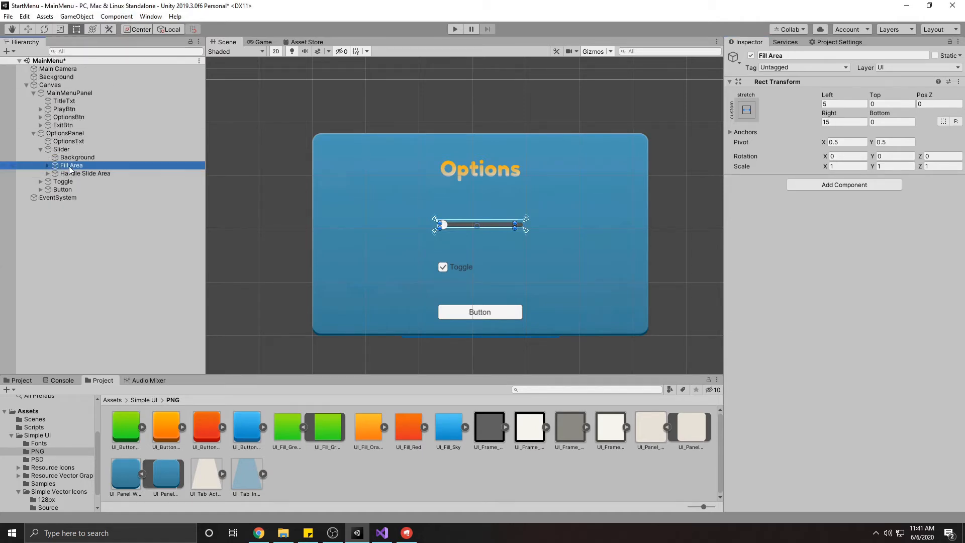
click(48, 166)
click(71, 173)
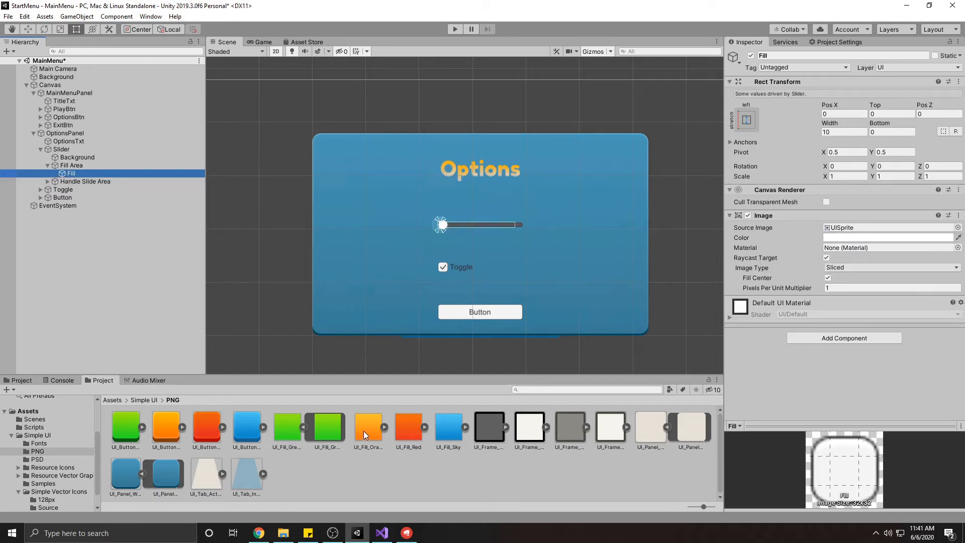
drag(329, 427, 837, 227)
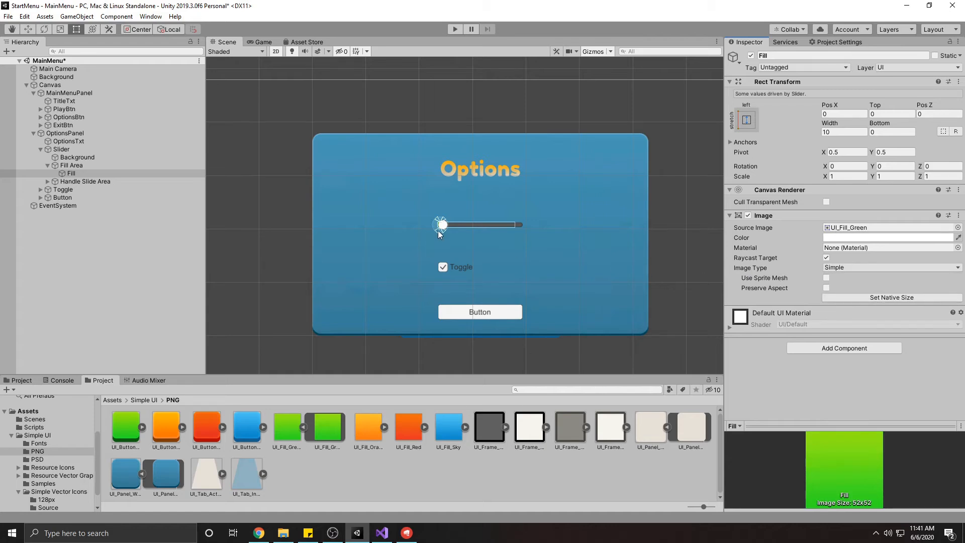
Run the scene, move the slider handle to test the fill, and stop play mode
click(454, 29)
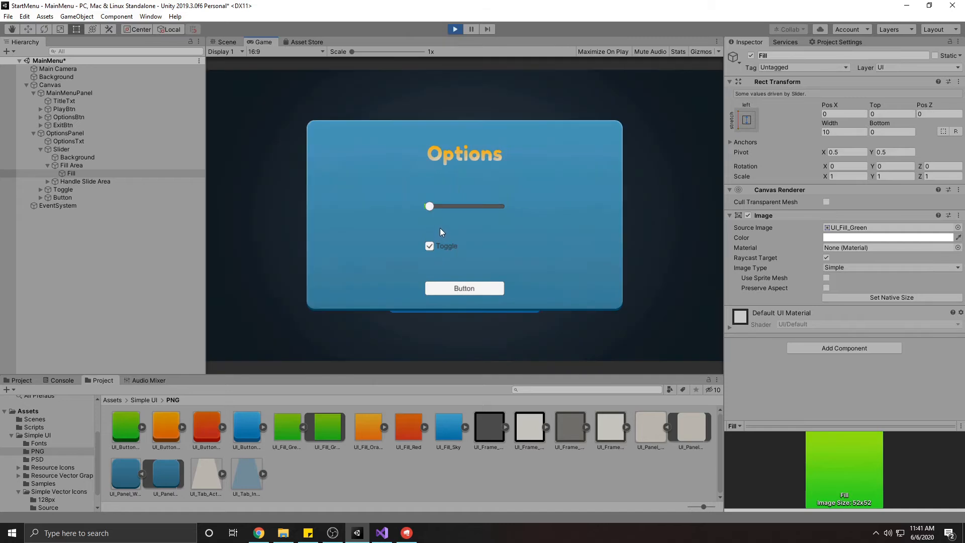
drag(427, 203, 472, 213)
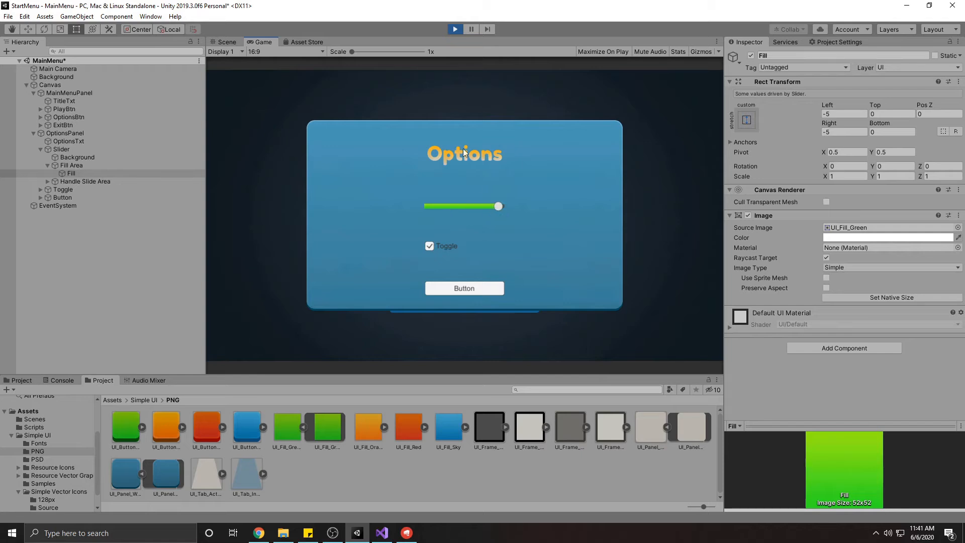
click(455, 30)
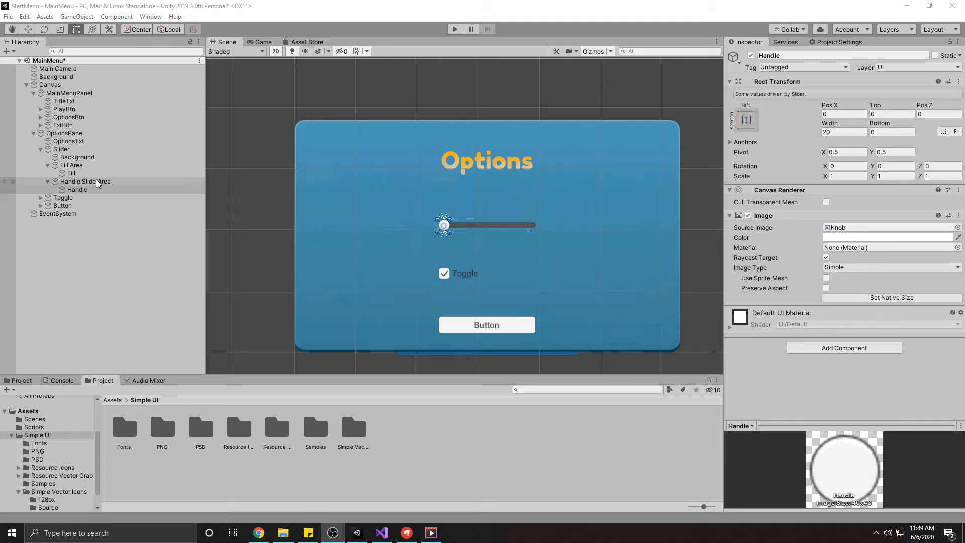
Assign the UI_Button_Standard_Sky sprite from the Simple UI PNG folder as the source image of the slider's Handle
click(81, 182)
click(79, 190)
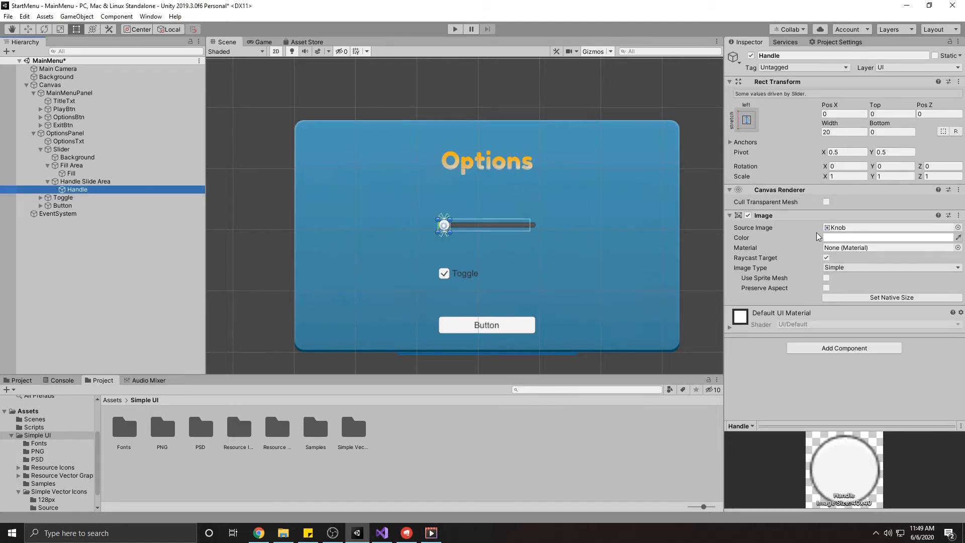
double_click(162, 428)
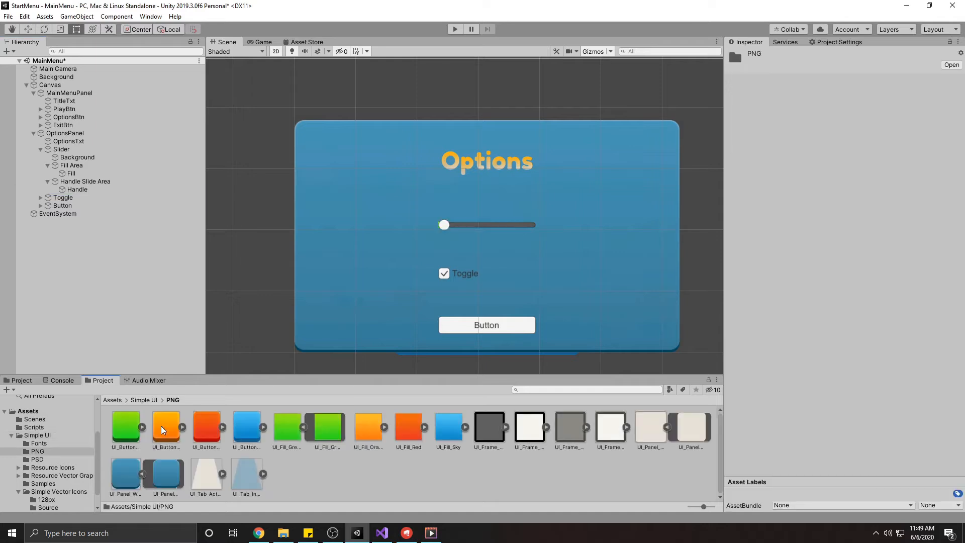
click(110, 189)
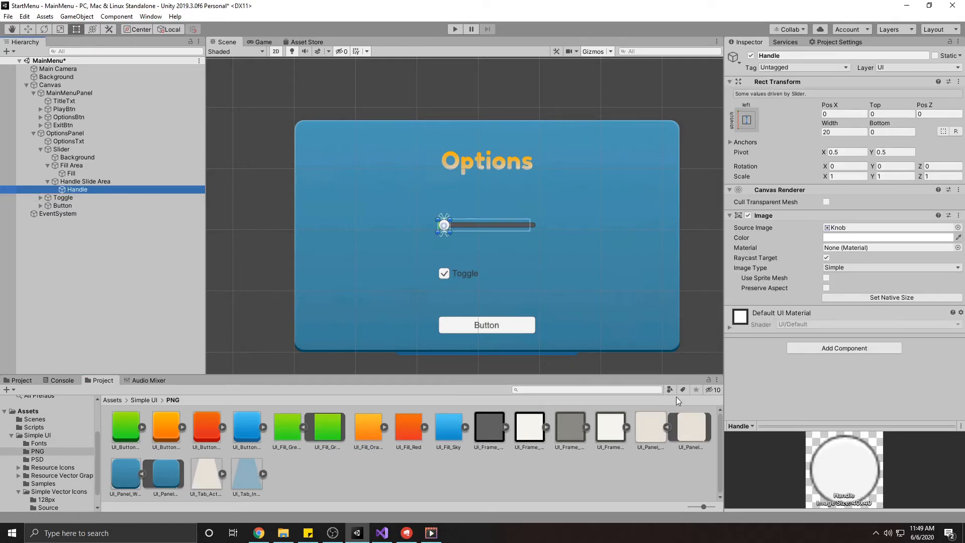
click(264, 426)
drag(300, 433, 849, 232)
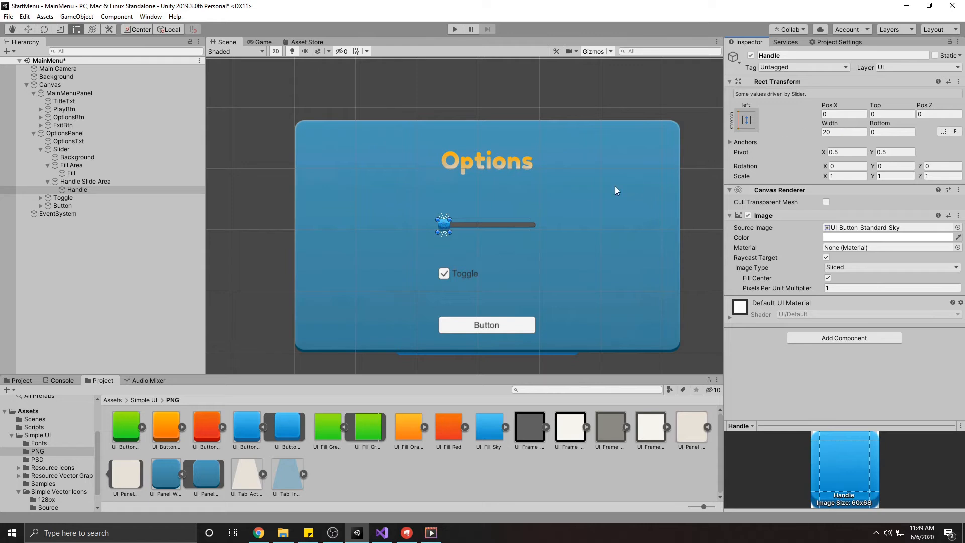
Try scaling the slider's Handle to 0.5 in X and Y
click(837, 131)
click(848, 176)
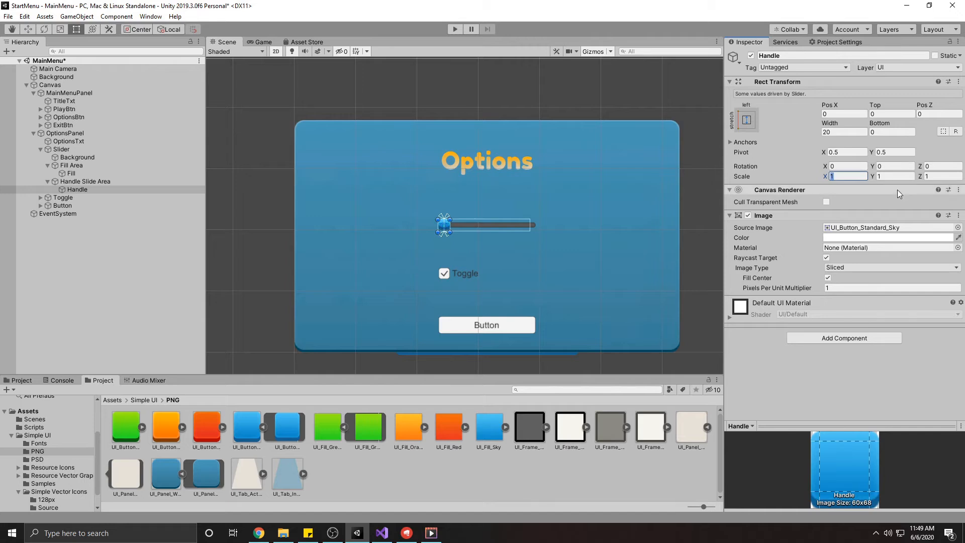
key(BackSpace)
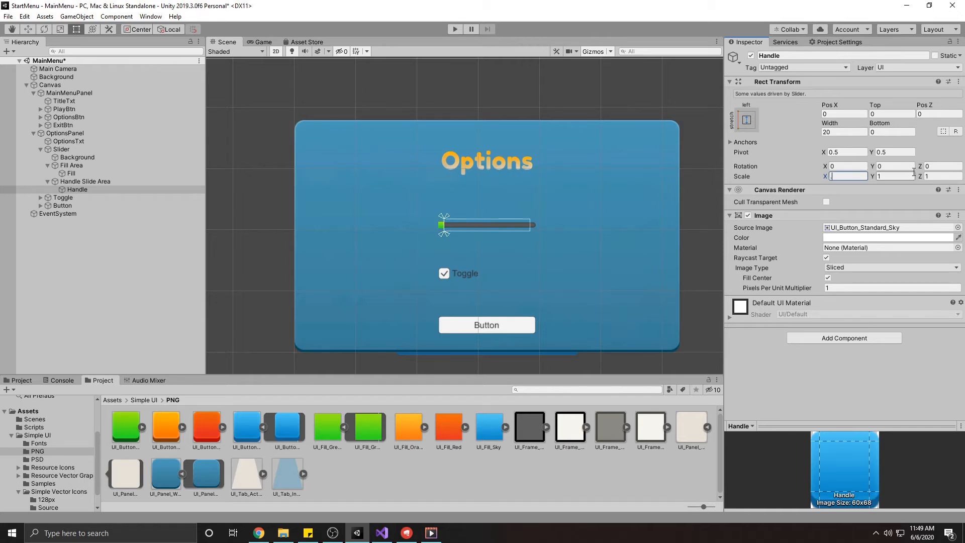
text(.5)
key(Tab)
text(.5)
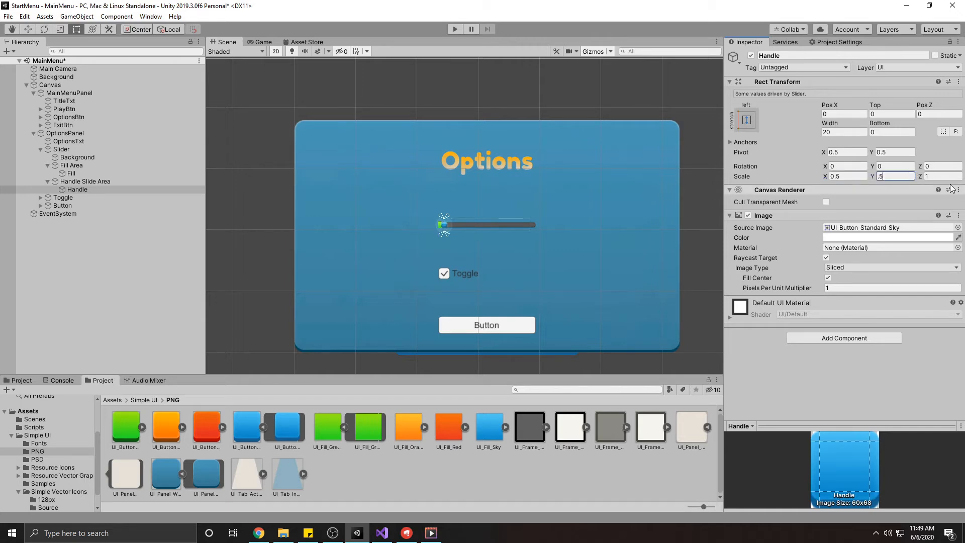
Set the scale of the slider's Handle to 0.75 in X, Y and Z
double_click(893, 176)
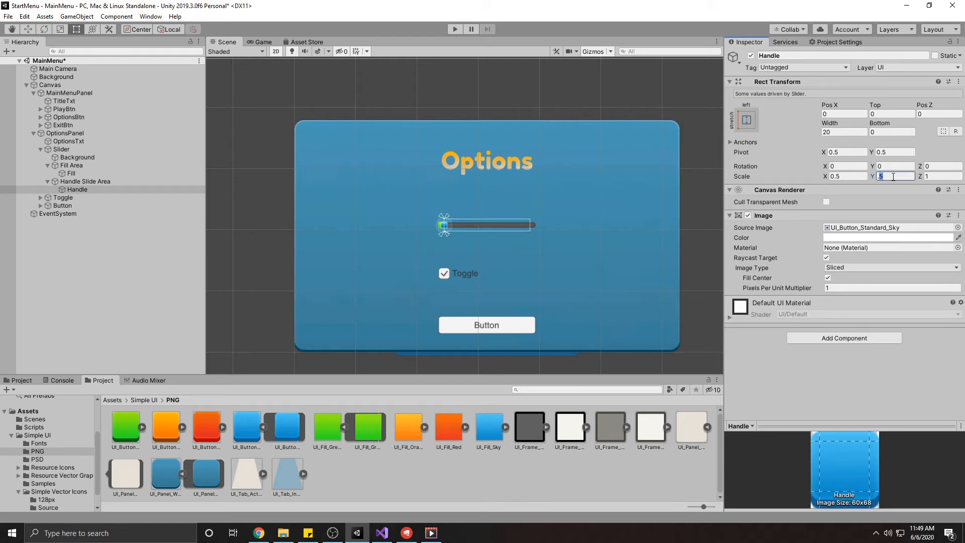
text(.75)
key(shift+Tab)
text(7)
key(BackSpace)
text(.75)
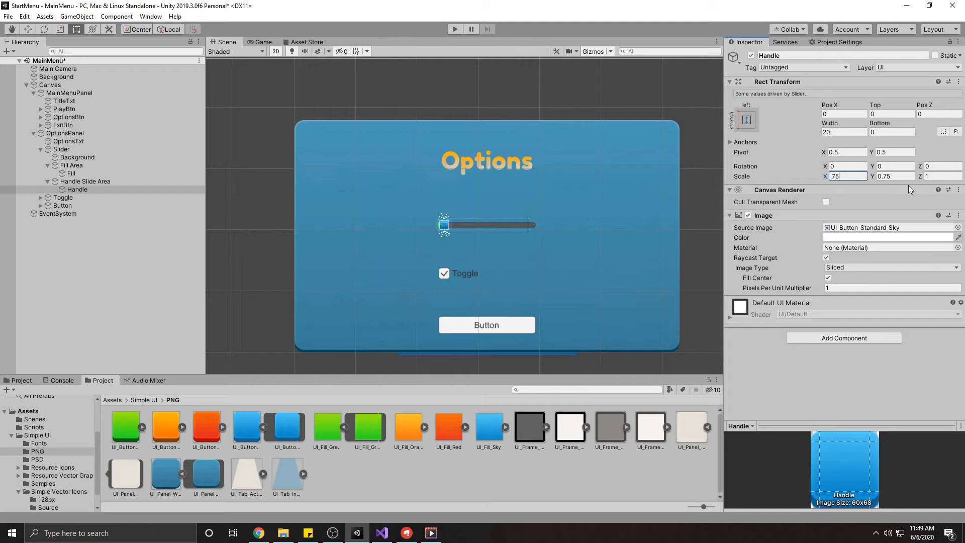
click(930, 176)
text(.75)
key(Return)
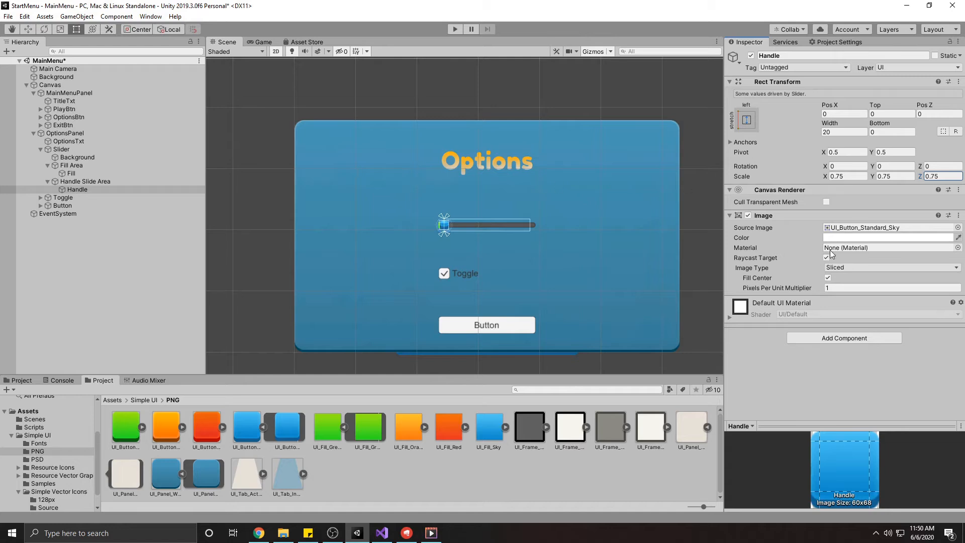
click(643, 193)
Add a UI image as a child of the slider's Handle
right_click(85, 189)
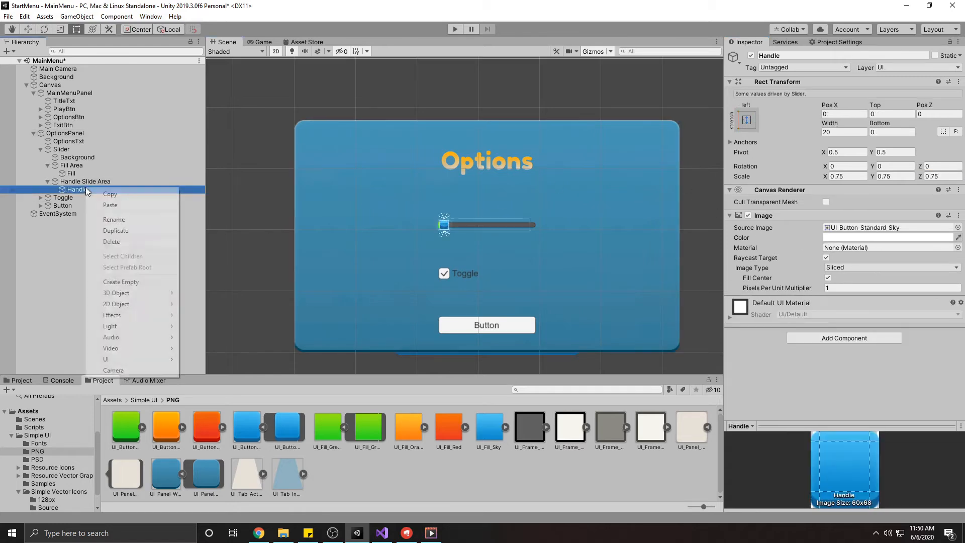
mouse_move(135, 359)
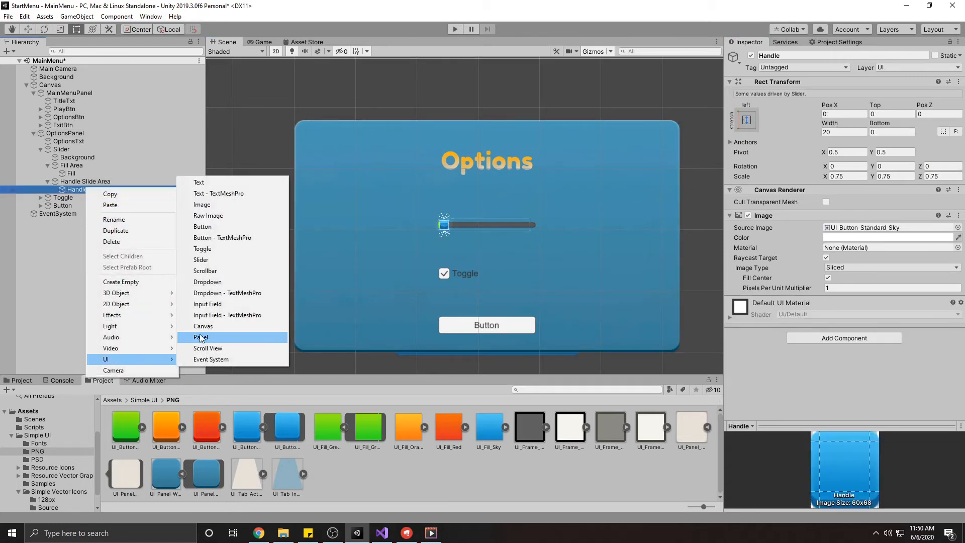
click(217, 206)
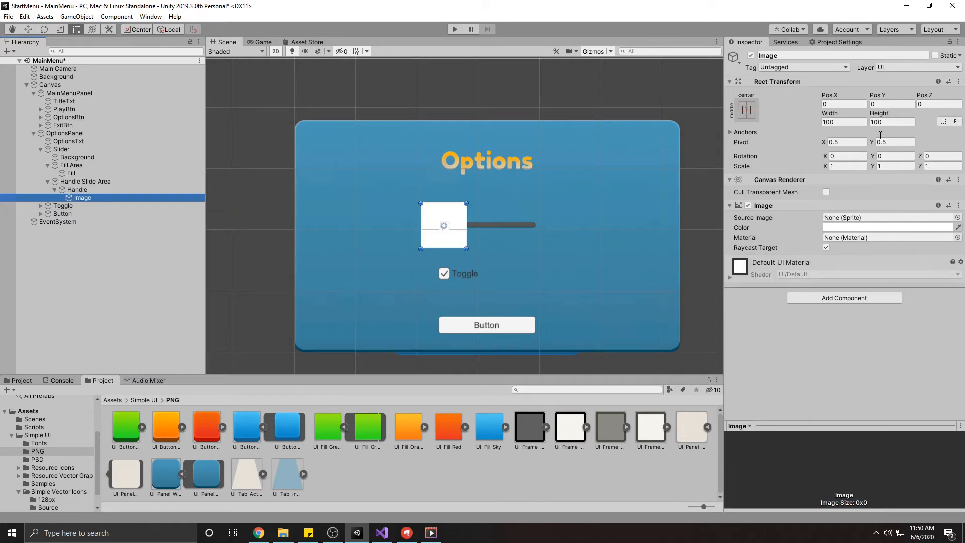
Stretch the new image's anchors in both directions and set its left, top, right and bottom offsets to 0
click(755, 115)
click(854, 261)
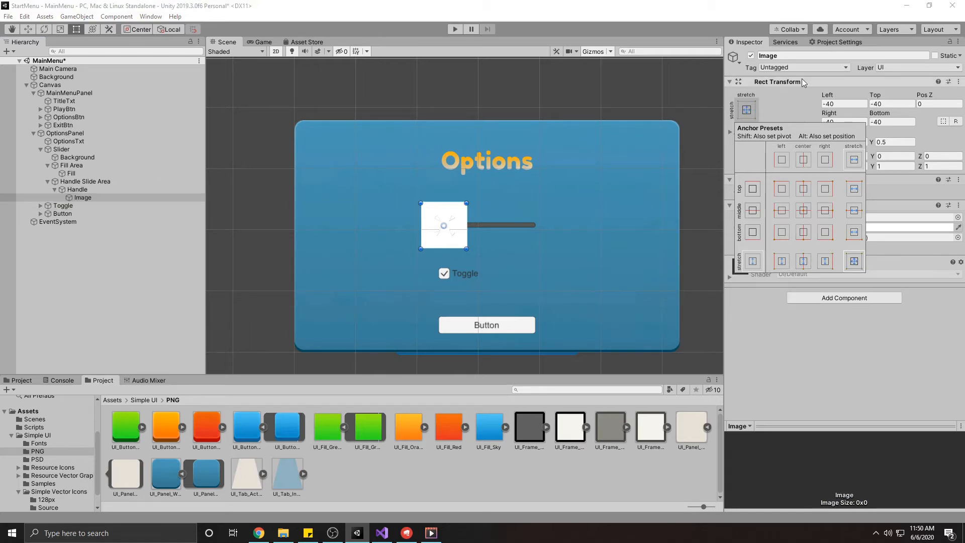
click(835, 104)
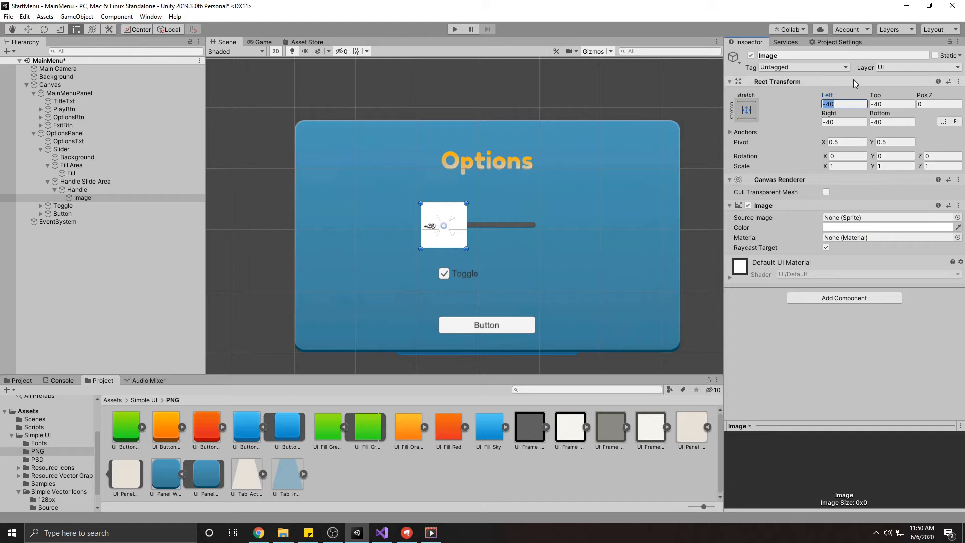
text(0)
key(Tab)
text(0)
click(876, 125)
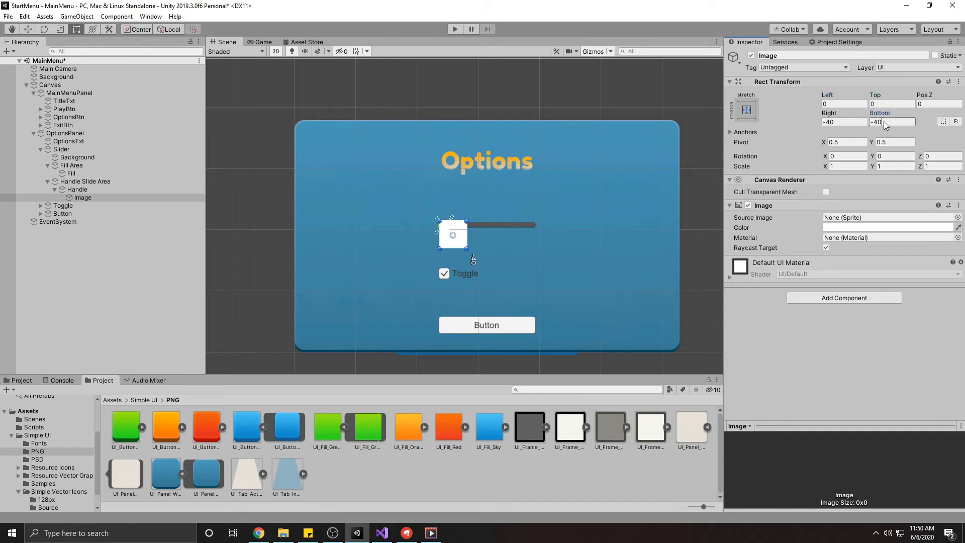
text(0)
click(835, 123)
text(0)
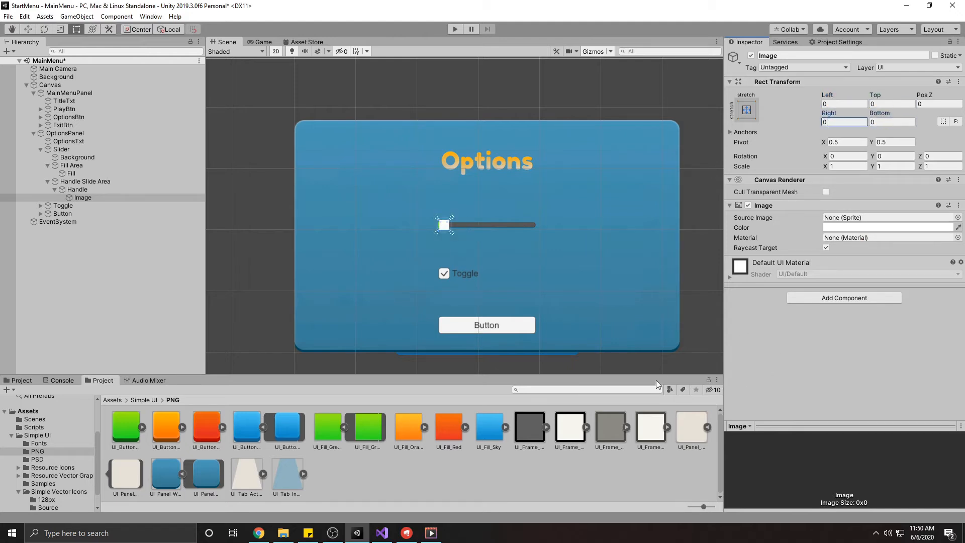
Find the pause icon in Simple UI's 128px vector icons and assign UI_Icon_Pause as the source image of the Handle's child image
click(143, 399)
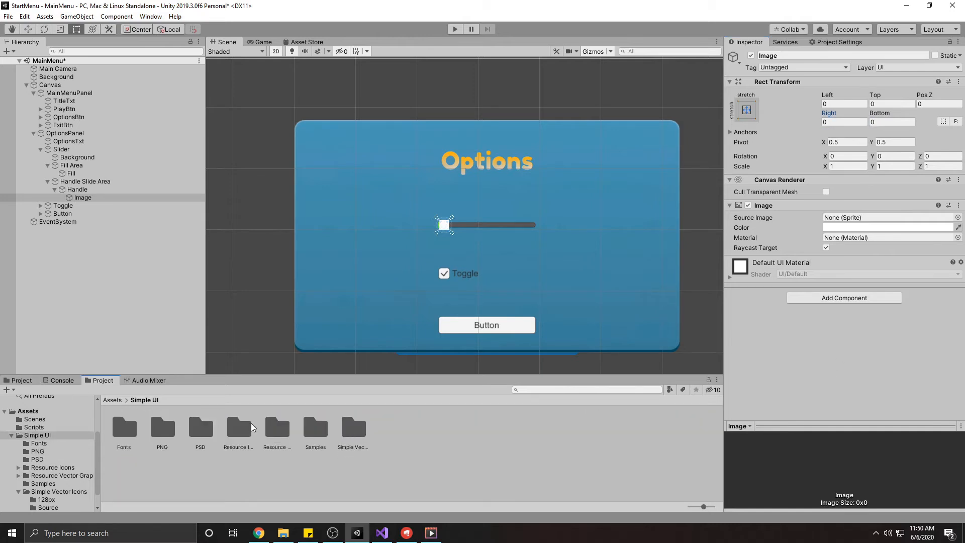
double_click(353, 430)
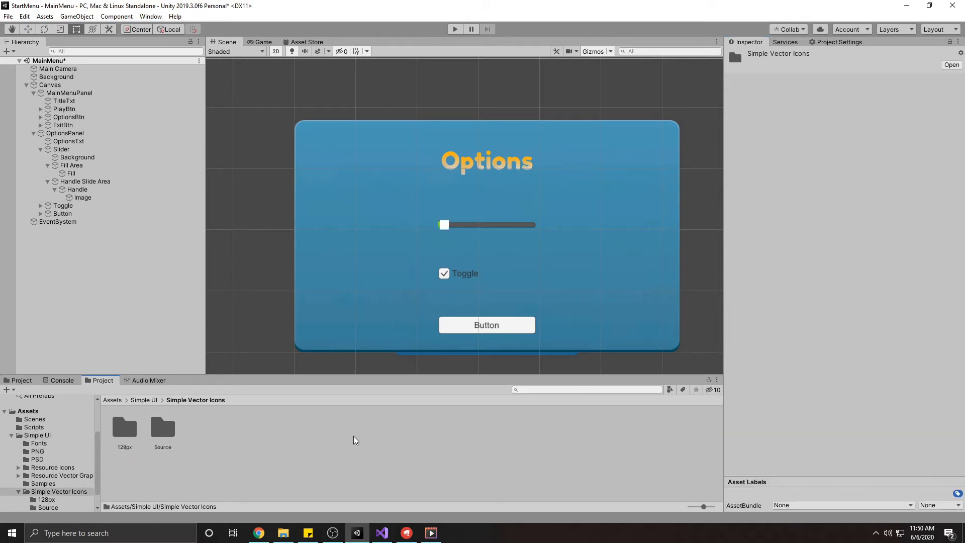
double_click(125, 428)
click(552, 390)
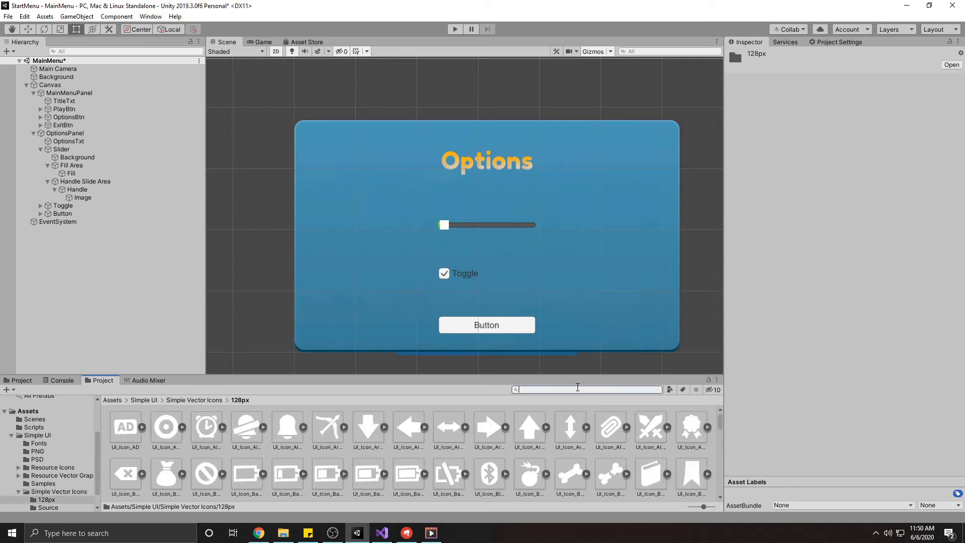
text(pau)
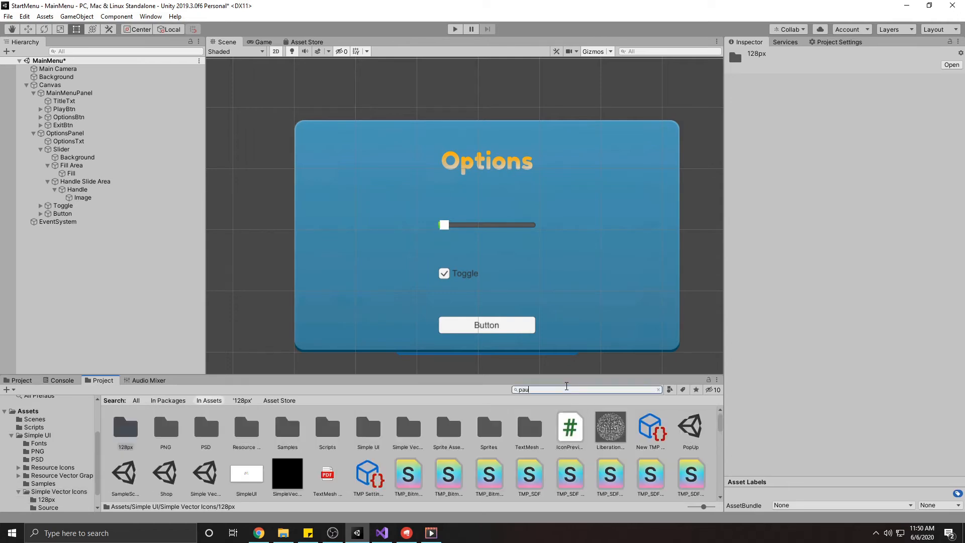
click(80, 197)
drag(125, 427, 849, 221)
click(399, 169)
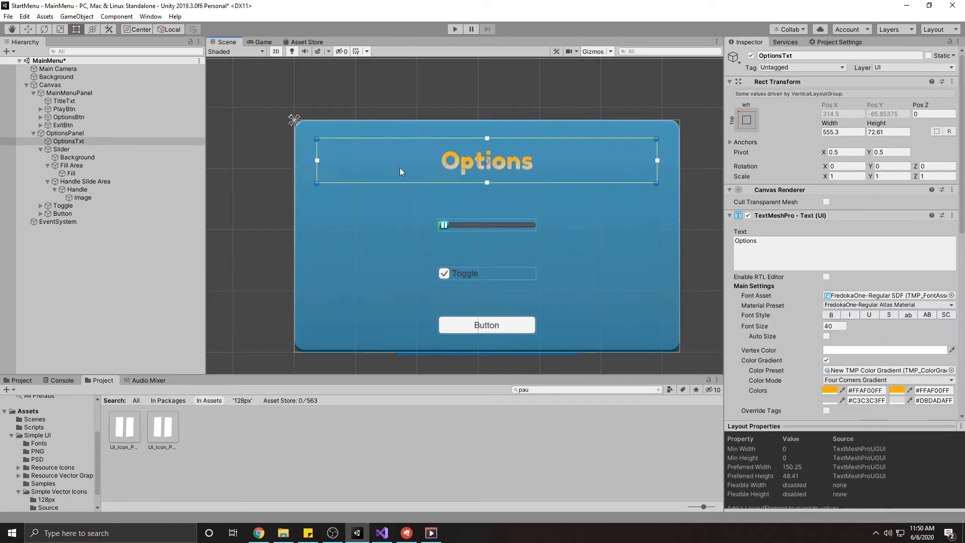
click(444, 224)
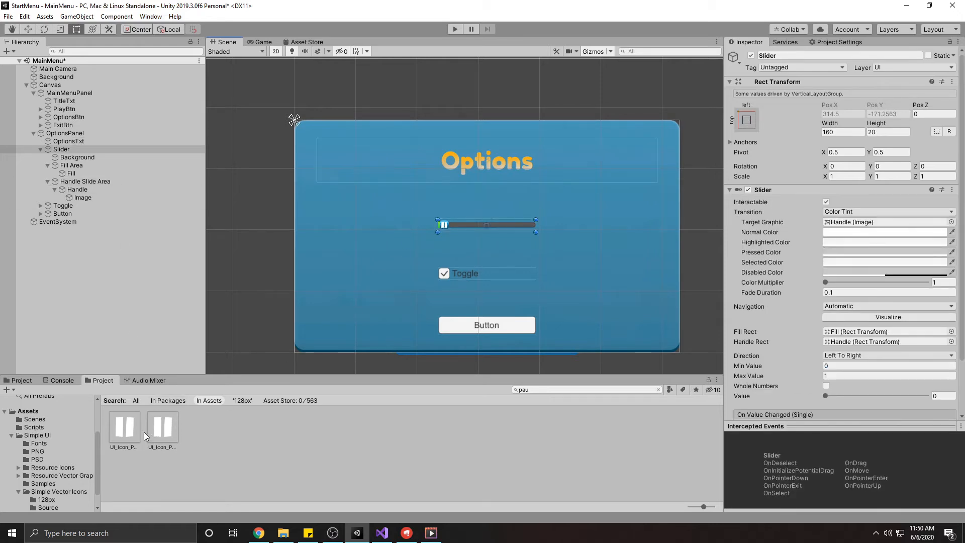
Set the scale of the Handle's pause icon image to 0.75 in X and Y
click(80, 198)
click(829, 99)
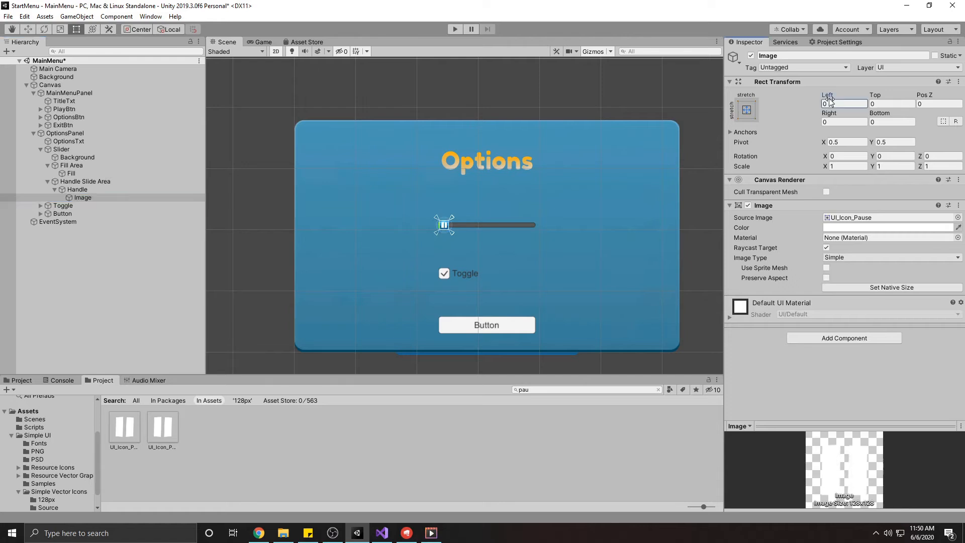
click(836, 167)
text(.75)
key(Tab)
text(.75)
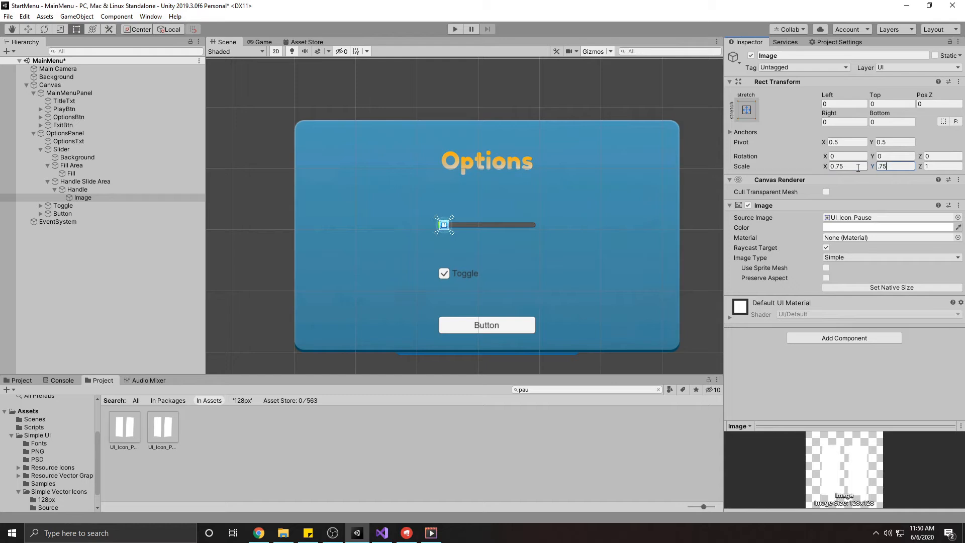
key(Tab)
click(522, 207)
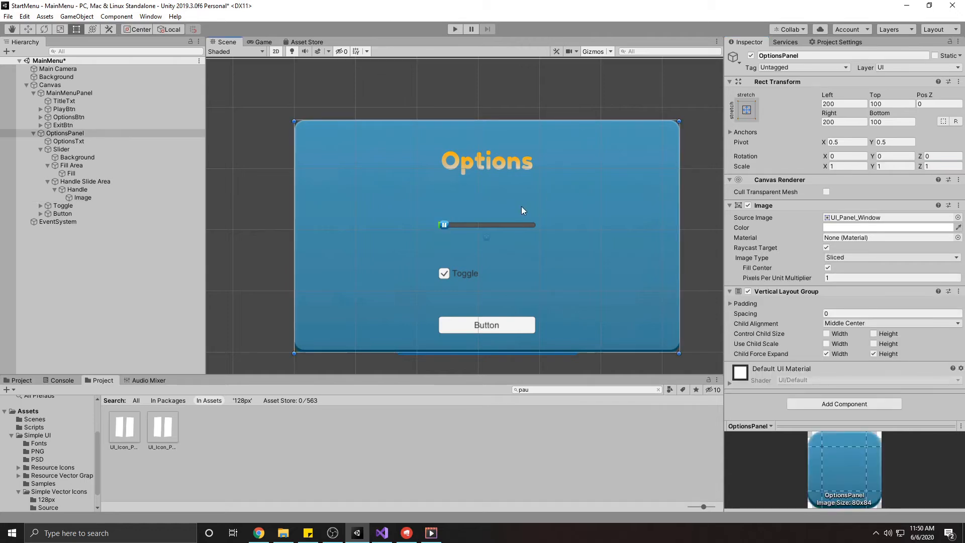
Collapse the Slider's hierarchy and set the whole Slider's scale to 1.5 in X and Y
click(454, 221)
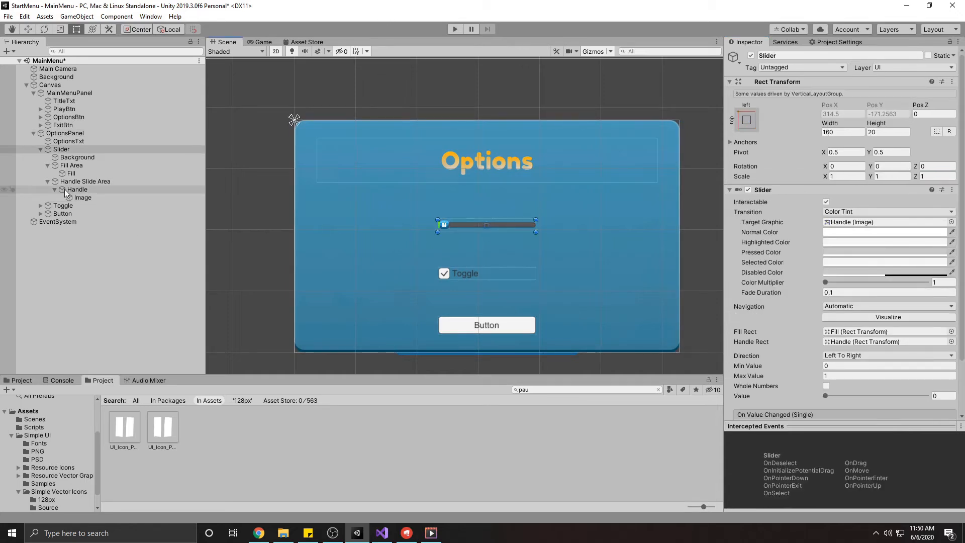
click(71, 182)
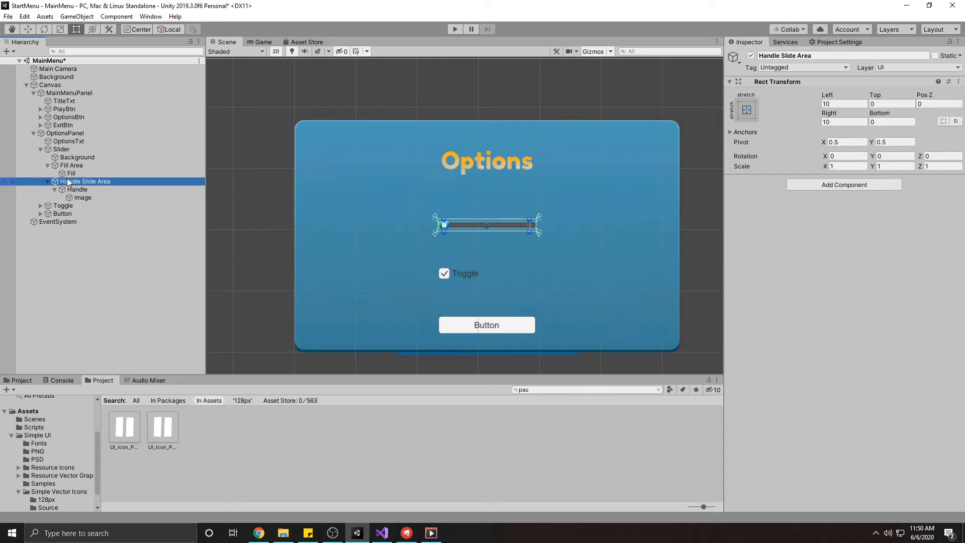
click(40, 150)
click(54, 149)
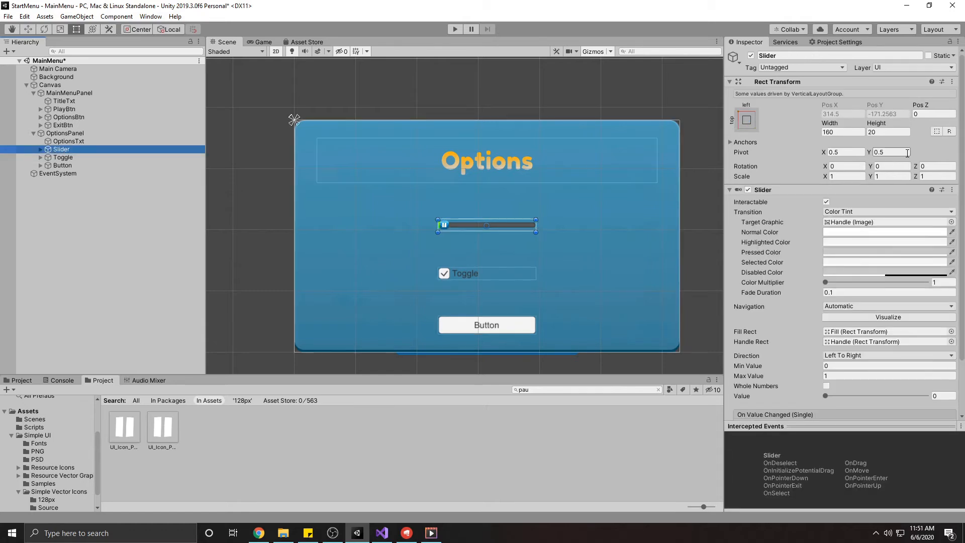
click(853, 173)
text(15)
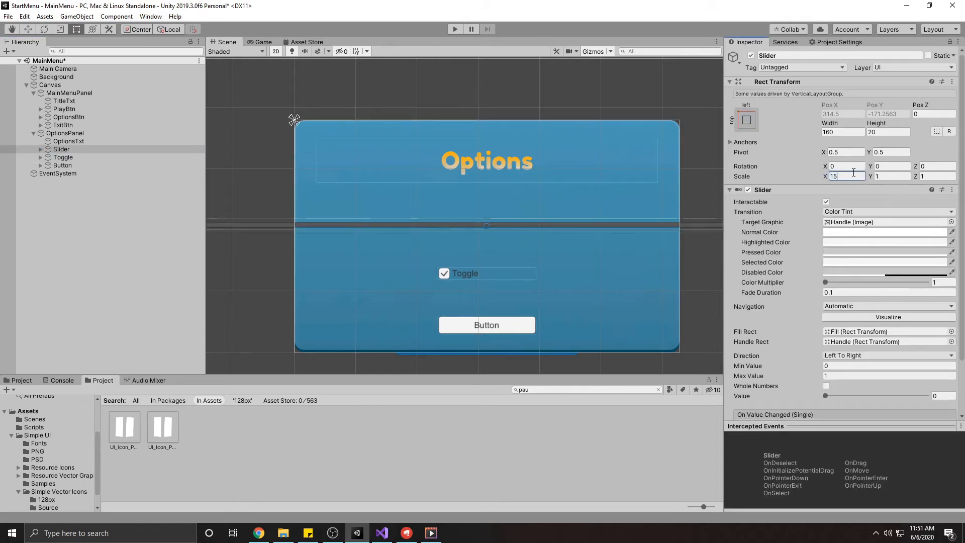
key(BackSpace)
text(.5)
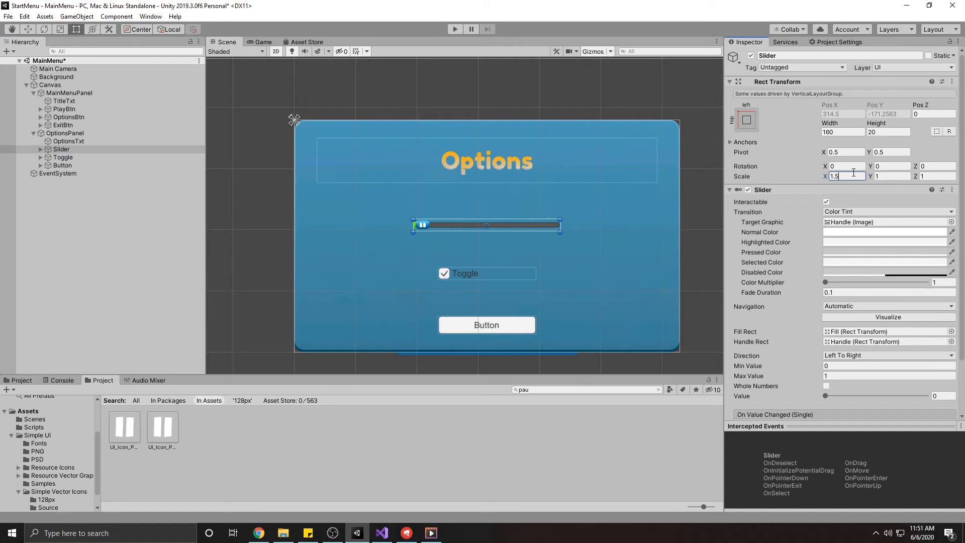
key(Tab)
text(1.5)
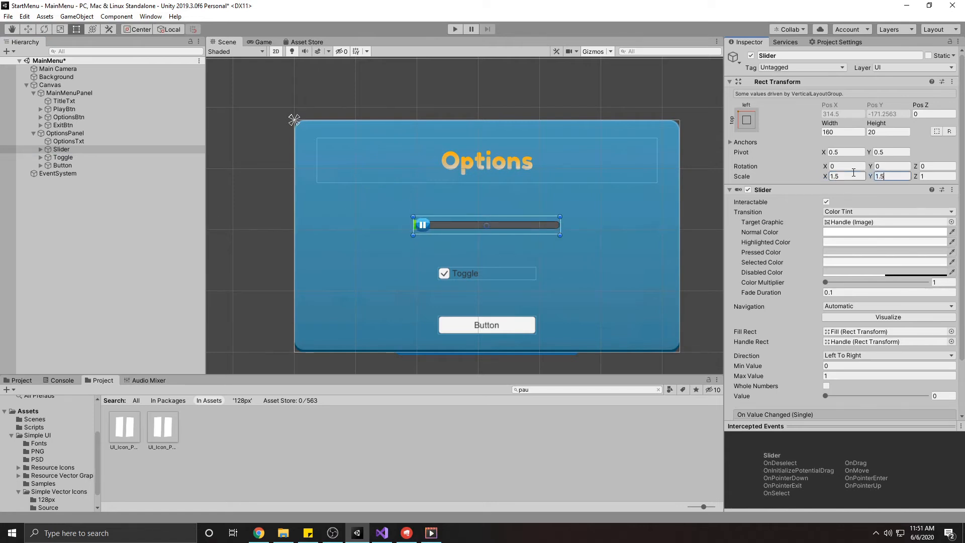
click(570, 234)
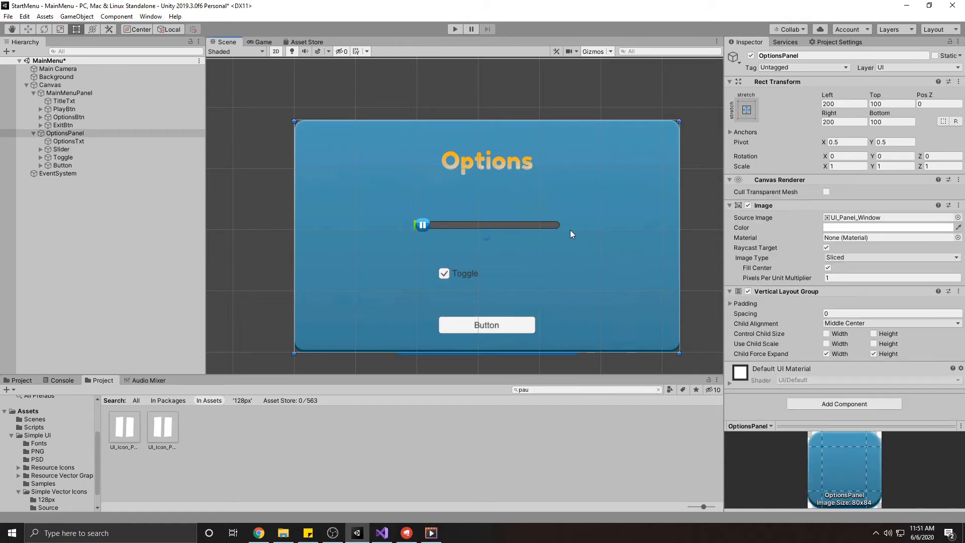
Run the scene, test moving the slider's handle along its track, and stop play mode
click(454, 29)
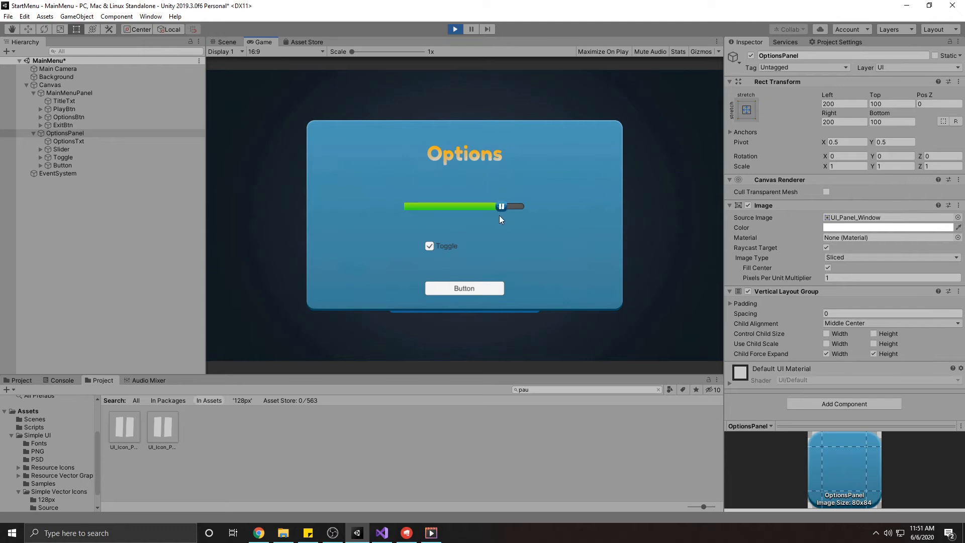
drag(482, 217, 528, 176)
click(455, 34)
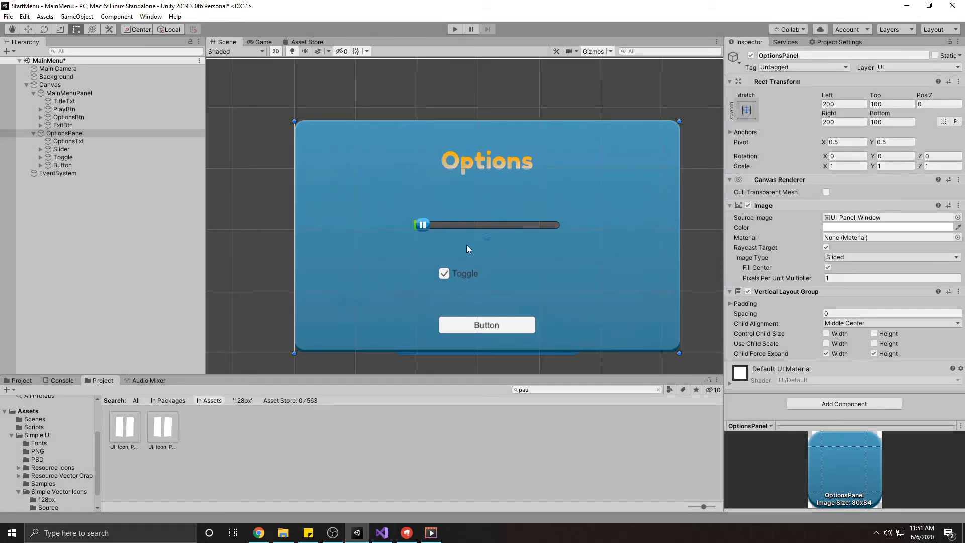
Set the Toggle's scale to 1.5 in X and Y
click(85, 157)
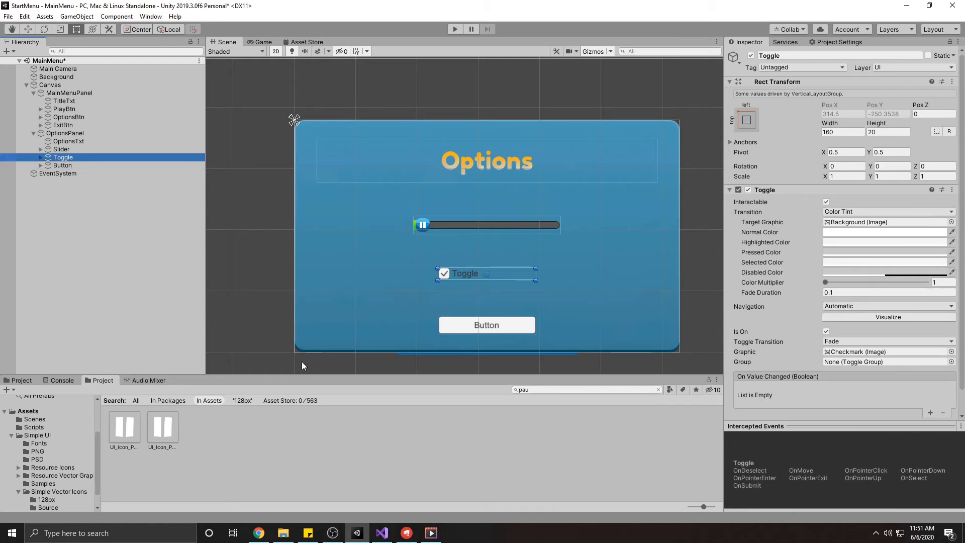
click(842, 176)
text(.5)
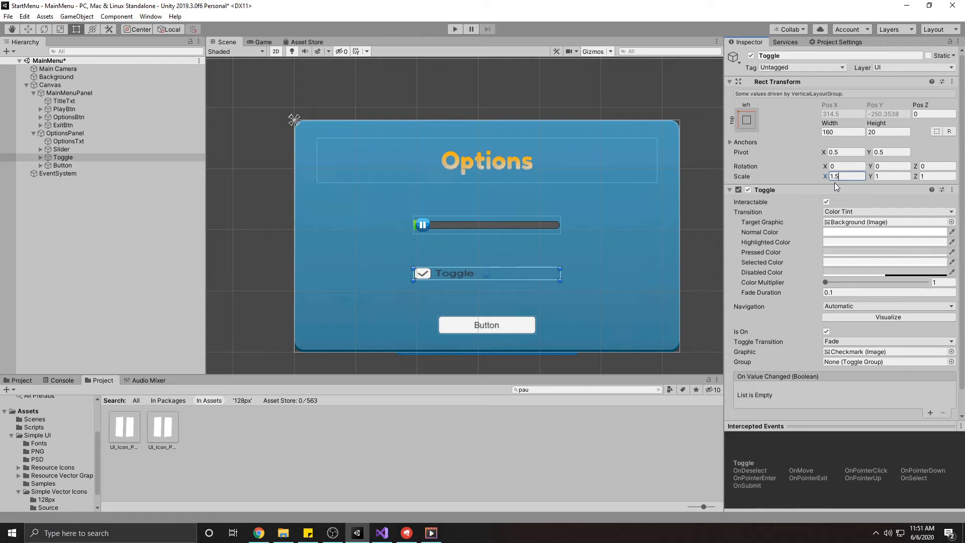
key(Tab)
text(1.5)
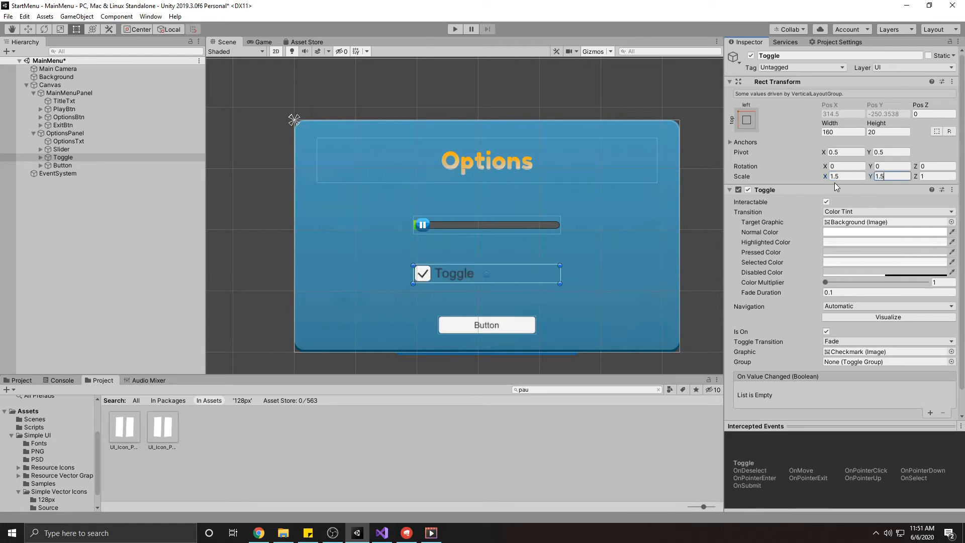
Delete the Toggle's Label and add a TextMeshPro text as a child of the Toggle in its place
click(42, 158)
click(69, 165)
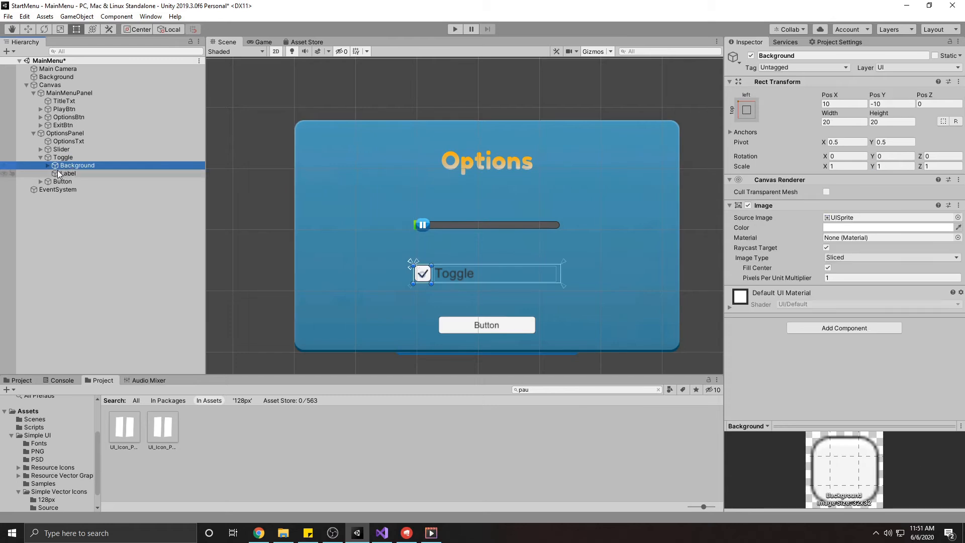
click(68, 174)
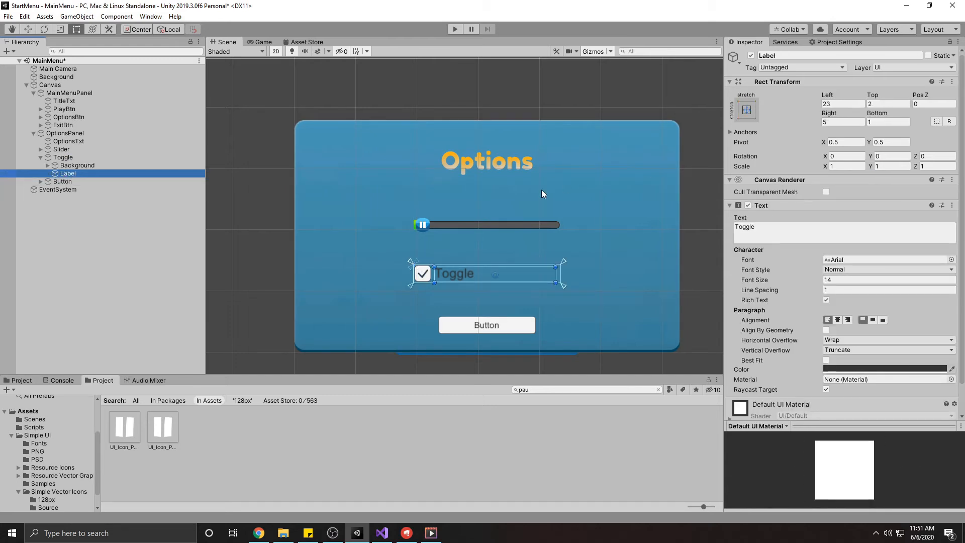
key(Delete)
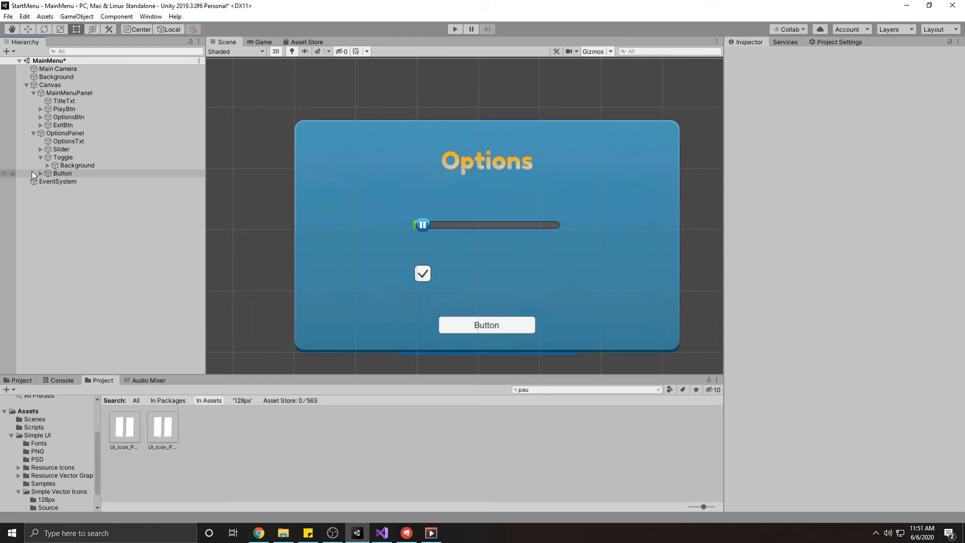
right_click(61, 158)
mouse_move(111, 329)
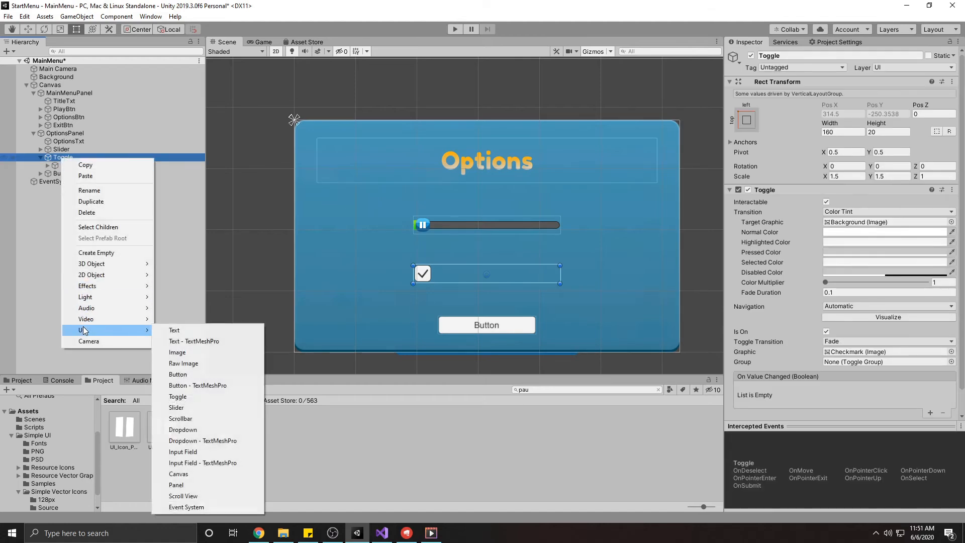
click(197, 340)
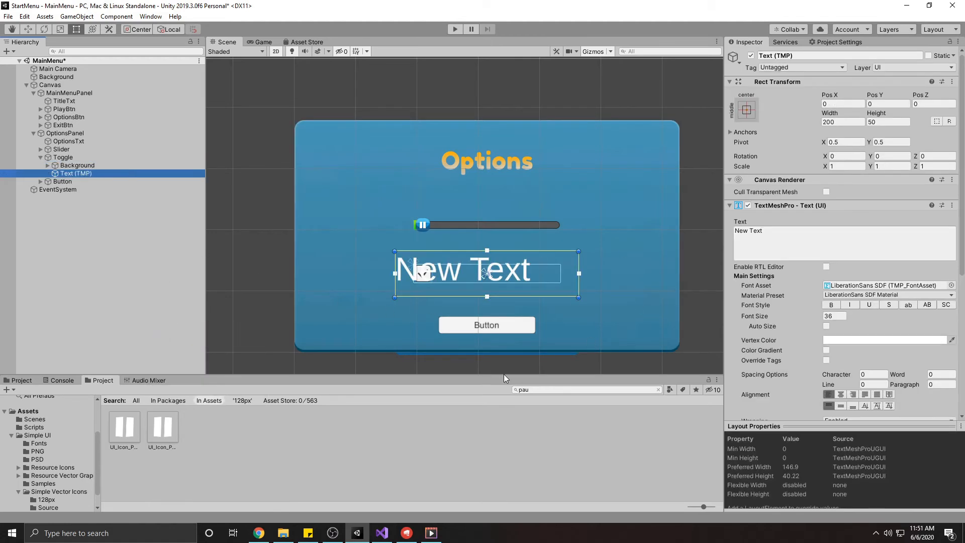
Clear the asset search and assign the FredokaOne-Regular SDF font from Simple UI's Fonts folder to the Toggle's new text
click(136, 400)
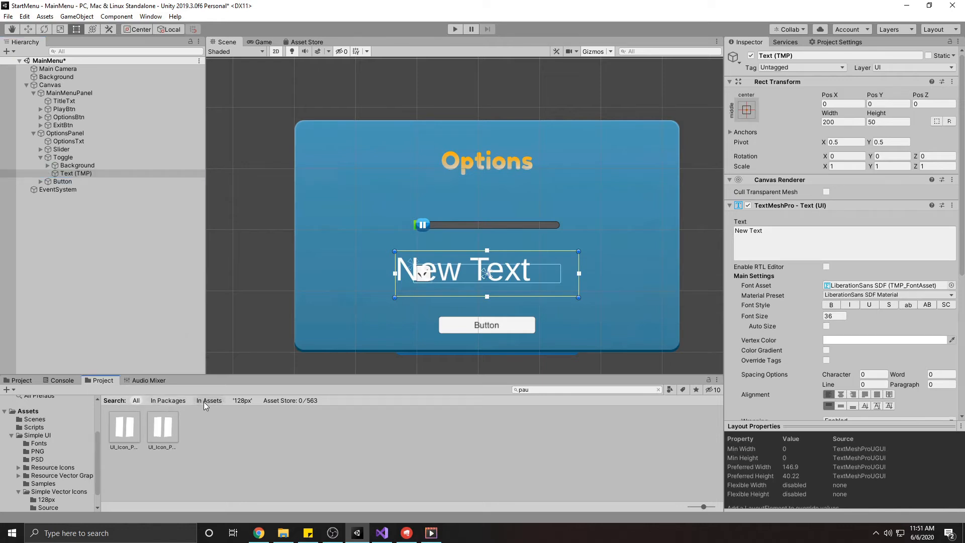
click(157, 399)
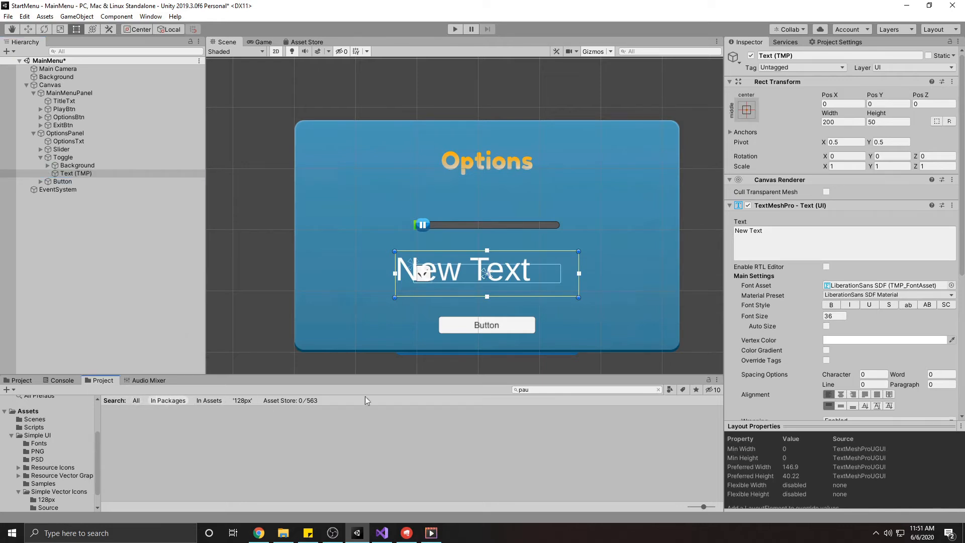
click(659, 389)
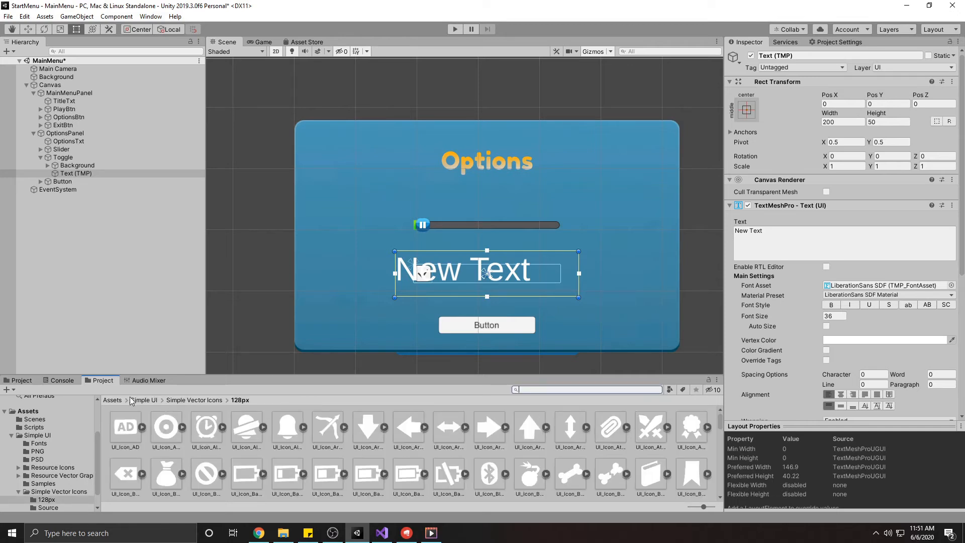
click(112, 401)
double_click(201, 428)
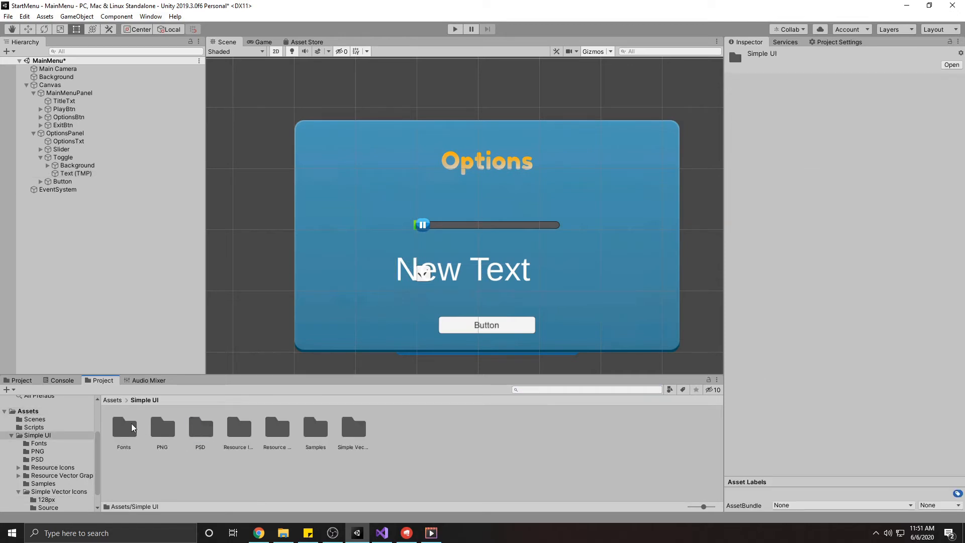
double_click(123, 426)
click(129, 425)
click(76, 174)
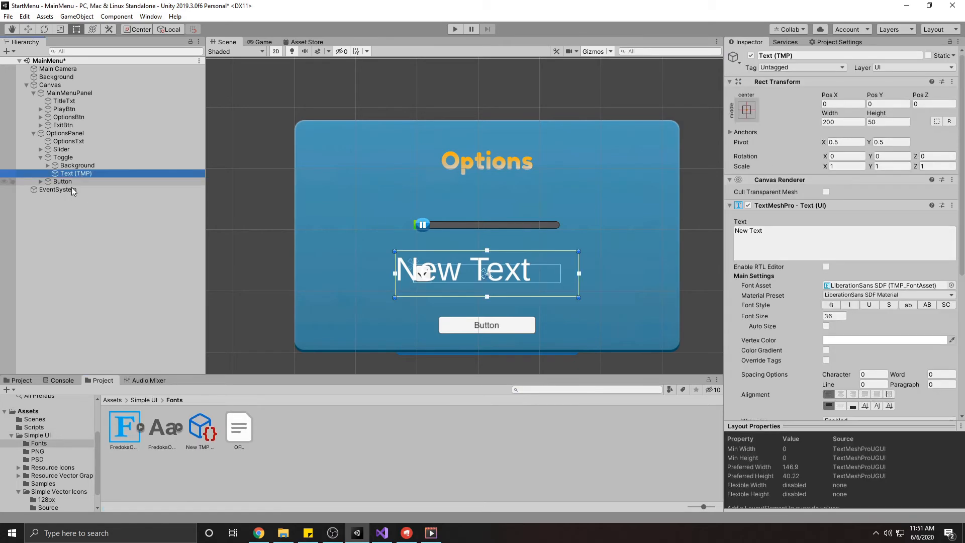
drag(105, 429, 486, 352)
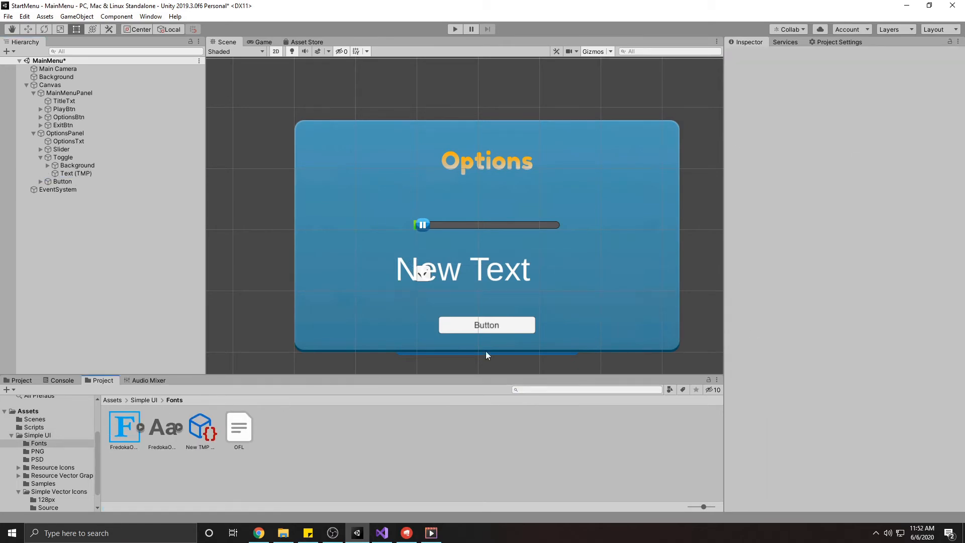
click(71, 173)
drag(124, 426, 871, 289)
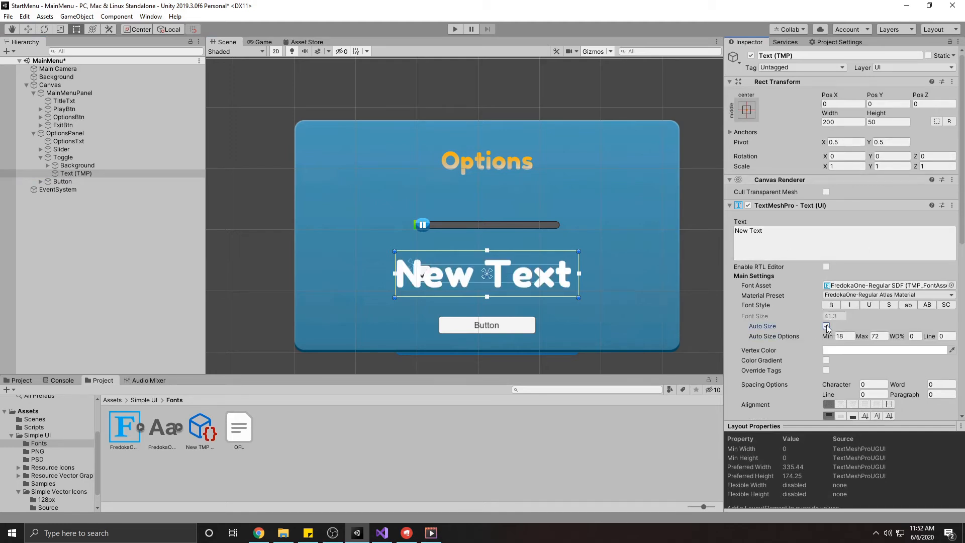
Set the font size of the Toggle's TextMeshPro text to 12
click(833, 315)
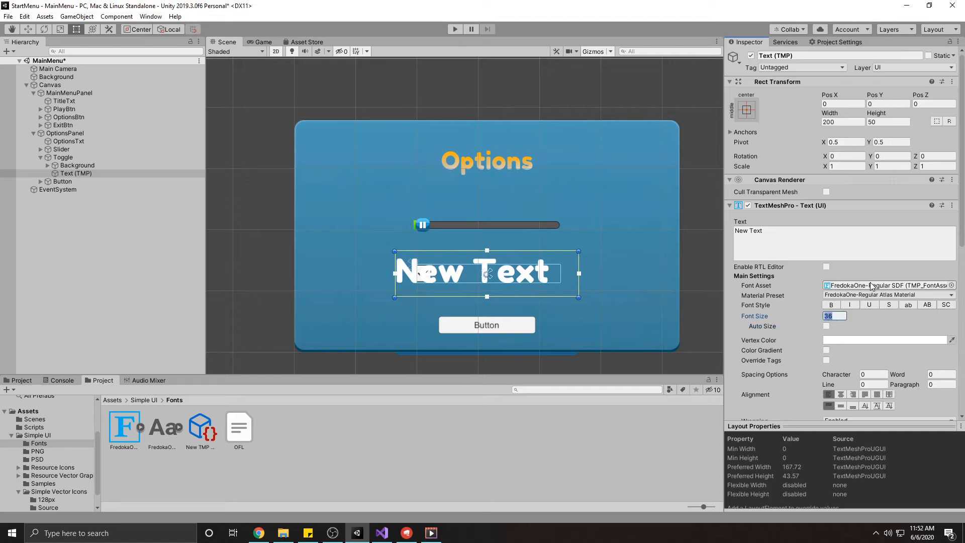
text(12)
key(Return)
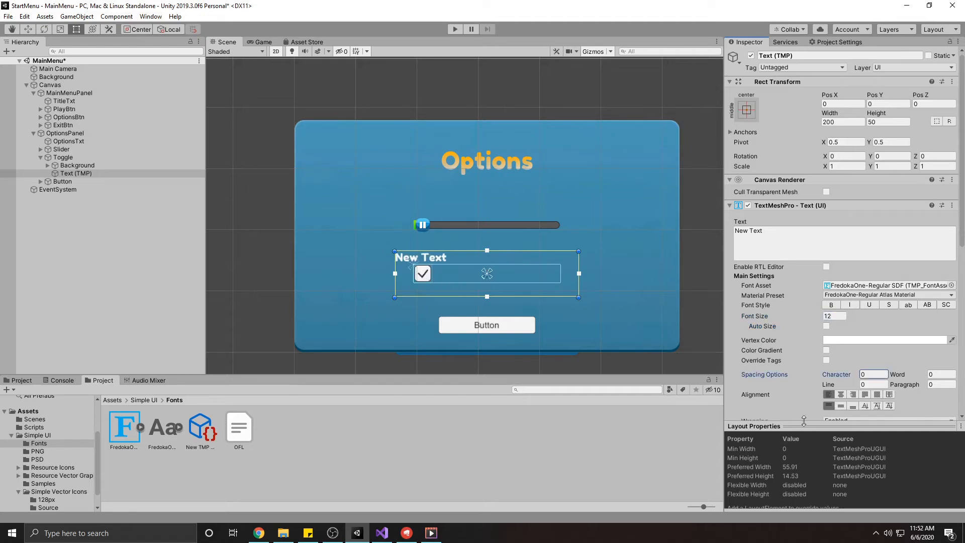
Align the Toggle's TextMeshPro text to the horizontal center and vertical middle
click(841, 406)
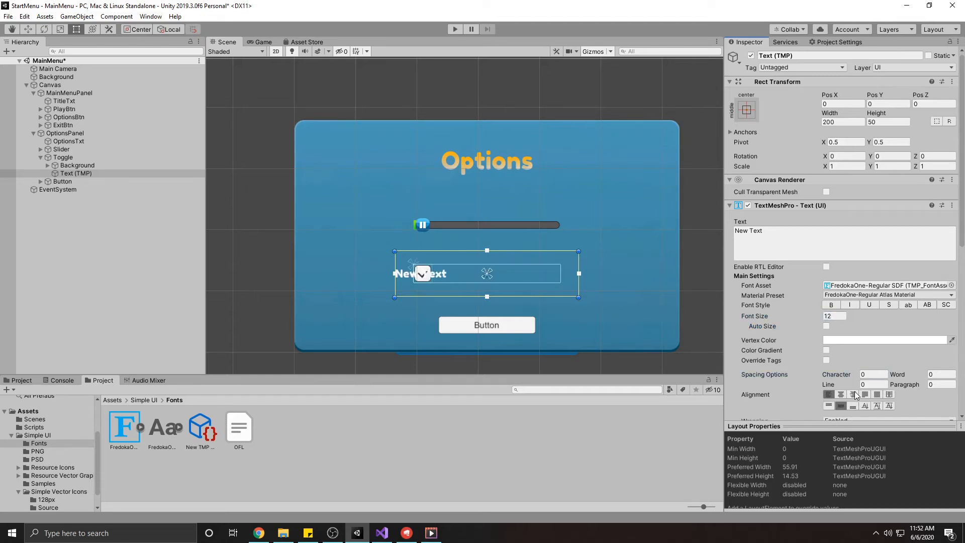
click(841, 394)
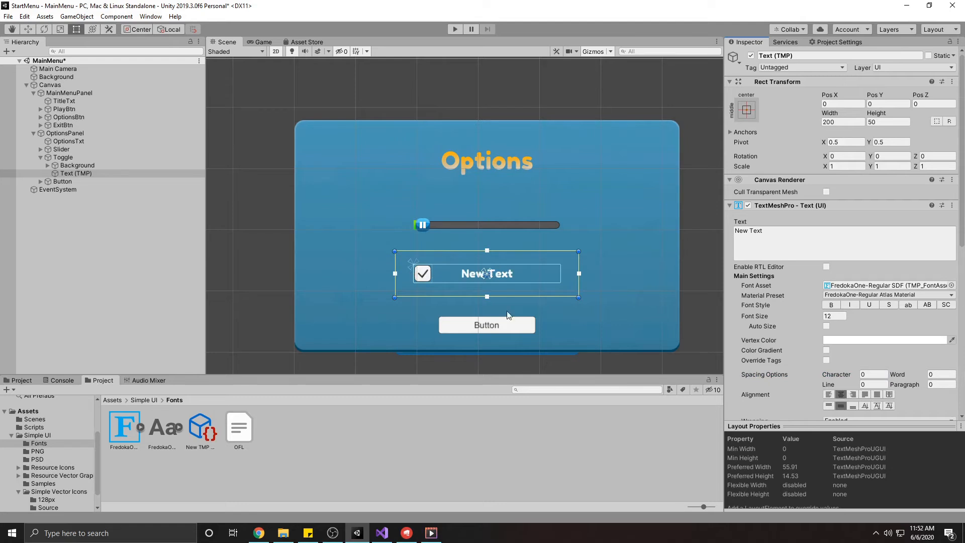
Rename the Toggle's text object to MuteTgl and set its displayed text to "Mute"
click(829, 55)
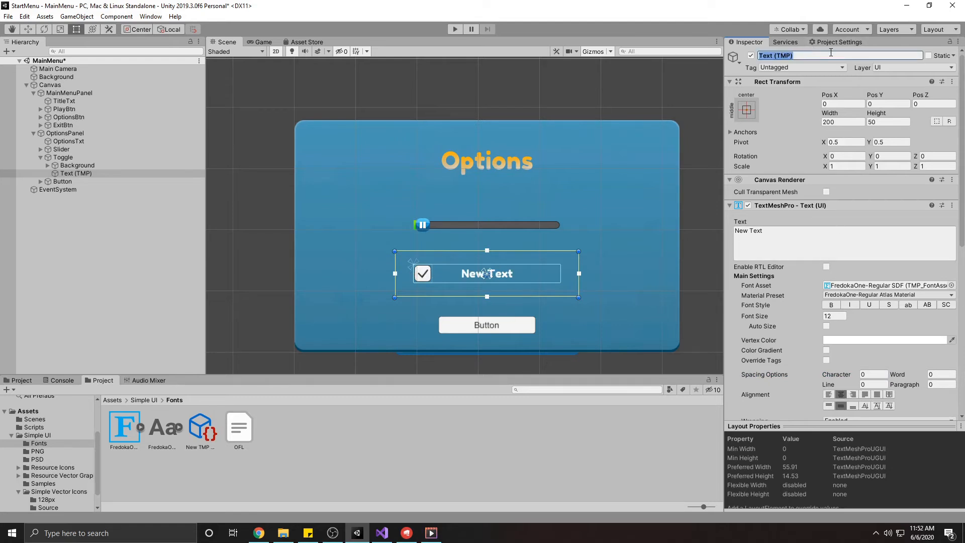
text(Mute)
key(Return)
click(802, 43)
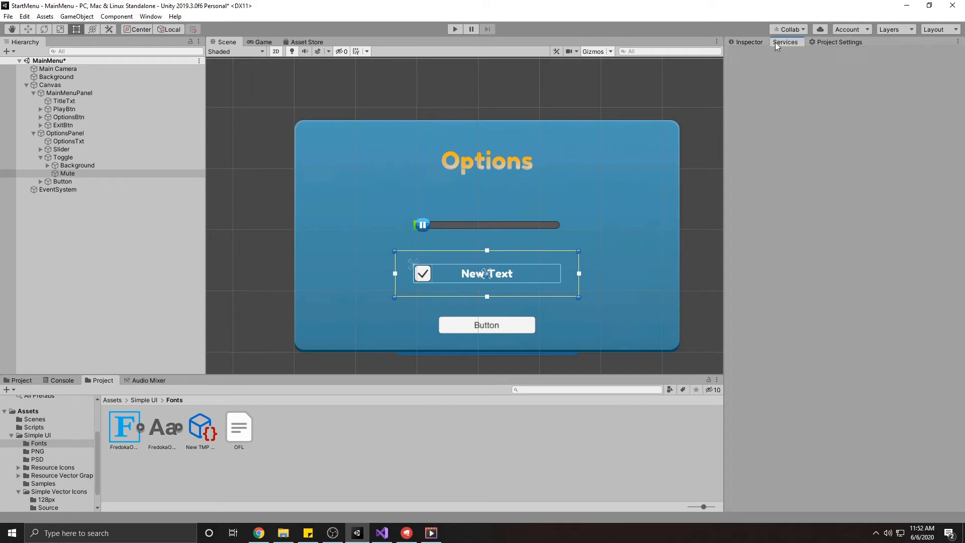
click(743, 41)
click(814, 56)
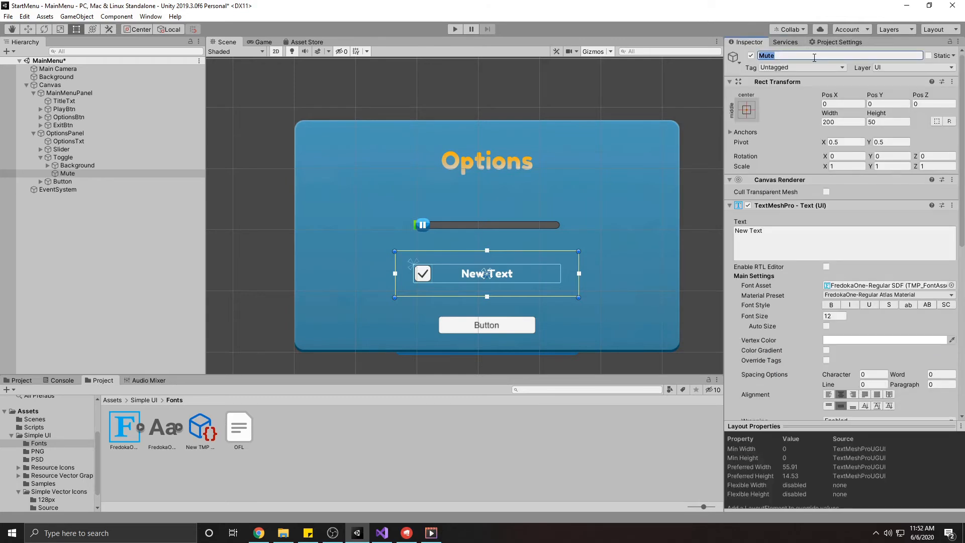
click(814, 56)
text(Tgl)
click(784, 247)
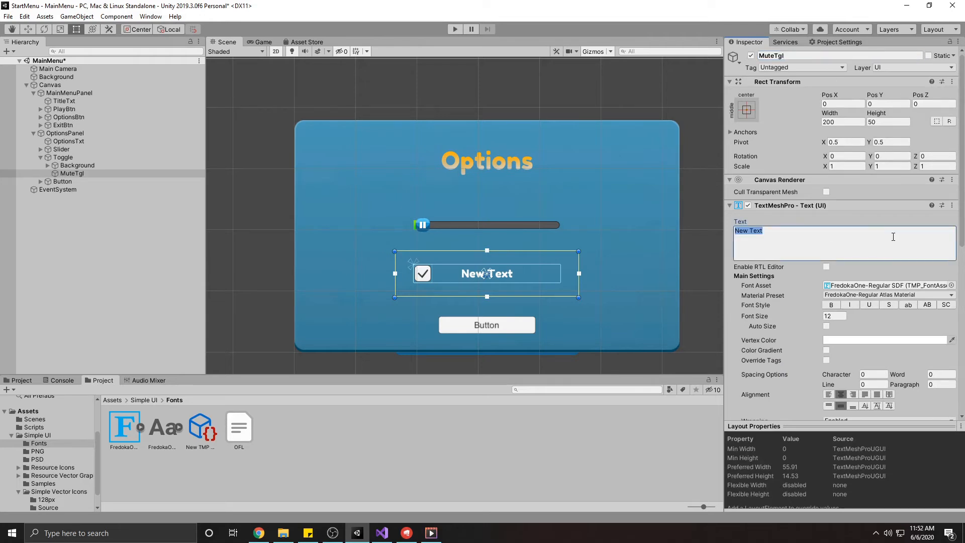
text(Mute)
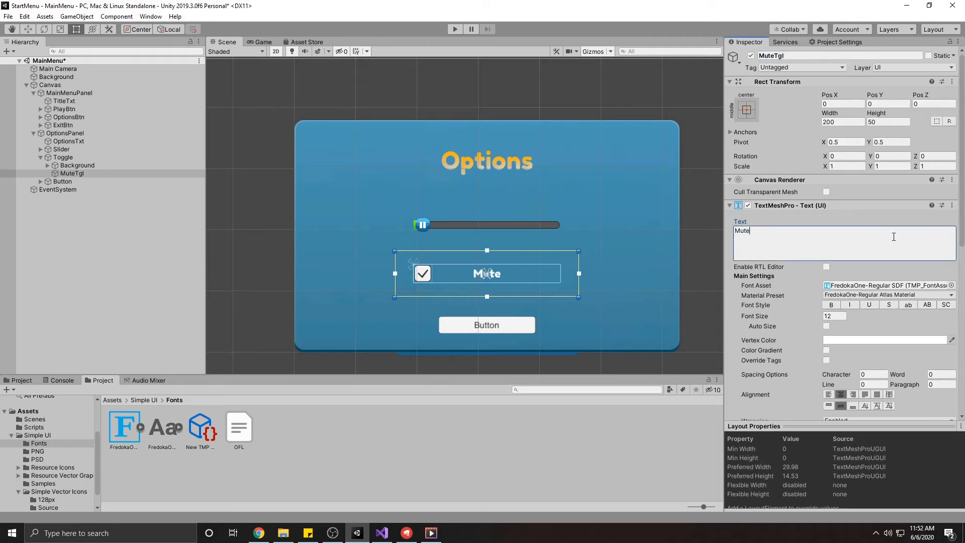
Assign the UI_Fill_Green sprite from Simple UI's PNG folder as the source image of the Toggle's Background
click(71, 165)
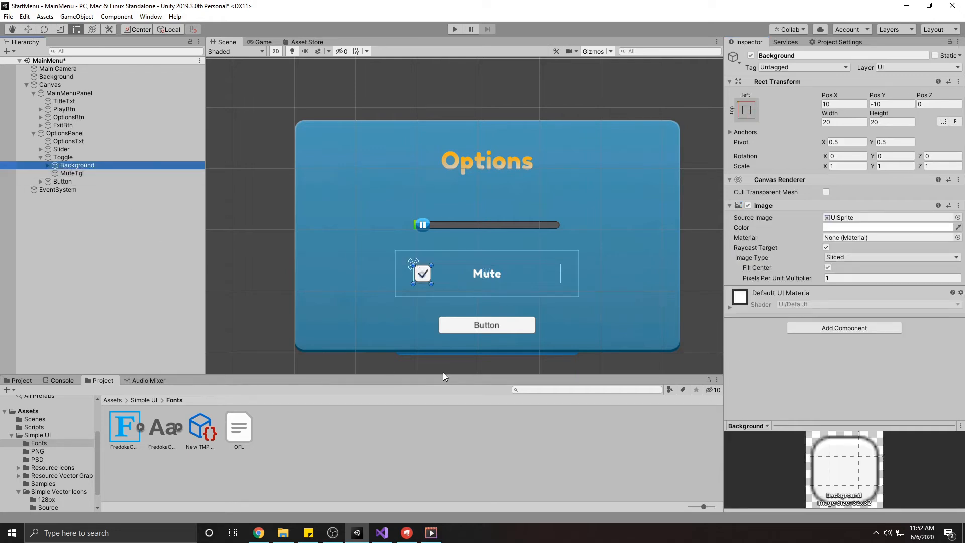
click(143, 399)
click(167, 427)
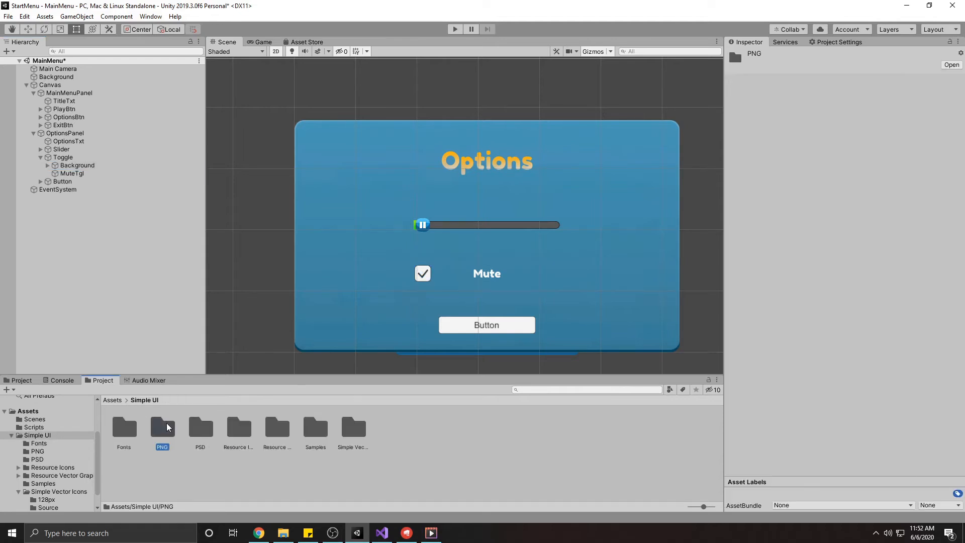
double_click(167, 426)
click(76, 174)
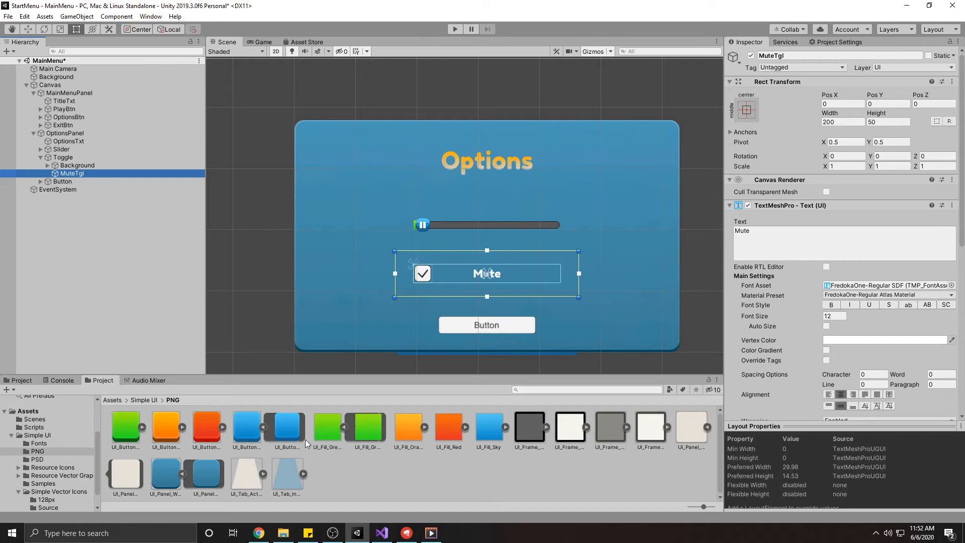
click(279, 427)
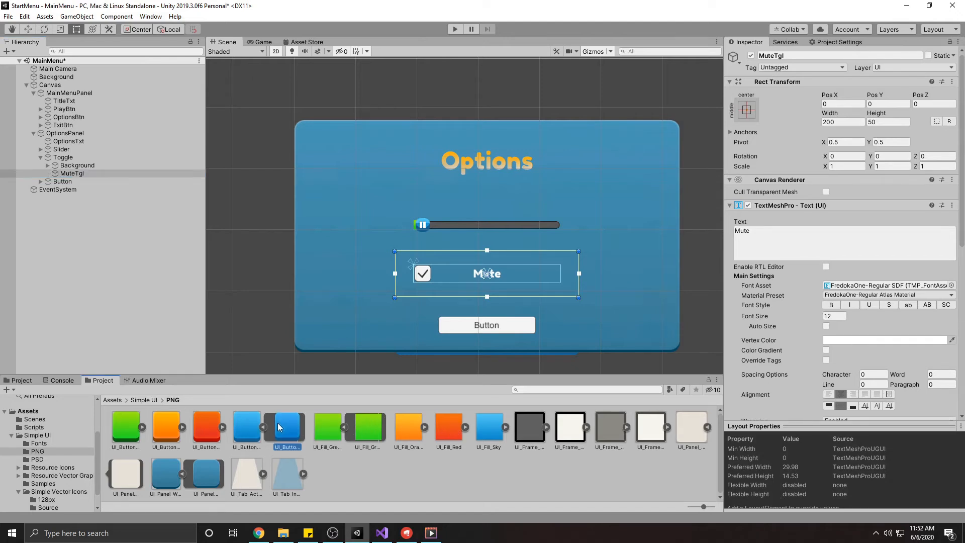
click(142, 426)
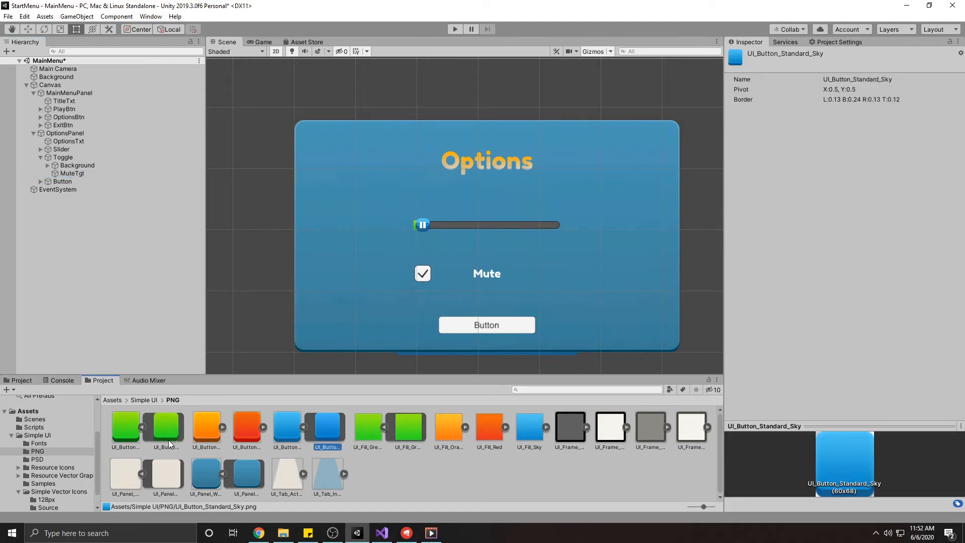
click(359, 424)
click(71, 181)
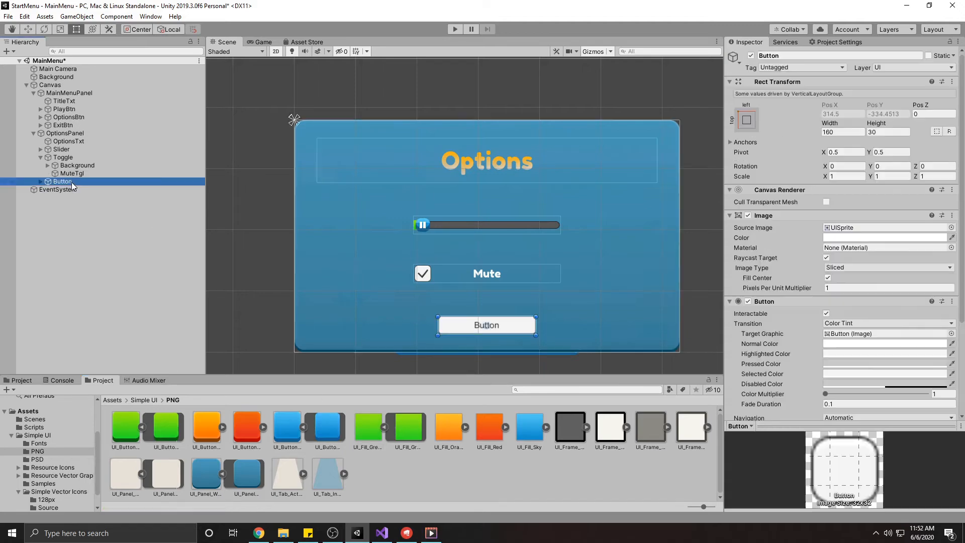
click(79, 173)
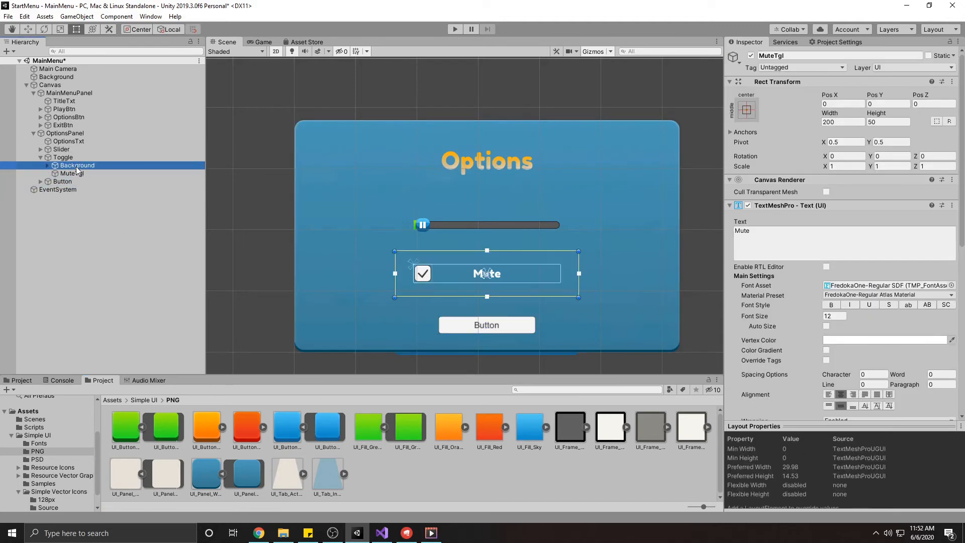
click(63, 165)
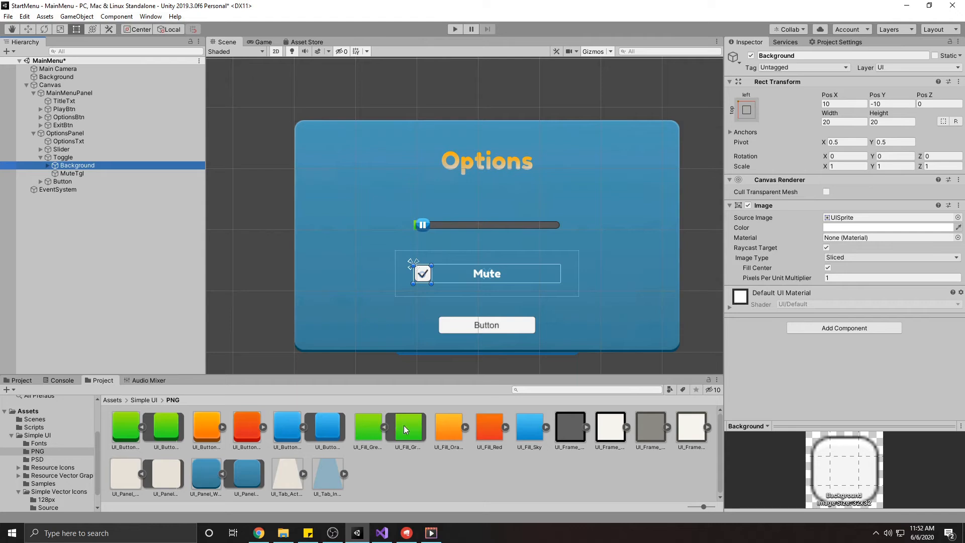
drag(403, 425, 851, 219)
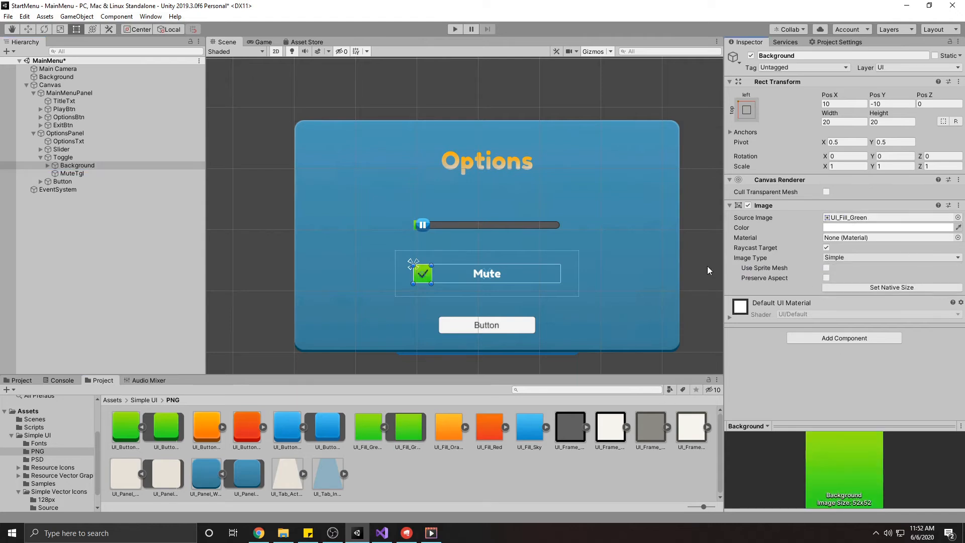
Replace the Checkmark's source image with the UI_Icon_Confirm sprite from the 128px folder of Simple Vector Icons
click(47, 164)
click(70, 173)
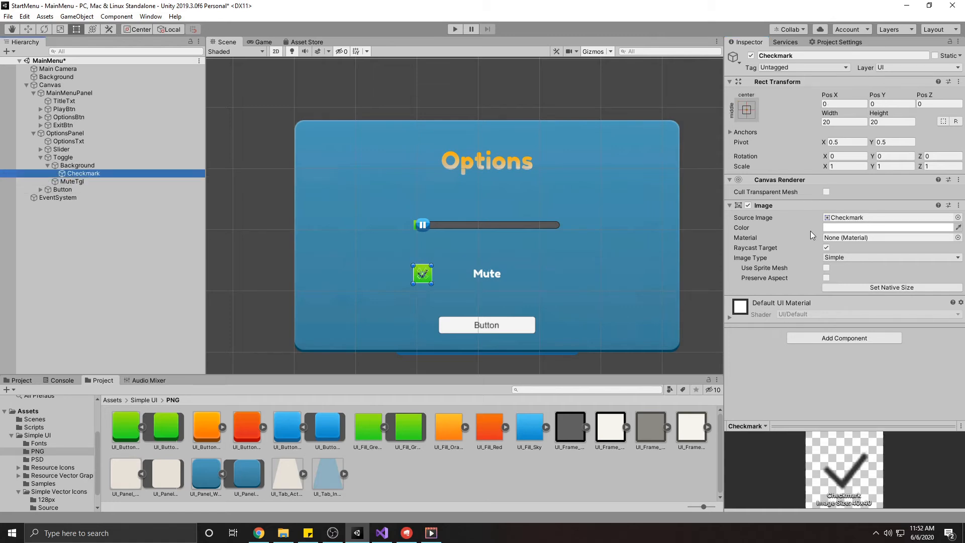
click(151, 400)
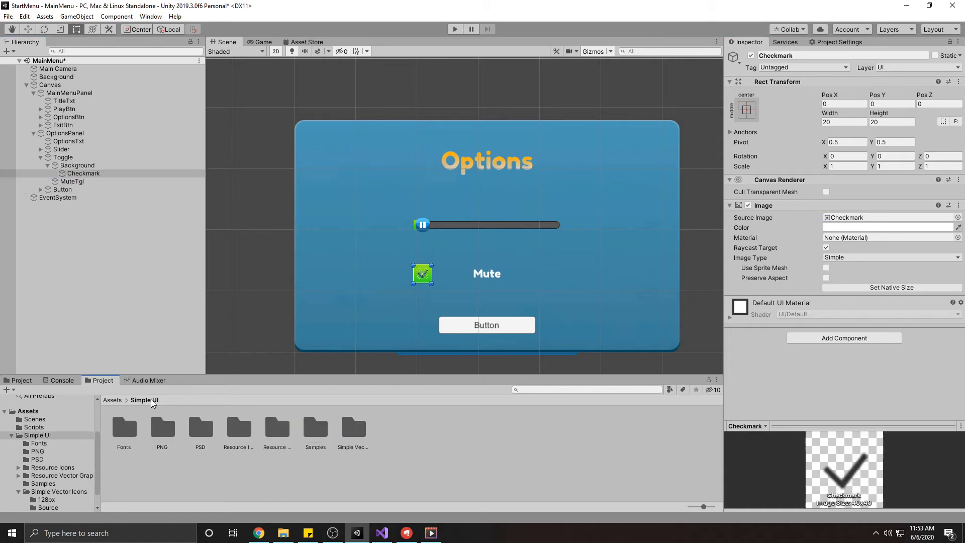
click(347, 429)
double_click(345, 430)
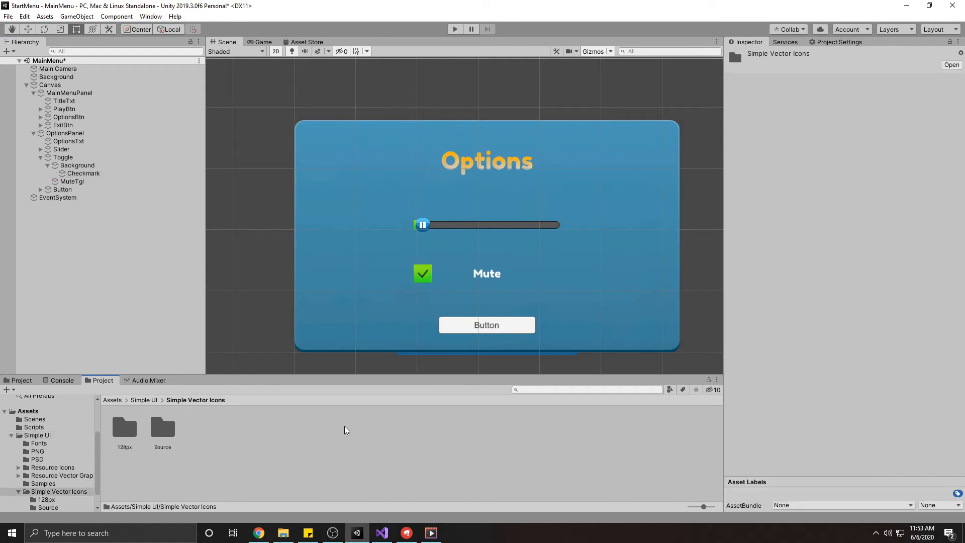
double_click(125, 427)
click(550, 389)
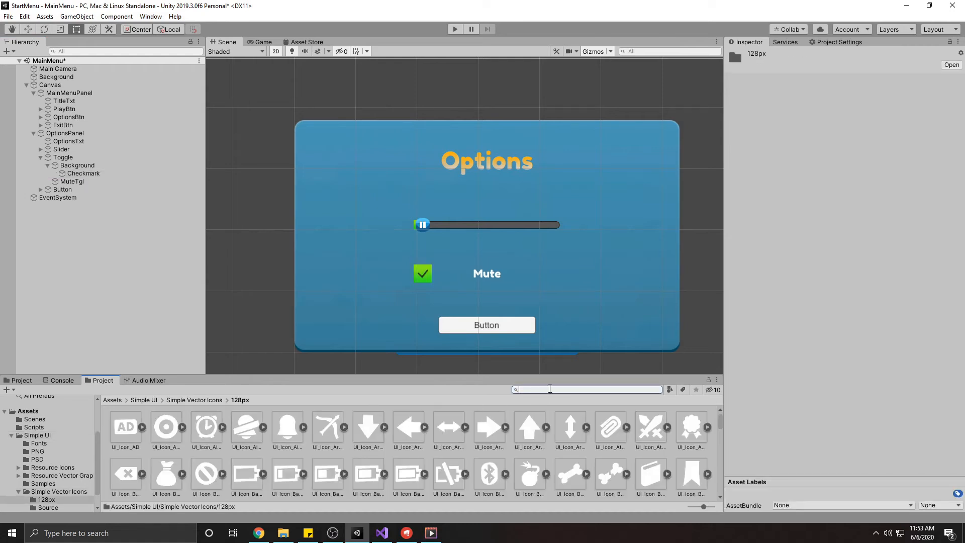
click(72, 182)
click(77, 165)
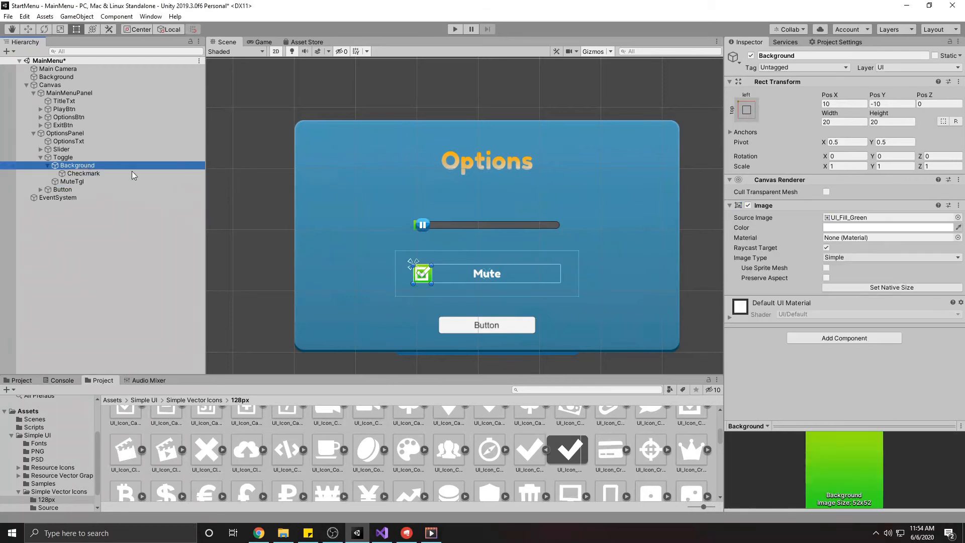
click(83, 173)
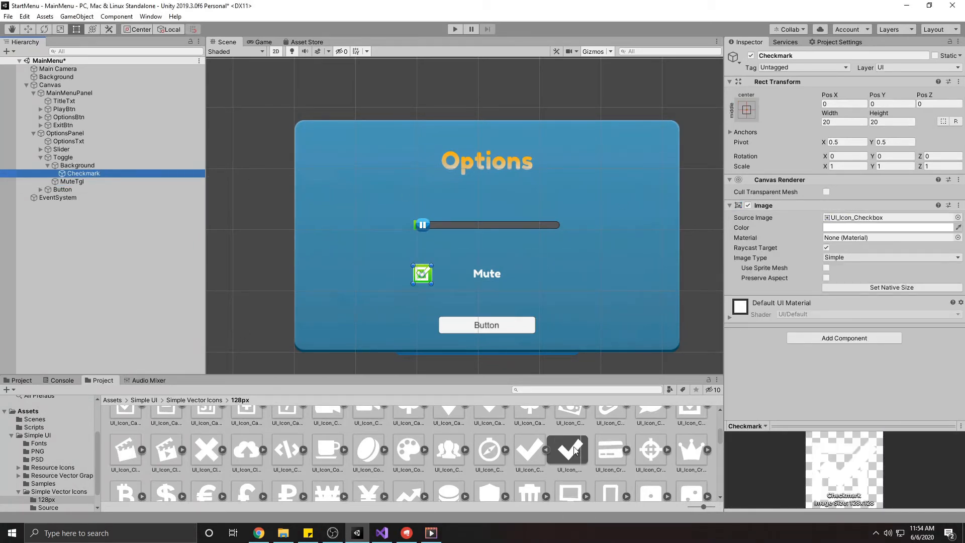
drag(570, 449, 857, 221)
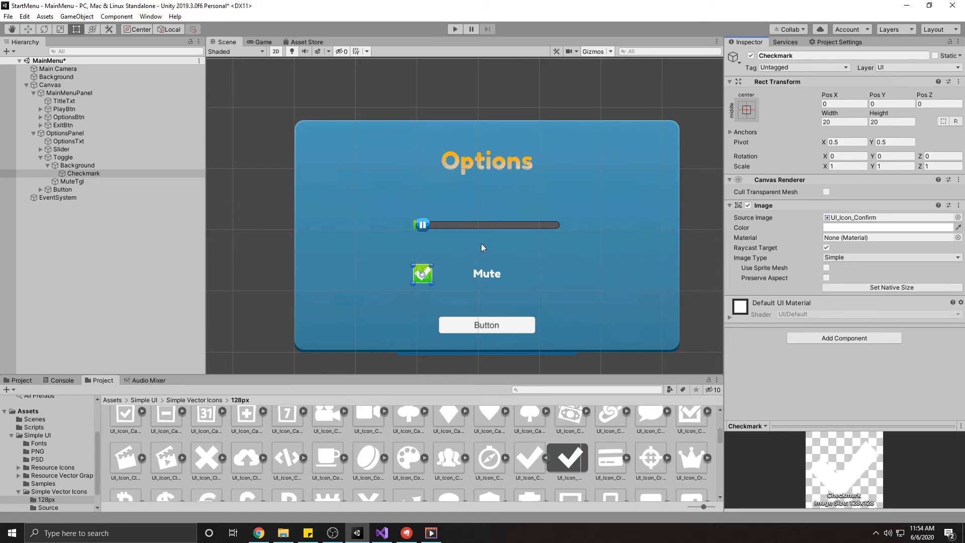
Run the scene in Play mode to test the Mute toggle in the options panel, and stop it
click(449, 255)
click(454, 28)
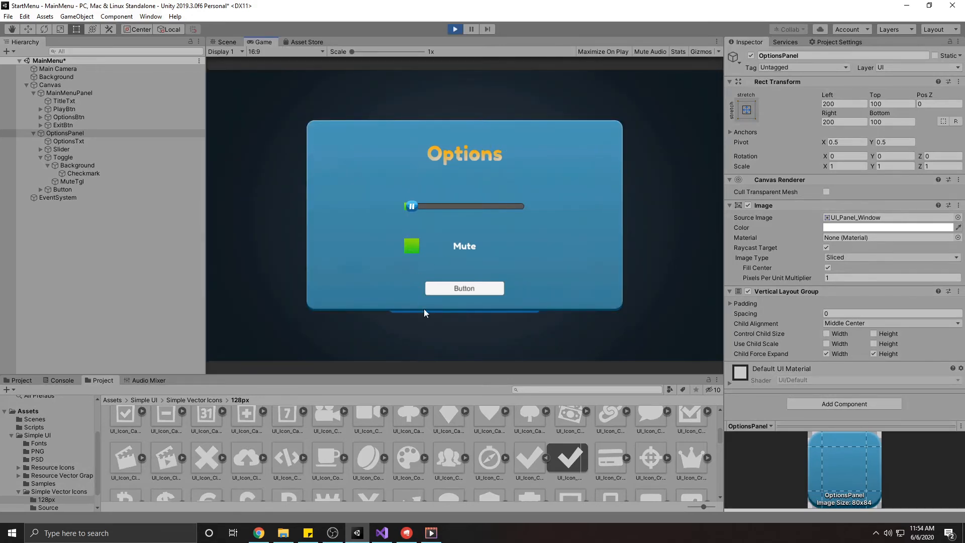
click(455, 29)
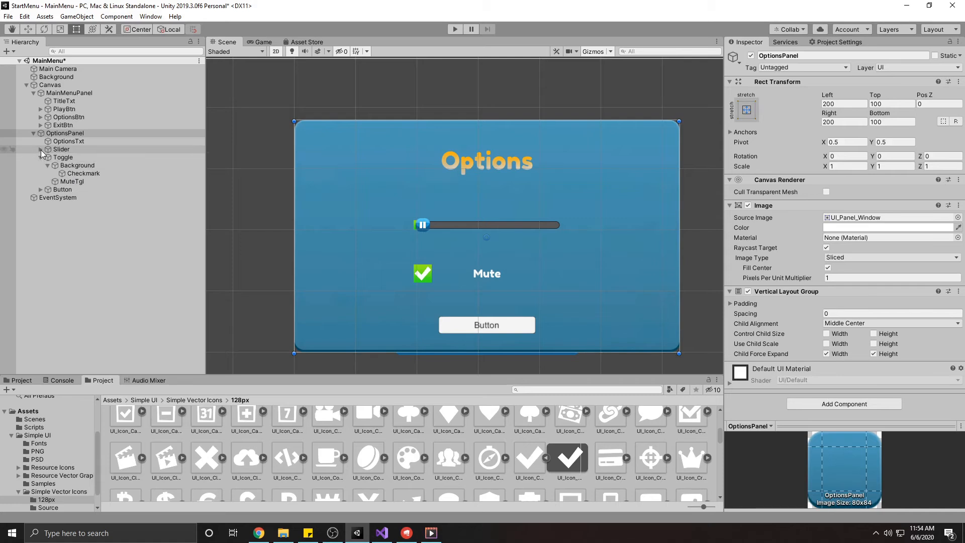
Rename the Toggle's text object to MuteTxt
click(72, 181)
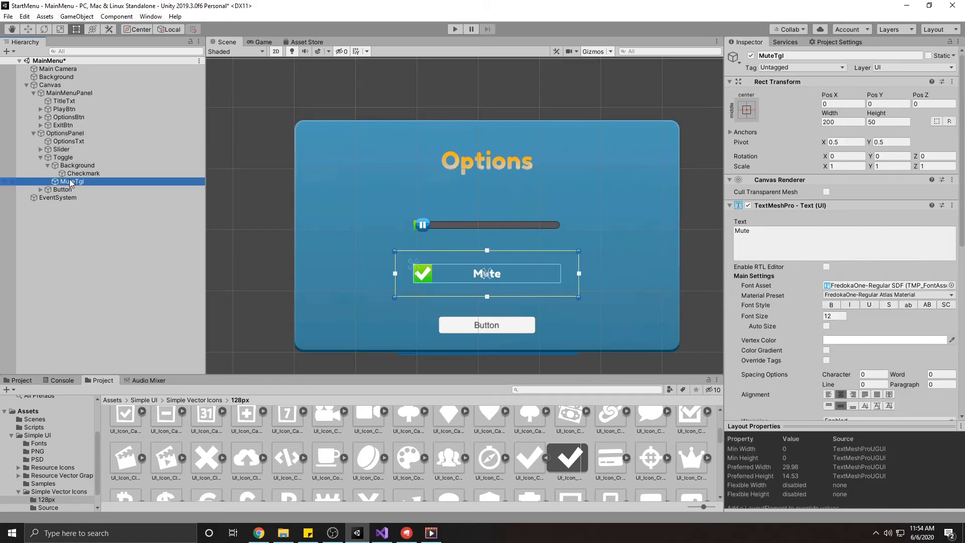
click(779, 56)
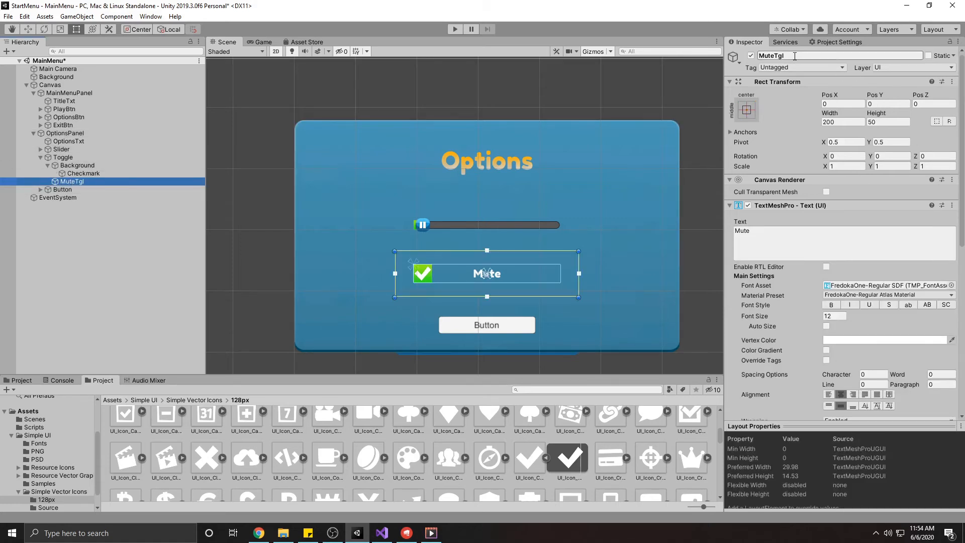
drag(776, 57, 779, 58)
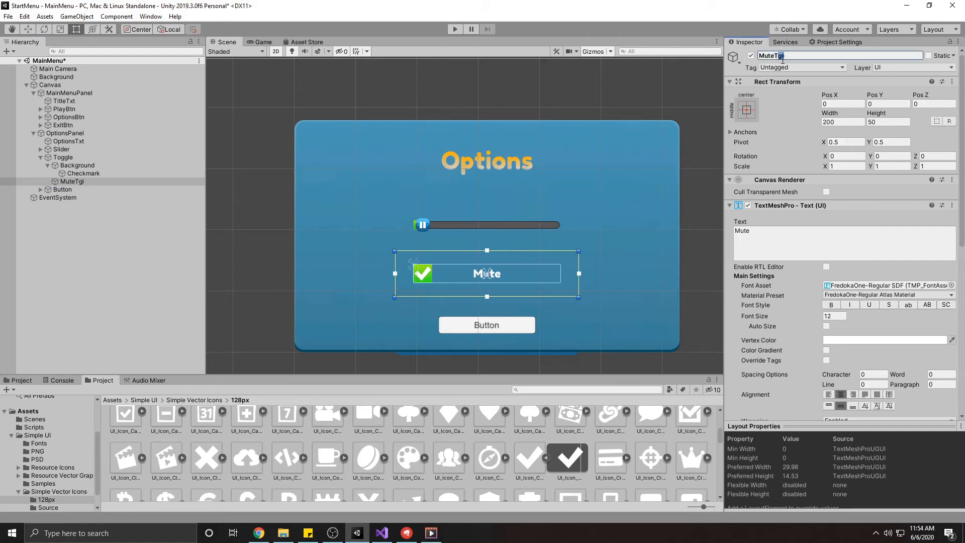
key(Return)
Enable the color gradient on MuteTxt and assign the New TMP Color Gradient preset from the Fonts folder
click(825, 349)
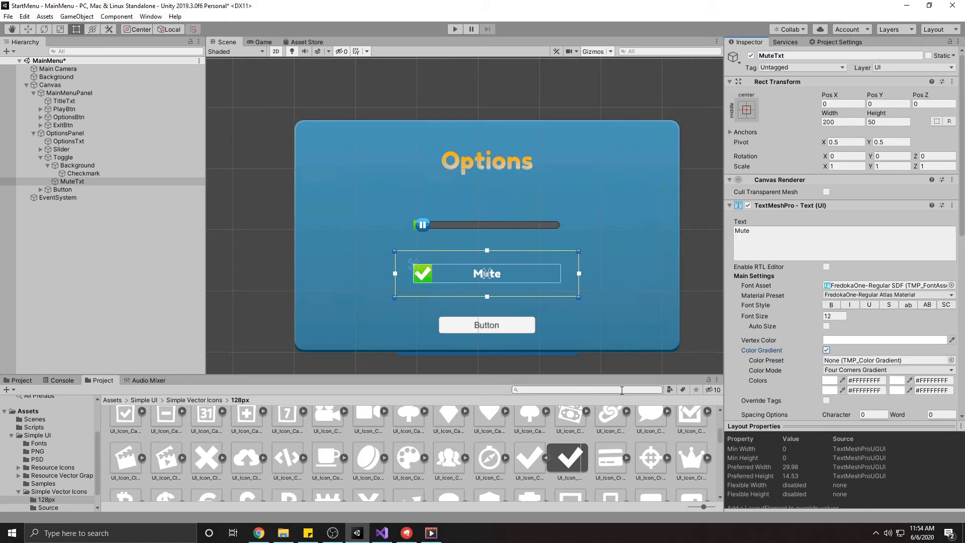
click(141, 399)
double_click(121, 426)
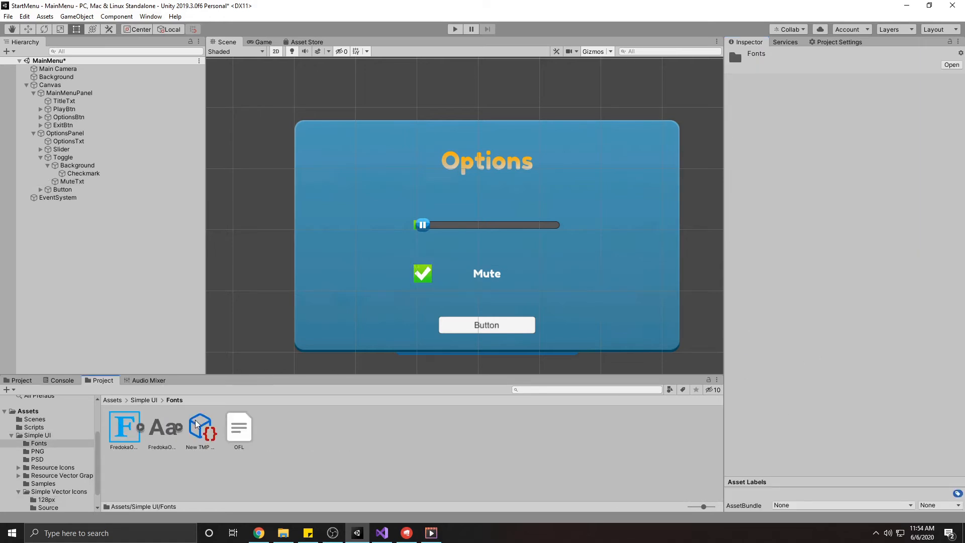
click(75, 181)
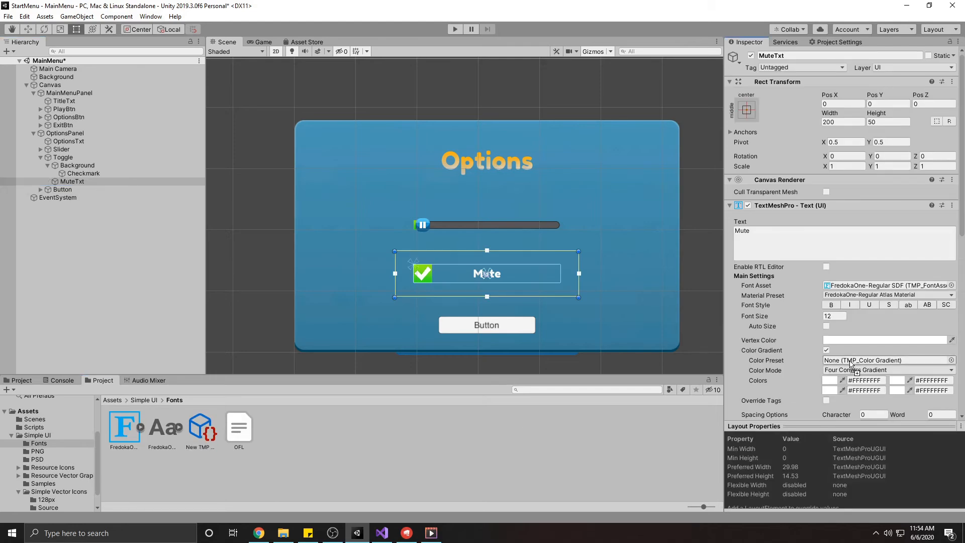
drag(850, 363, 850, 362)
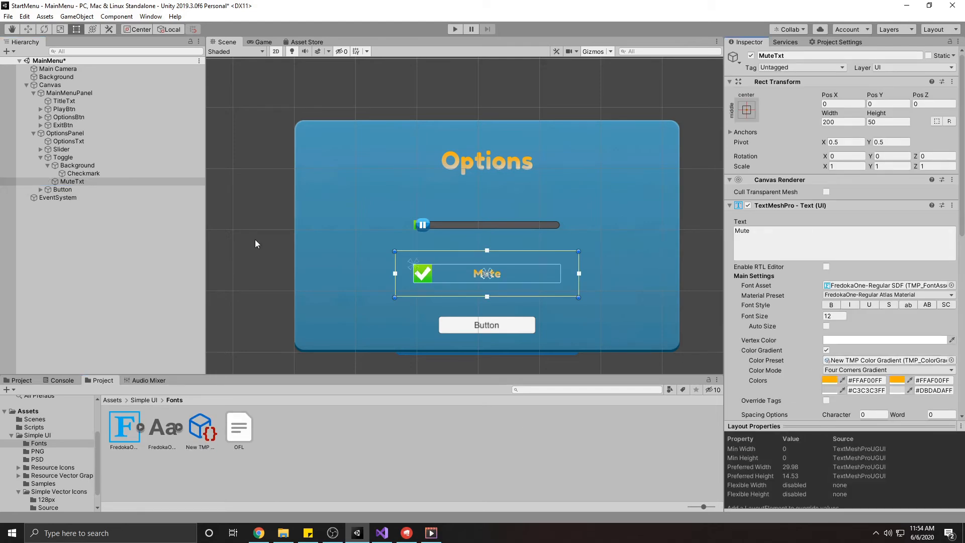
Replace the options panel button's source image with the UI_Button_Standard_Sky sprite from the Simple UI PNG folder
click(75, 174)
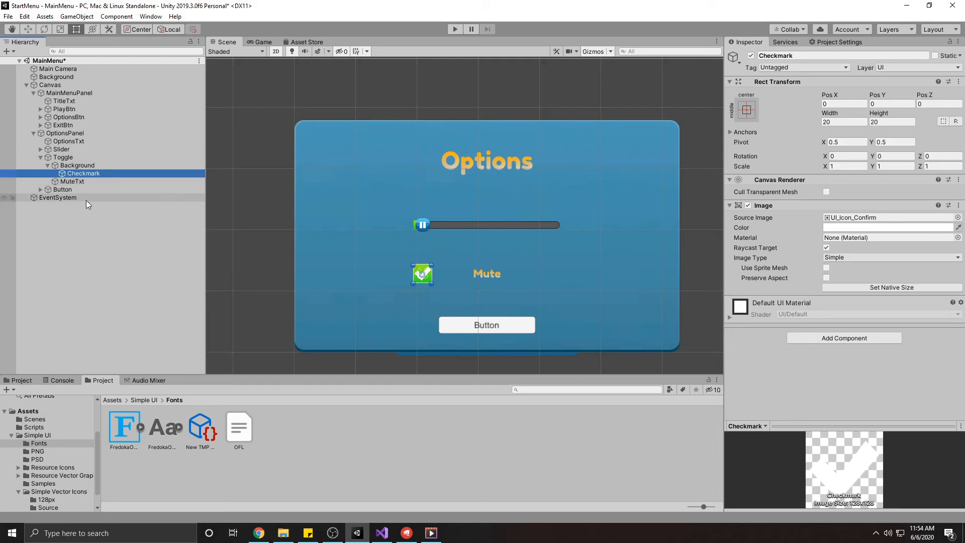
click(56, 191)
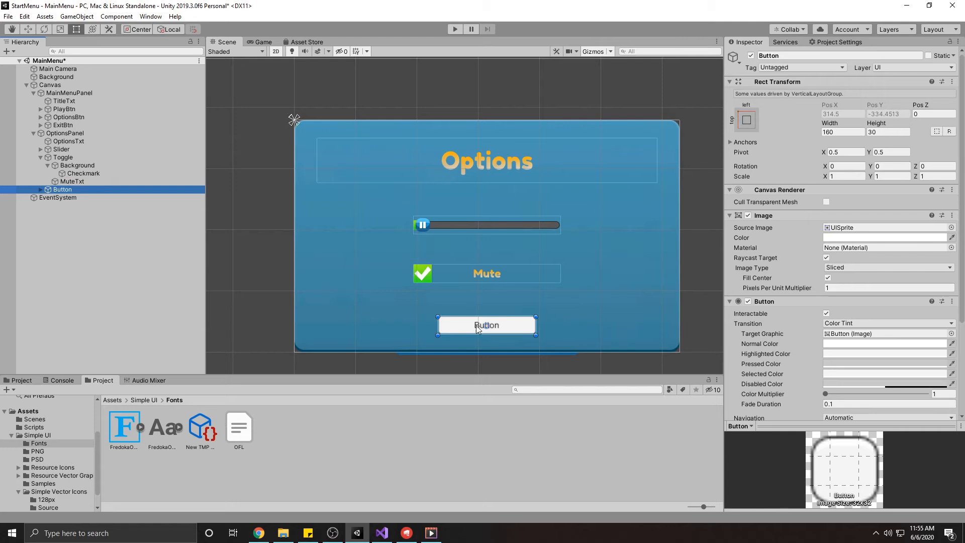
click(145, 400)
click(162, 428)
double_click(162, 428)
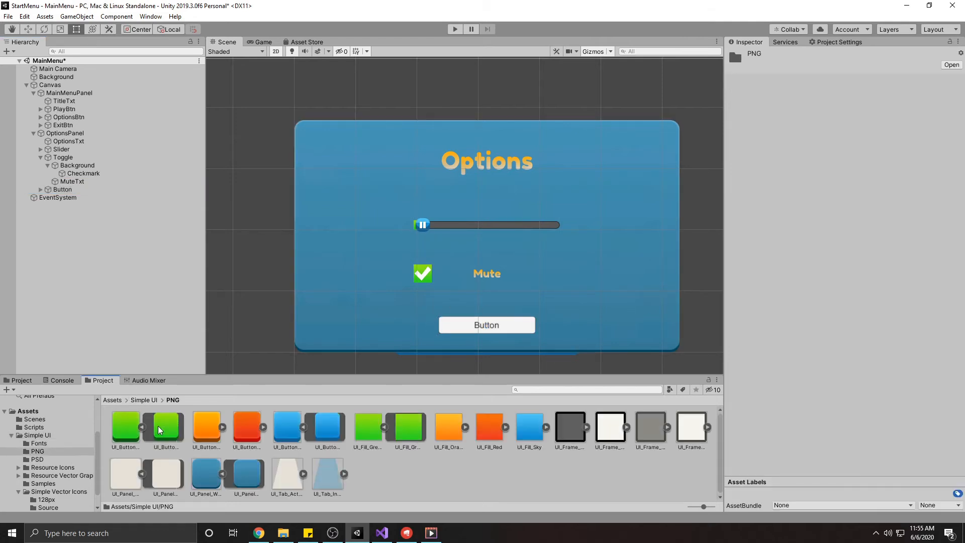
click(71, 190)
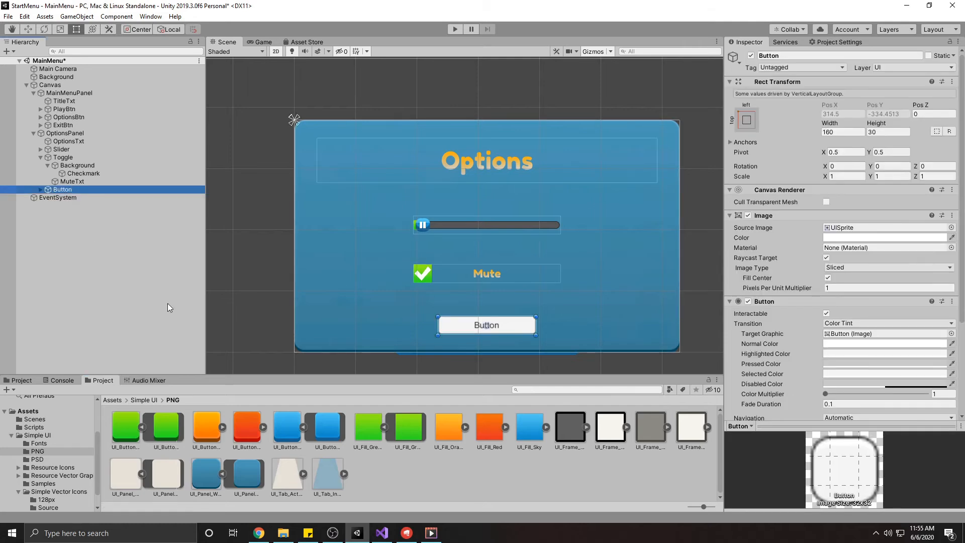
drag(327, 426, 864, 229)
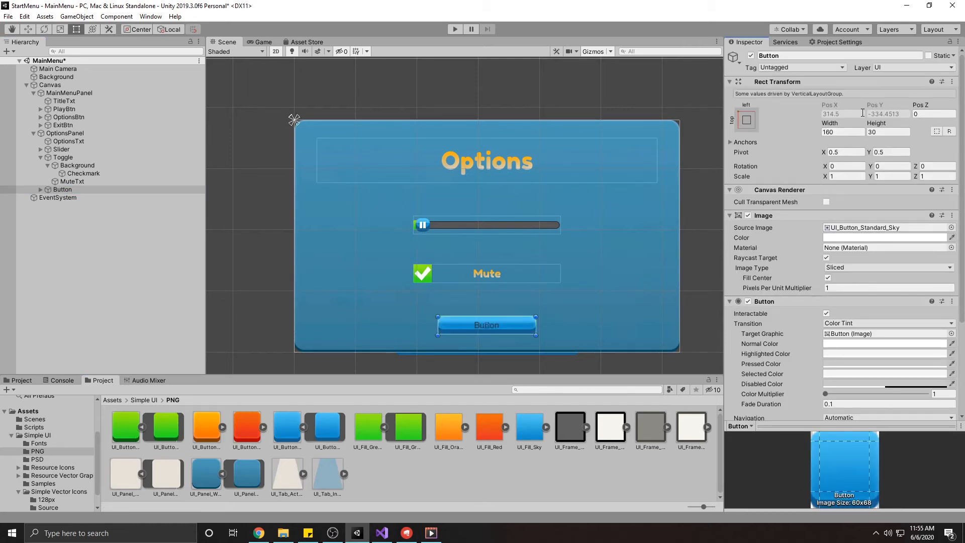
Set the options panel button's width to 80 and rename it BackBtn
click(838, 130)
text(80)
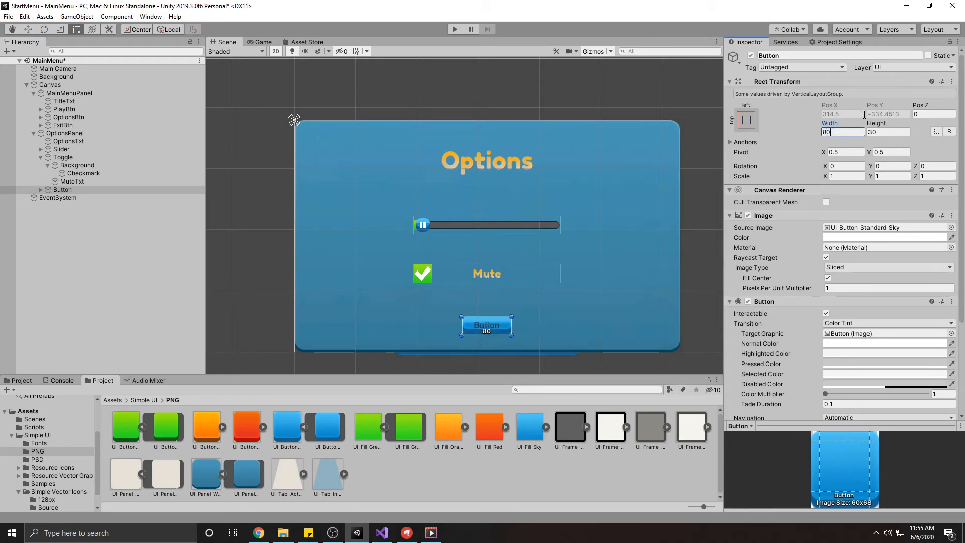
click(72, 182)
click(85, 190)
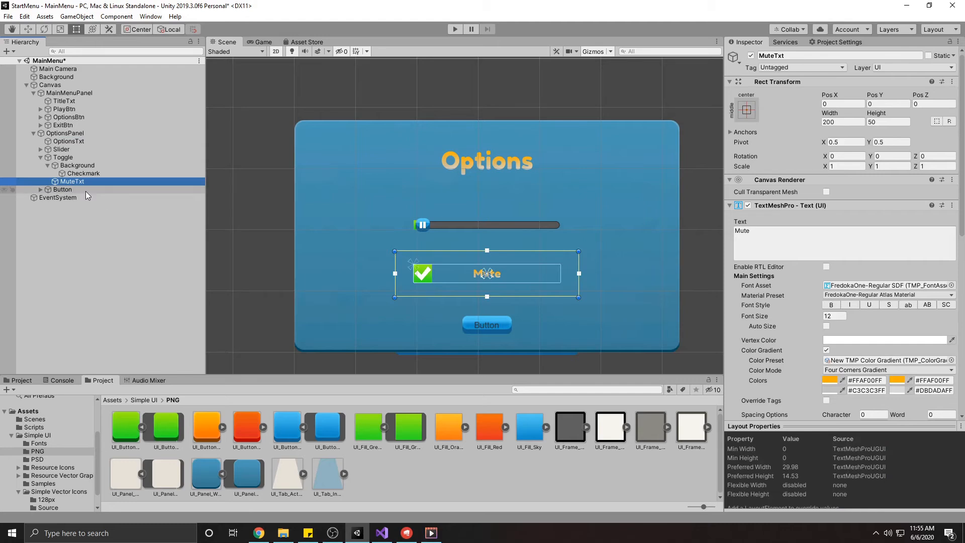
click(812, 57)
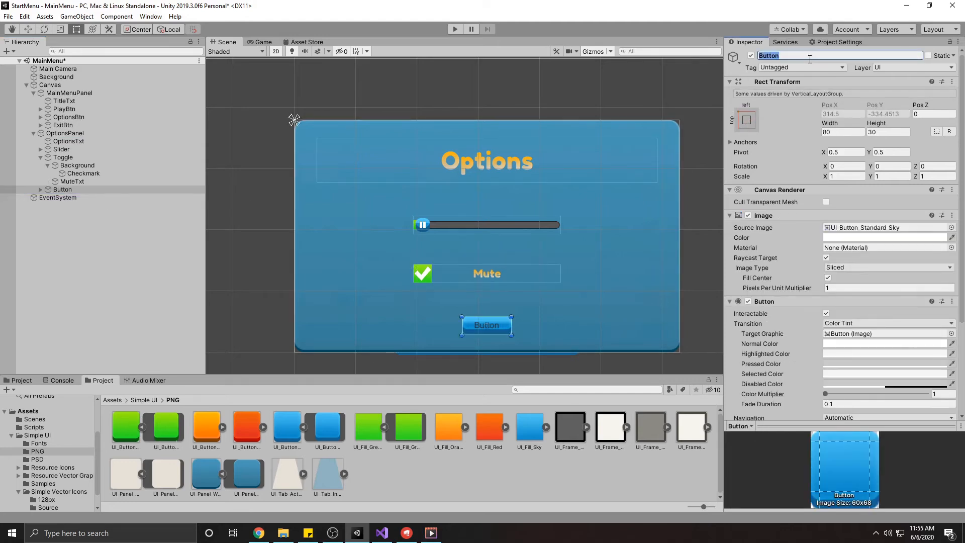
text(BackB)
key(Return)
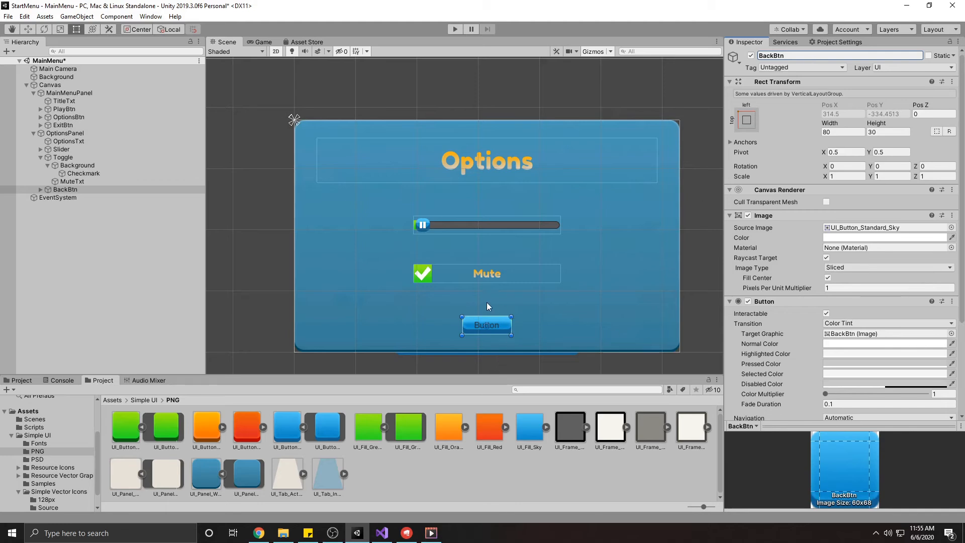
Copy the MuteTxt object and paste it beside BackBtn in OptionsPanel
click(73, 182)
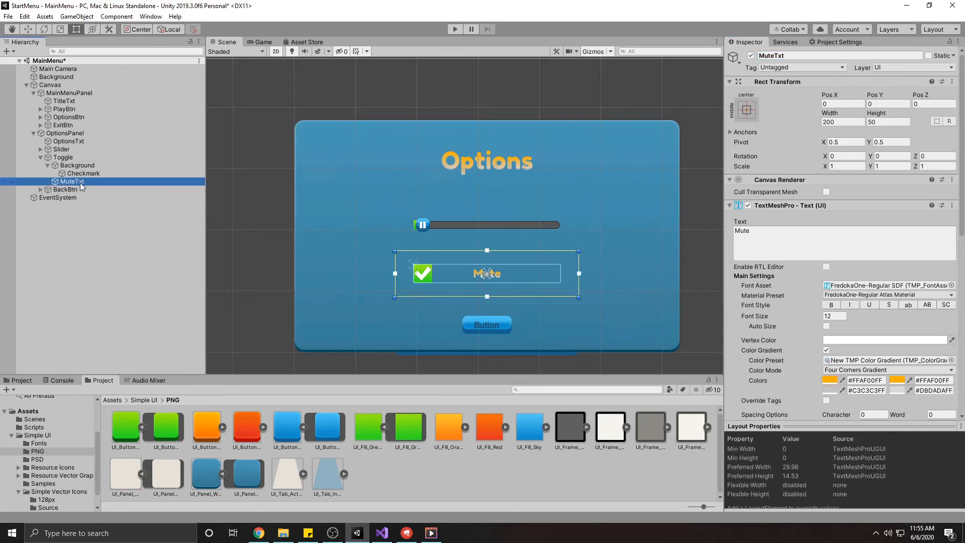
click(47, 189)
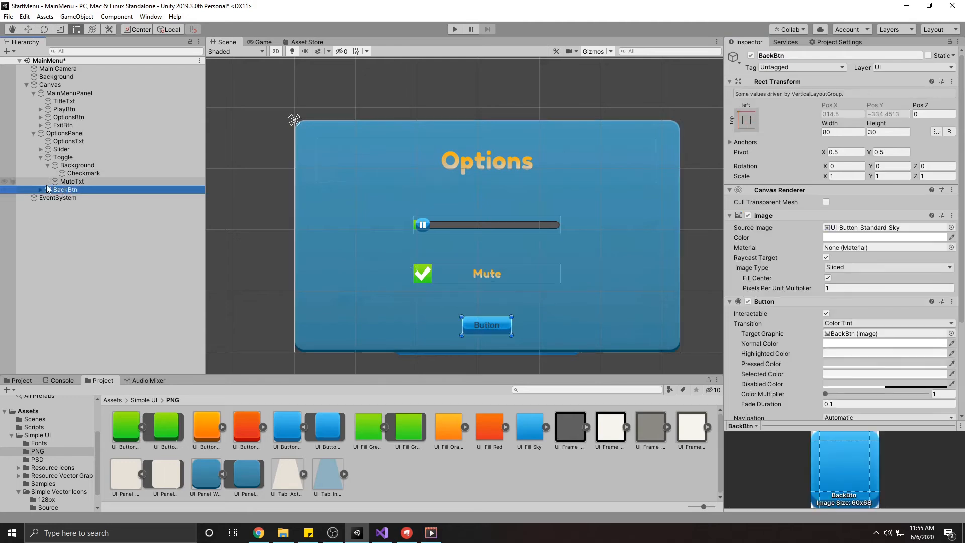
click(40, 189)
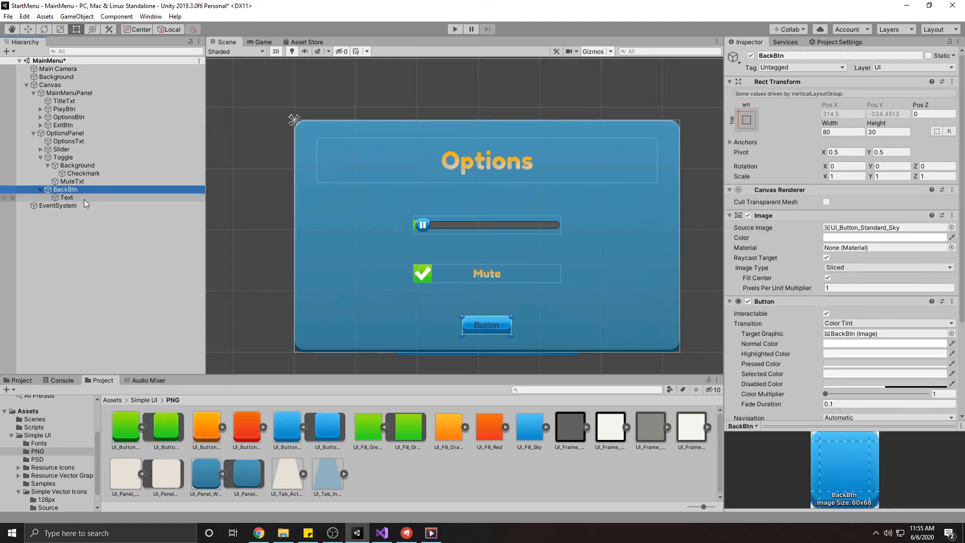
key(super+v)
click(191, 79)
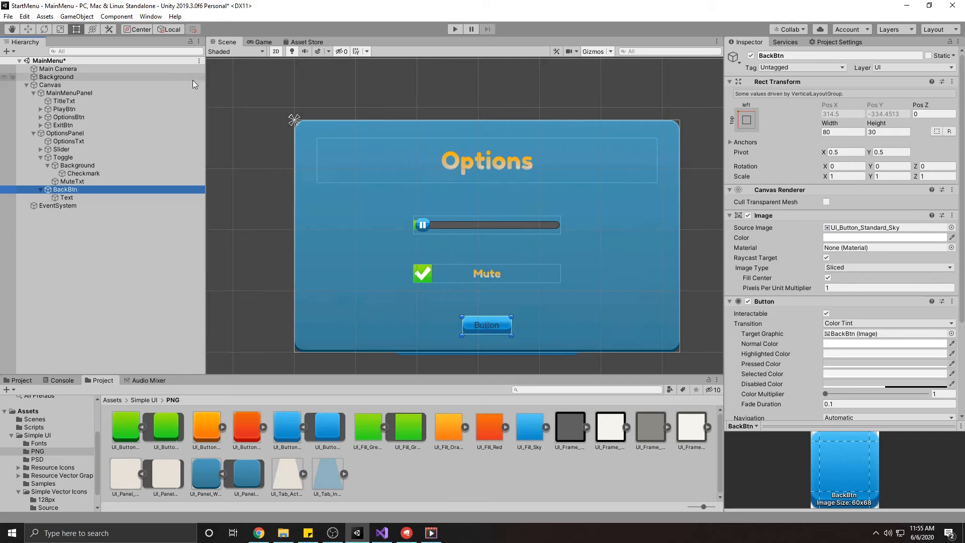
click(104, 174)
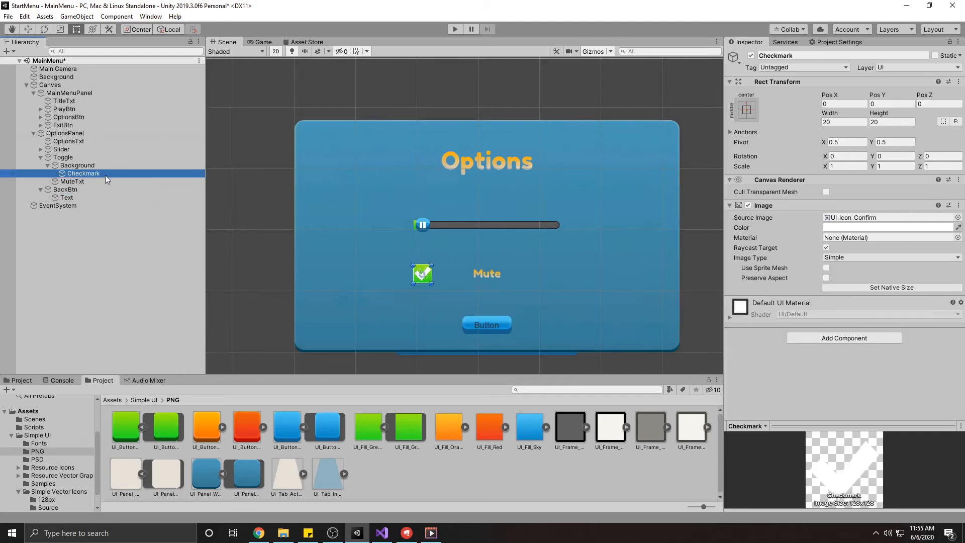
click(80, 180)
click(70, 190)
key(ctrl+v)
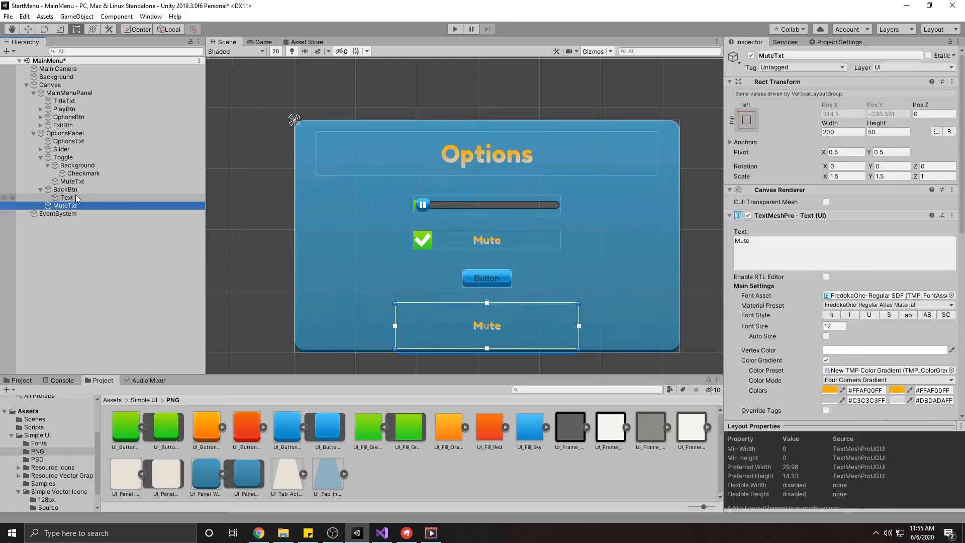
Delete BackBtn's original Text object and make the pasted MuteTxt a child of BackBtn
click(72, 195)
key(Delete)
click(79, 199)
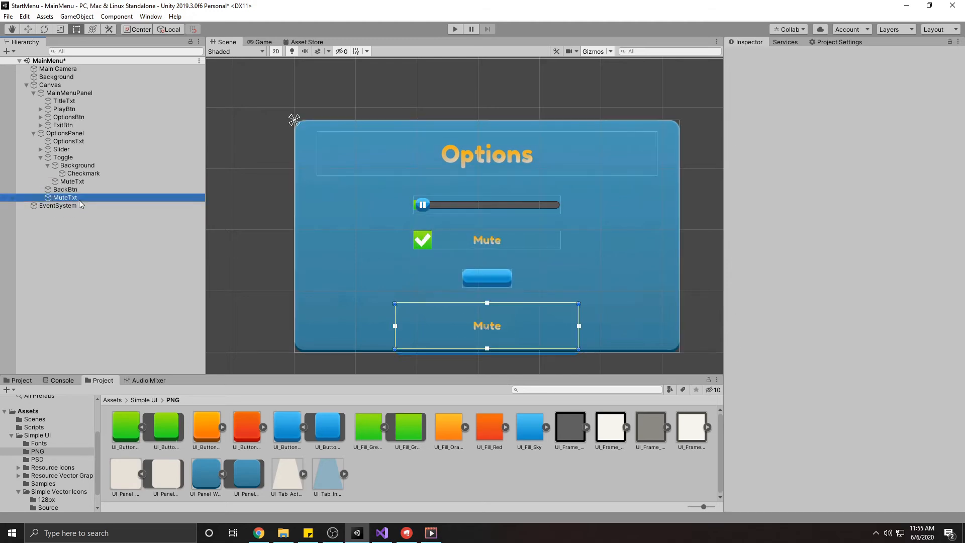
mouse_move(79, 200)
mouse_down()
mouse_move(56, 206)
mouse_move(71, 189)
mouse_up()
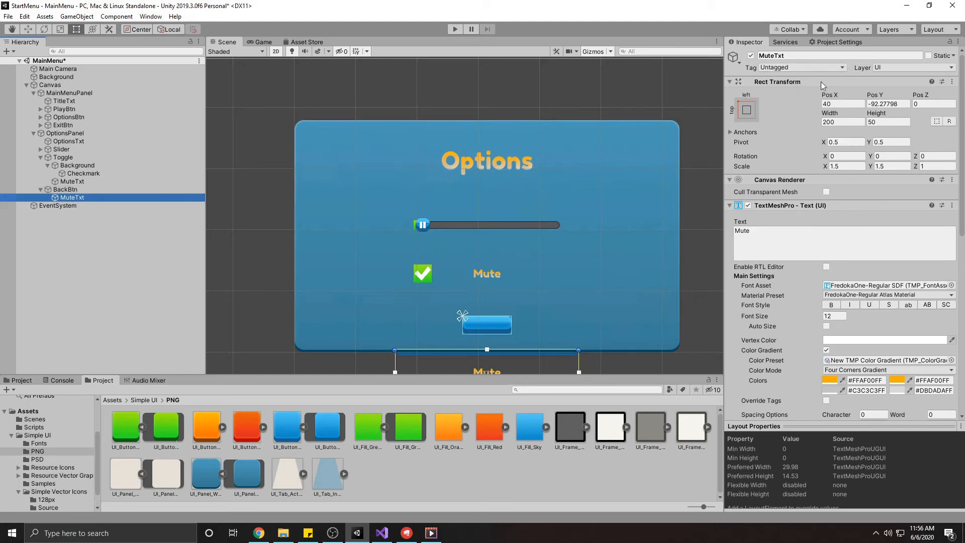
Try to centre BackBtn's MuteTxt on the button by setting its Pos Y and Pos X to 0
click(881, 104)
text(0)
click(842, 103)
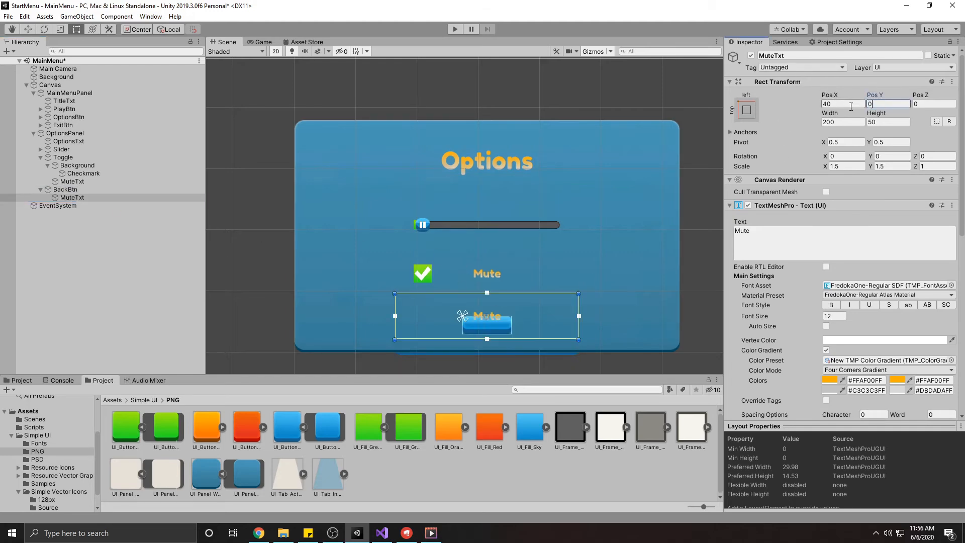
text(0)
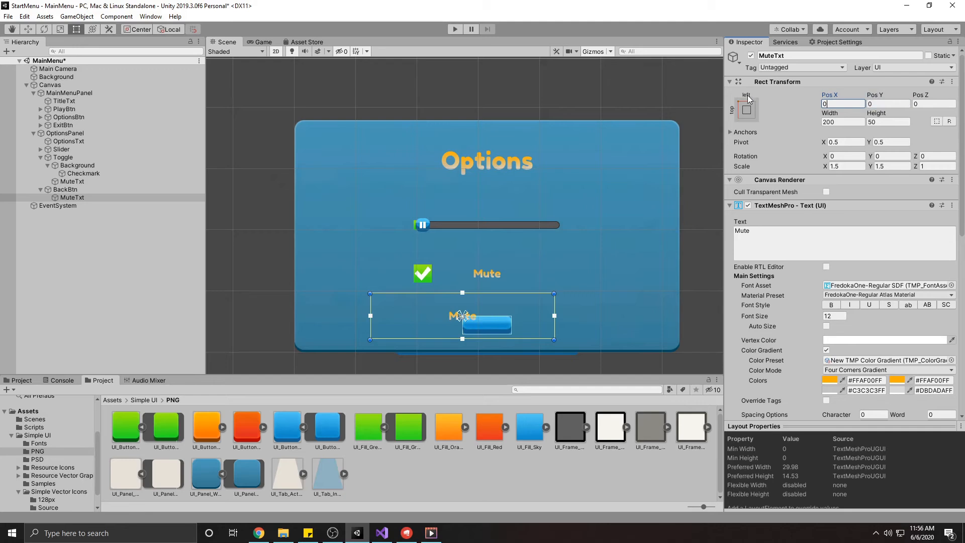
Anchor BackBtn's MuteTxt to middle center and set its Pos X and Pos Y to 0
click(747, 111)
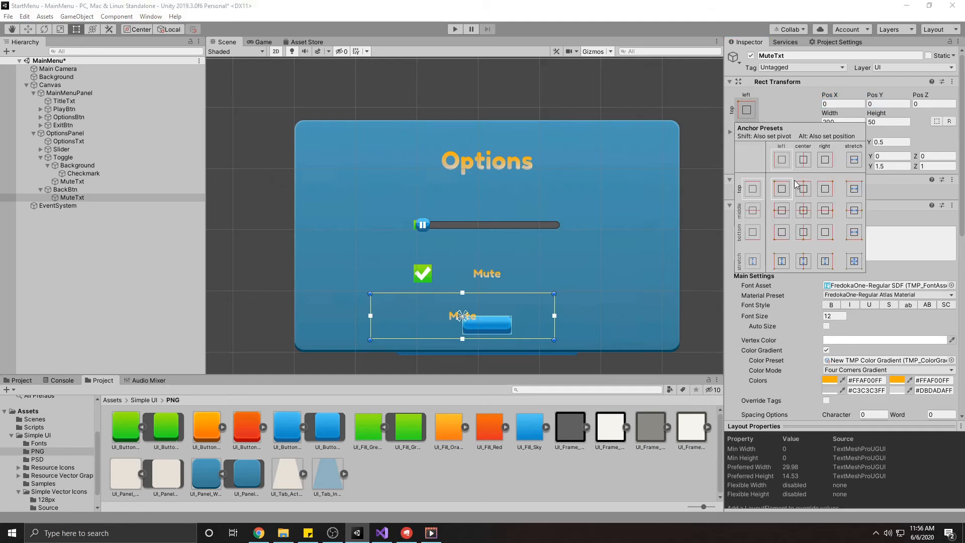
click(802, 211)
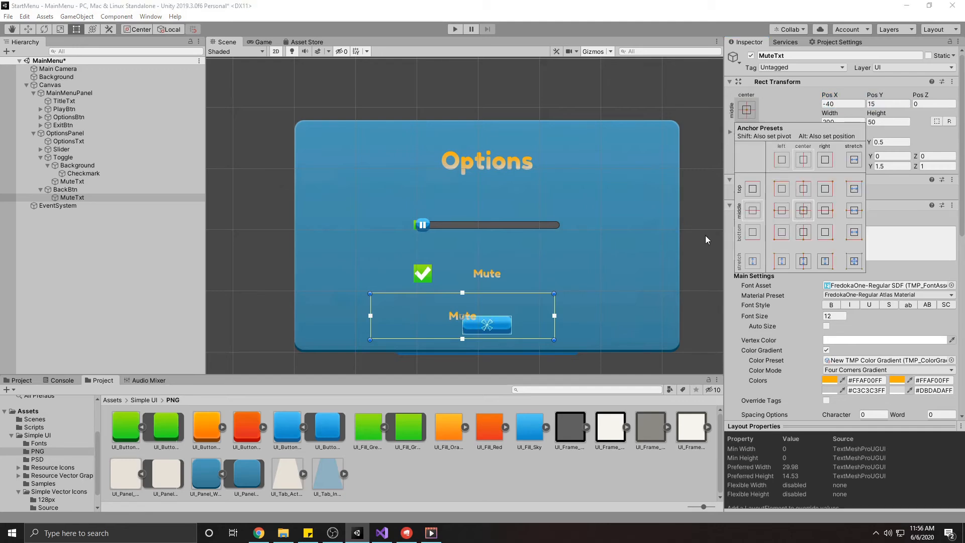
click(838, 103)
text(0)
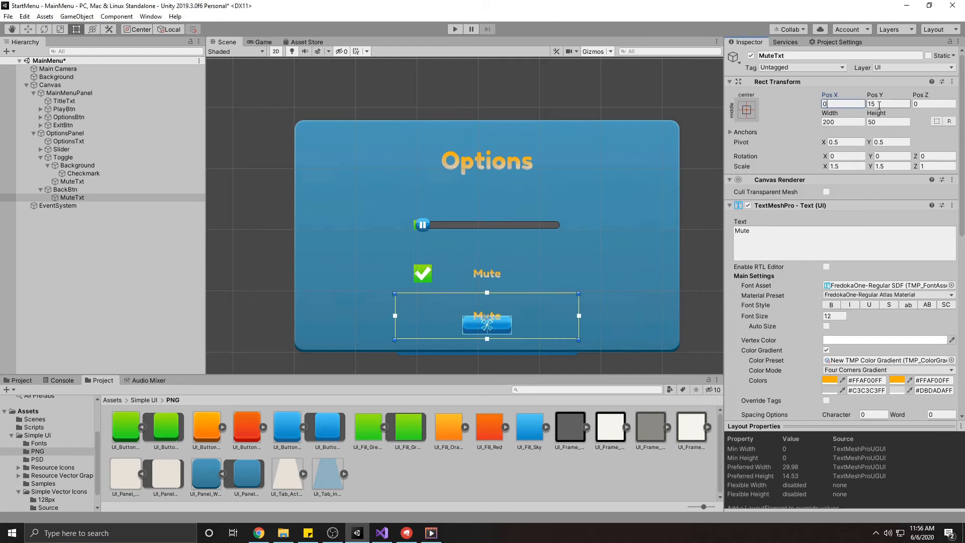
click(885, 104)
text(0)
Change the text of BackBtn's label to Back
click(804, 236)
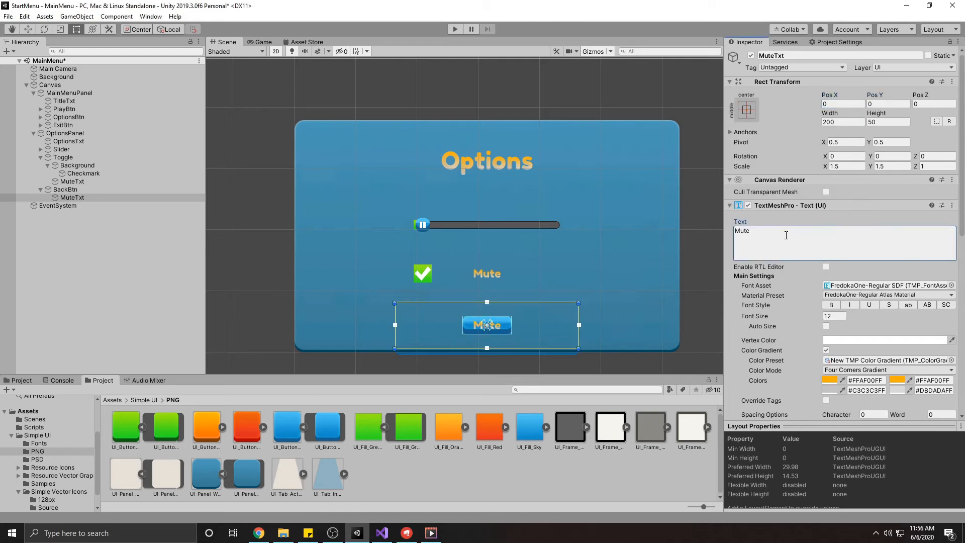
key(ctrl+a)
text(Back)
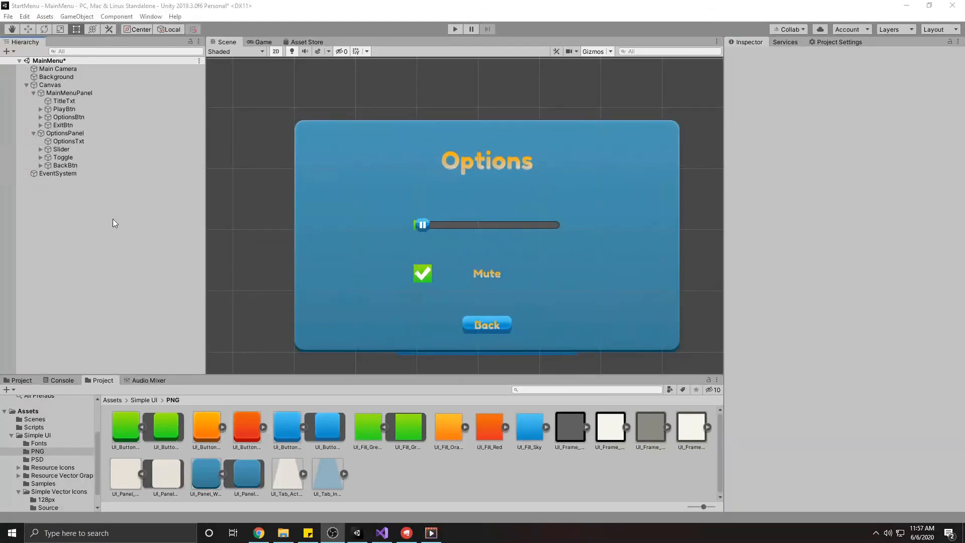
Add an On Click event to BackBtn that calls GameObject.SetActive on OptionsPanel with the value left unchecked
click(69, 166)
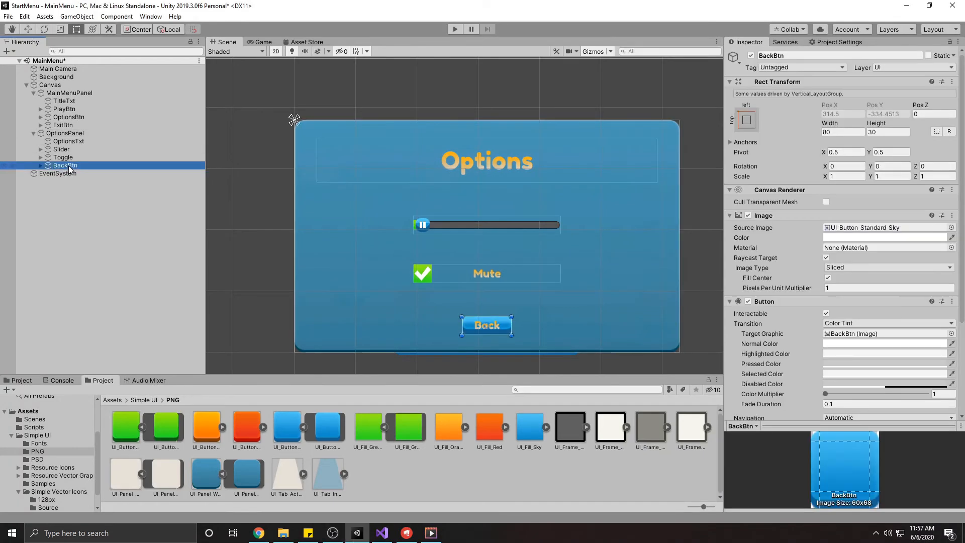
scroll(785, 309, down, 5)
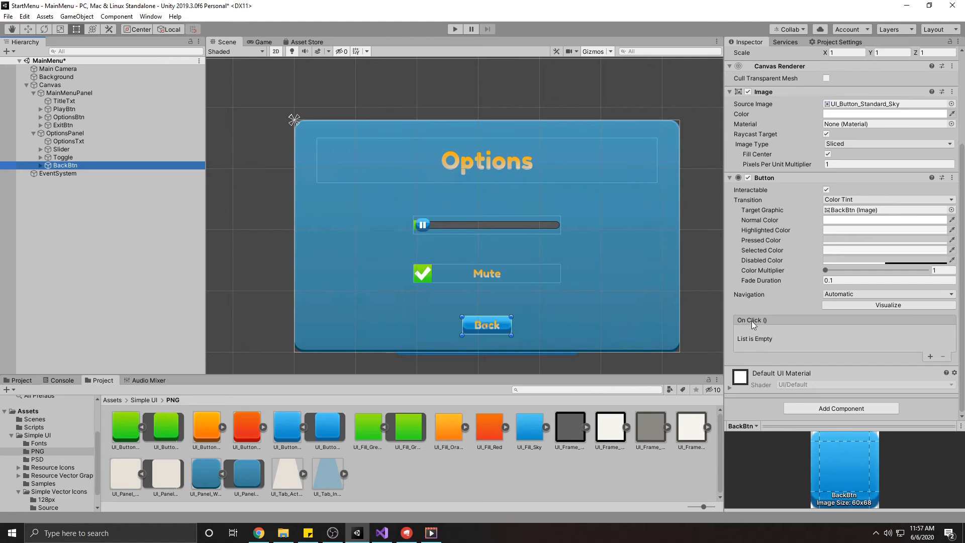
click(930, 356)
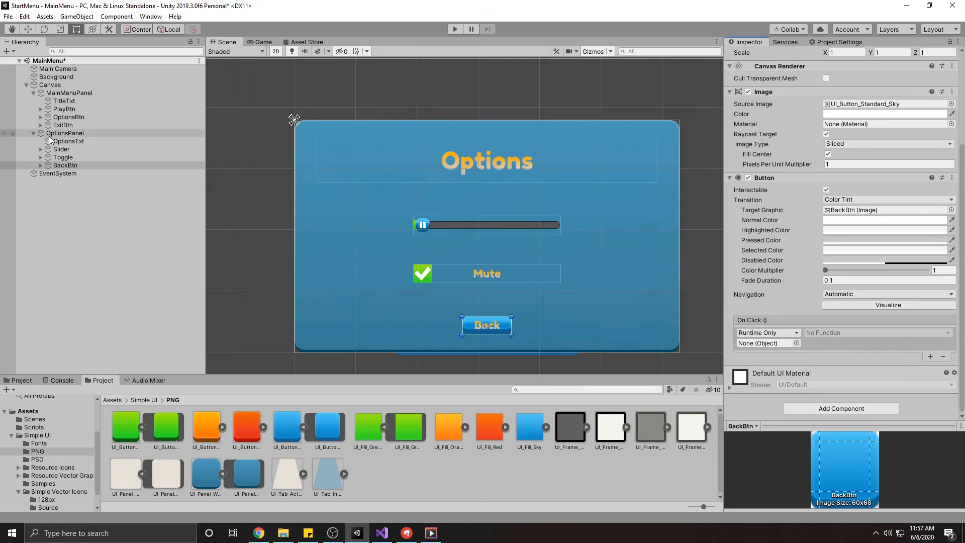
drag(69, 136, 759, 346)
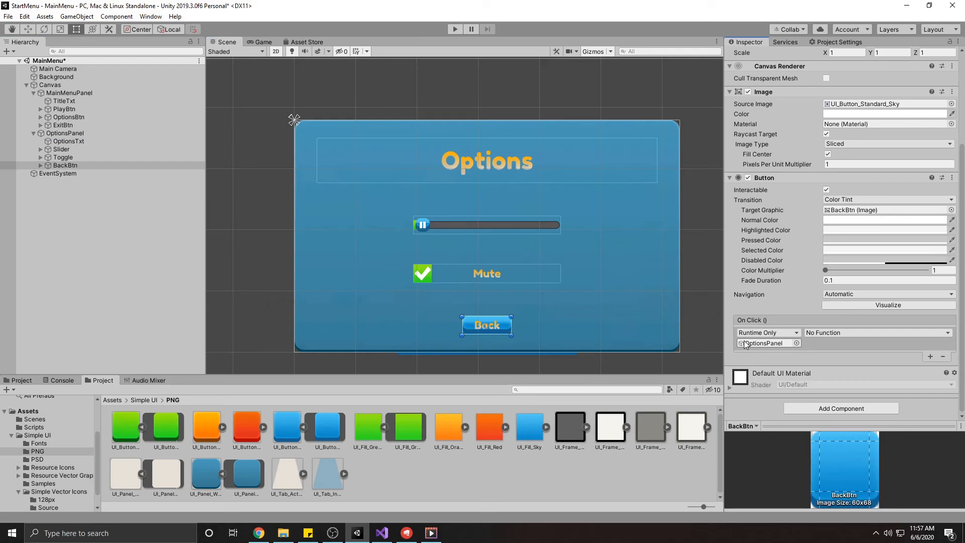
click(833, 336)
mouse_move(850, 360)
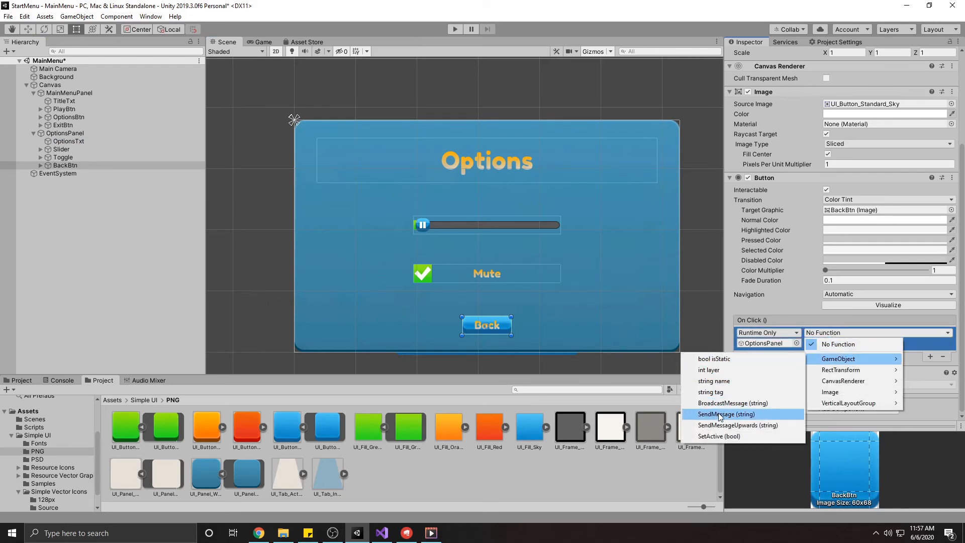
click(726, 436)
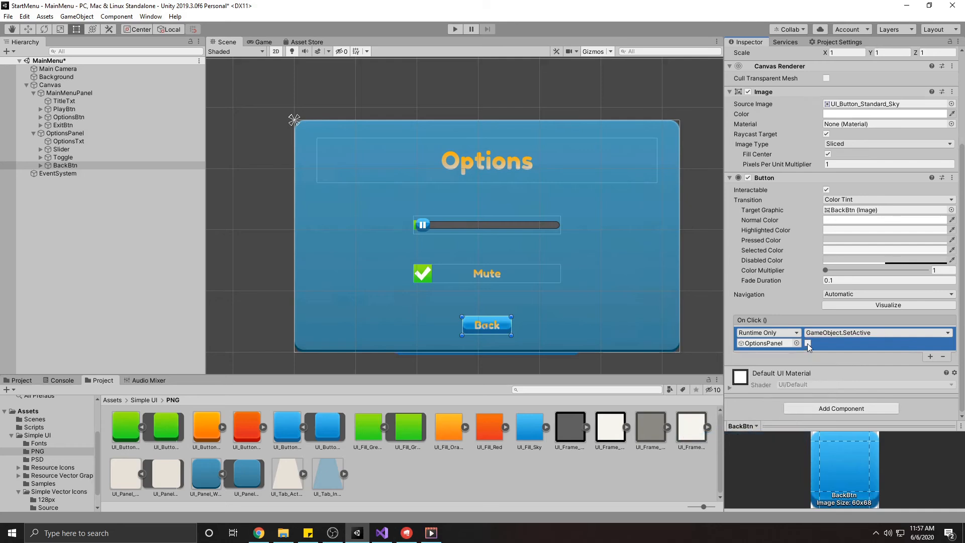
Run the scene in Play mode to test the Back button closing the options panel, and stop it
click(459, 28)
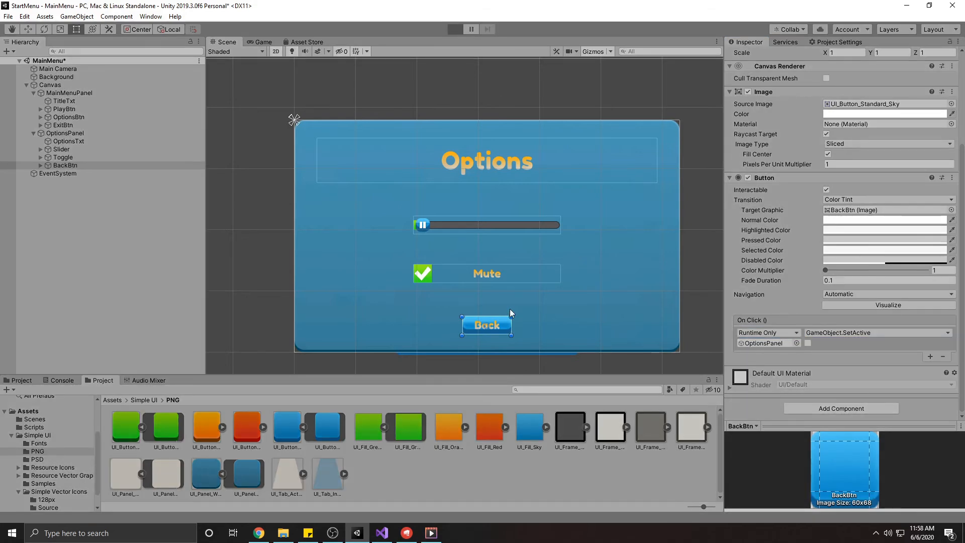
click(470, 293)
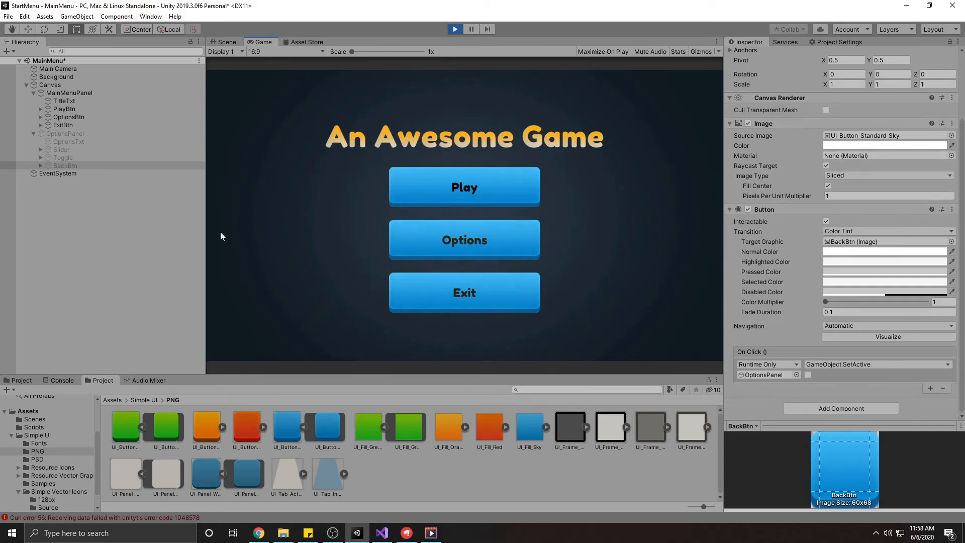
click(454, 29)
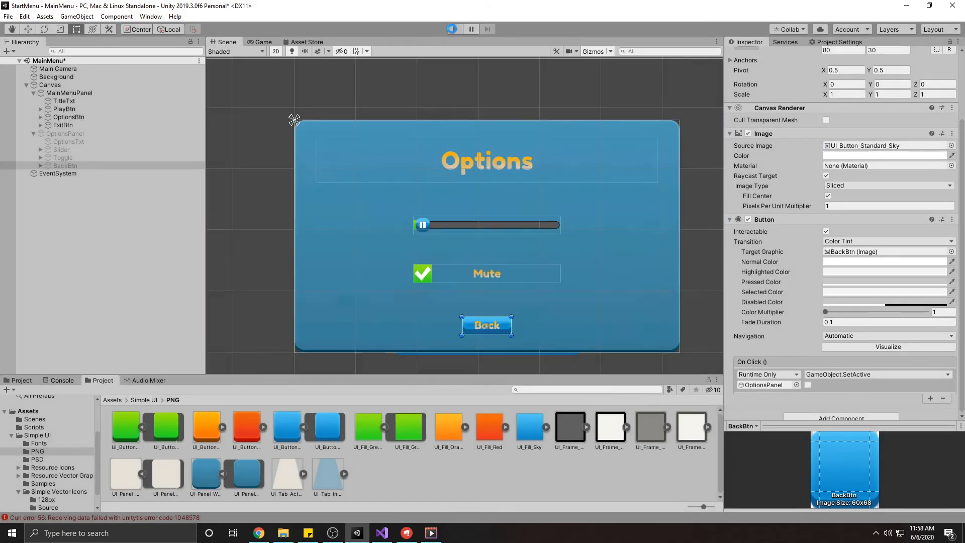
Add an On Click event to OptionsBtn that calls GameObject.SetActive on OptionsPanel with the value checked
click(69, 117)
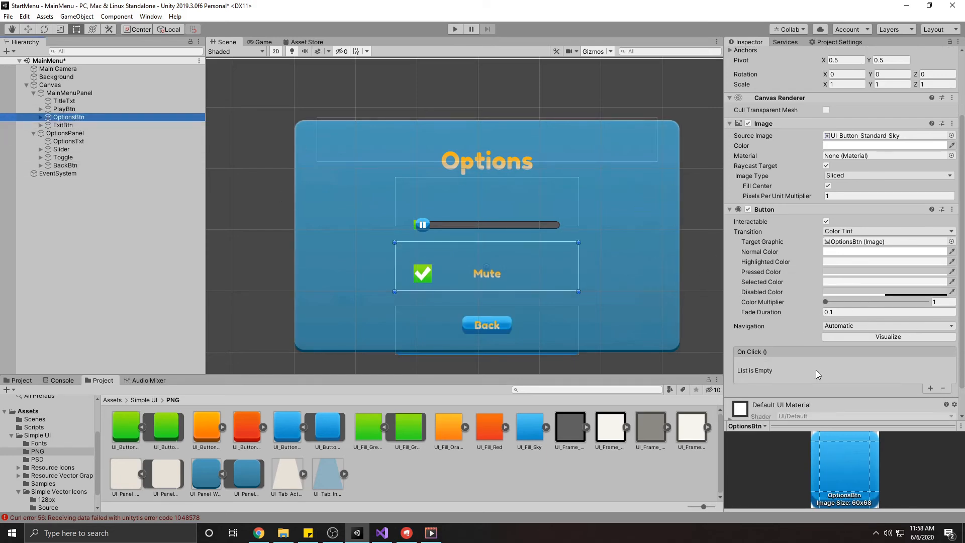
click(930, 388)
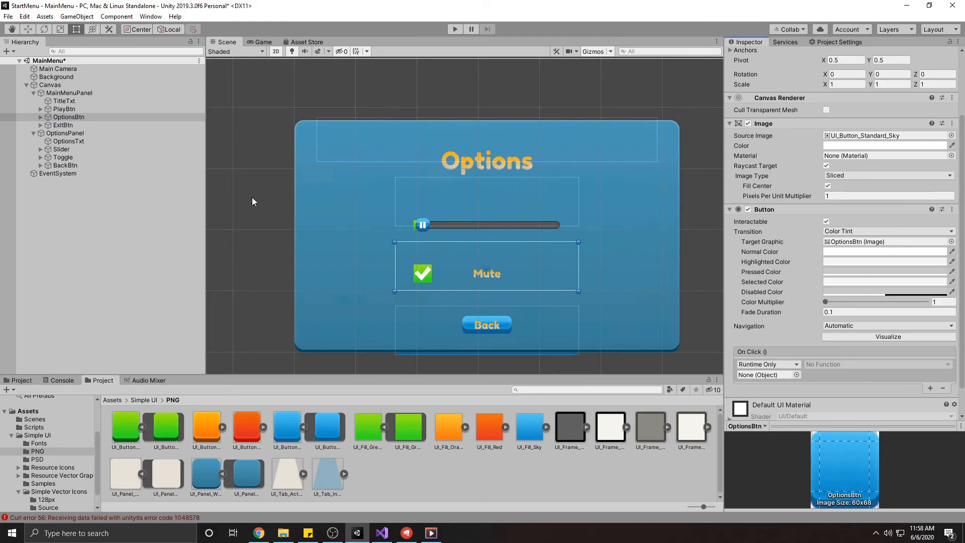
drag(265, 183, 778, 376)
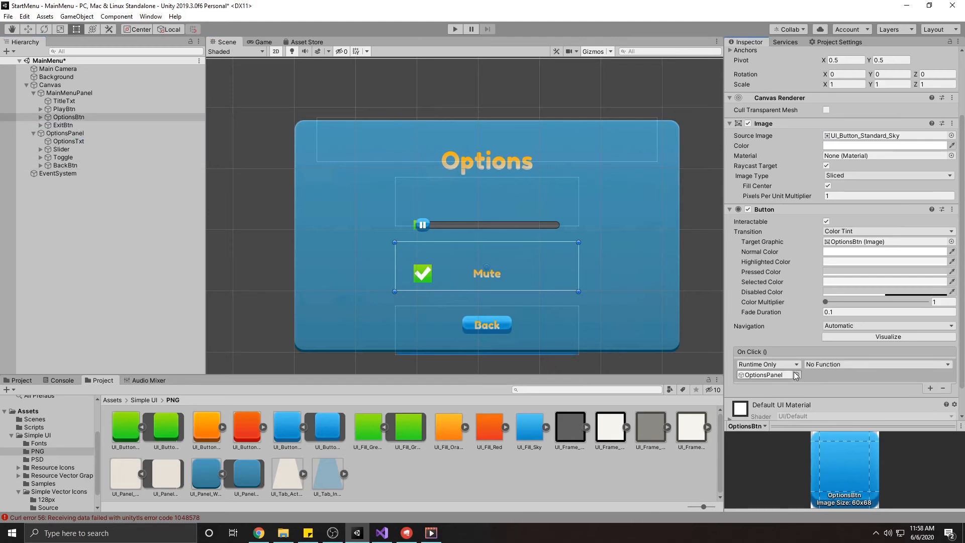
click(820, 364)
mouse_move(831, 390)
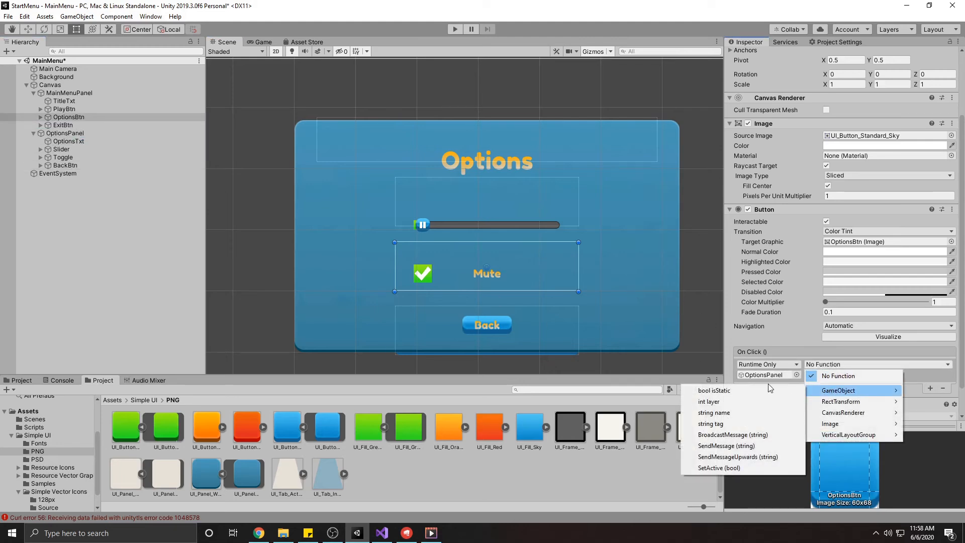
click(720, 467)
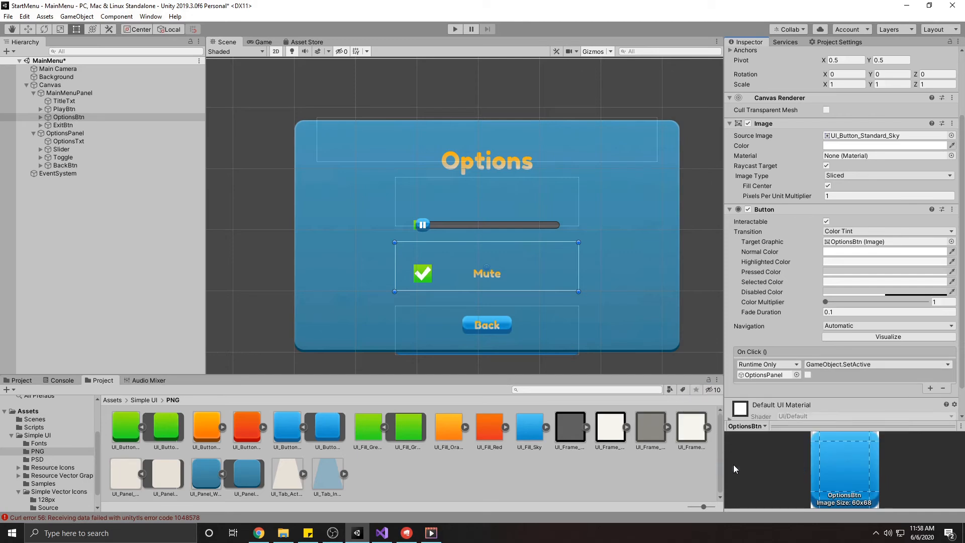
click(807, 375)
click(63, 133)
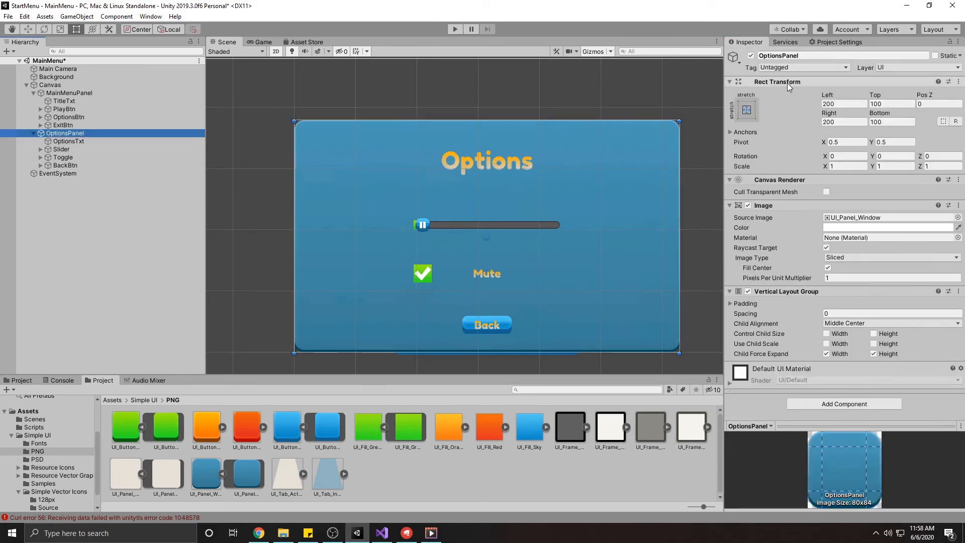
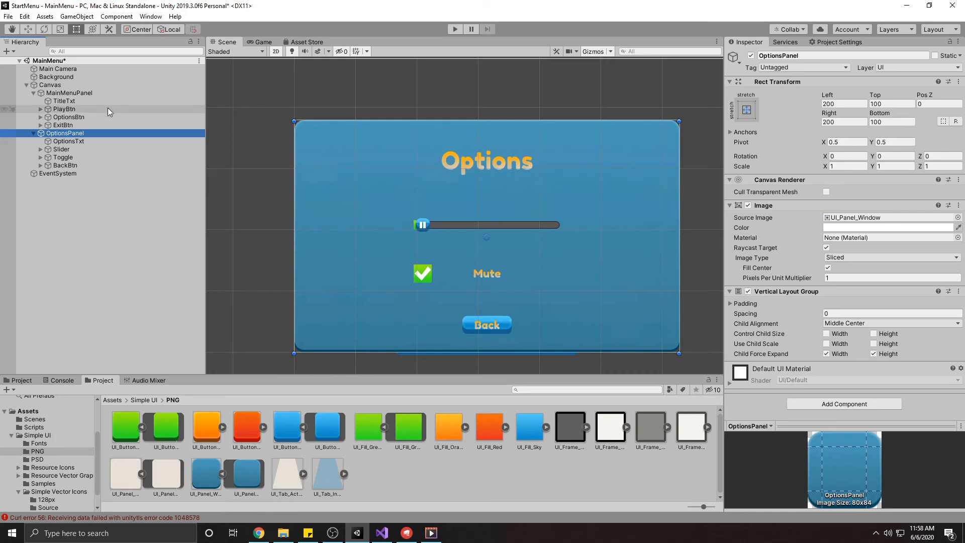
Create an Audio Source as a child of Main Camera
right_click(51, 71)
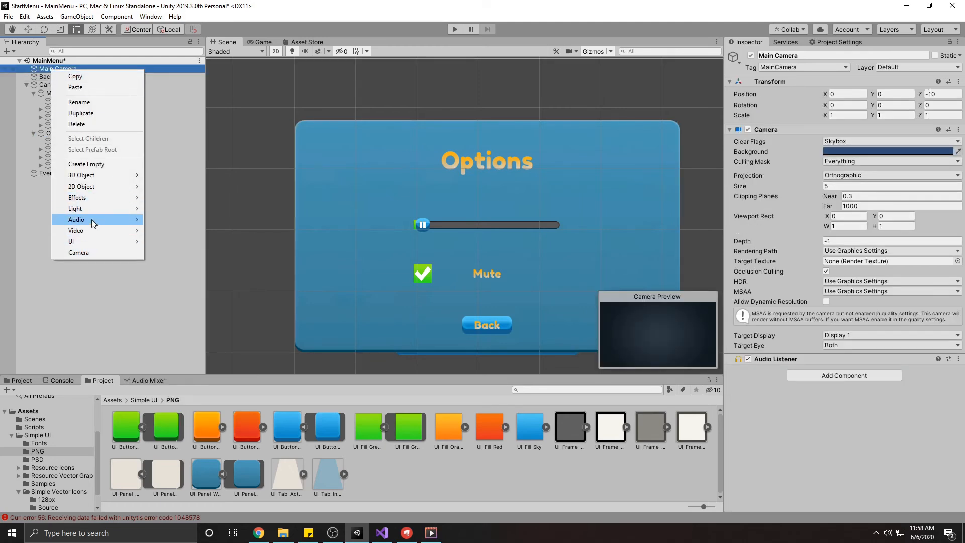
mouse_move(89, 220)
click(165, 222)
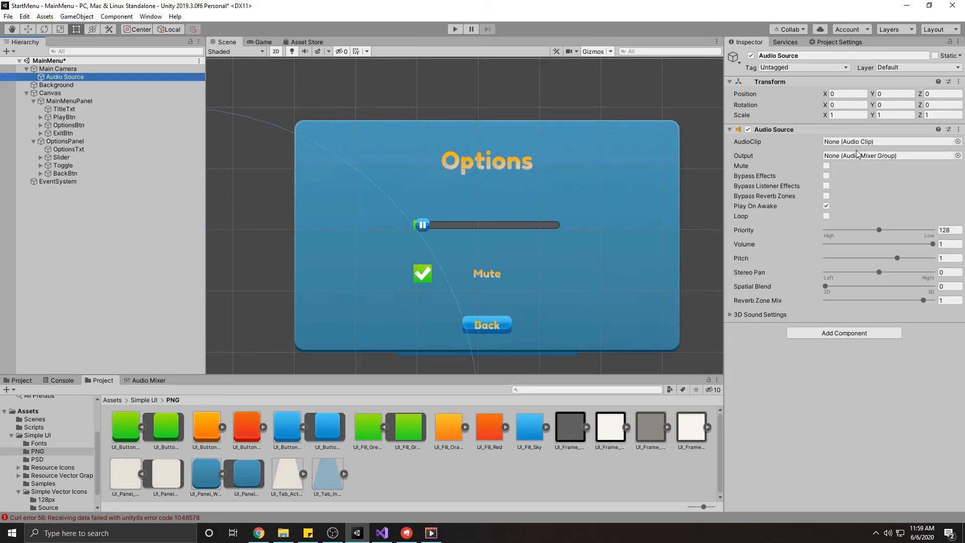
Search the Asset Store for Menu Music
click(305, 42)
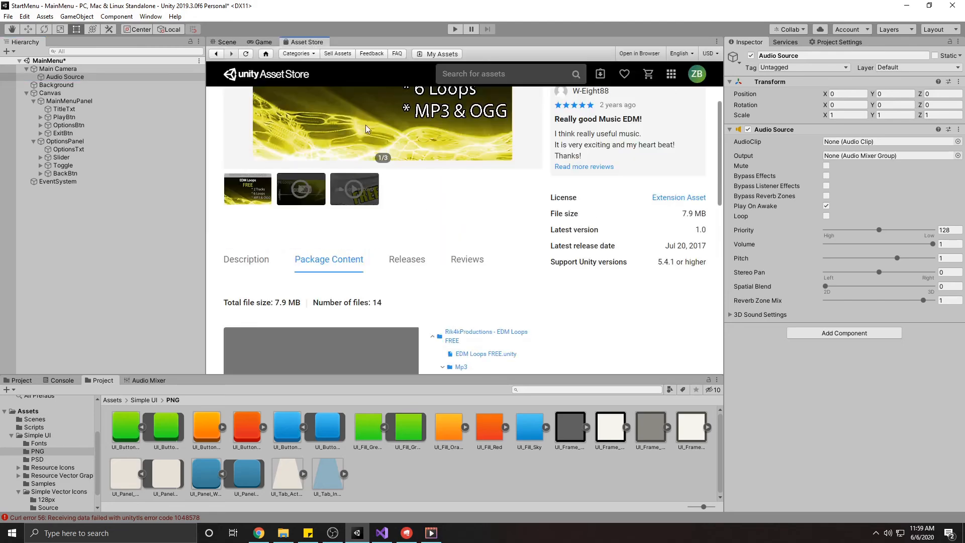
click(496, 75)
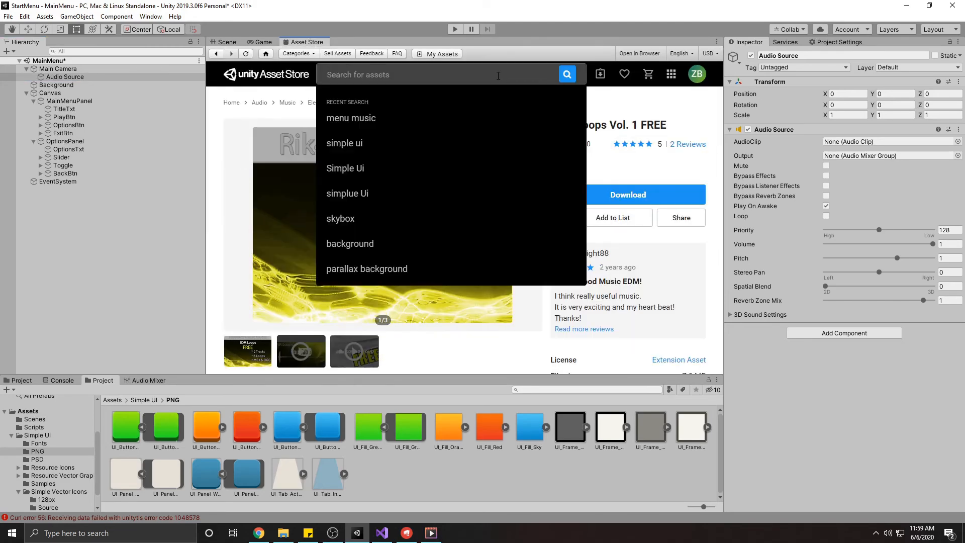
text(s)
key(BackSpace)
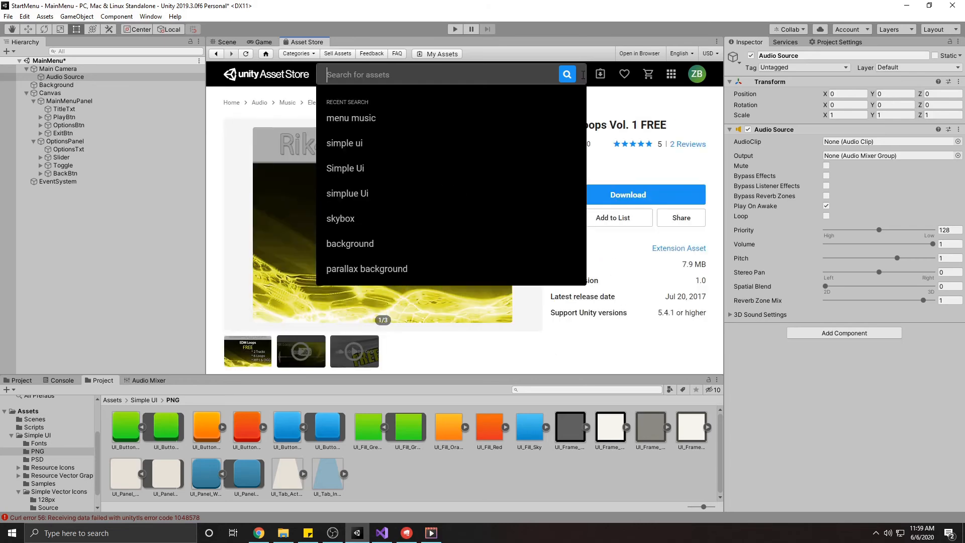
text(Menu M)
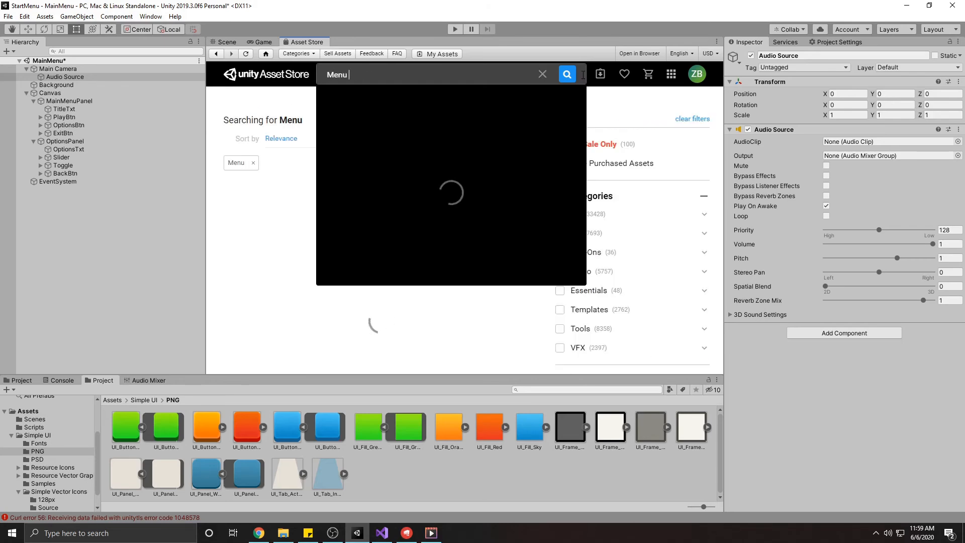
key(BackSpace)
text(Music)
key(Return)
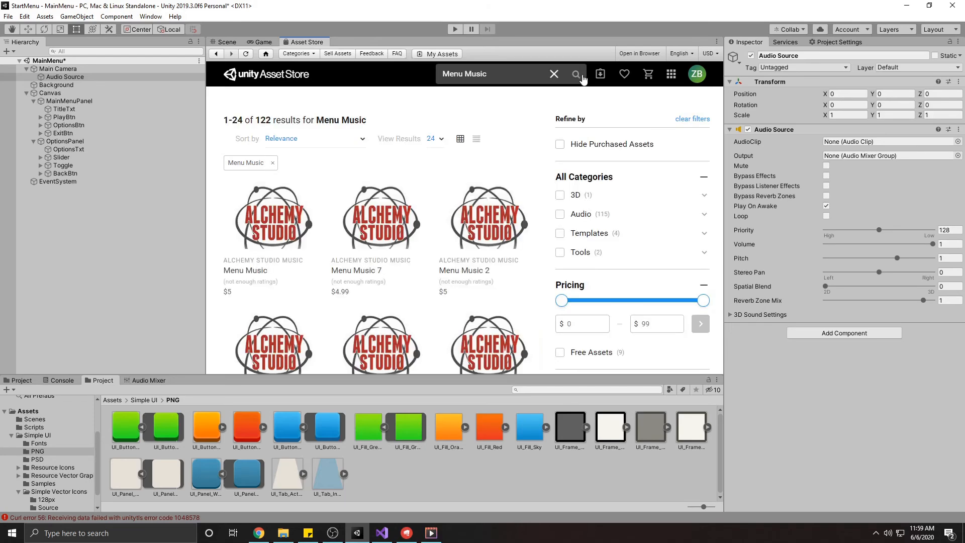
Filter the Menu Music results to free assets and open the EDM Loops Vol. 1 FREE package
scroll(460, 167, down, 4)
scroll(460, 168, down, 3)
scroll(521, 177, up, 6)
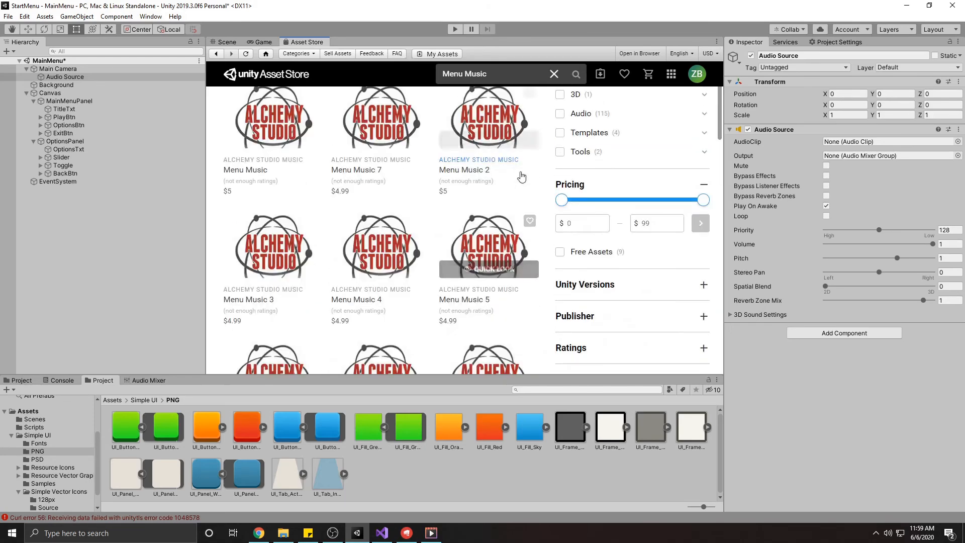
click(558, 303)
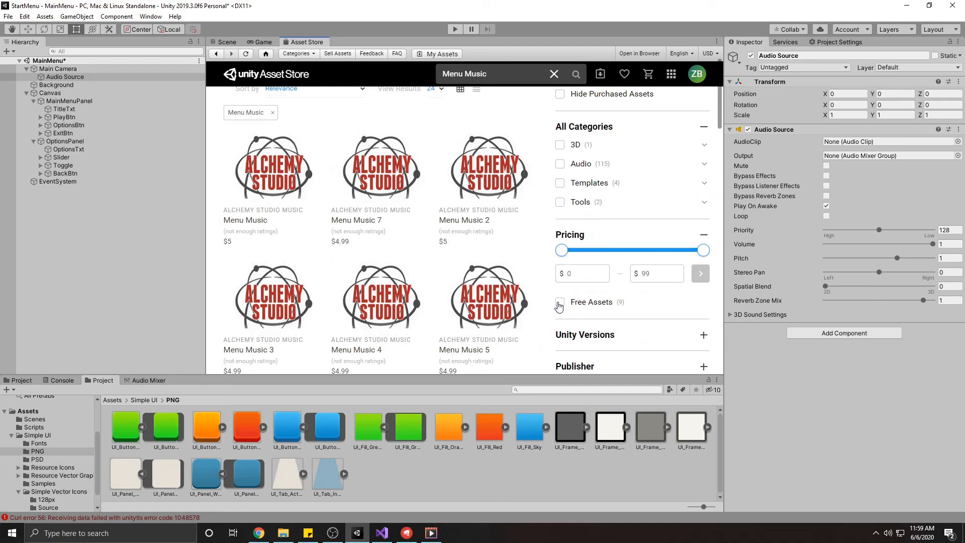
scroll(378, 223, down, 3)
scroll(378, 222, down, 5)
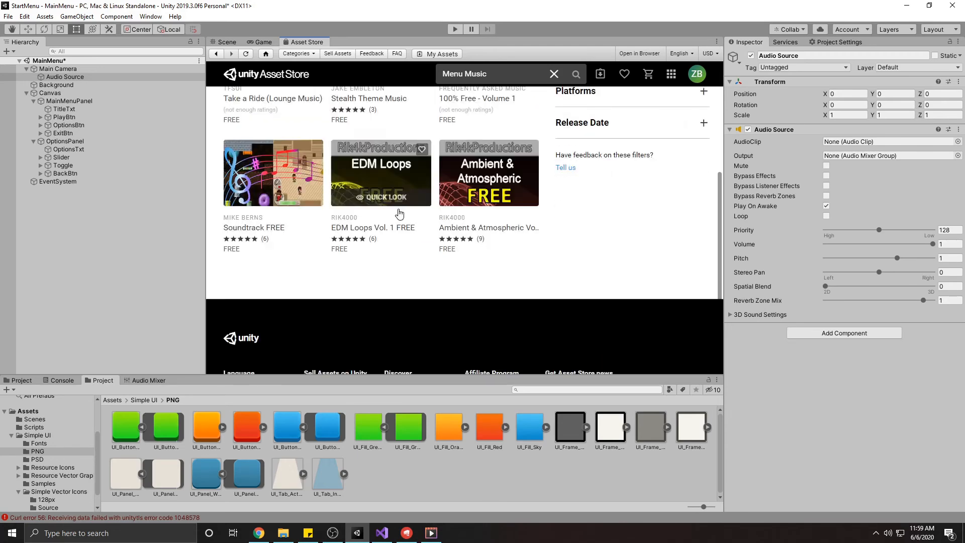
scroll(387, 254, up, 3)
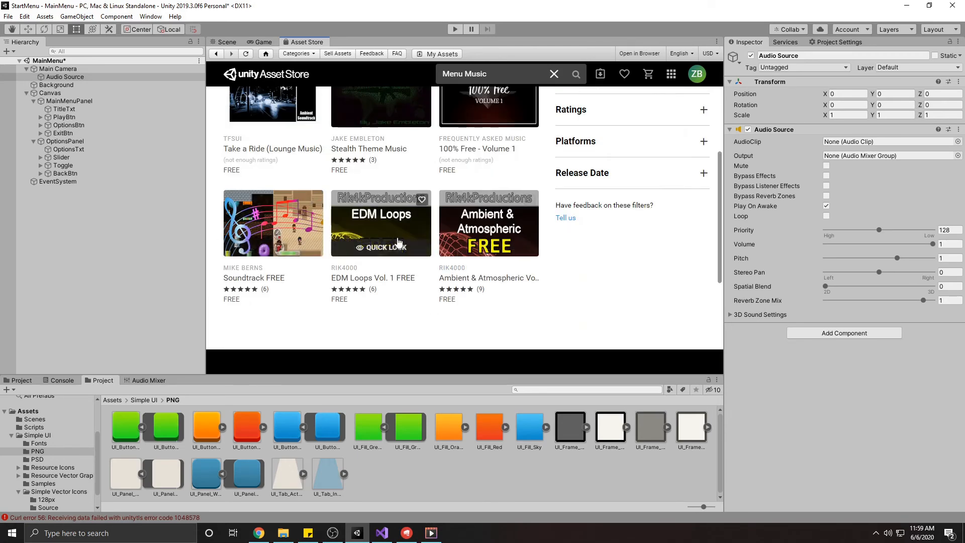
click(373, 224)
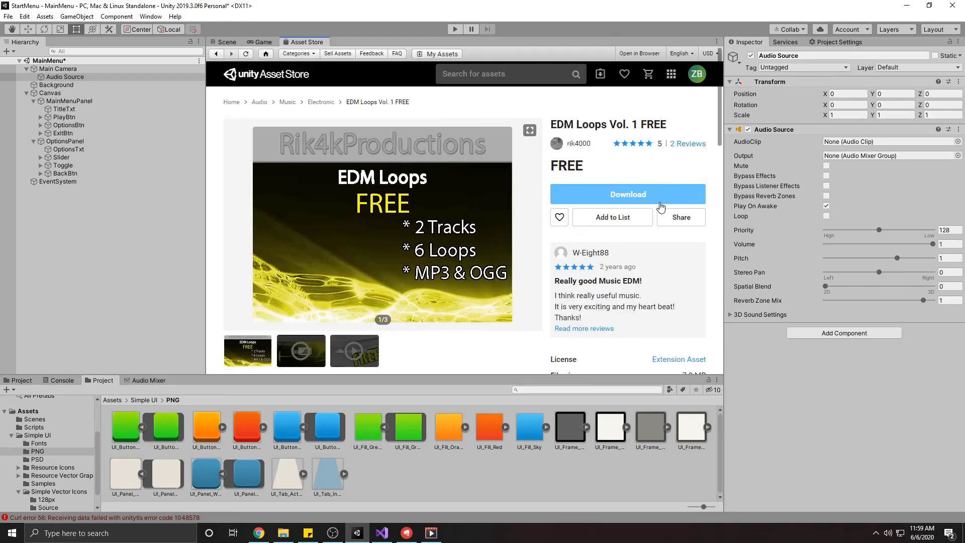
Download EDM Loops Vol. 1 FREE, import all its files into the project, and return to the Game view
click(628, 195)
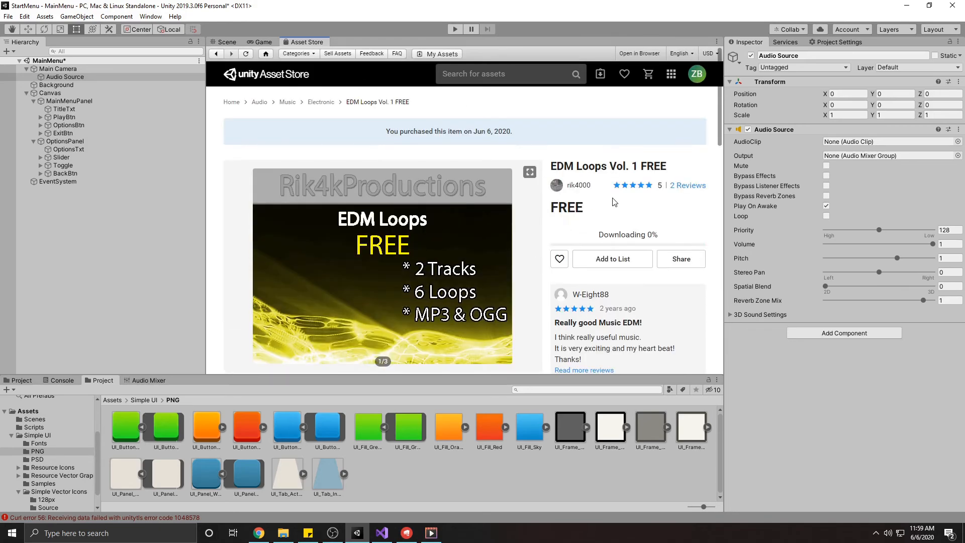
click(603, 237)
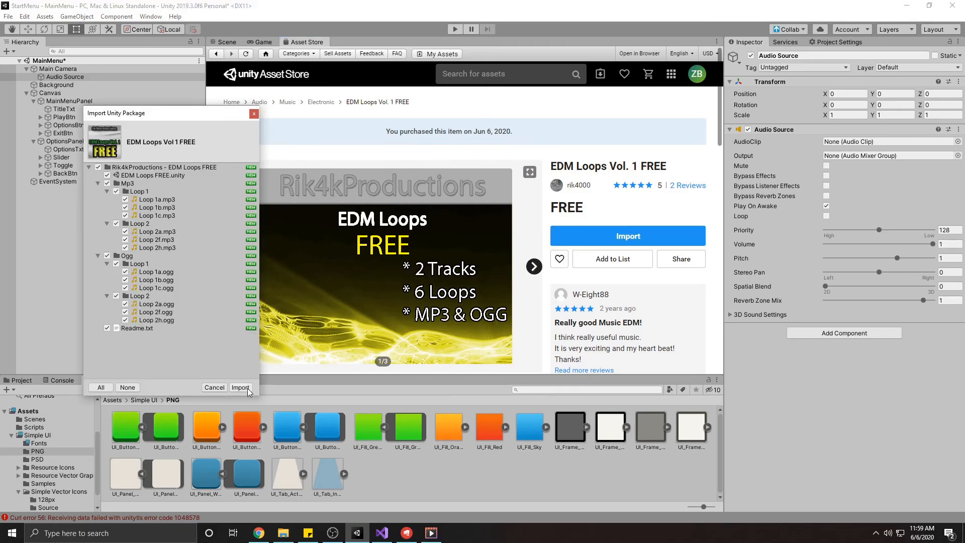
click(246, 386)
click(258, 39)
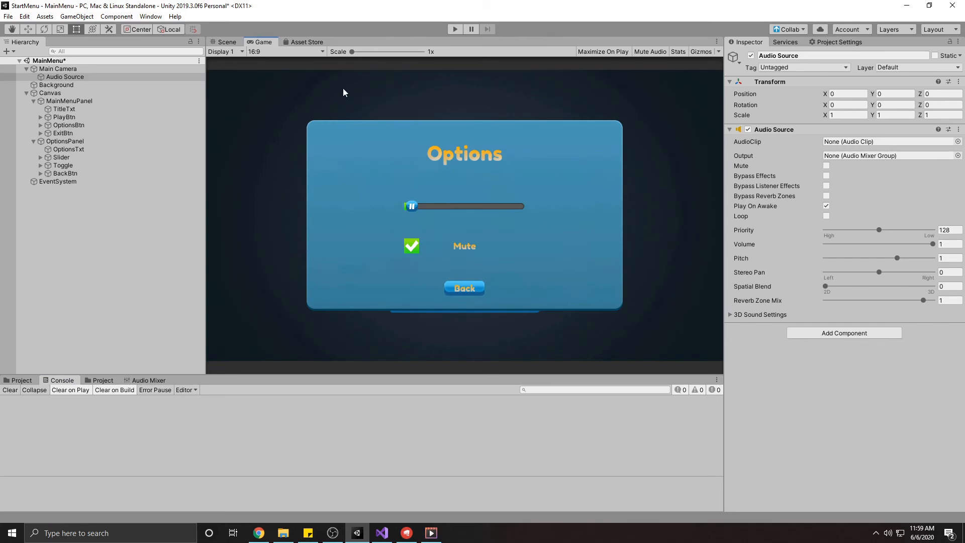
Assign Loop 1c from the Mp3 > Loop 1 folder of the EDM Loops package as the Audio Source's AudioClip
click(104, 381)
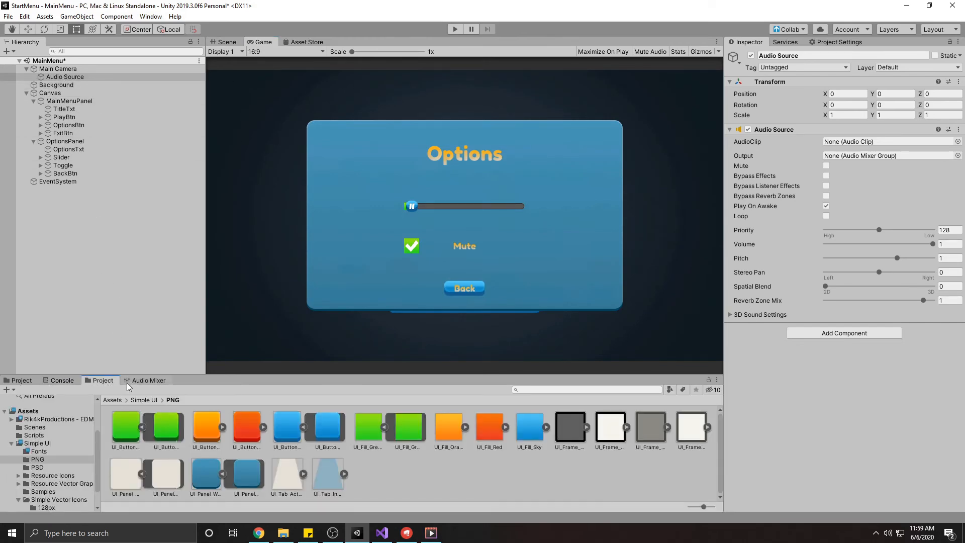
click(115, 400)
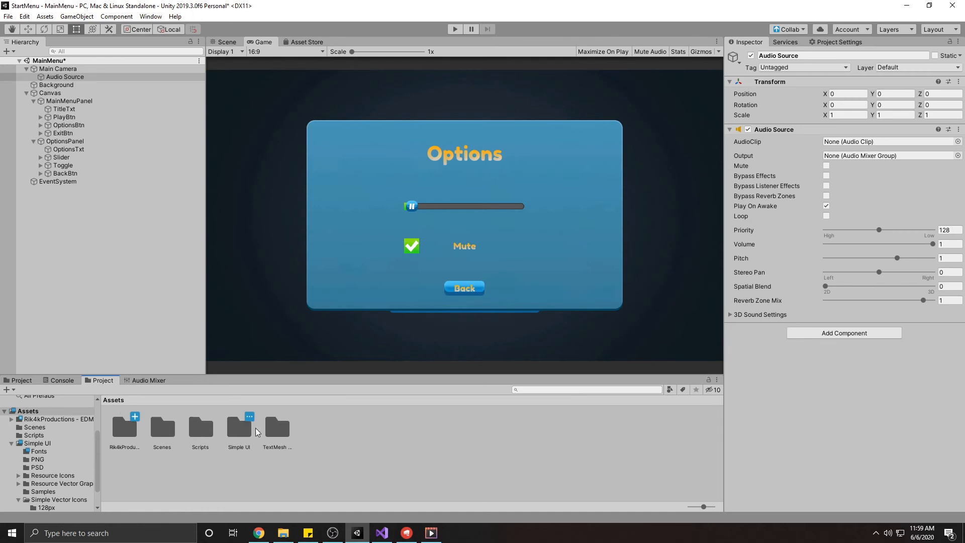
double_click(124, 428)
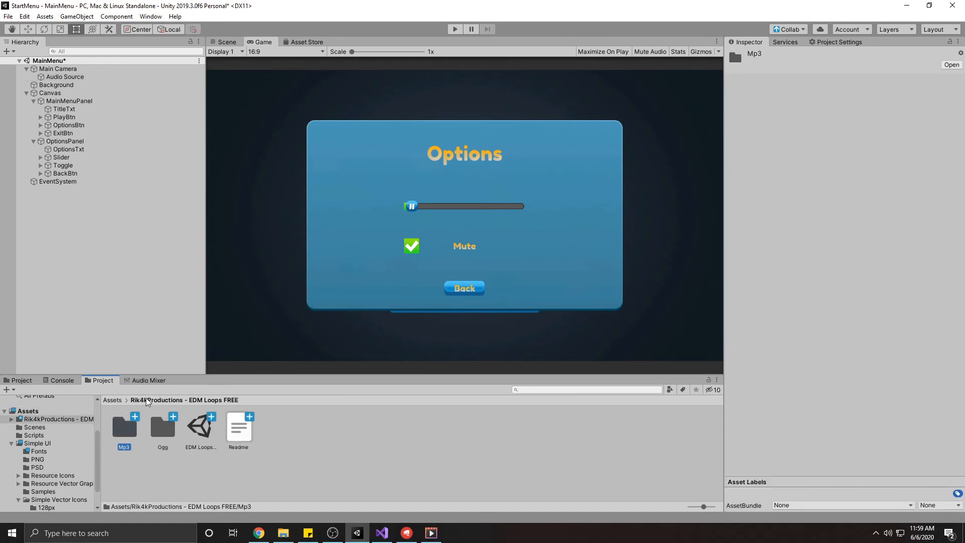
double_click(131, 434)
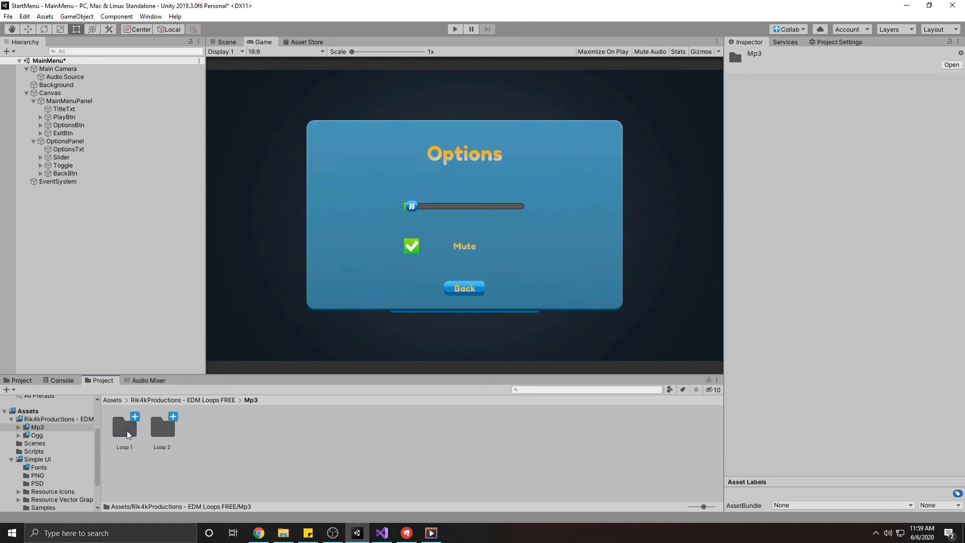
double_click(134, 435)
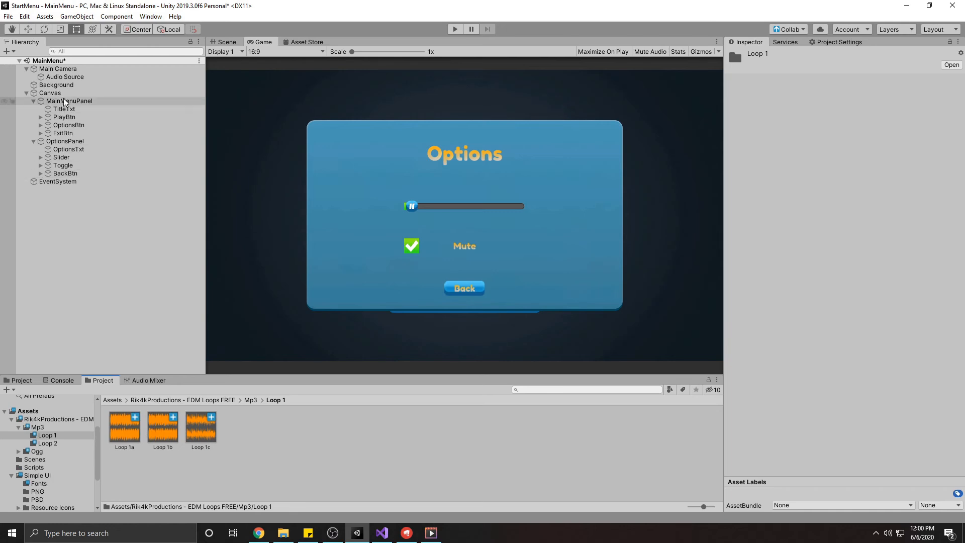
click(62, 77)
drag(203, 435, 874, 145)
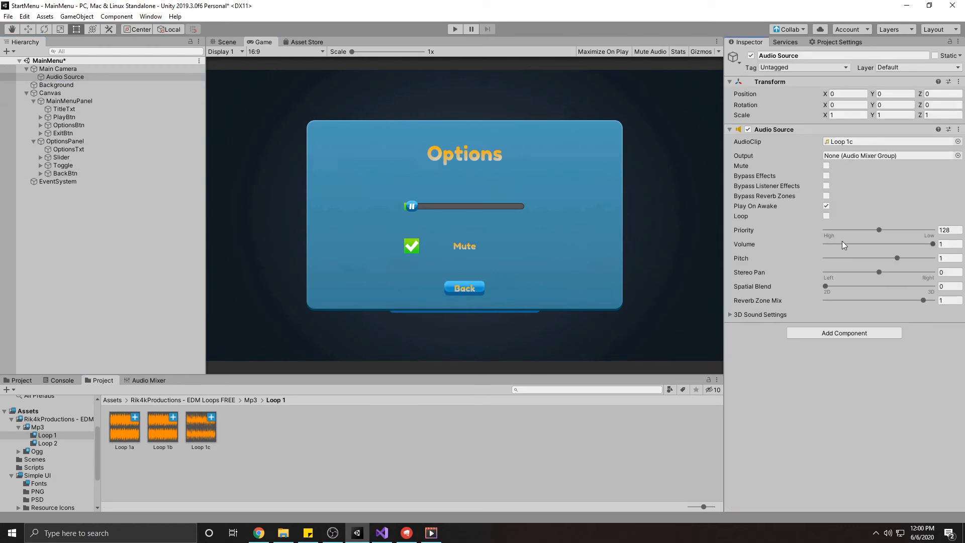
Enable Loop on the Audio Source and set its Volume to 1
click(933, 244)
mouse_move(933, 244)
mouse_down()
mouse_move(891, 243)
mouse_move(926, 244)
mouse_up()
click(826, 218)
mouse_move(928, 244)
mouse_down()
mouse_move(919, 243)
mouse_move(935, 244)
mouse_up()
Run the scene in Play mode to test the music while lowering the Audio Source's volume, and stop it
click(455, 29)
click(933, 244)
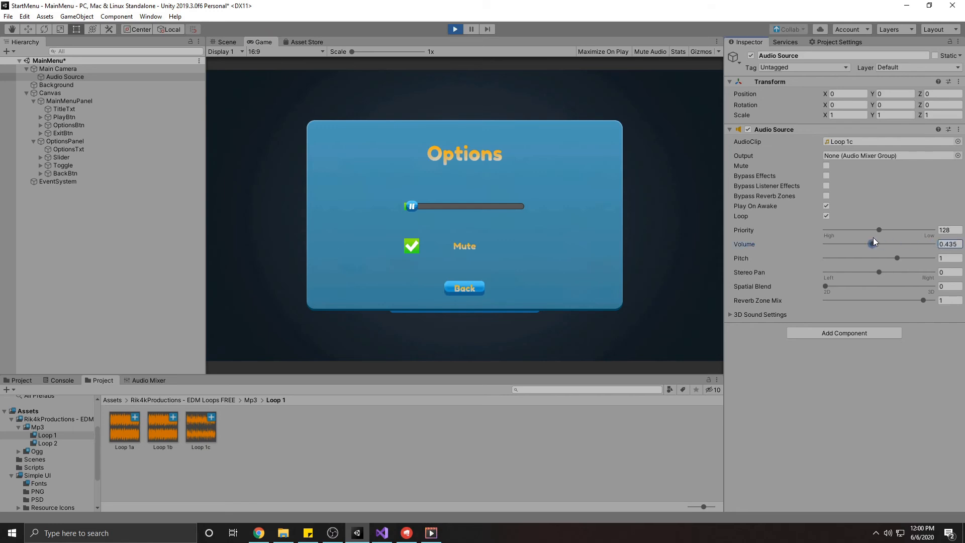
drag(835, 240, 809, 239)
click(454, 29)
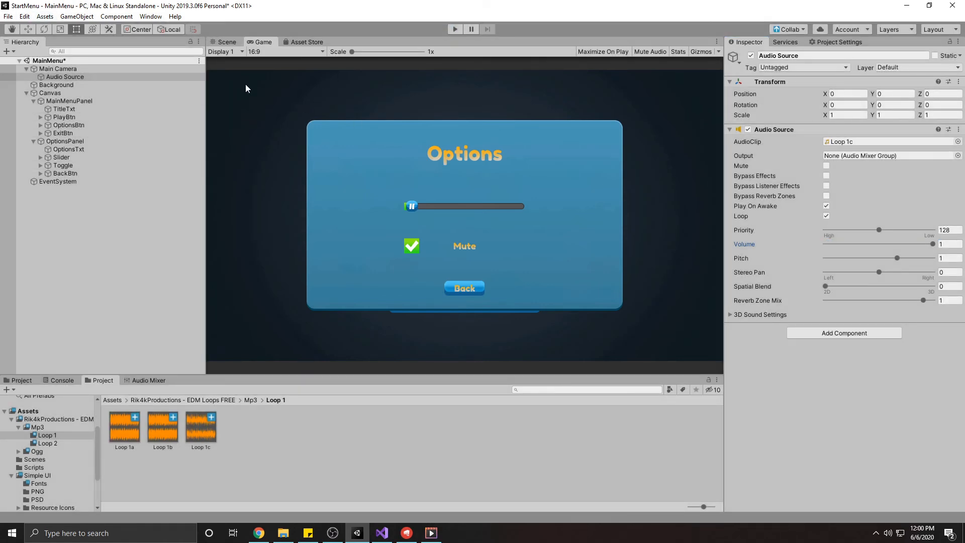
Create a new script named Options and add it as a component to OptionsPanel
click(83, 134)
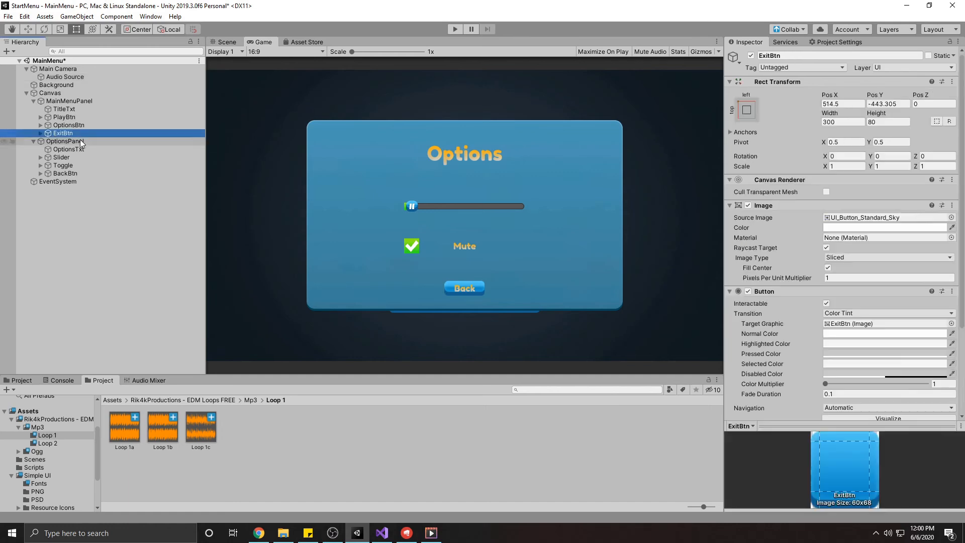
click(79, 141)
right_click(74, 141)
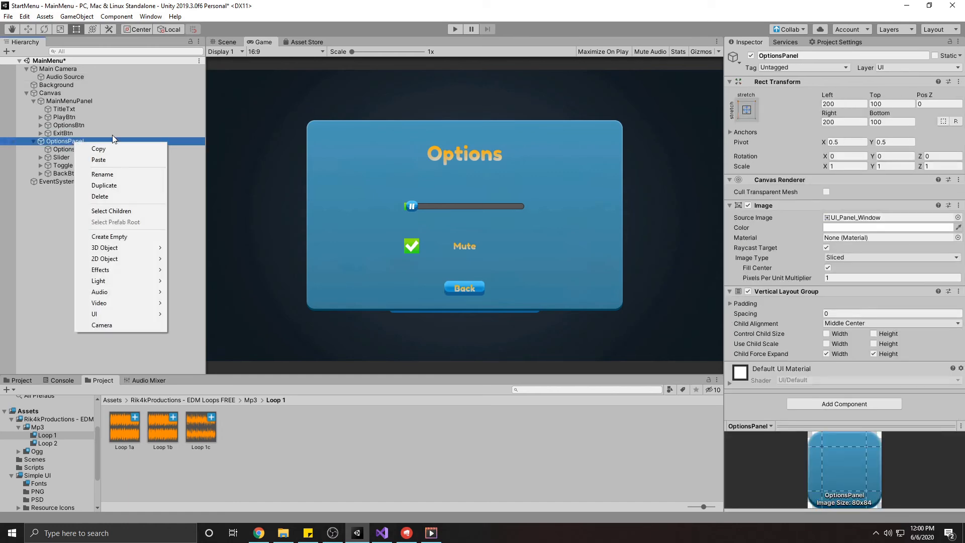
click(308, 439)
click(835, 402)
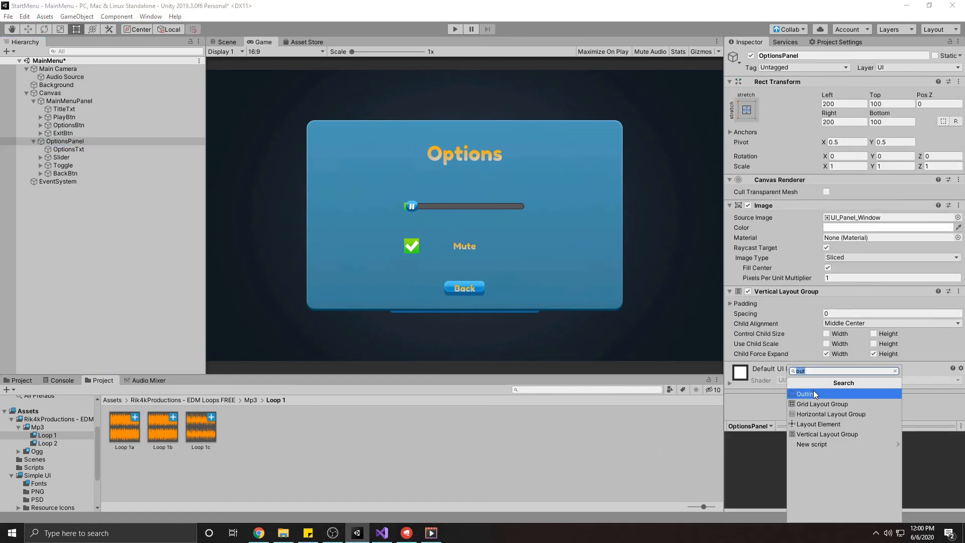
text(script)
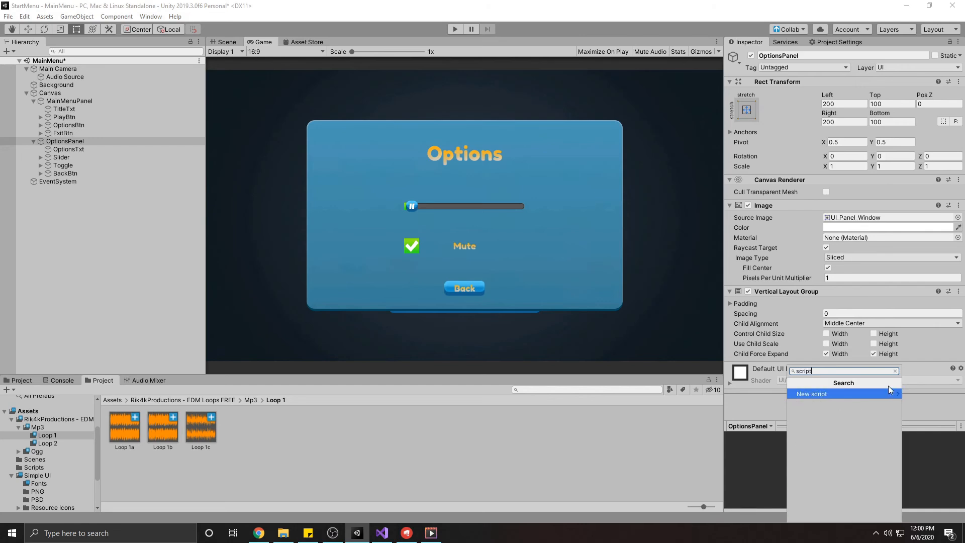
key(Return)
text(Op)
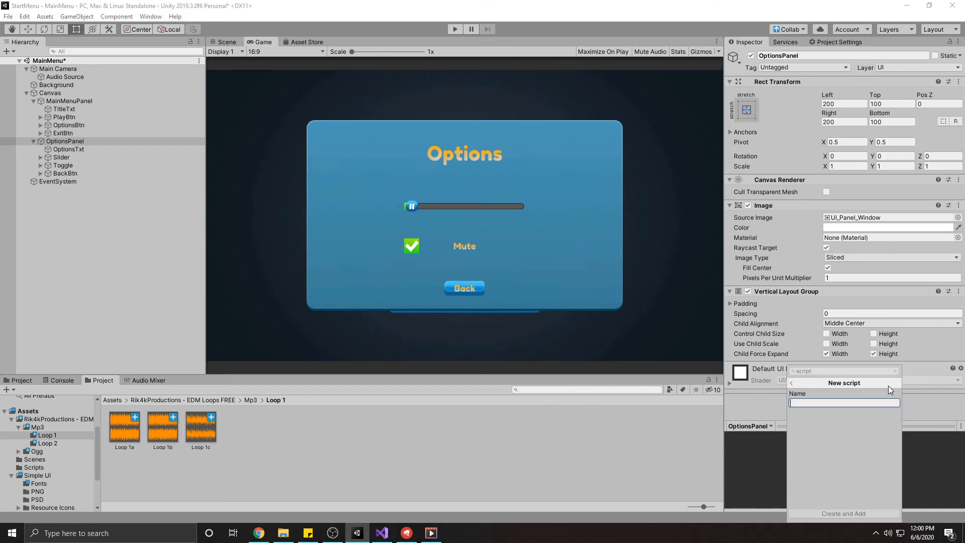
text(tions)
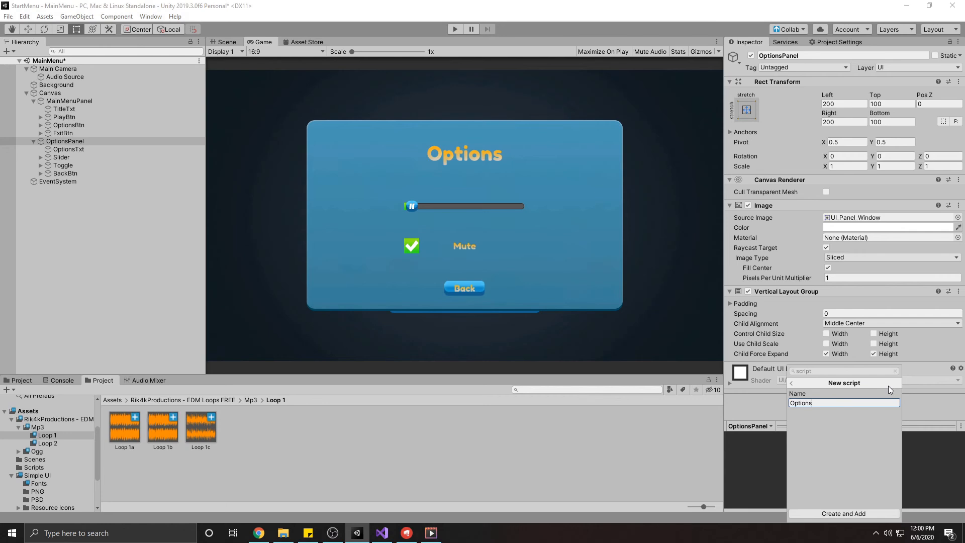
key(Return)
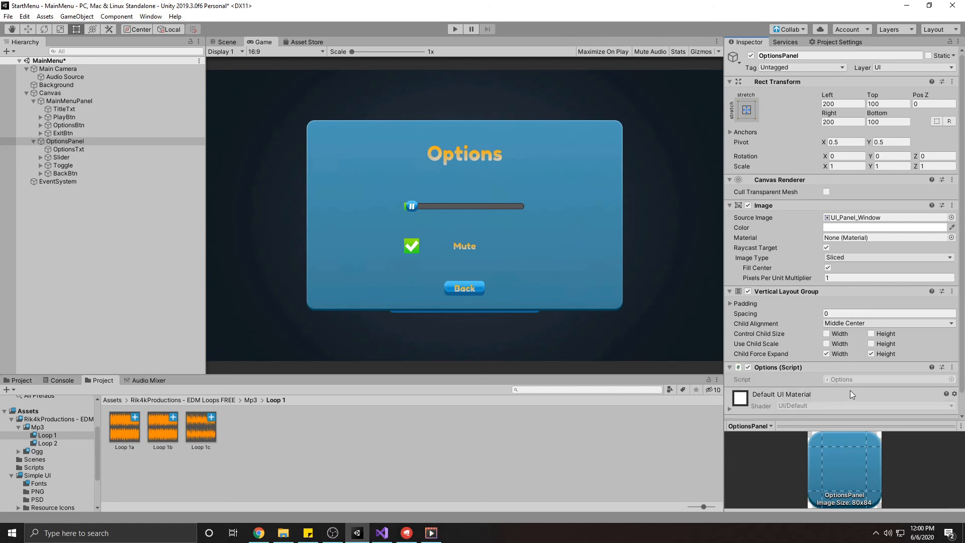
Open OptionsPanel's Options script for editing in Visual Studio
click(784, 367)
click(952, 367)
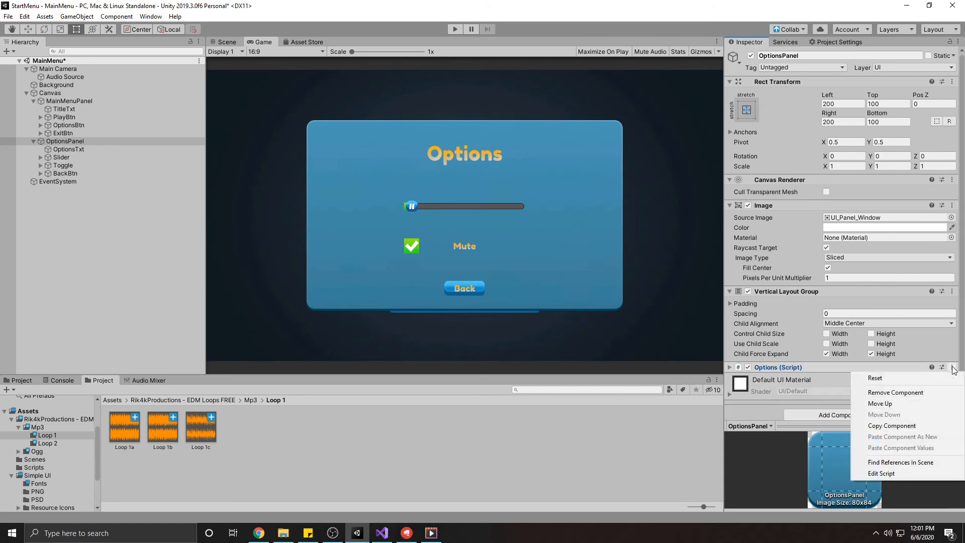
click(877, 472)
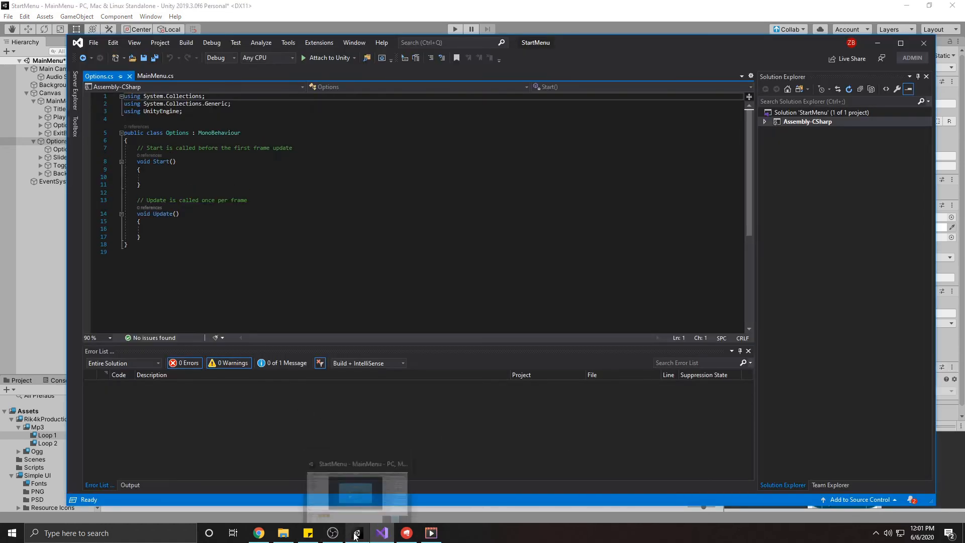
Declare a public AudioSource field named audio at the start of the Options class, above Start
click(290, 134)
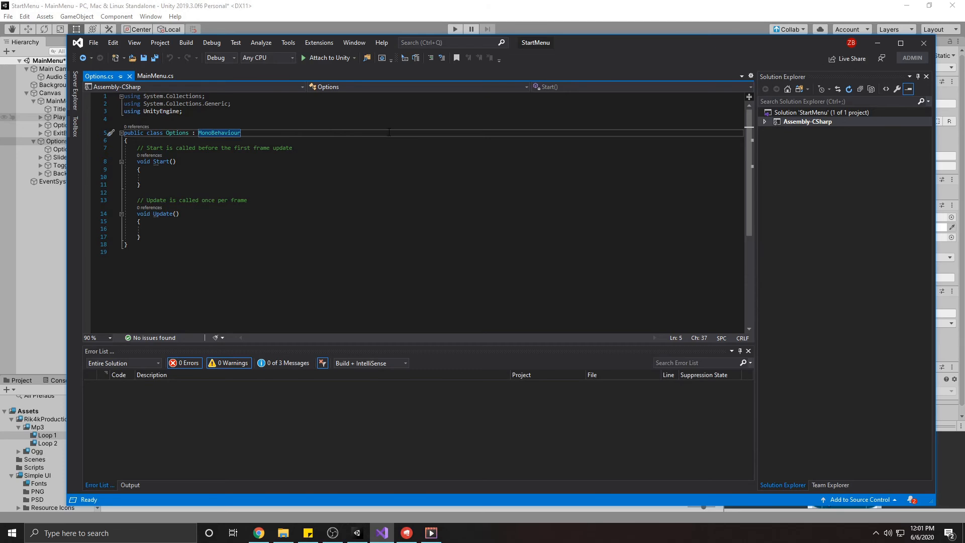
key(Return)
key(BackSpace)
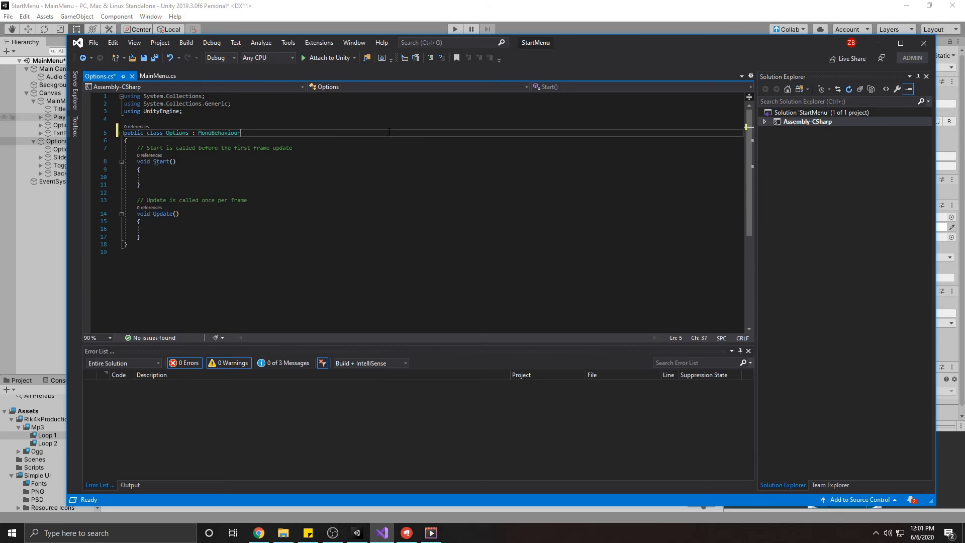
key(Down)
key(Return)
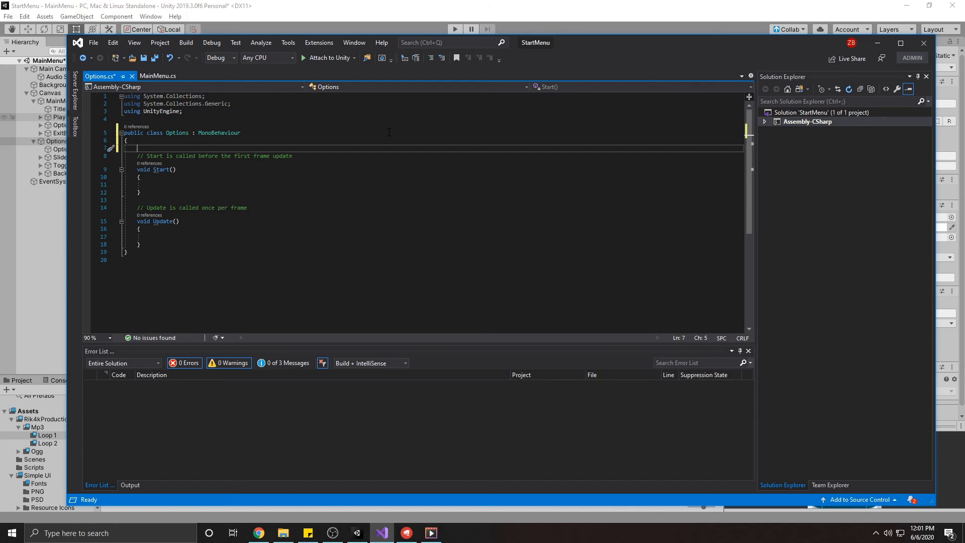
text(public)
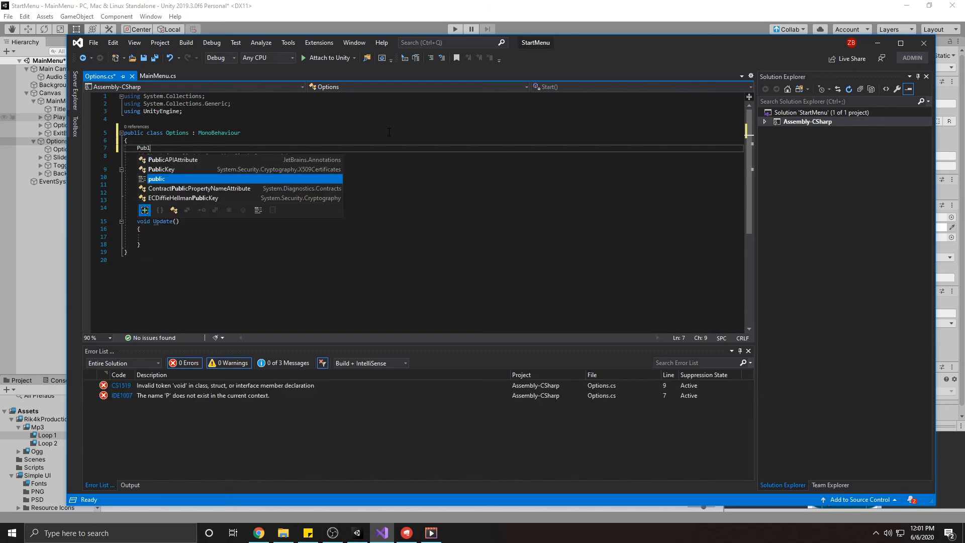
text( Audio)
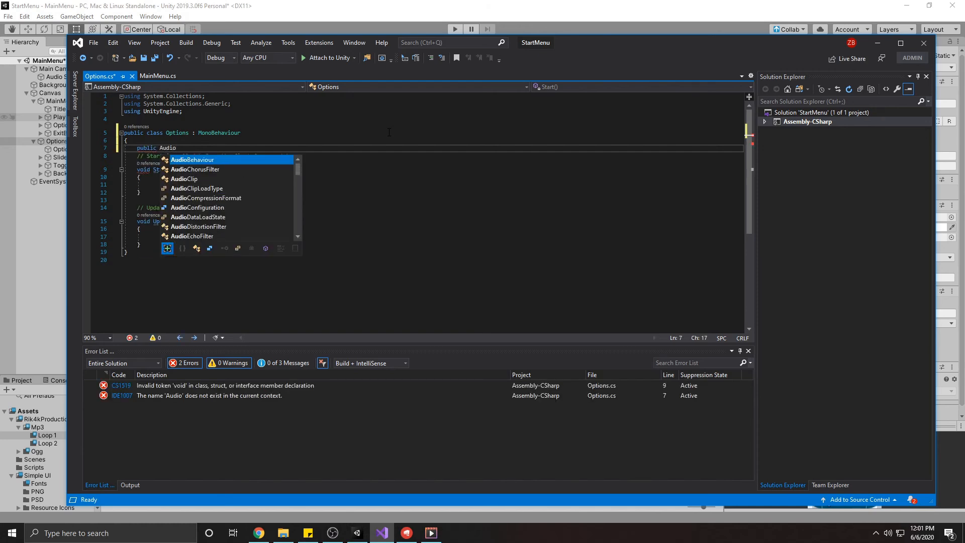
text(So)
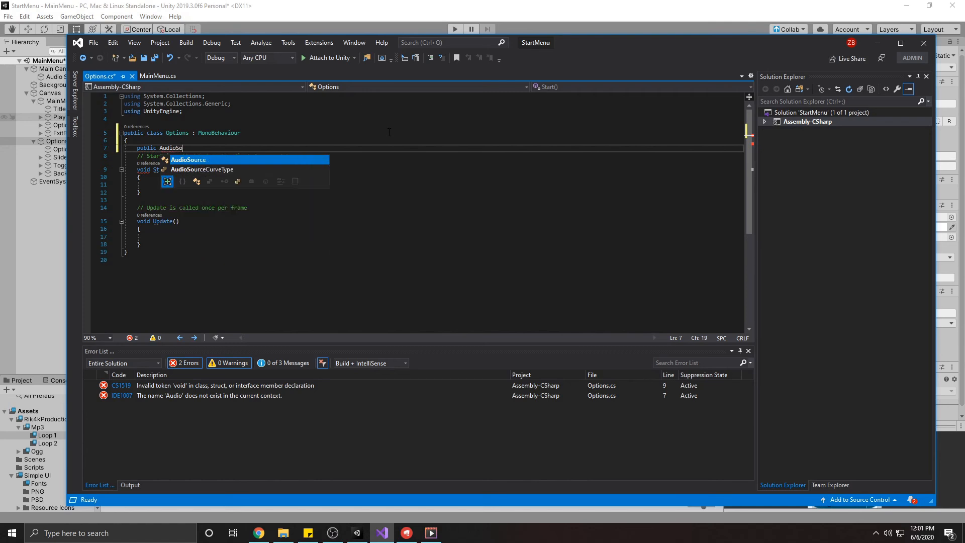
text(urce a)
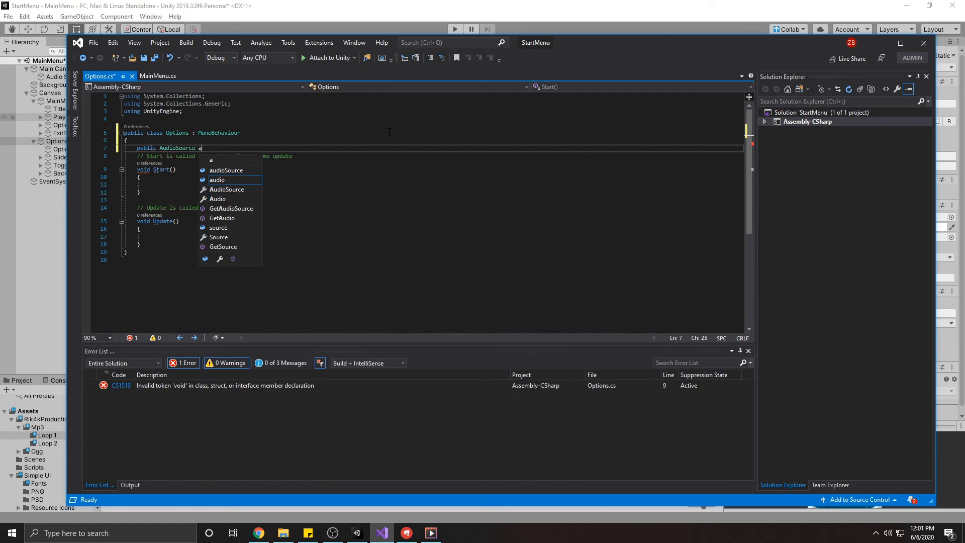
text(udio.)
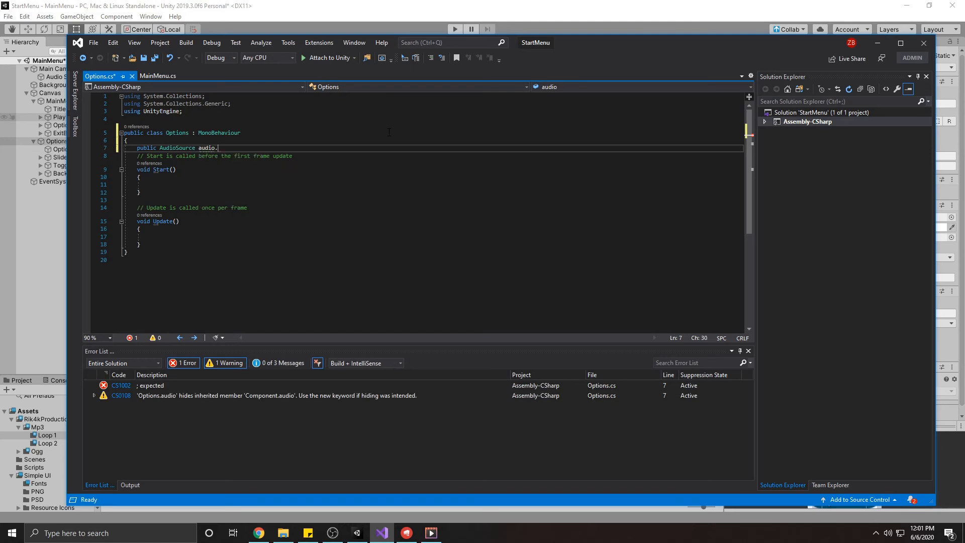
key(BackSpace)
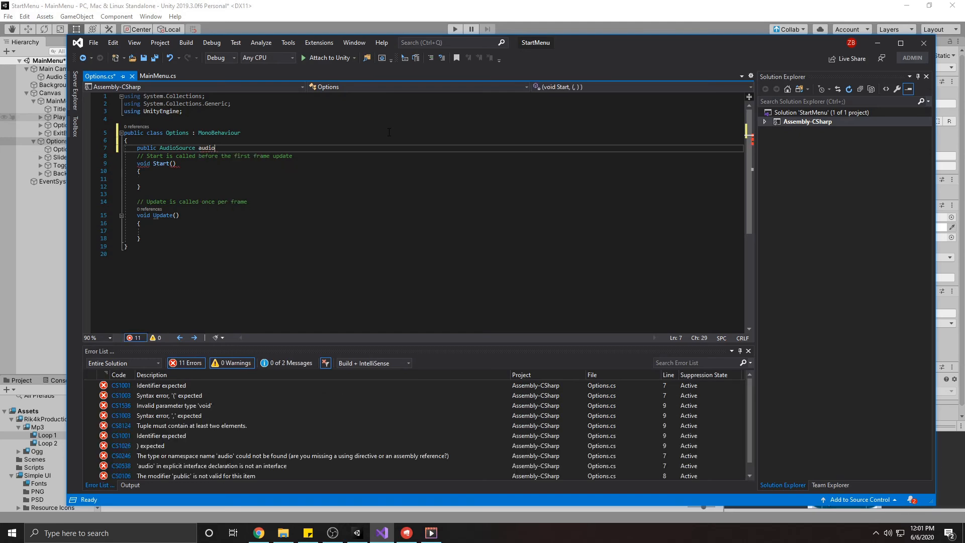
text(;)
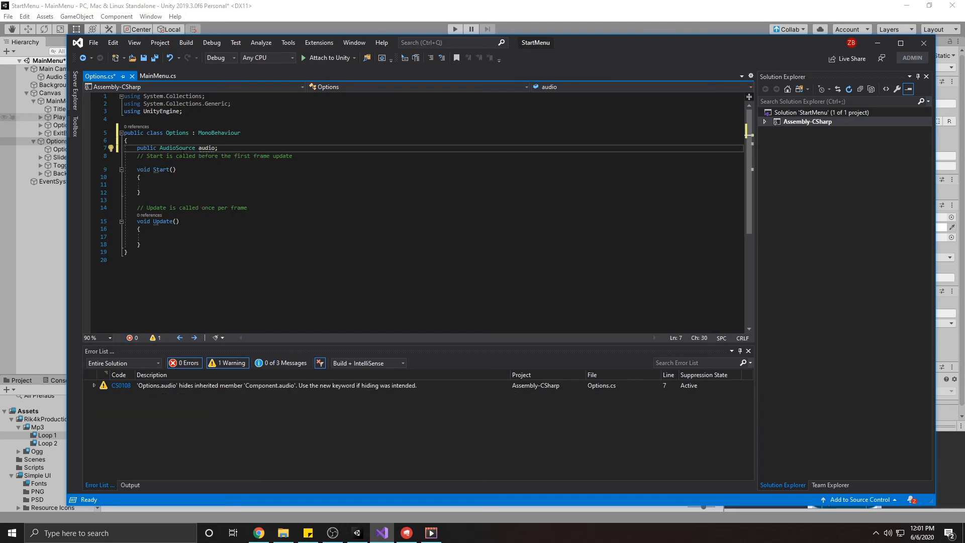
Save the Options script and switch back to Unity
click(202, 162)
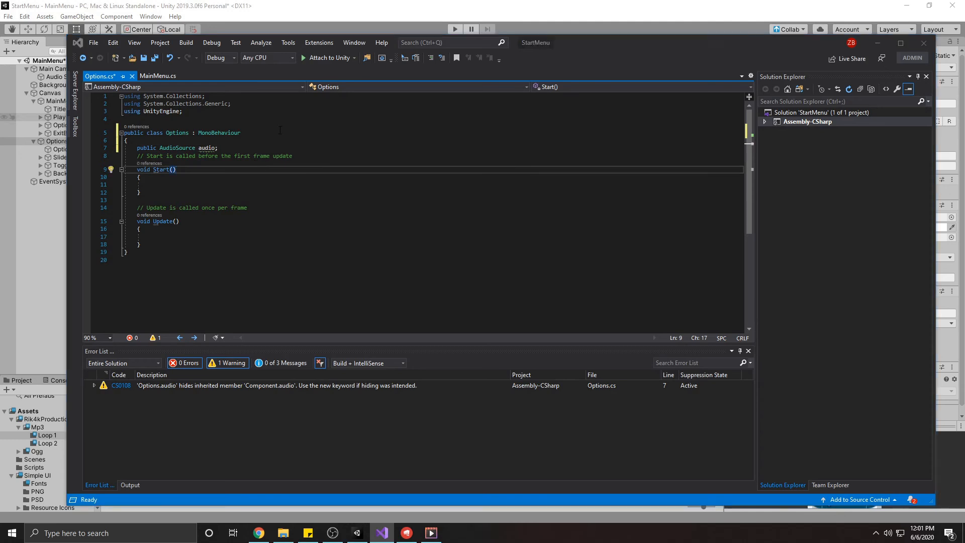
key(super)
key(Escape)
double_click(219, 133)
key(ctrl+s)
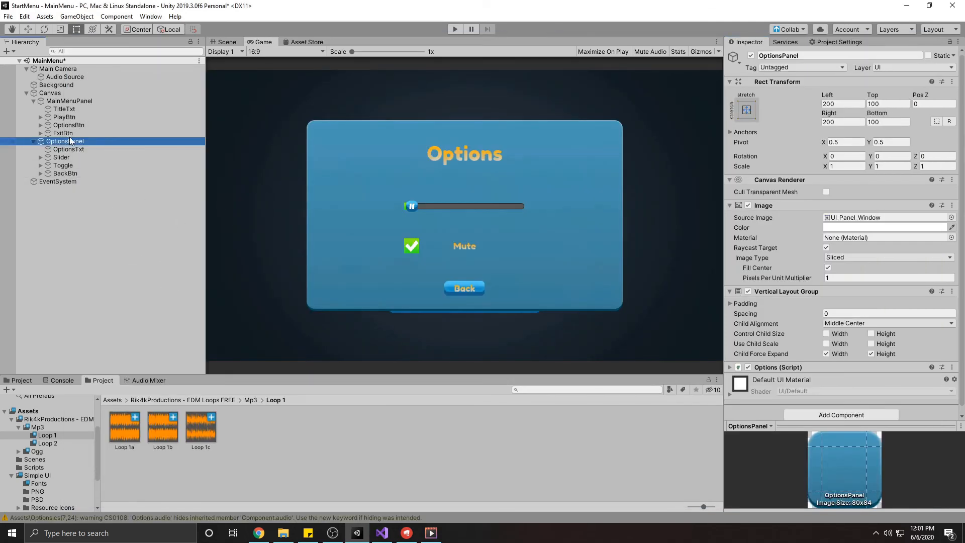
Assign the Audio Source object under Main Camera to the Audio field of OptionsPanel's Options script
click(69, 140)
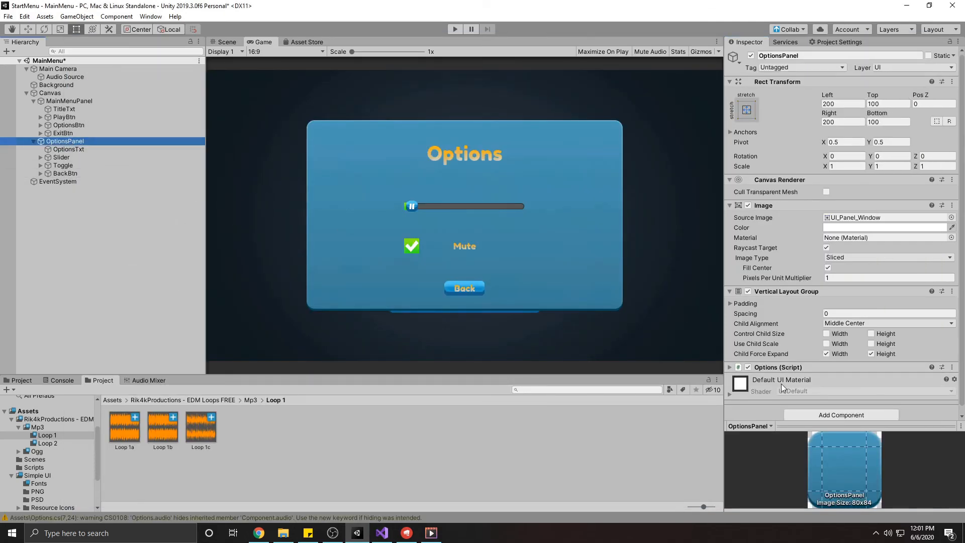
click(731, 366)
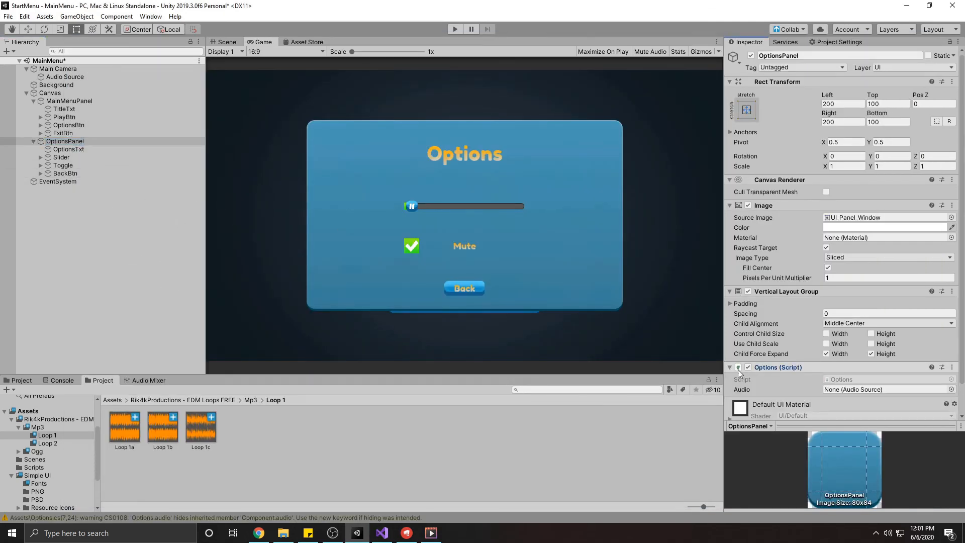
click(848, 390)
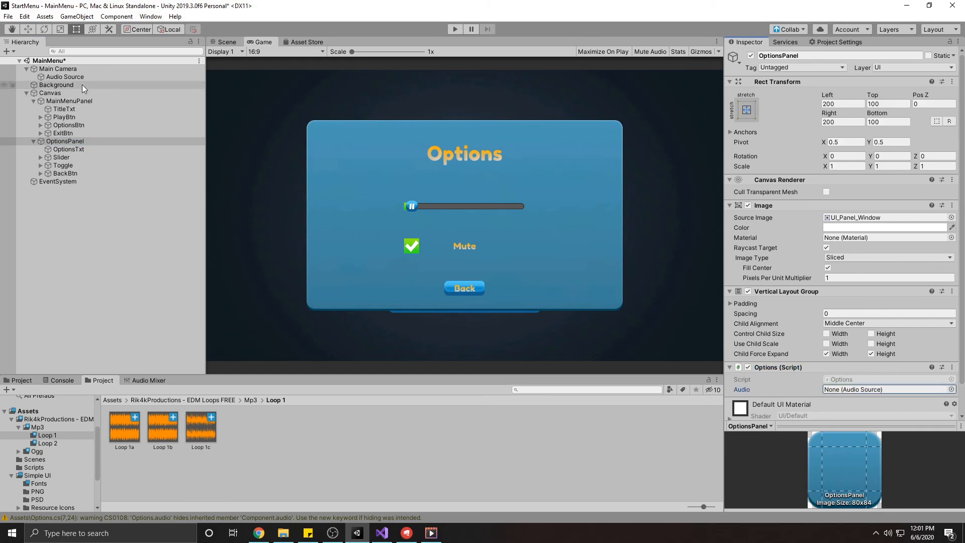
drag(71, 79, 862, 392)
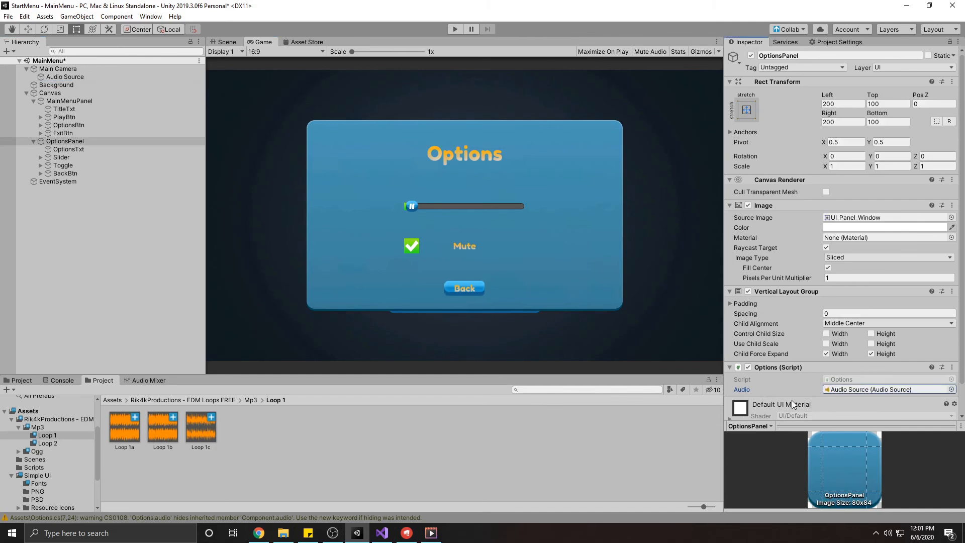
Reopen the Options script in Visual Studio and delete the Update method together with its comment
click(951, 368)
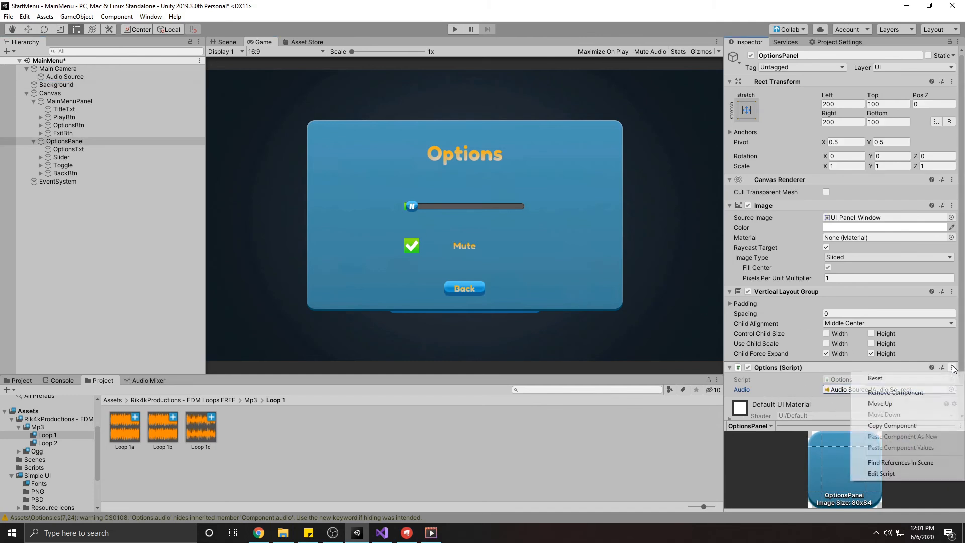
click(881, 473)
click(159, 184)
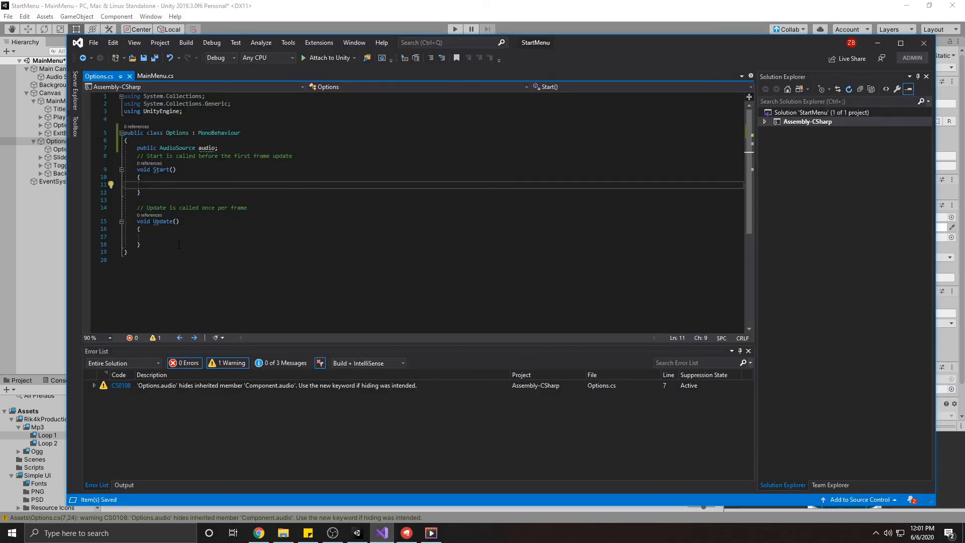
drag(179, 244, 112, 203)
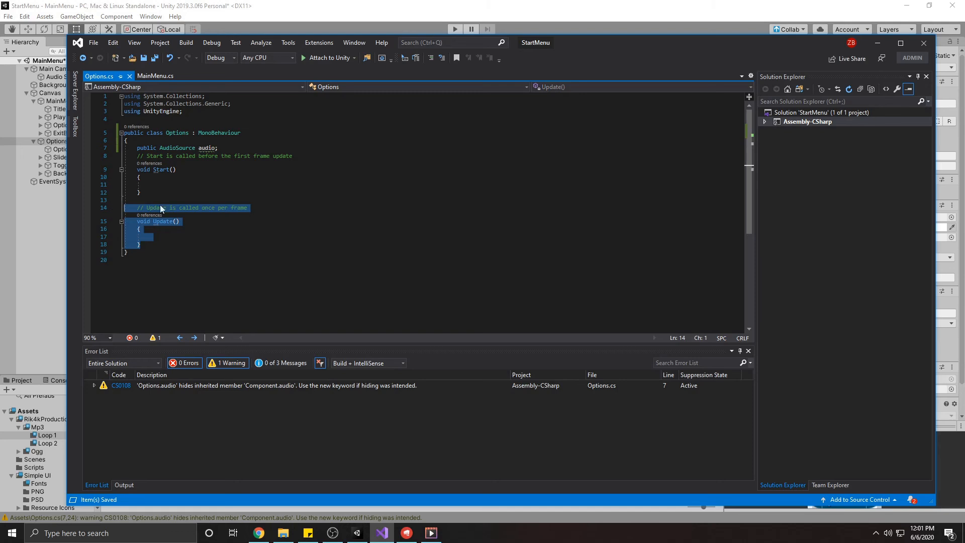
key(Delete)
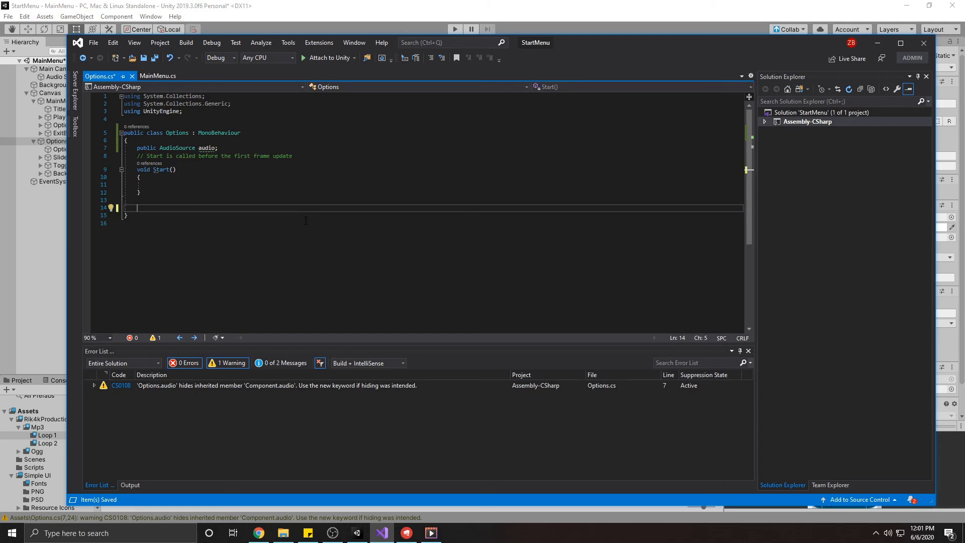
Add a public void method SetVolume with a float parameter named vol below Start, with an empty body
text(p)
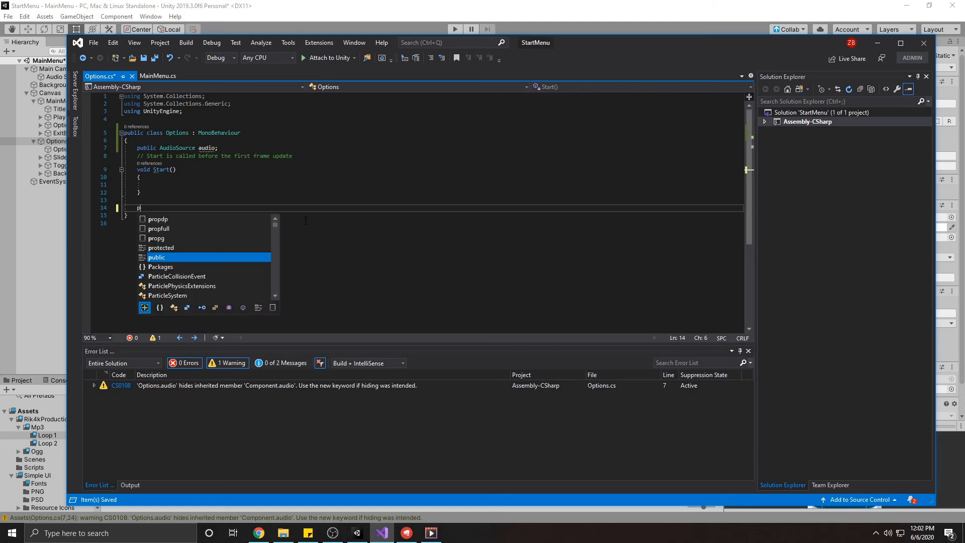
text(ublic void )
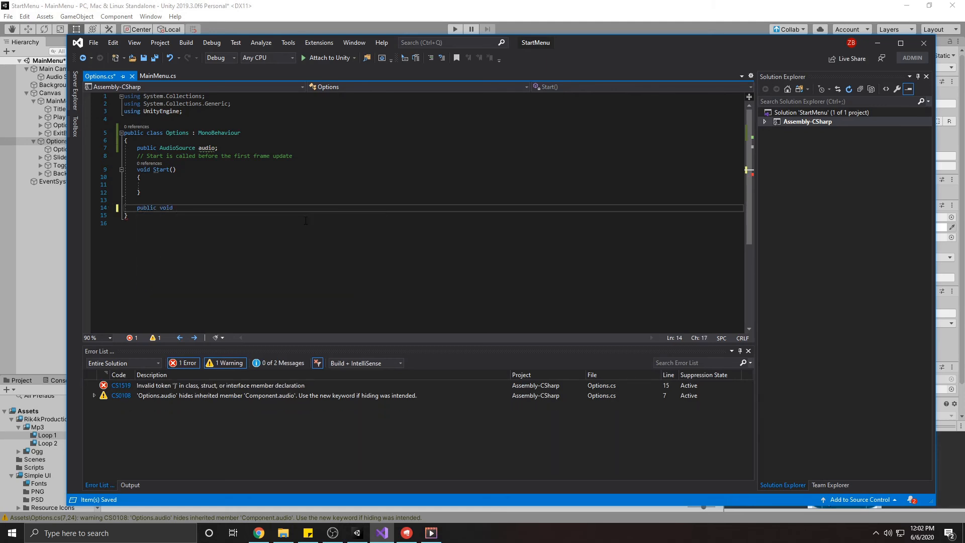
text(Set)
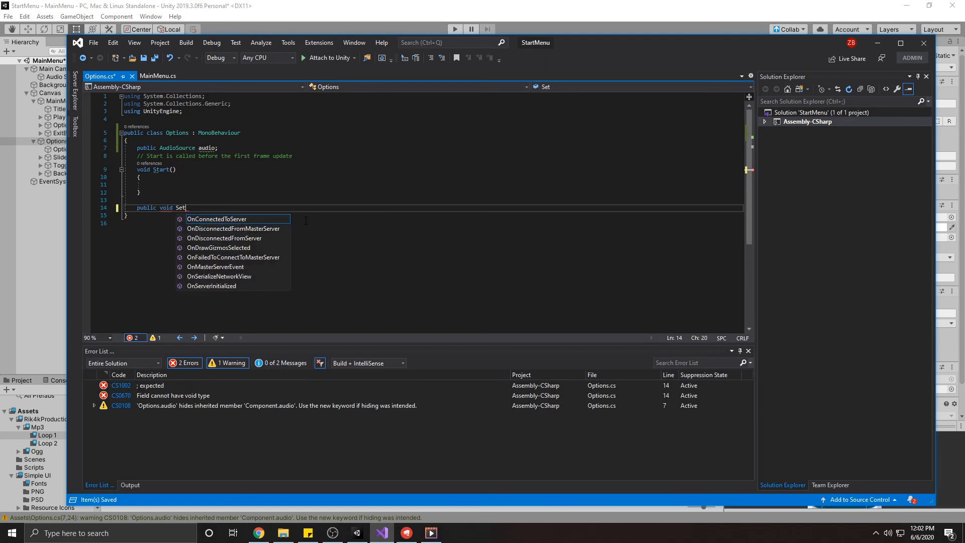
text(Bolu)
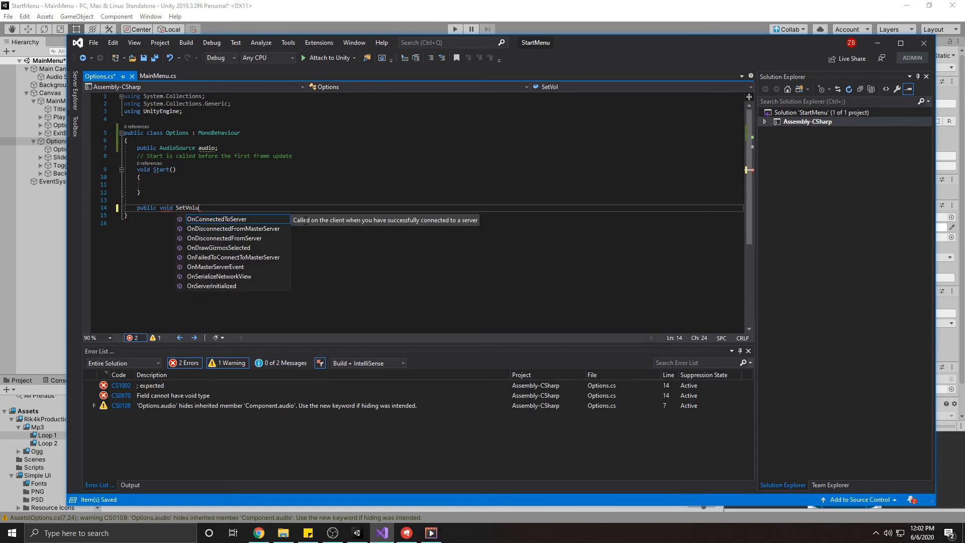
text(me()
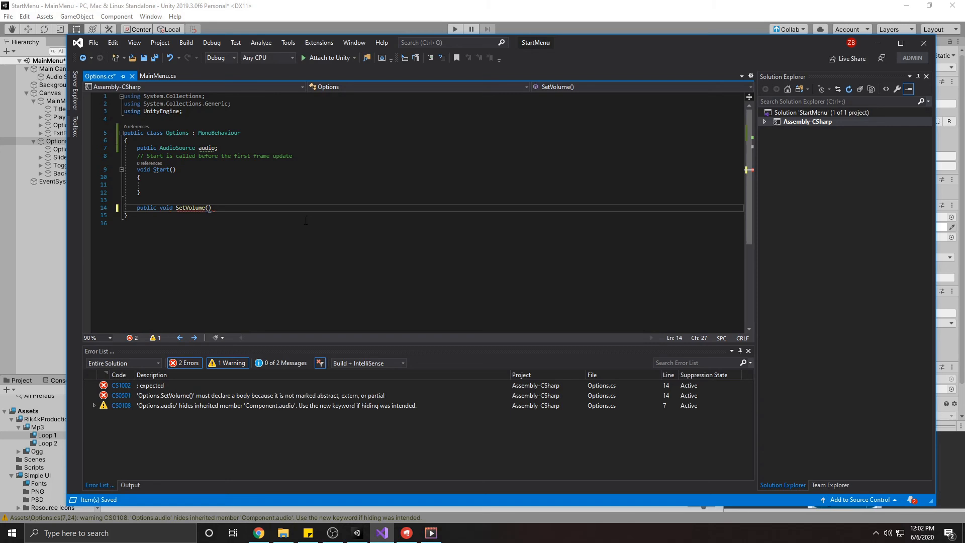
text(float)
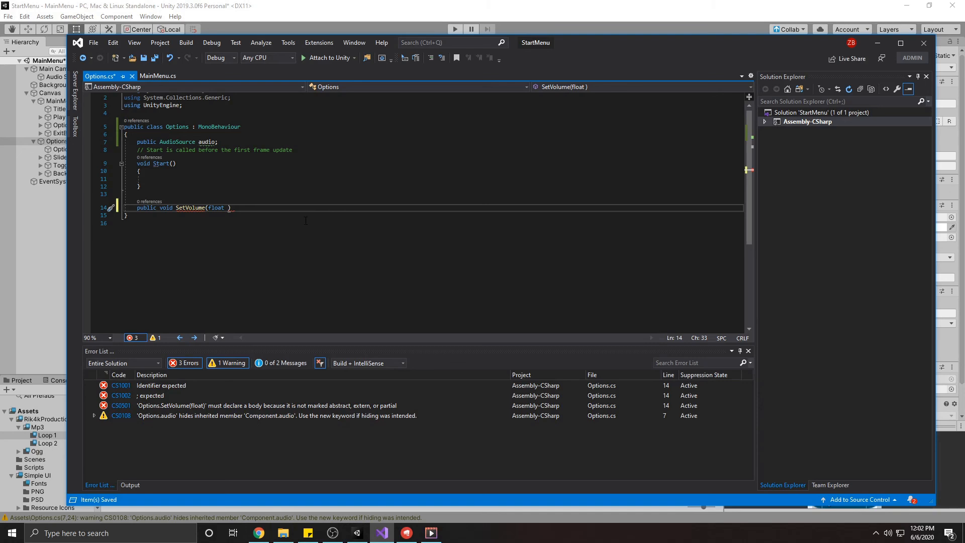
text( vol)
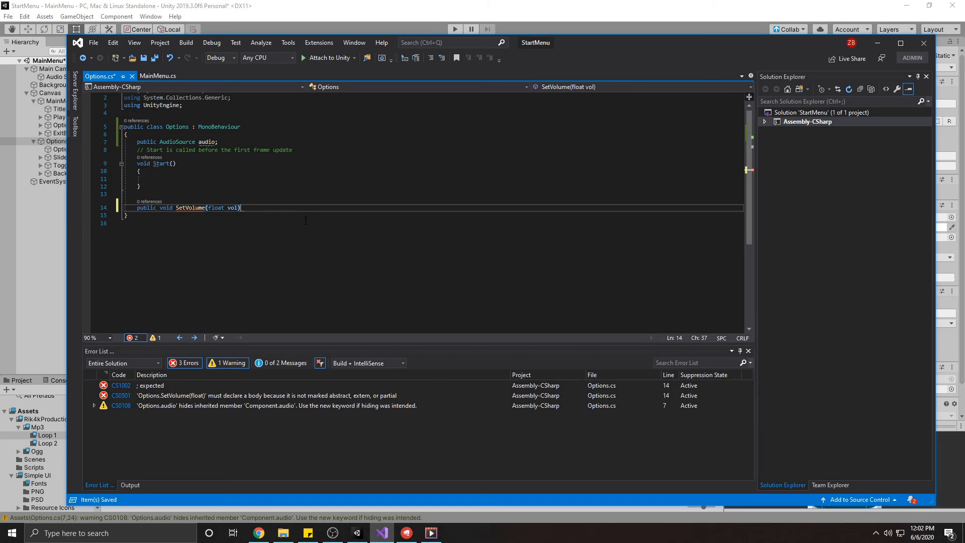
text({)
key(Return)
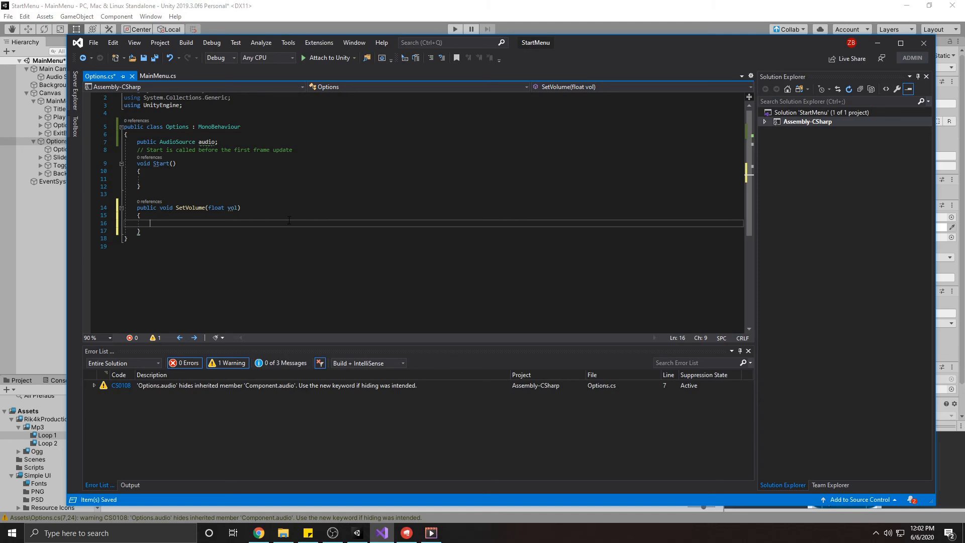
In the SetVolume body, assign vol to audio.volume
text(audi)
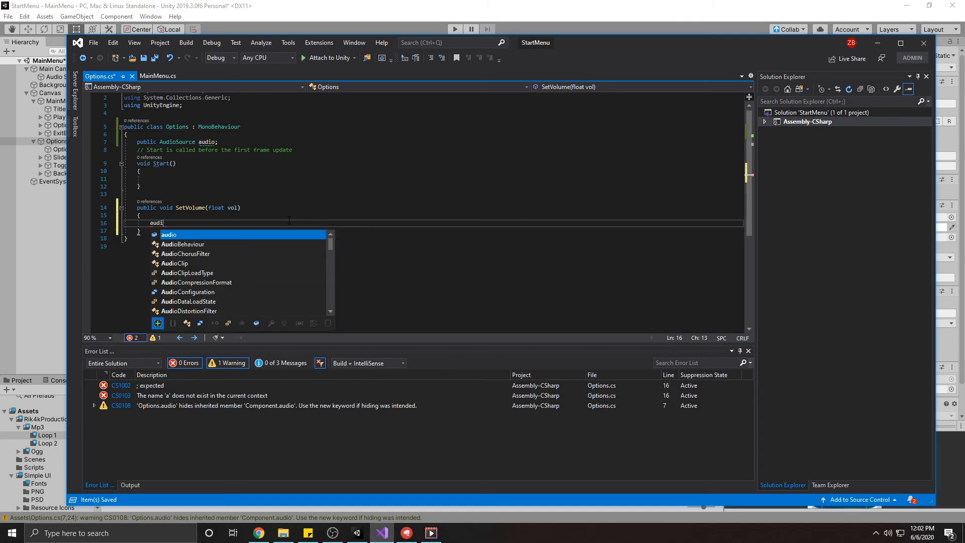
text(o.)
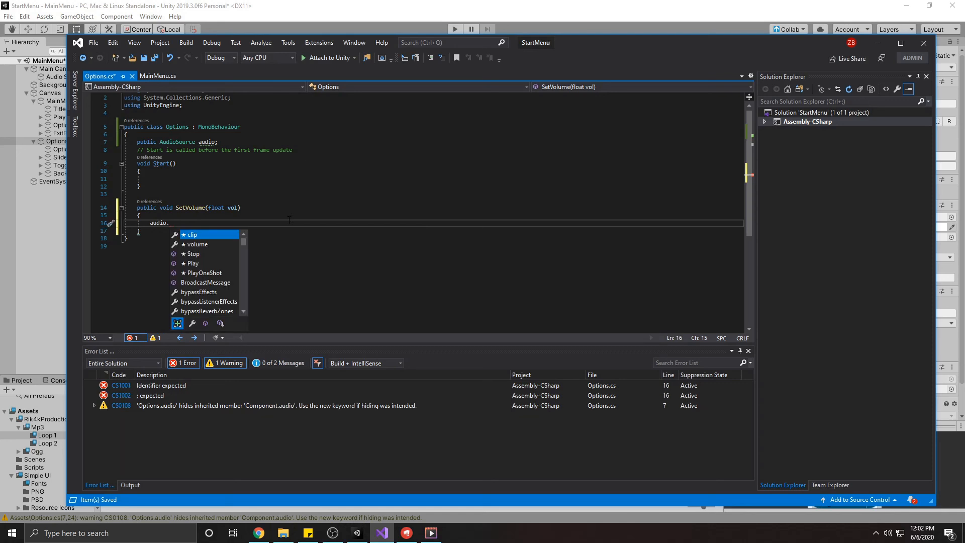
text(volume)
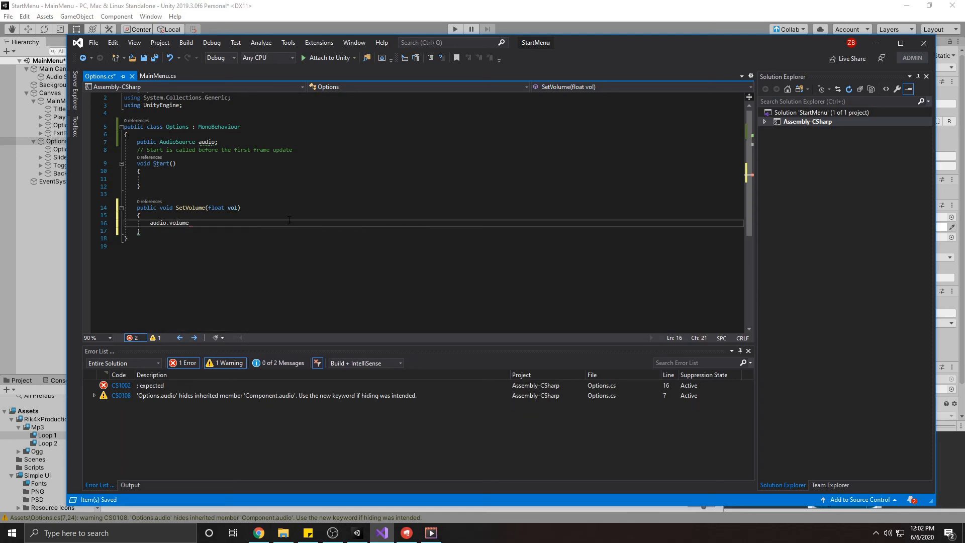
text( = vol;)
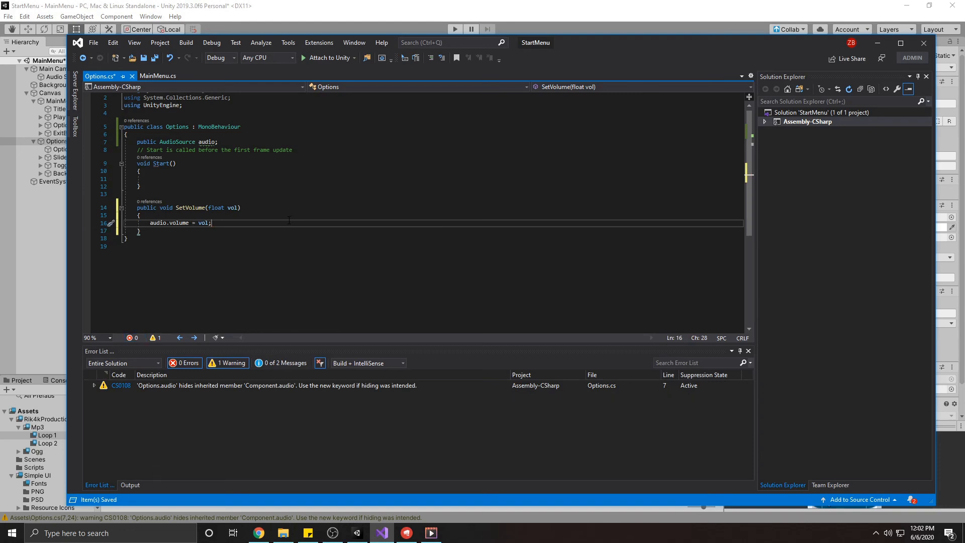
Start a new public void method named Mute below SetVolume, leaving a blank line between them
key(Down)
key(Return)
key(Return)
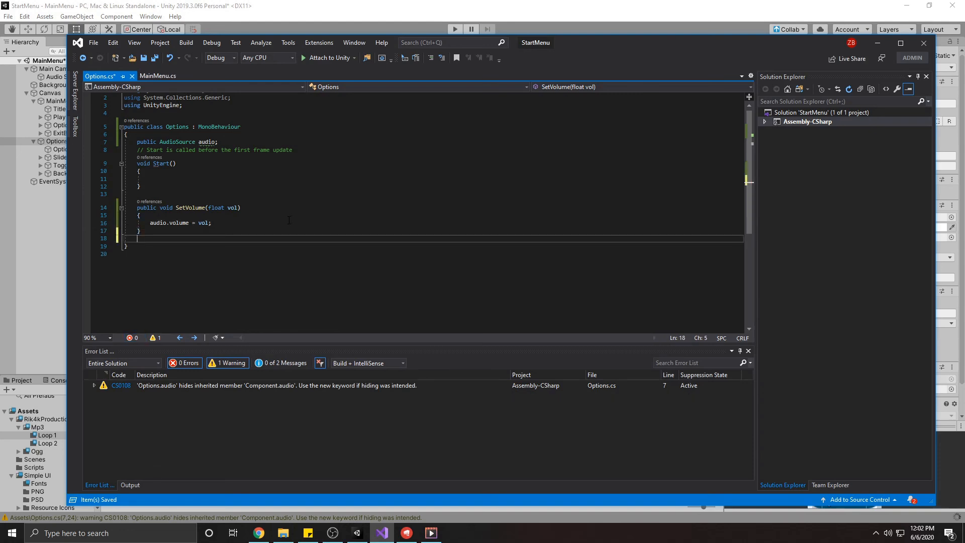
text(p)
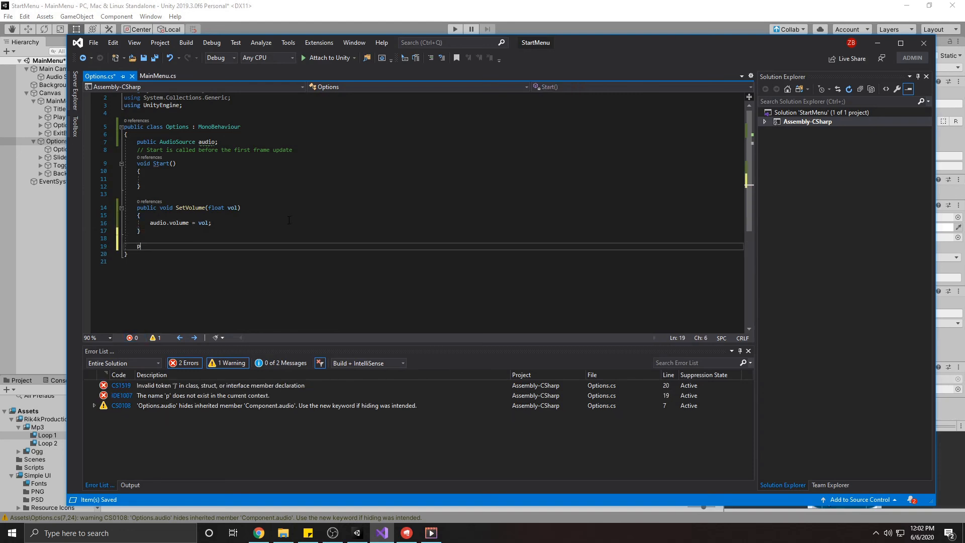
text(ublic void )
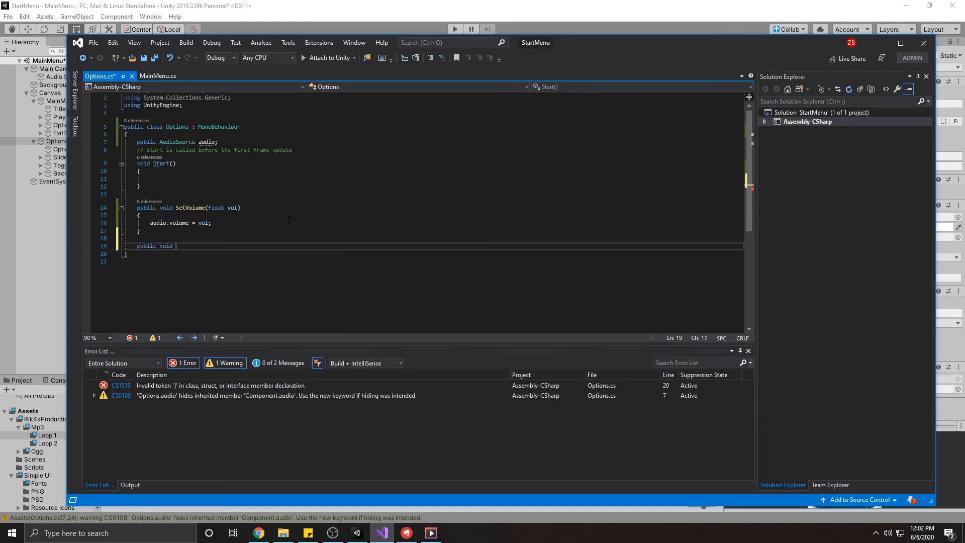
text(mute)
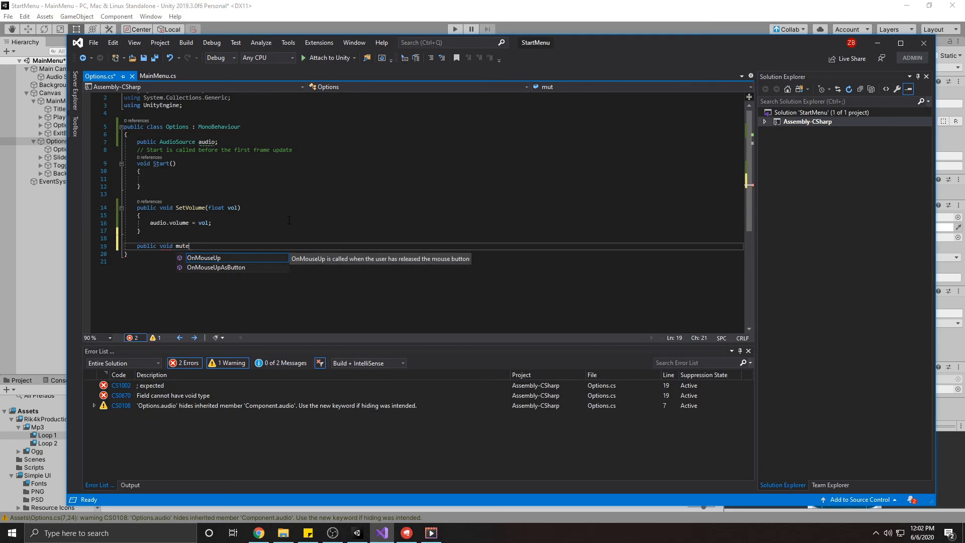
key(BackSpace)
key(BackSpace)
key(BackSpace)
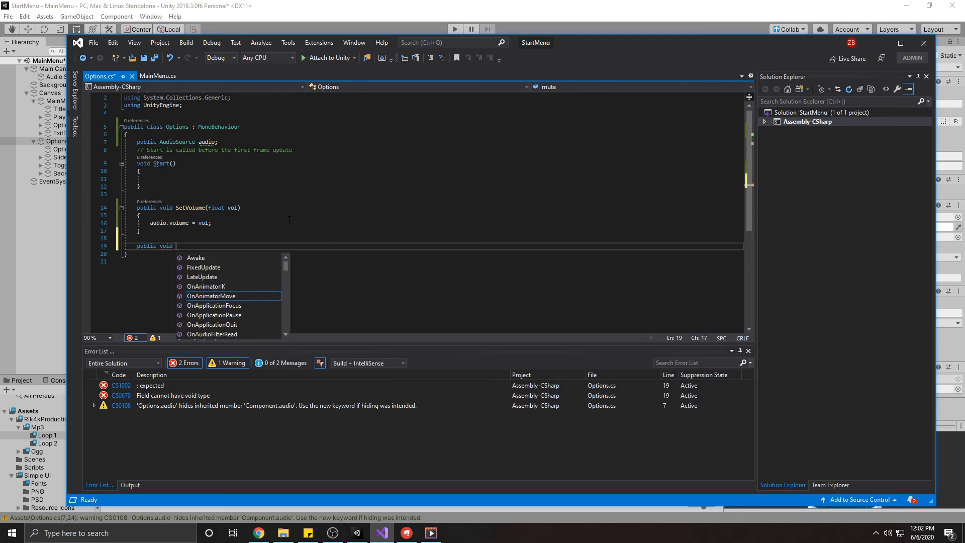
text(Mute()
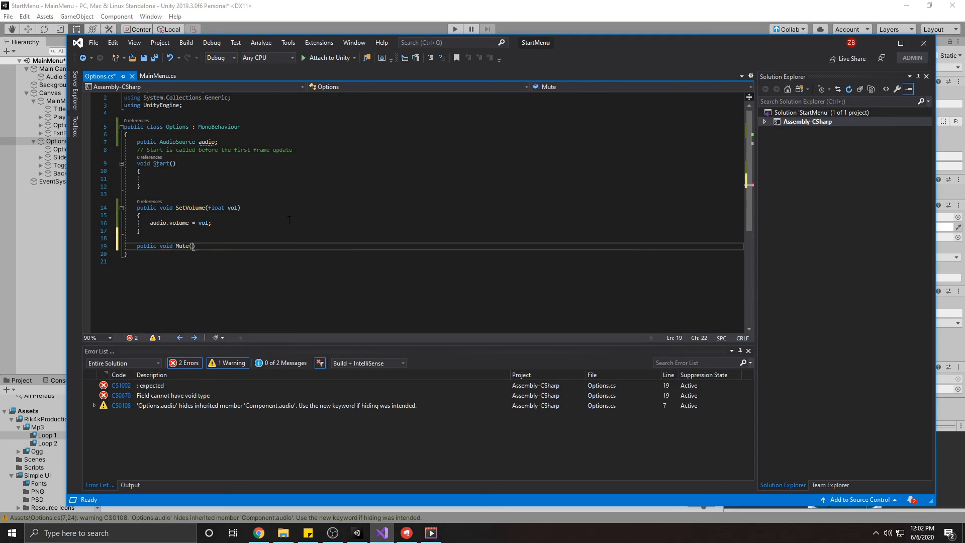
Give the Mute method a bool parameter named mute and expand its empty body over several lines
text(bool)
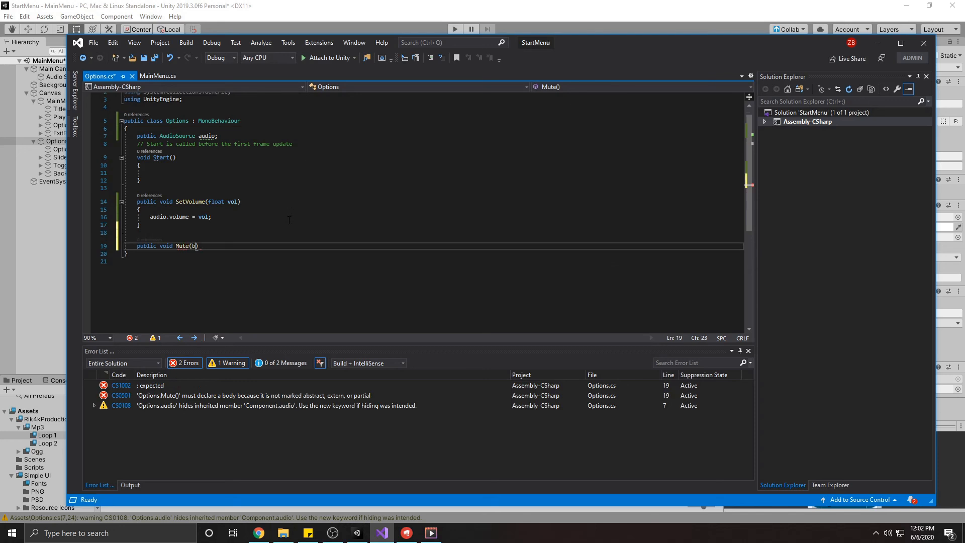
text({ })
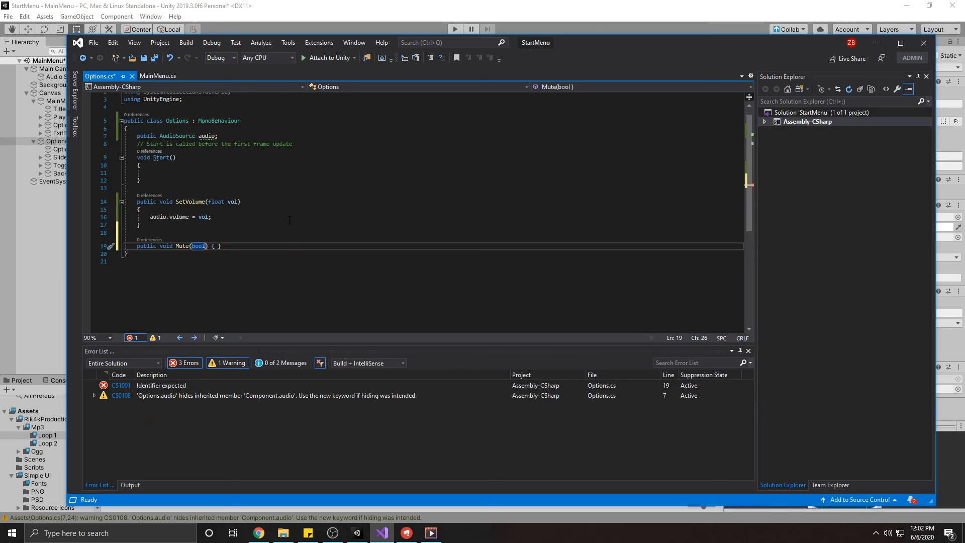
text( mute))
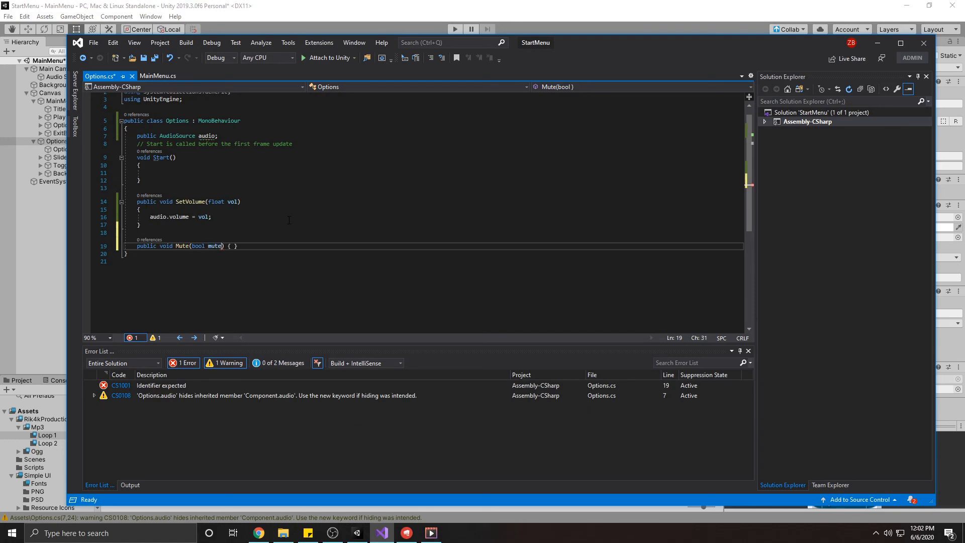
key(Right)
key(Right)
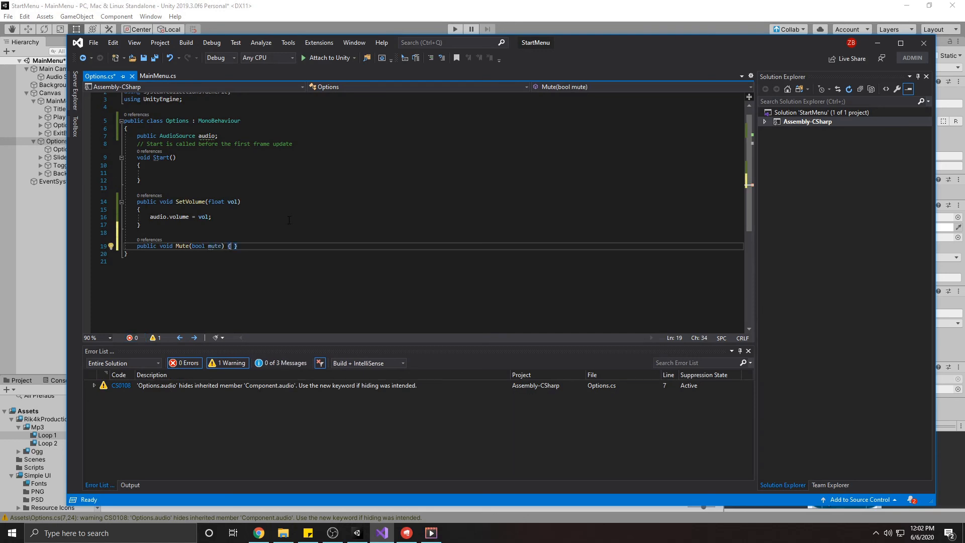
key(Return)
key(Return)
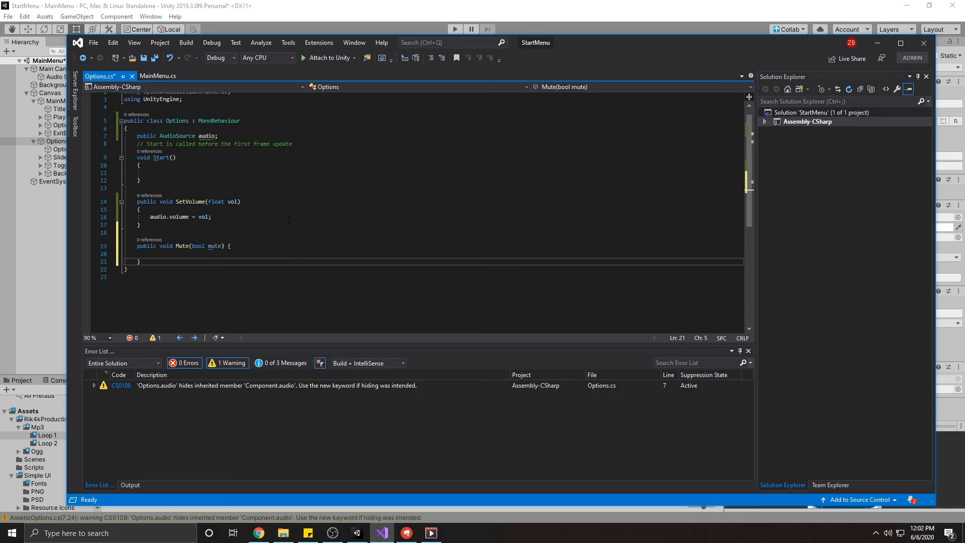
In the Mute method body, assign the mute parameter to audio.mute
key(Return)
key(Up)
text(audio)
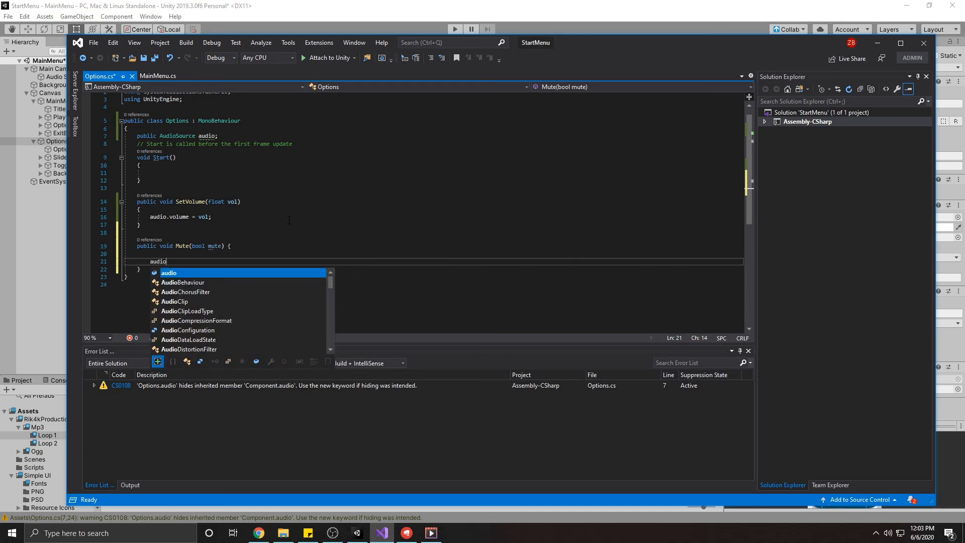
text(.mu)
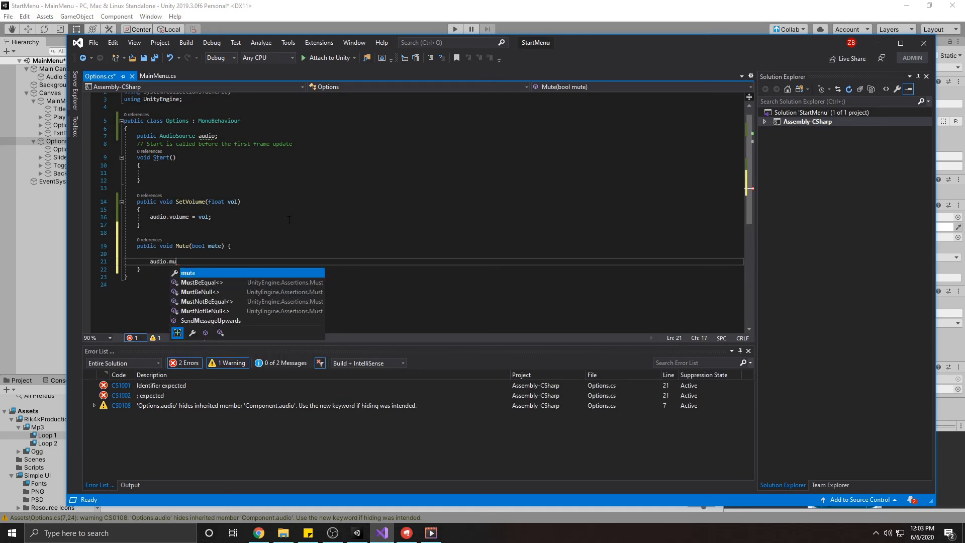
key(Tab)
text(= )
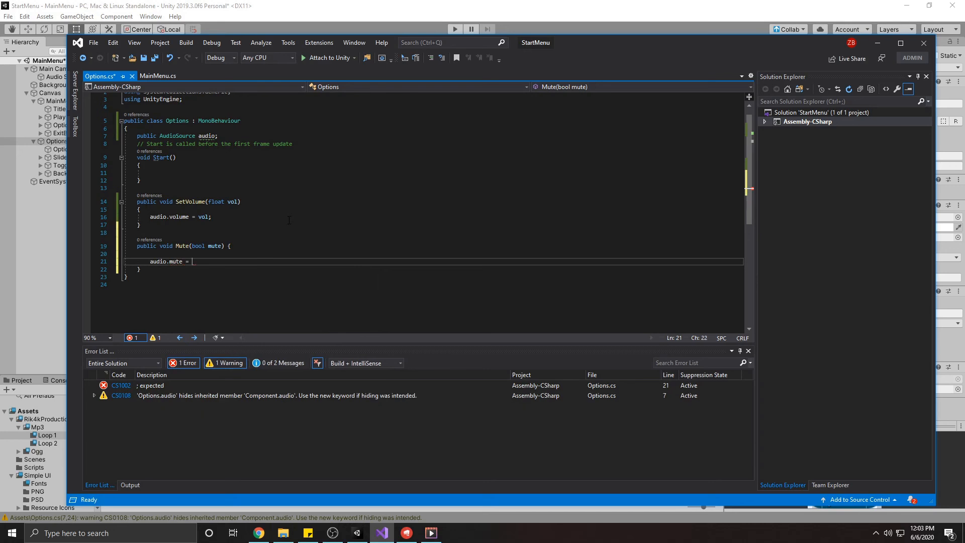
text(mute)
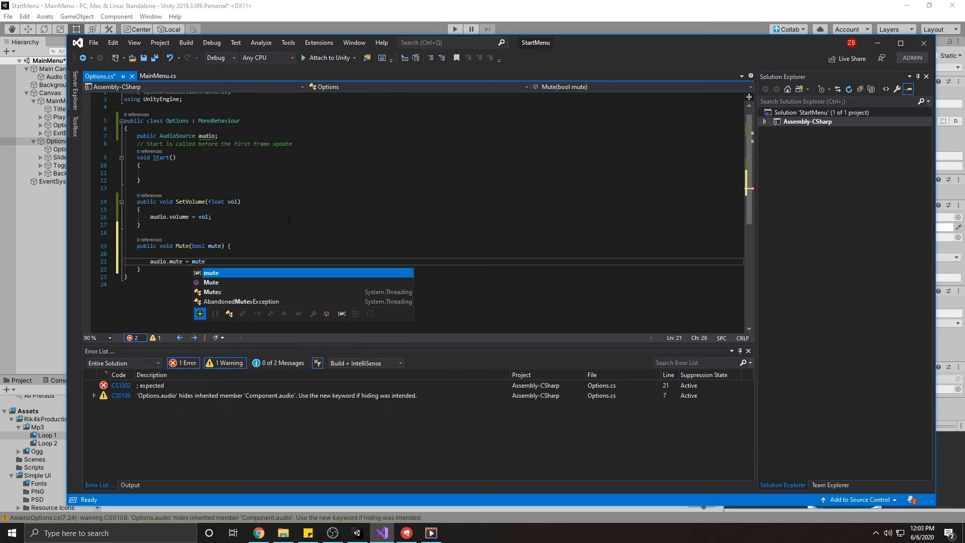
text(;)
Rename the Mute method's parameter to muted in both the signature and the assignment, and save the Options script
key(Up)
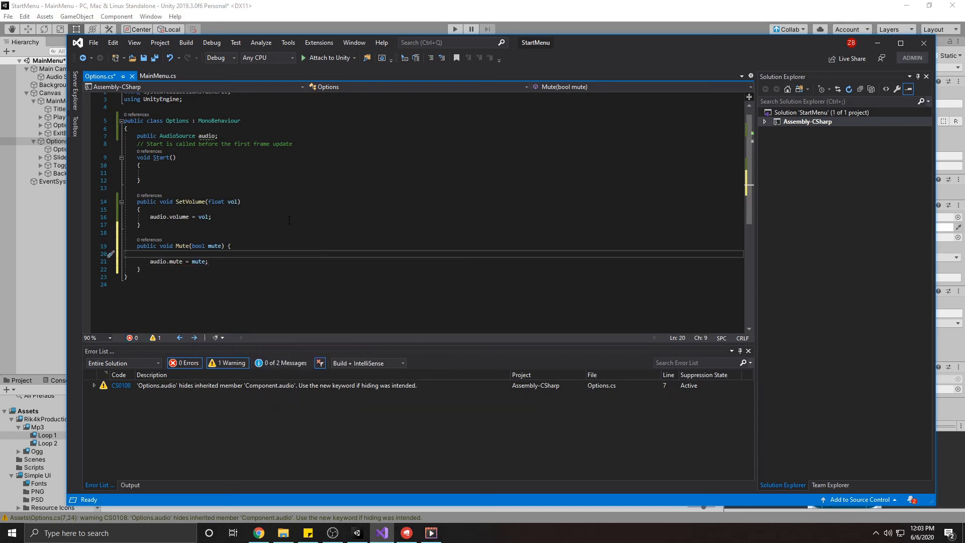
click(221, 246)
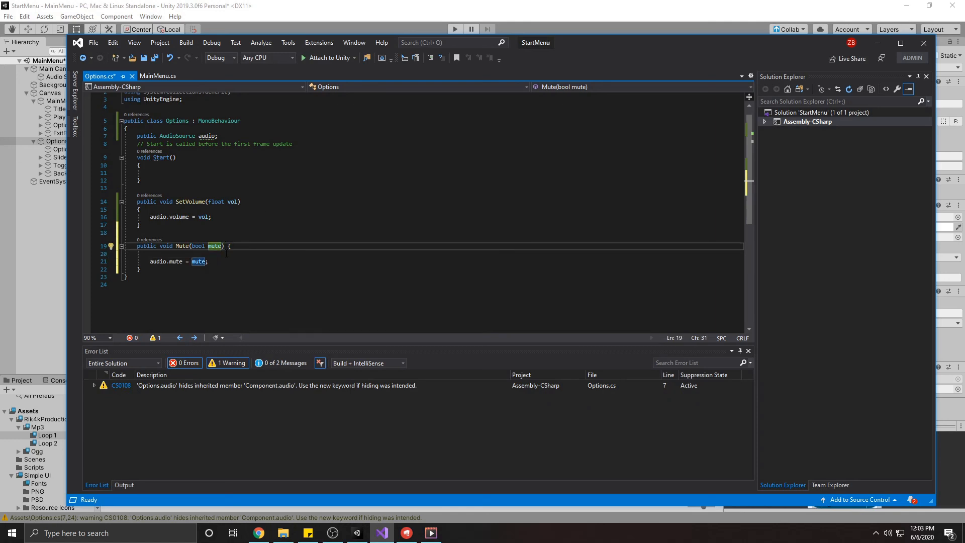
text(d)
click(208, 261)
text(d)
click(221, 261)
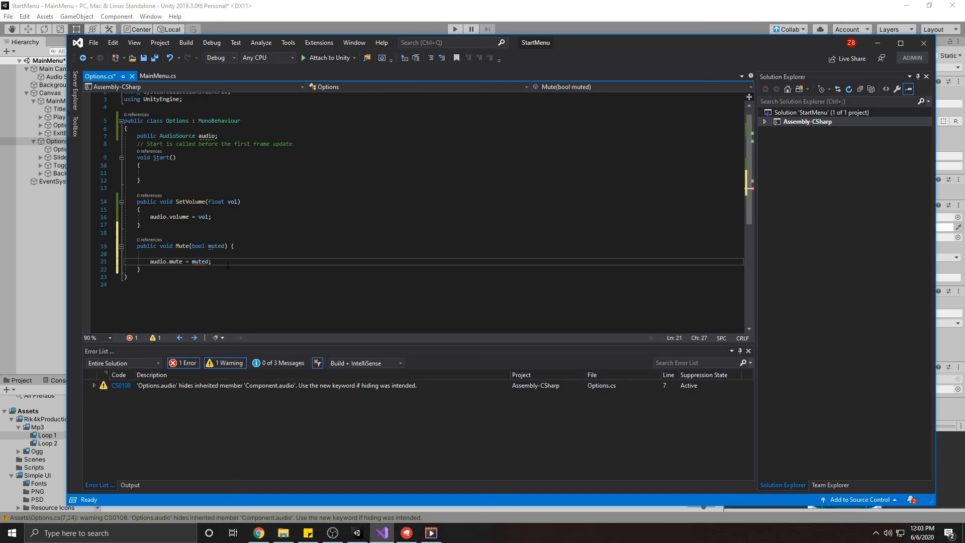
key(ctrl+s)
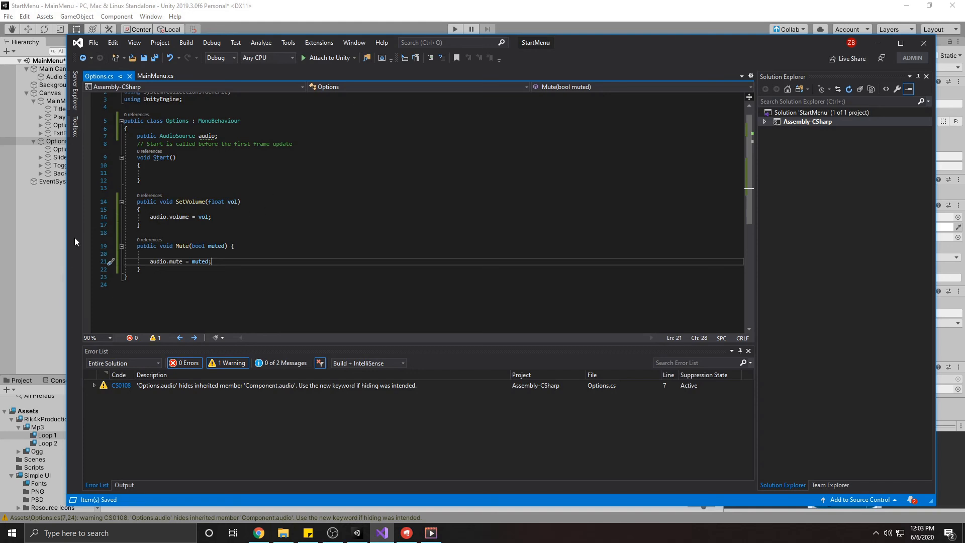
Switch to Unity and add an On Value Changed entry to the Slider, with OptionsPanel as its target object
click(50, 238)
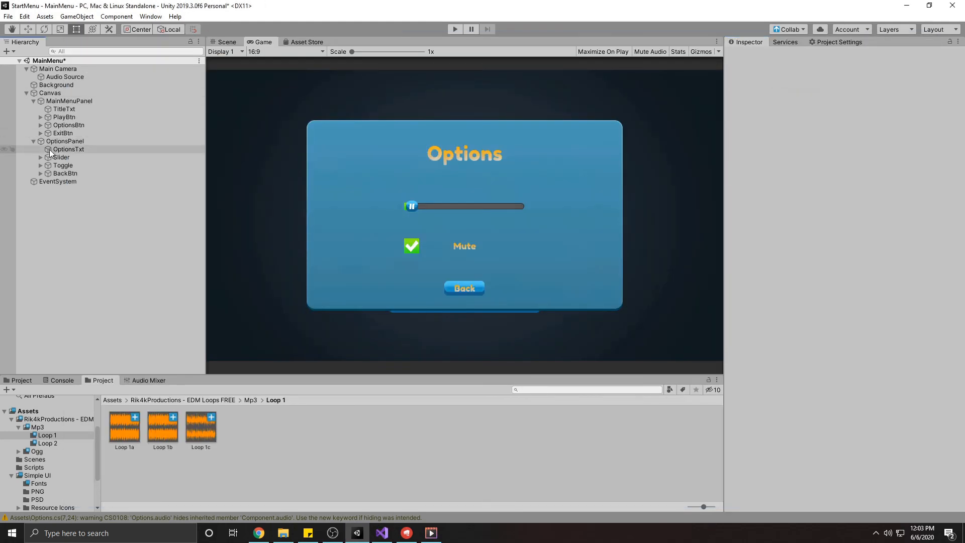
click(62, 158)
scroll(795, 355, down, 3)
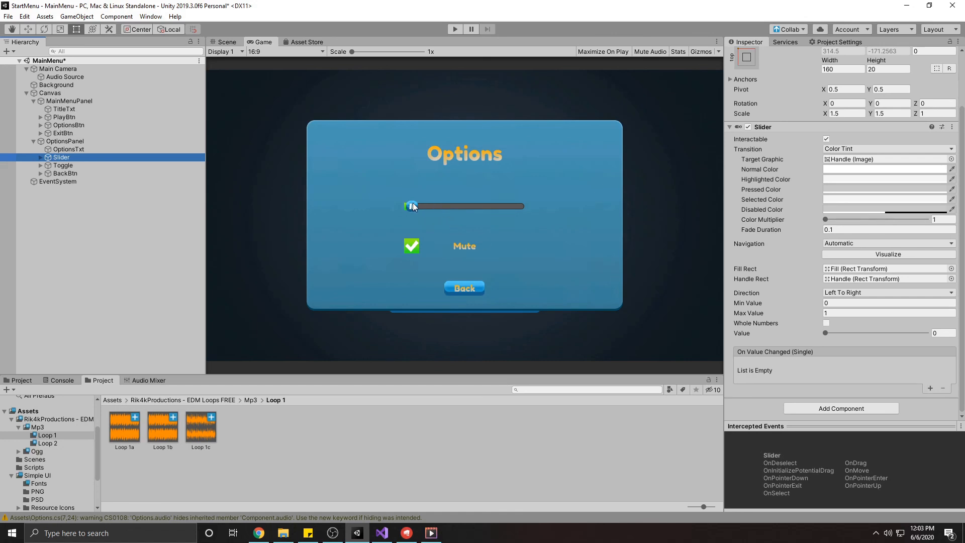
click(930, 388)
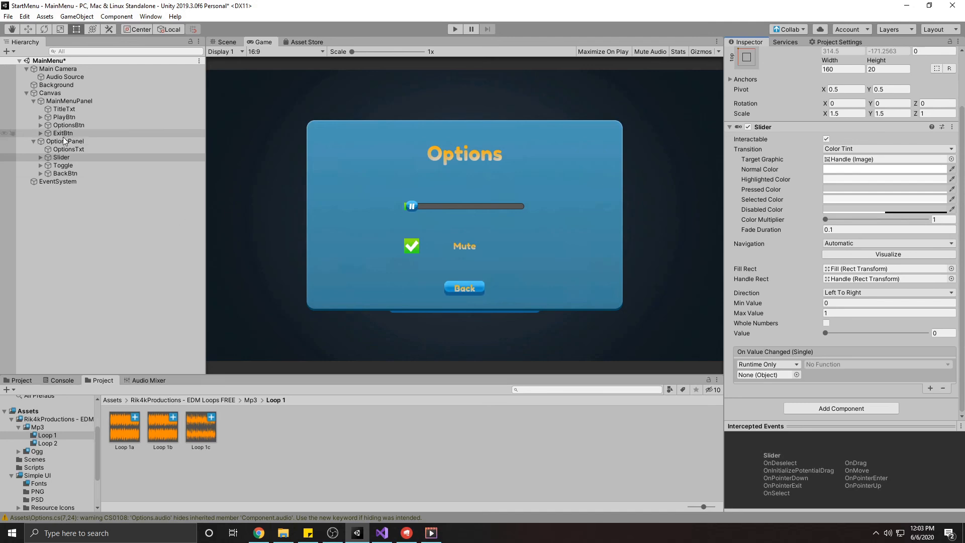
drag(64, 141, 765, 376)
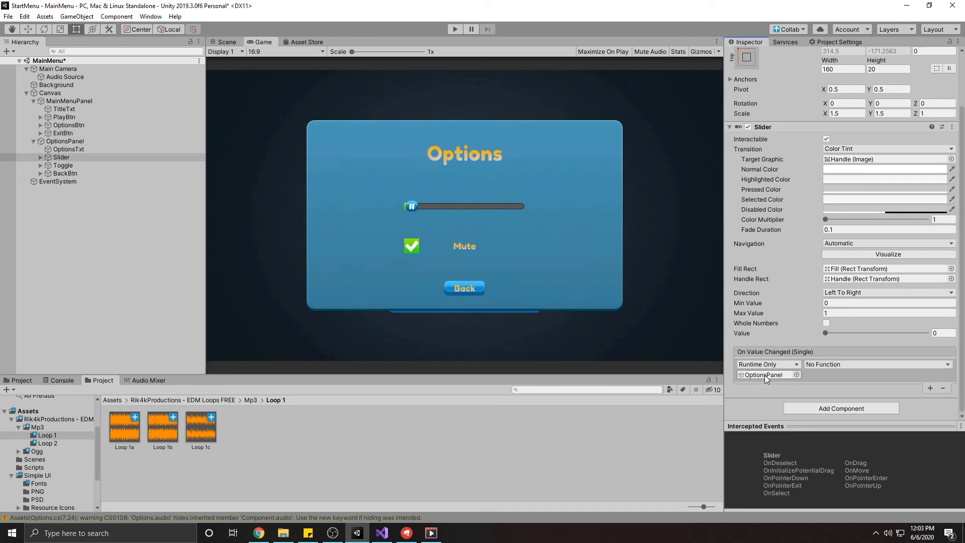
Assign the dynamic float function Options.SetVolume to the Slider's On Value Changed event
click(827, 365)
mouse_move(831, 447)
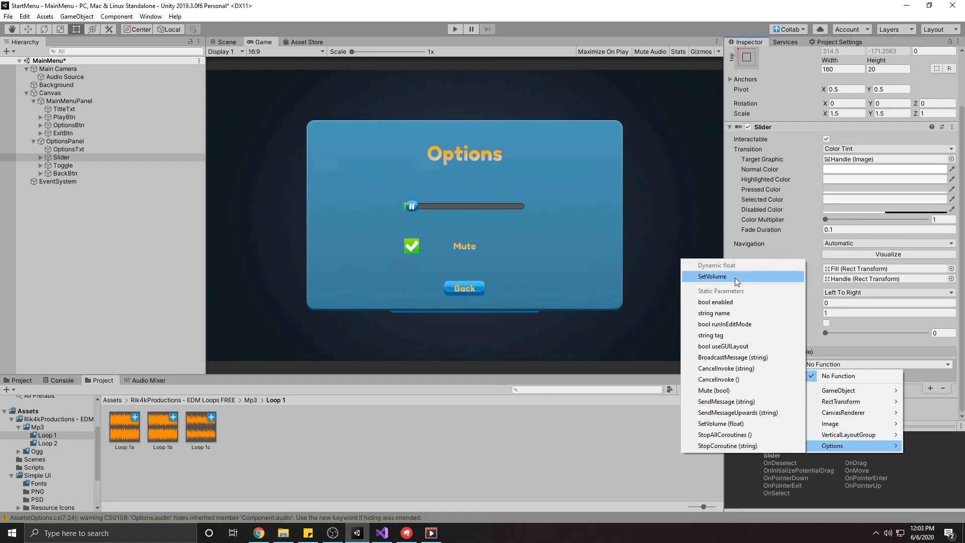
click(714, 279)
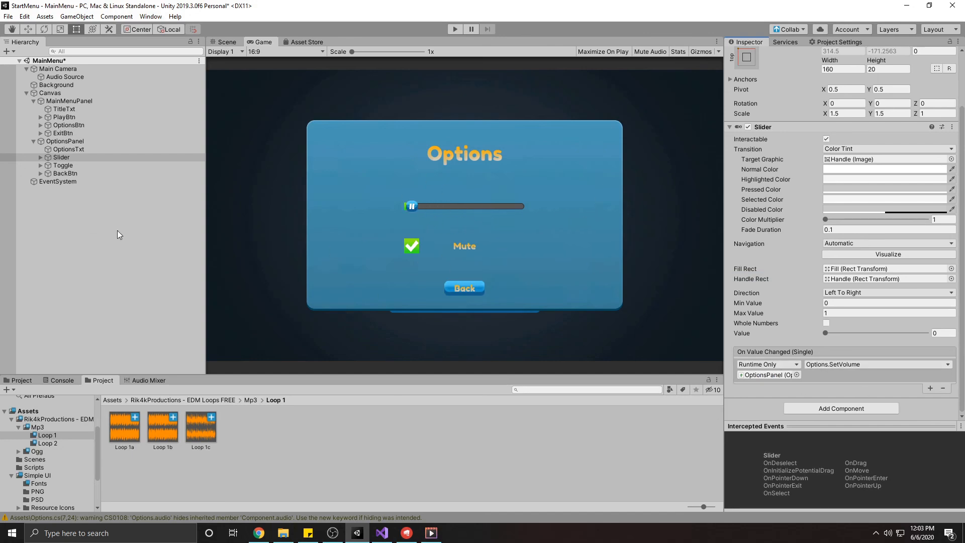
Add an On Value Changed entry to the Toggle targeting OptionsPanel and assign it the dynamic bool function Options.Mute
click(74, 164)
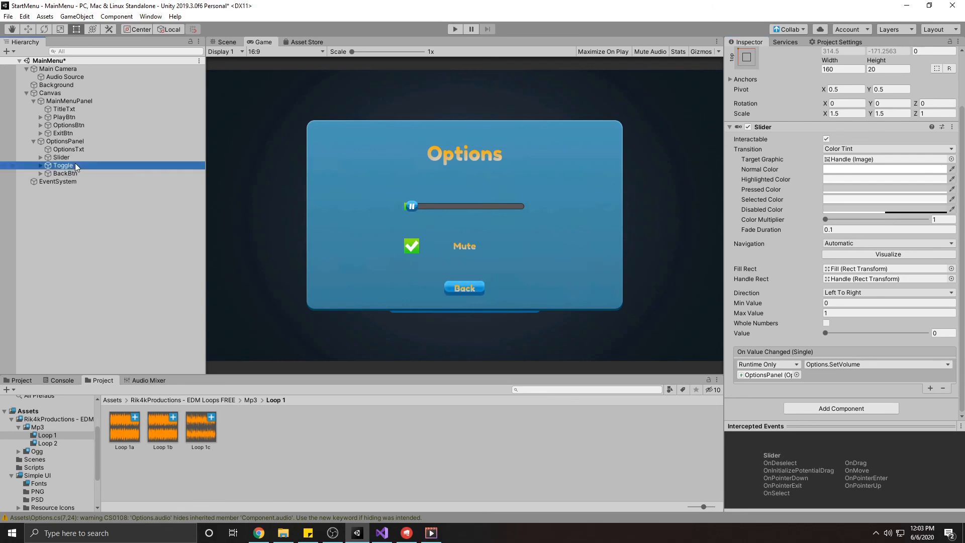
click(929, 388)
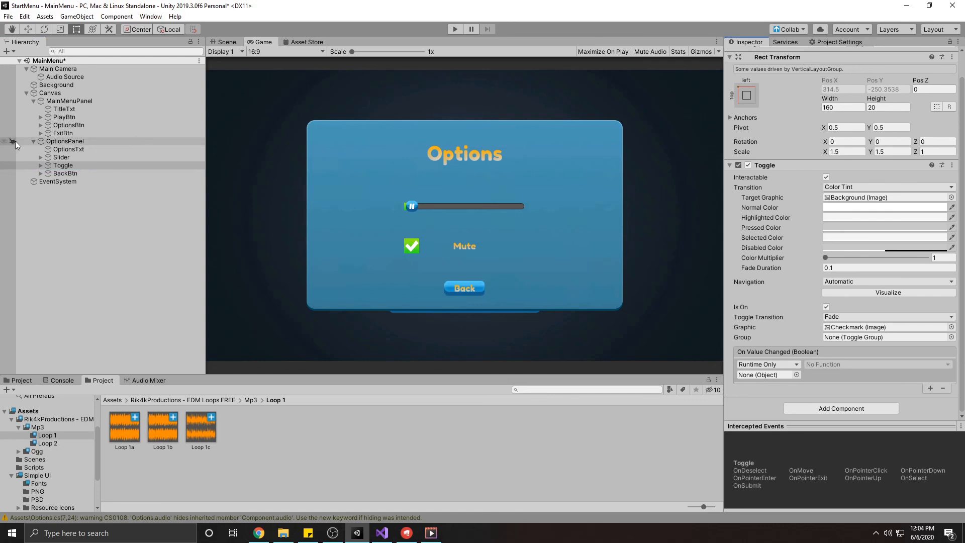
drag(49, 143, 771, 378)
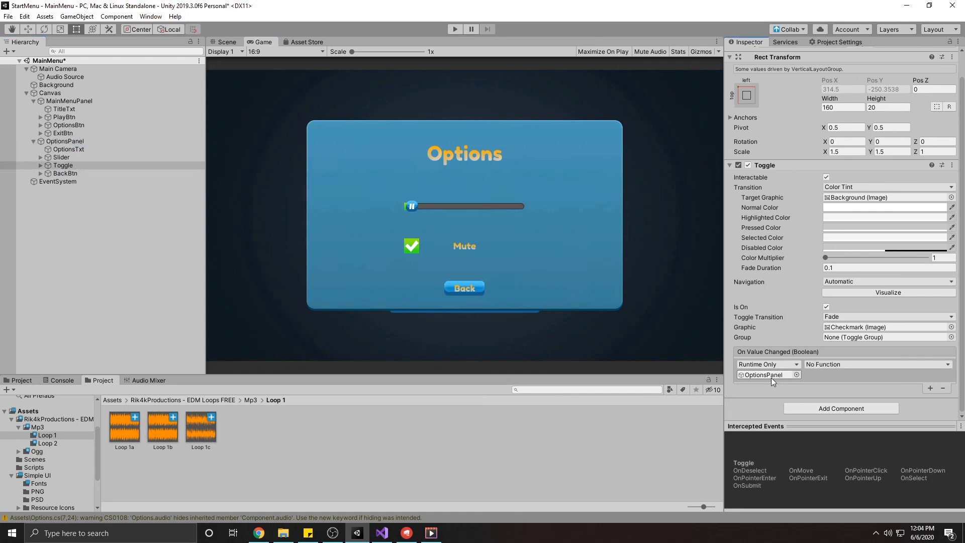
click(846, 362)
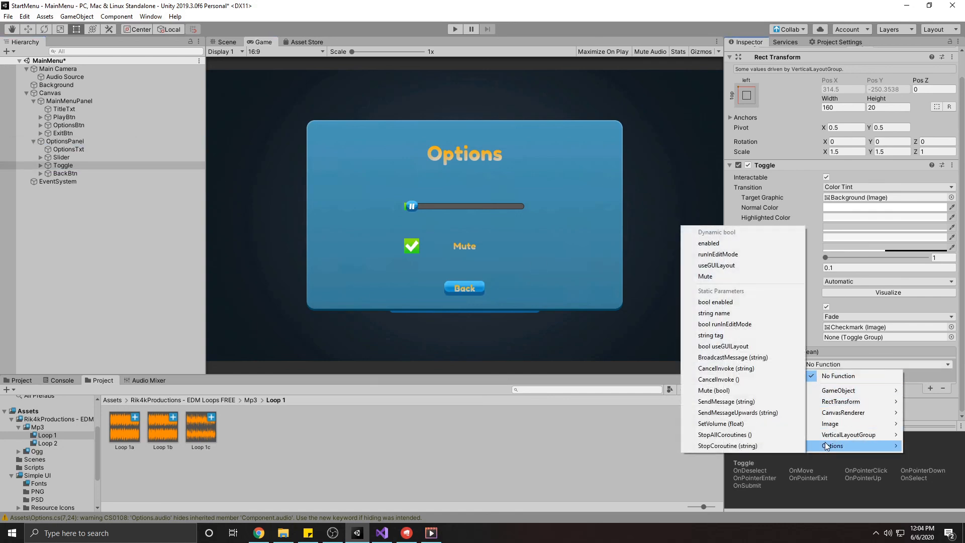
click(708, 277)
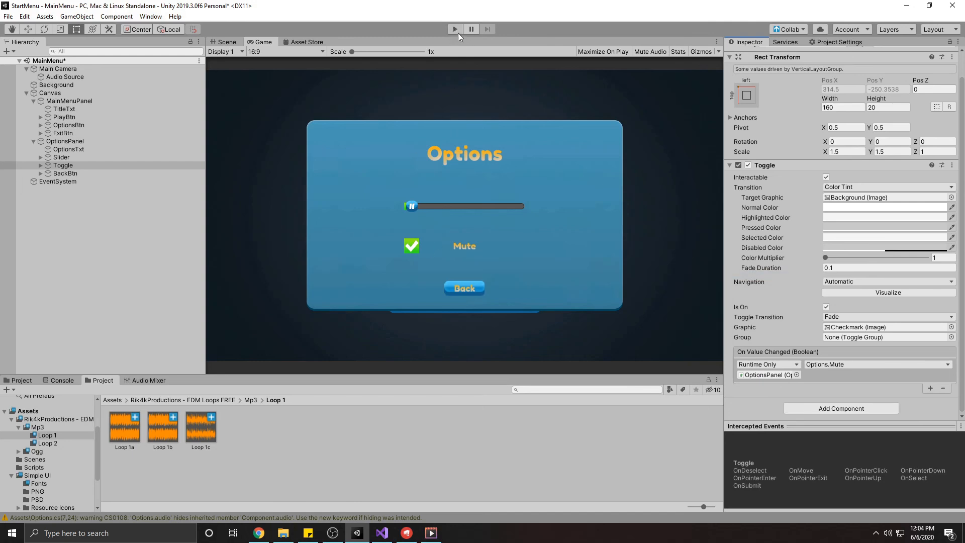
Turn off the Toggle's Is On setting and deactivate the OptionsPanel object
click(826, 307)
click(65, 141)
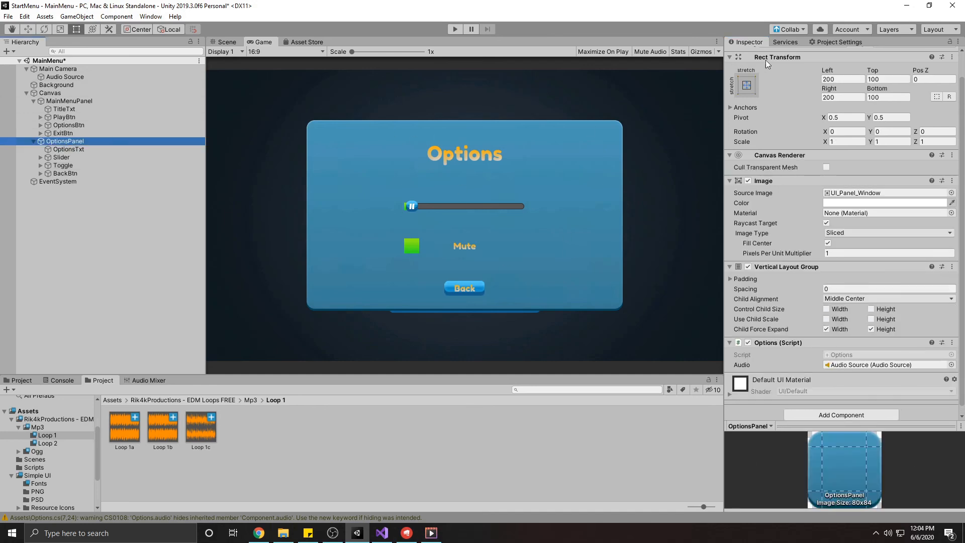
scroll(779, 113, up, 1)
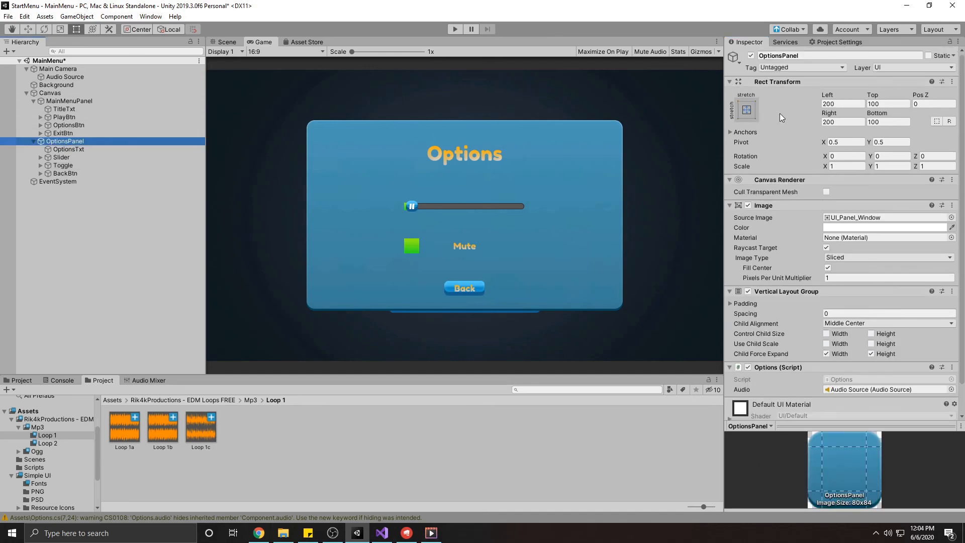
click(750, 56)
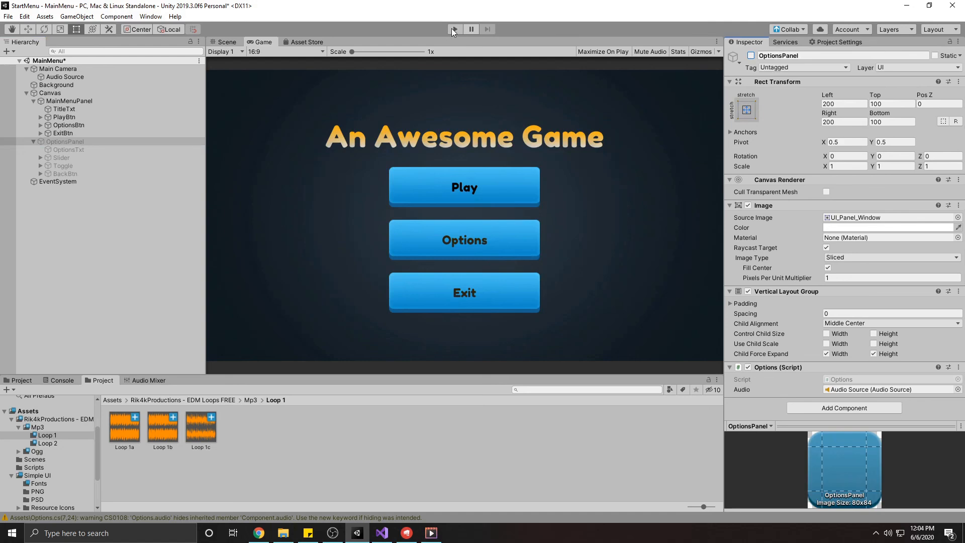
Run the game, open the options panel, test the volume slider at several positions, return to the main menu and stop the game
click(452, 30)
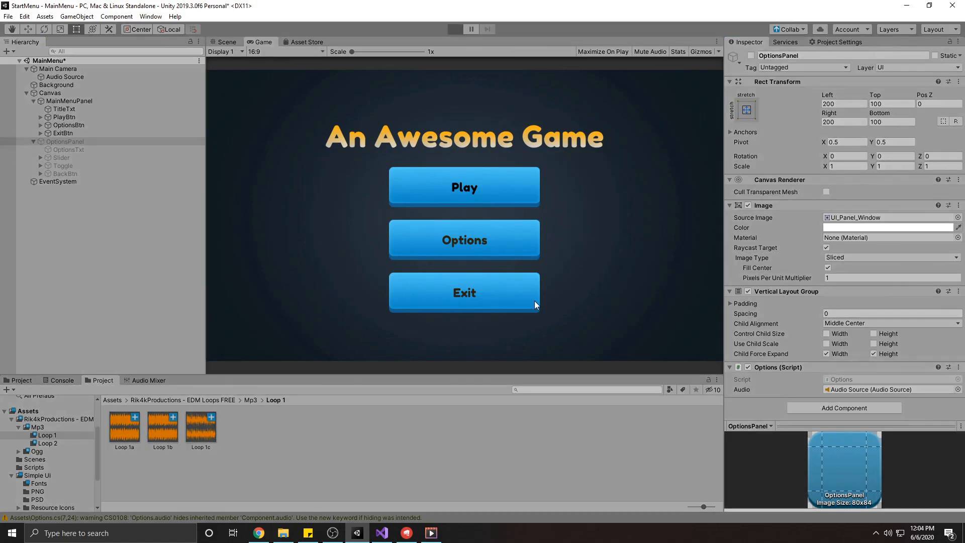
click(466, 241)
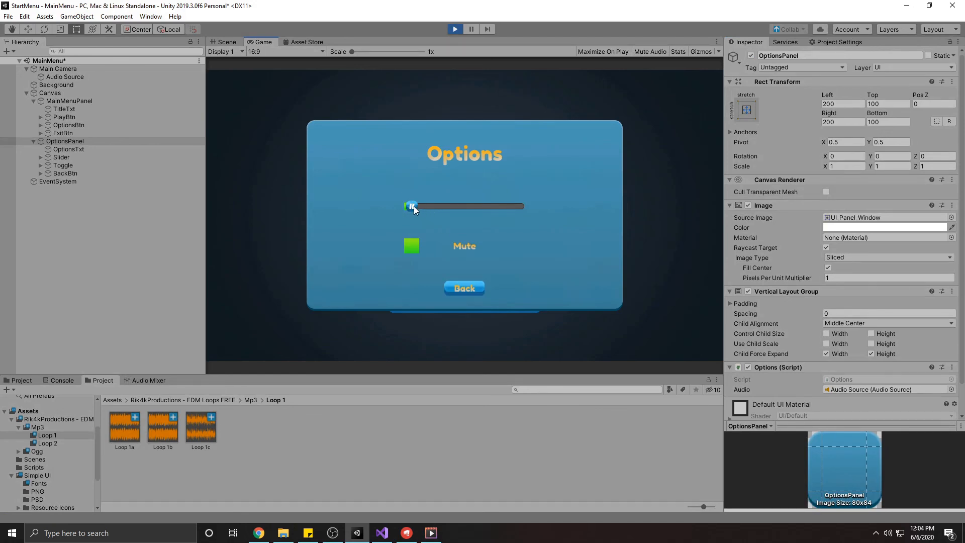
drag(516, 206, 448, 203)
drag(512, 217, 489, 209)
click(466, 287)
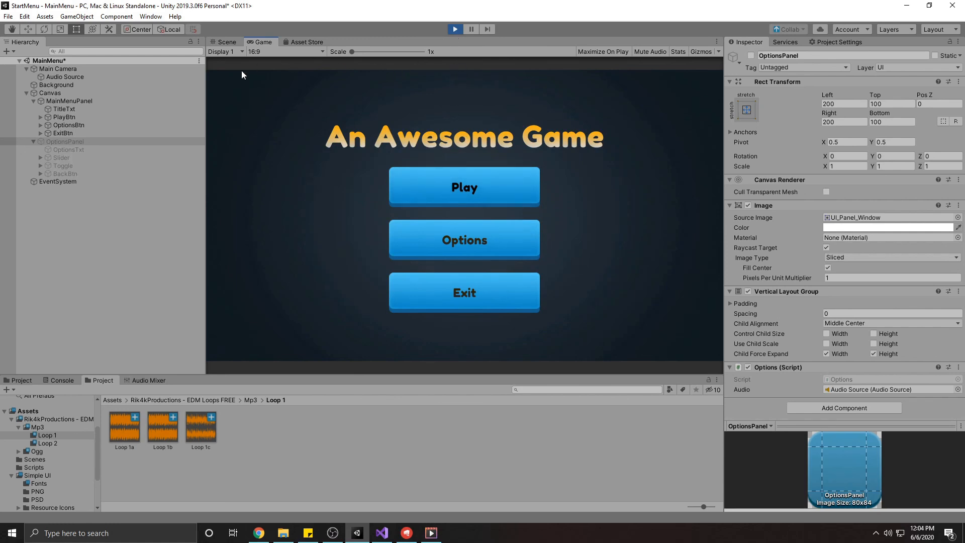
click(456, 30)
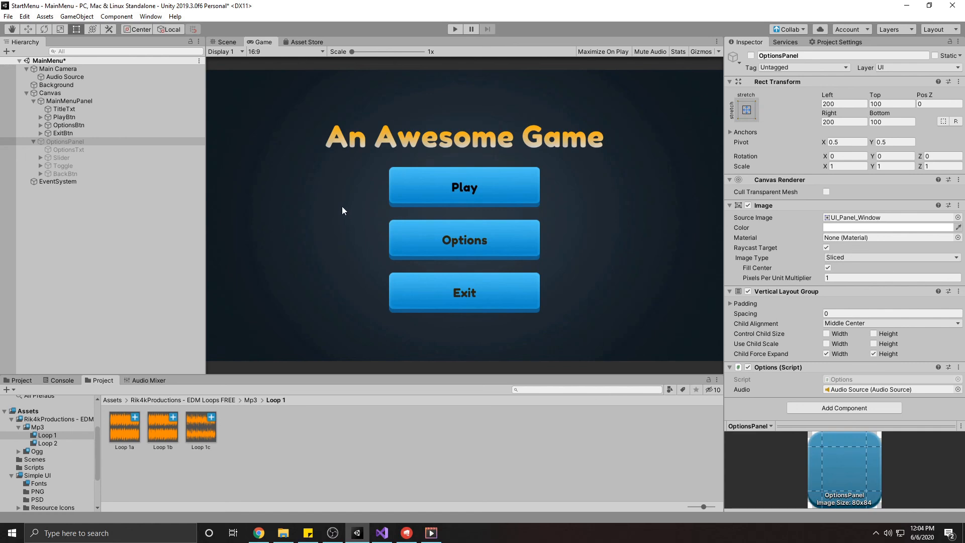